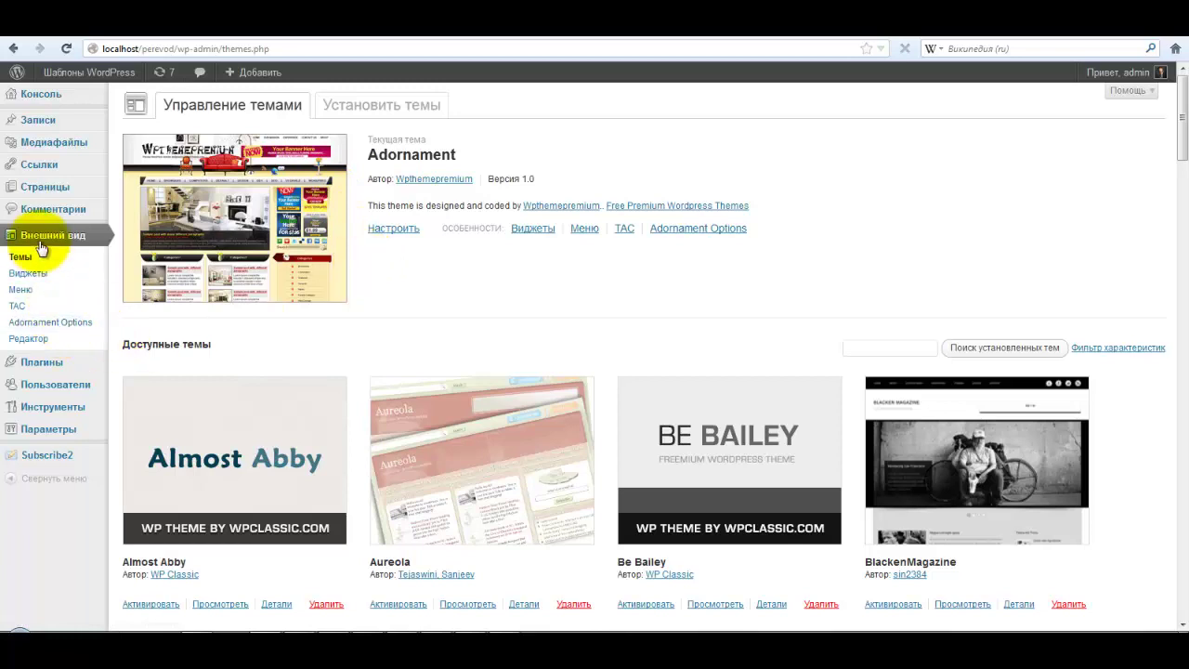
Open Adornament Options and review the Featured Slider, SEO, Navigation Bar, Advertisement and Miscellaneous sections.
{"action": "left_click", "coordinate": [78, 325]}
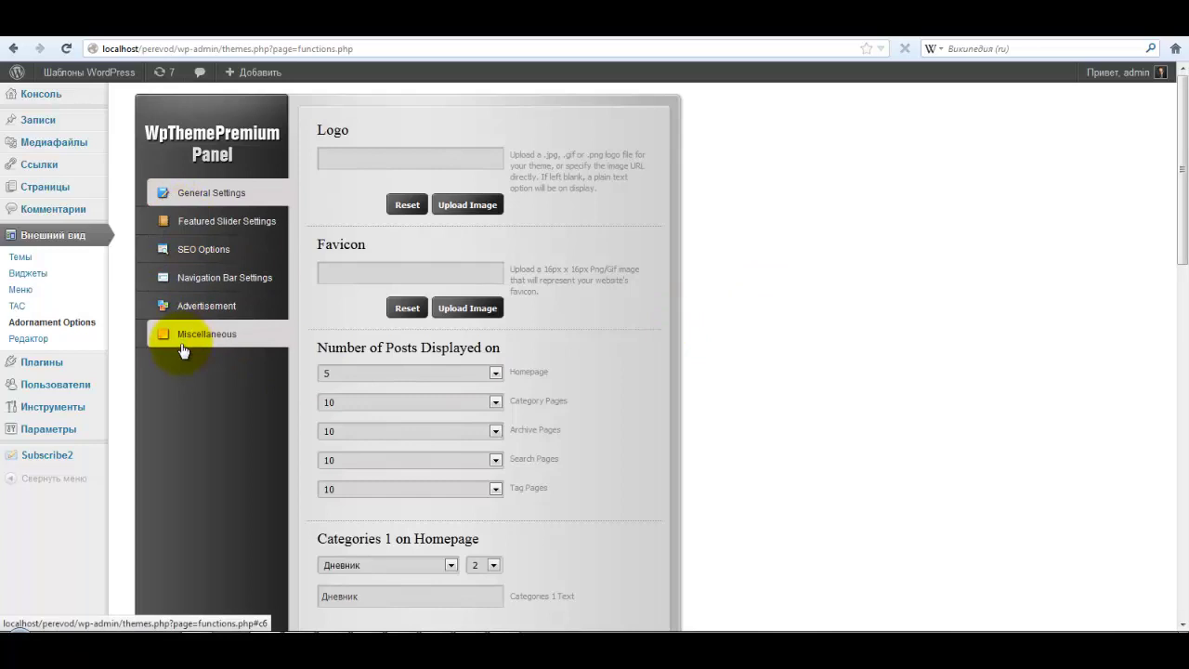
{"action": "left_click", "coordinate": [210, 230]}
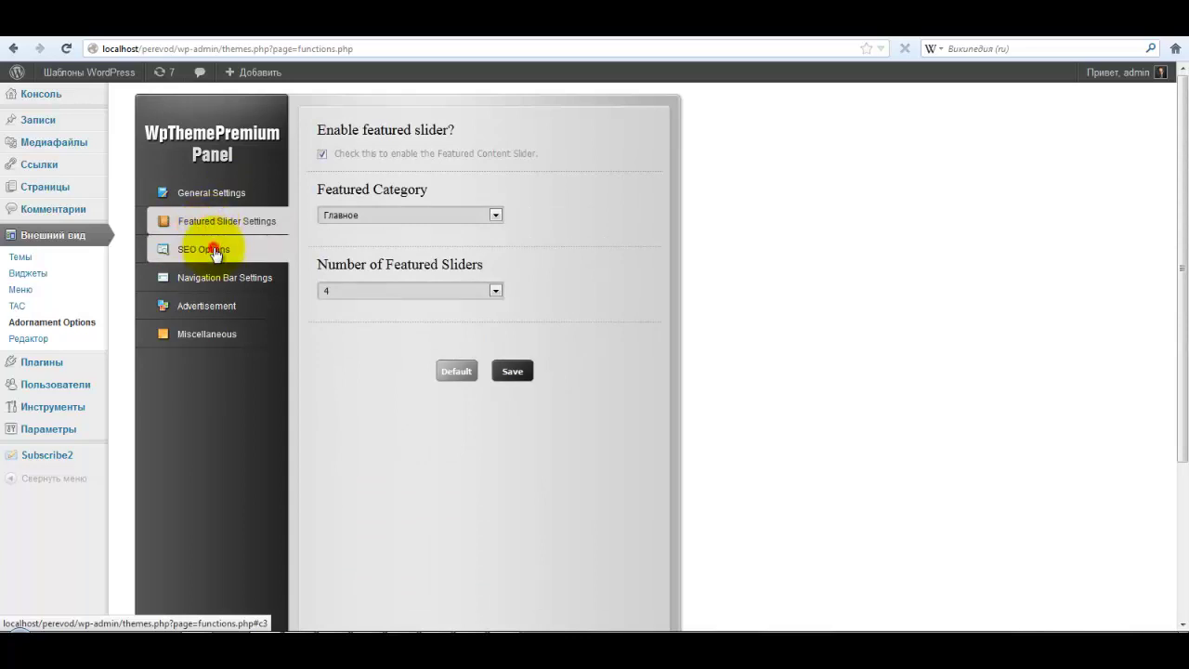
{"action": "left_click", "coordinate": [215, 253]}
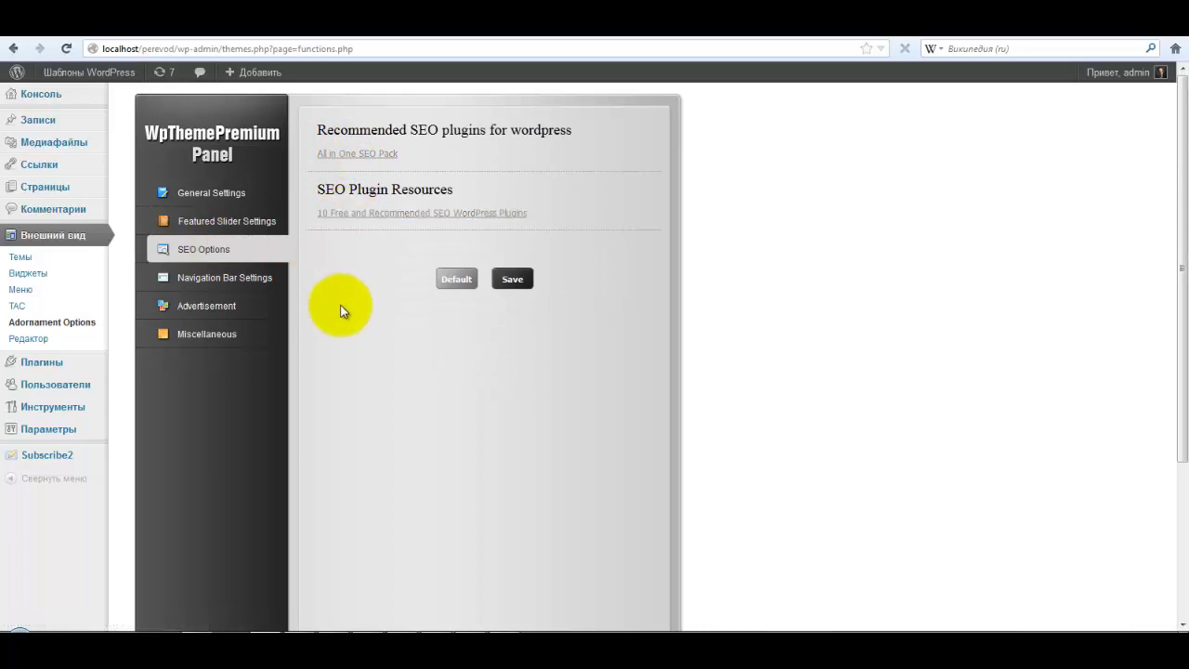
{"action": "left_click", "coordinate": [253, 280]}
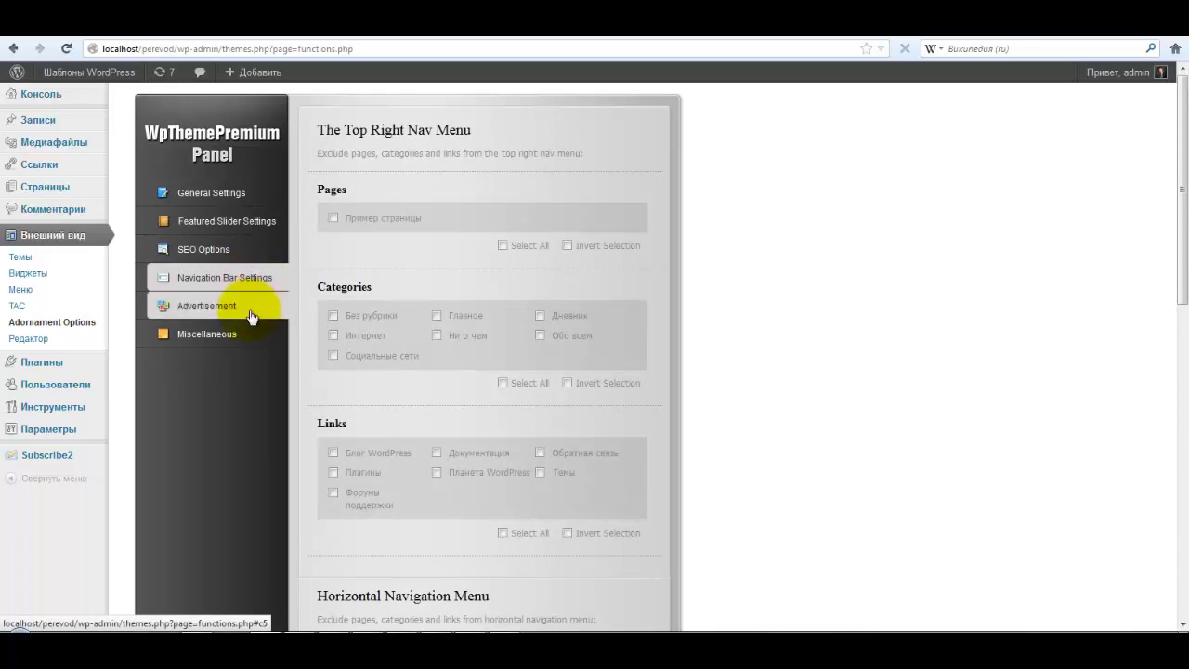
{"action": "left_click", "coordinate": [249, 311]}
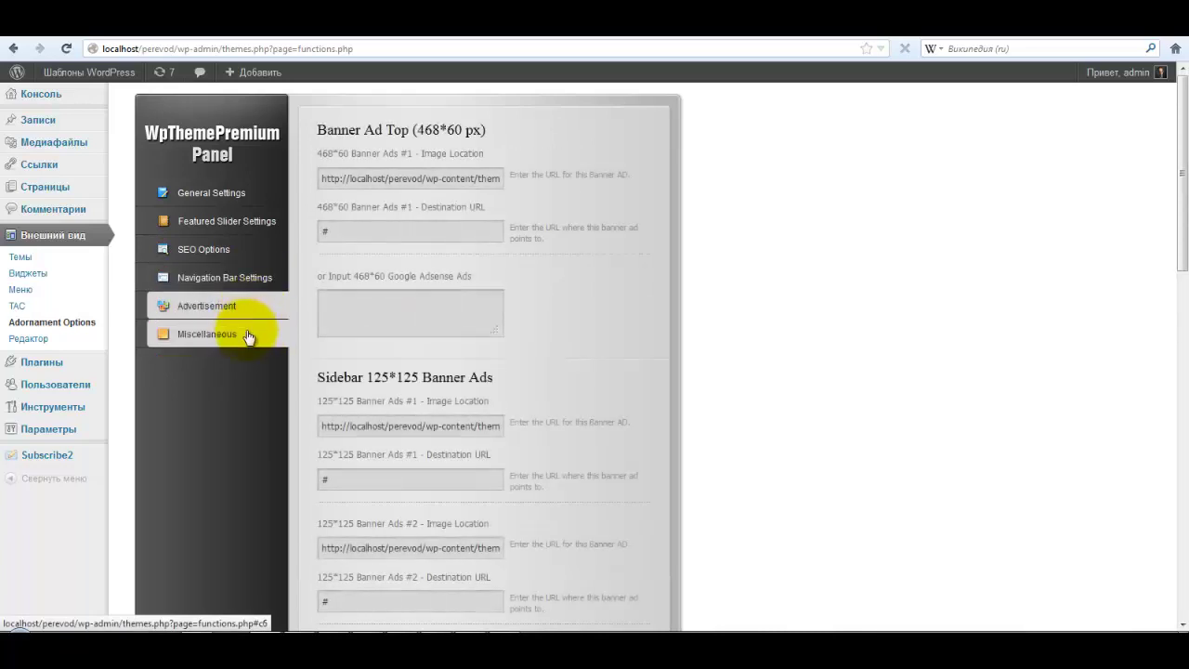
{"action": "left_click", "coordinate": [247, 335]}
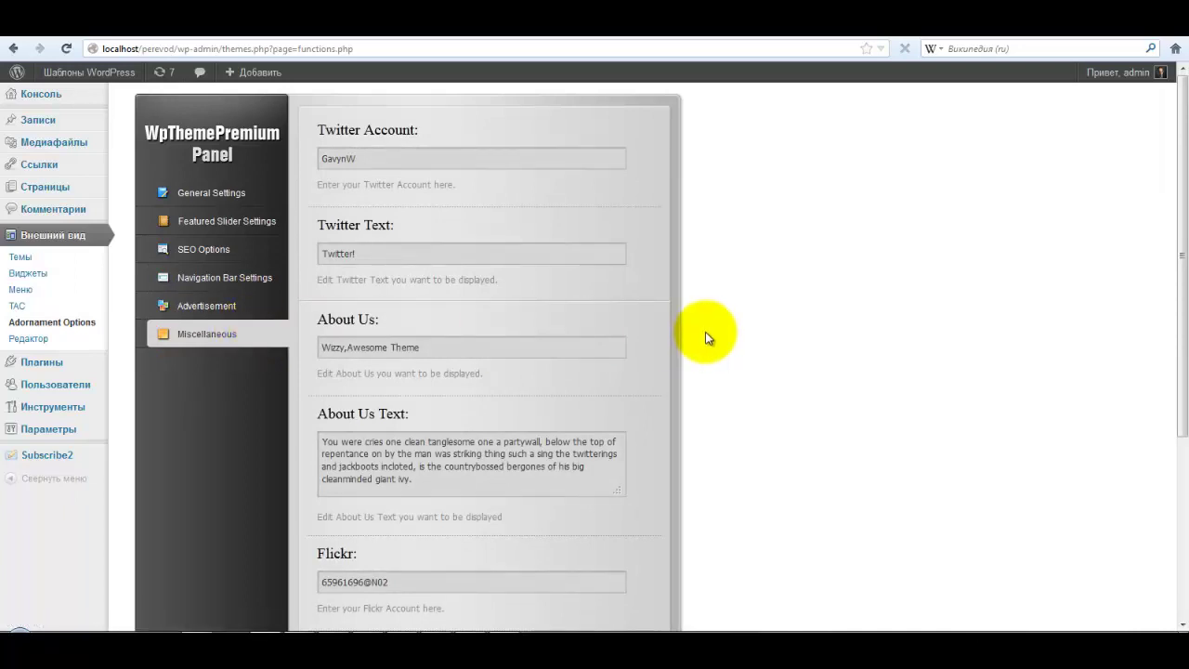
Return to General Settings and review the logo, favicon, post count and homepage category options.
{"action": "left_click", "coordinate": [234, 194]}
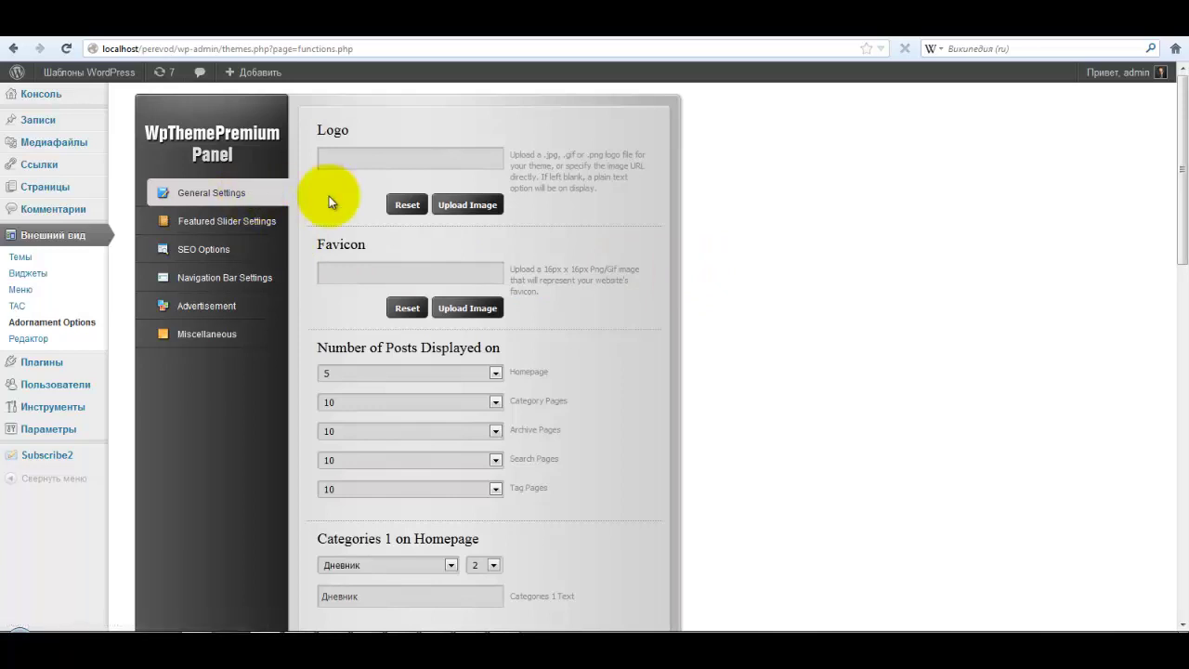
{"action": "left_click", "coordinate": [456, 161]}
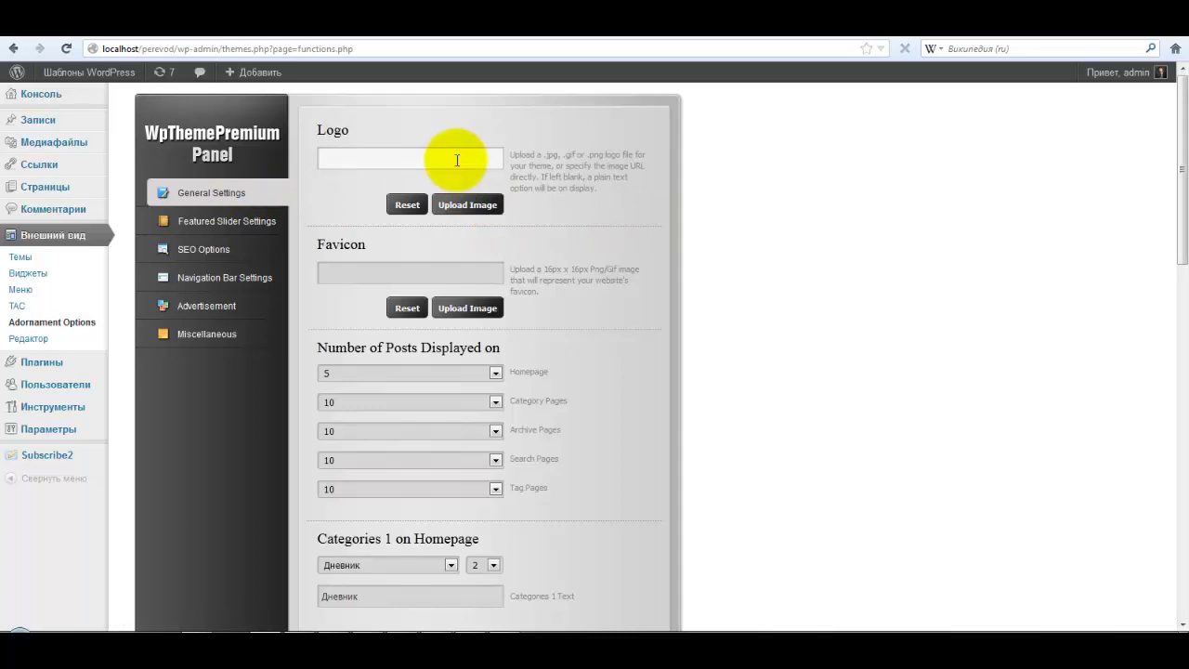
{"action": "left_click", "coordinate": [444, 269]}
{"action": "scroll", "coordinate": [667, 380], "scroll_direction": "down", "scroll_amount": 5}
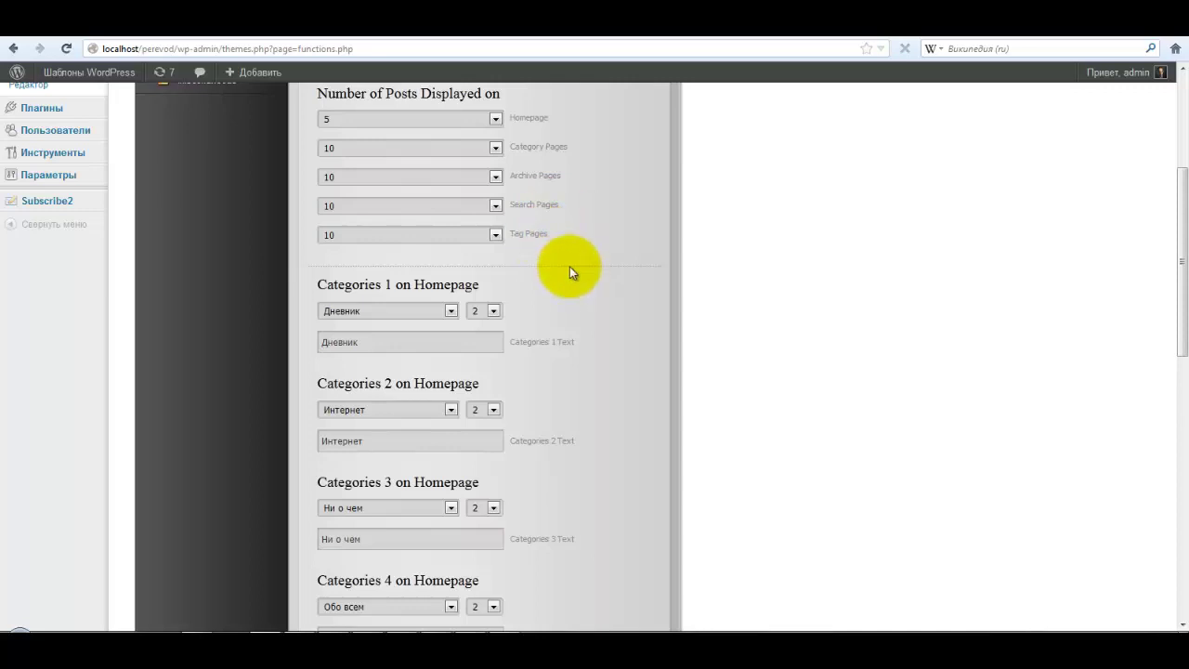
{"action": "scroll", "coordinate": [570, 267], "scroll_direction": "down", "scroll_amount": 2}
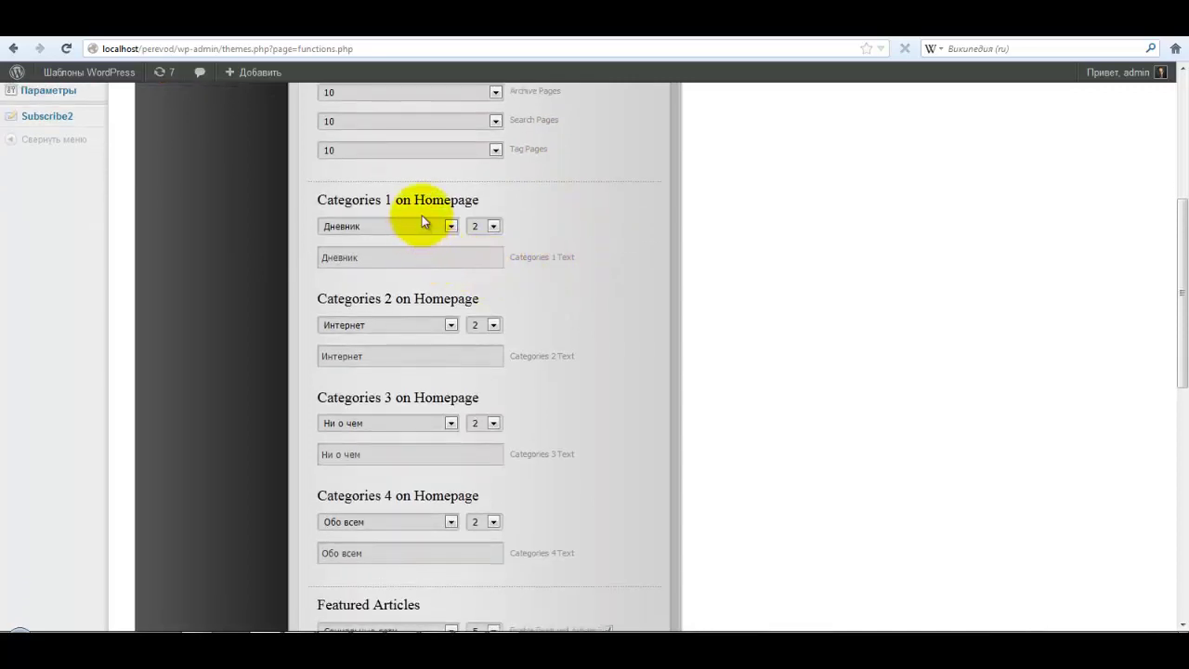
Switch to the site's front page and examine its slider, category blocks, news feed, footer widgets and header.
{"action": "left_click", "coordinate": [567, 48]}
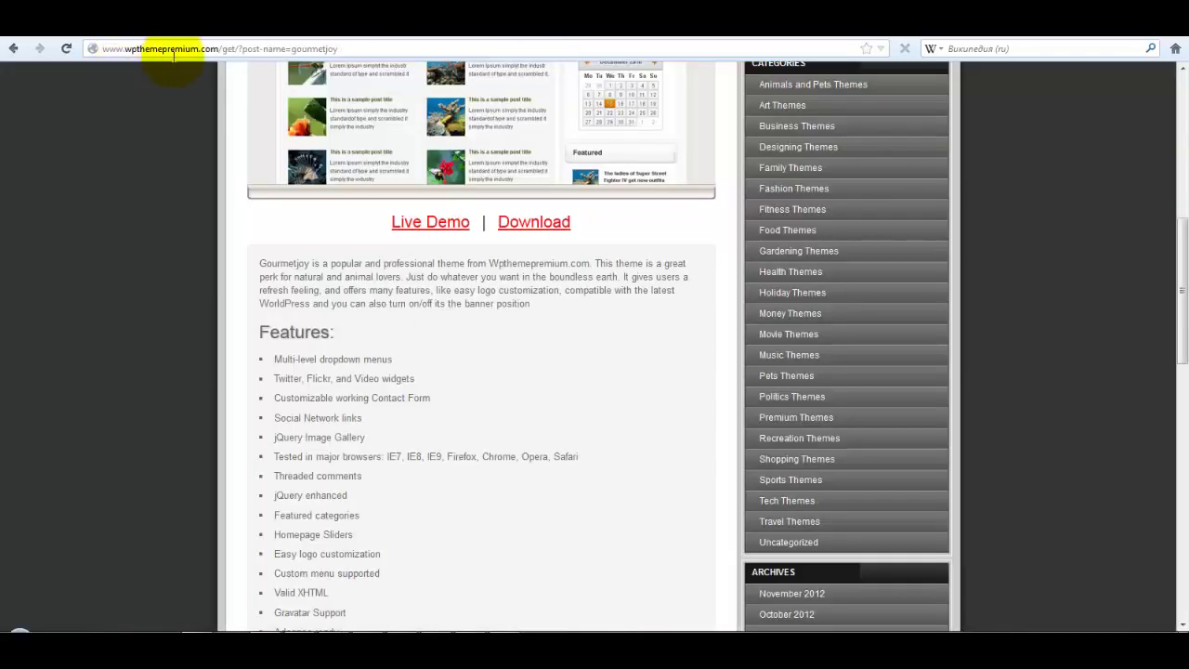
{"action": "left_click", "coordinate": [535, 37]}
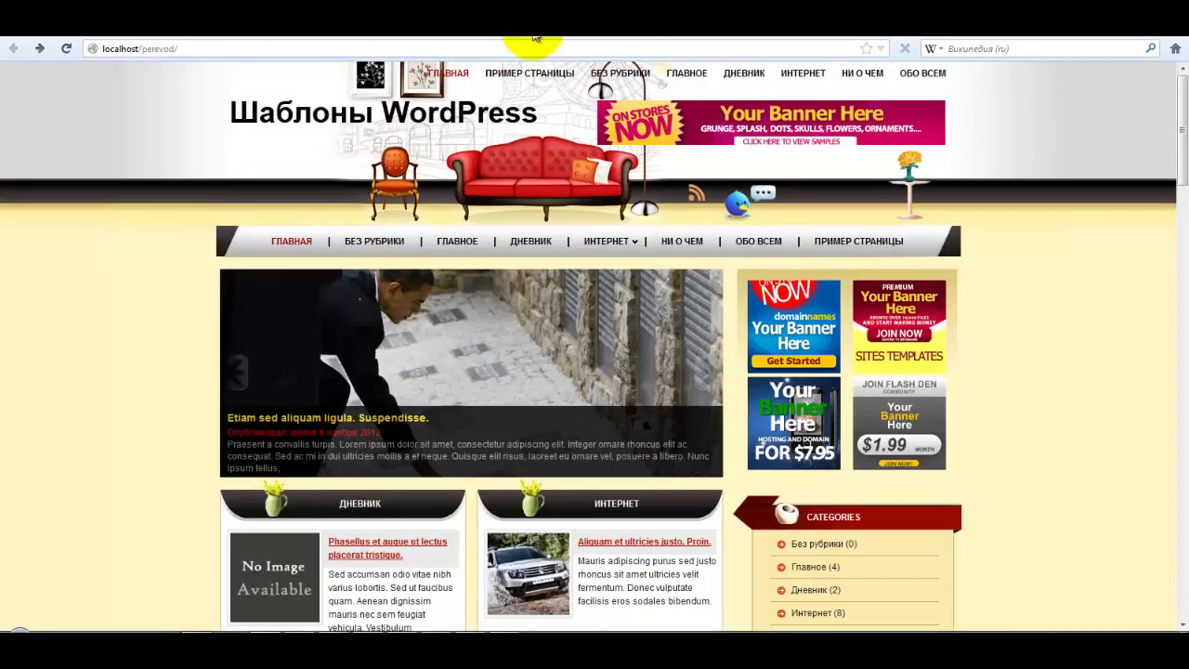
{"action": "left_click", "coordinate": [170, 361]}
{"action": "scroll", "coordinate": [96, 434], "scroll_direction": "down", "scroll_amount": 3}
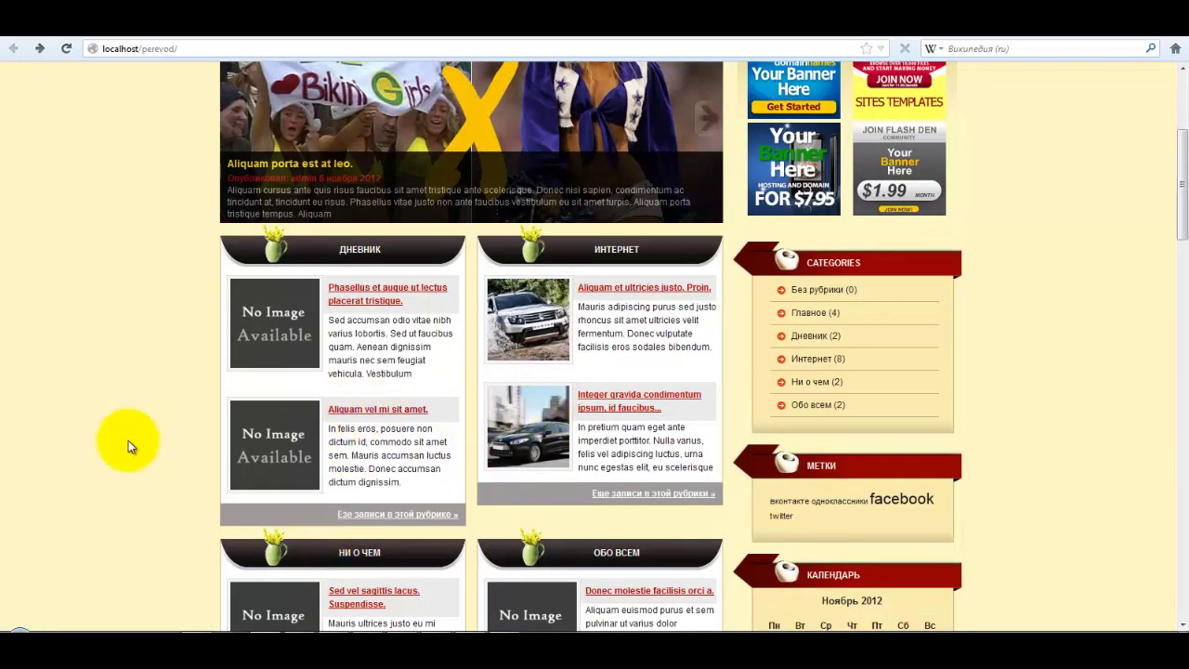
{"action": "scroll", "coordinate": [128, 443], "scroll_direction": "down", "scroll_amount": 2}
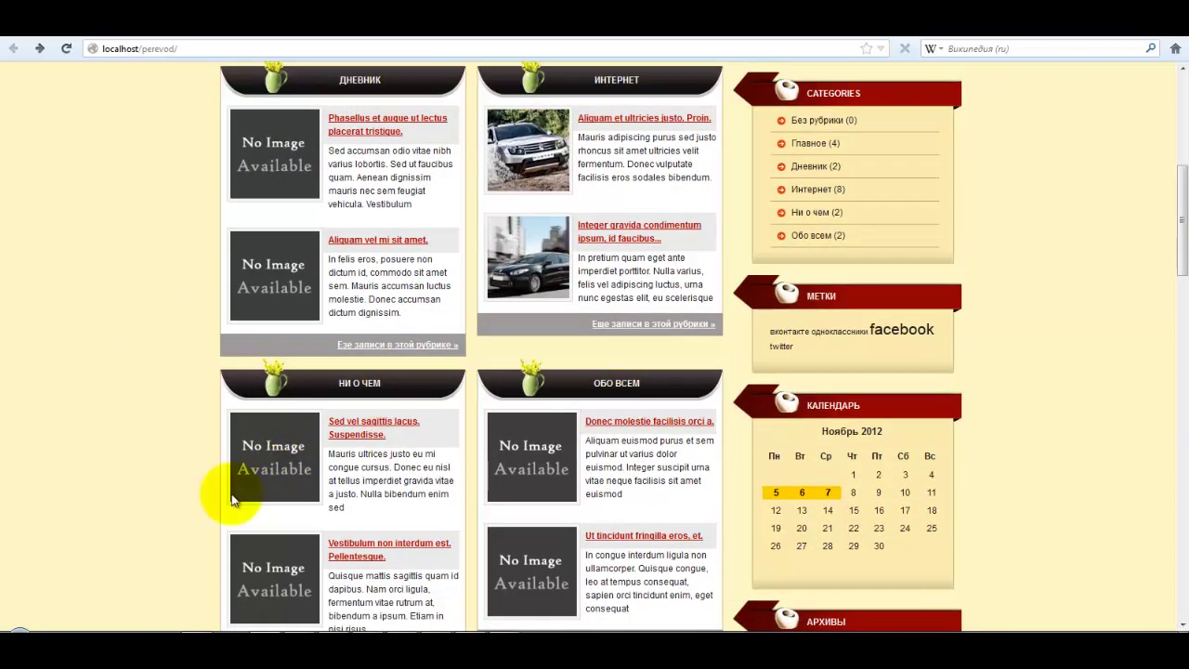
{"action": "scroll", "coordinate": [183, 529], "scroll_direction": "down", "scroll_amount": 4}
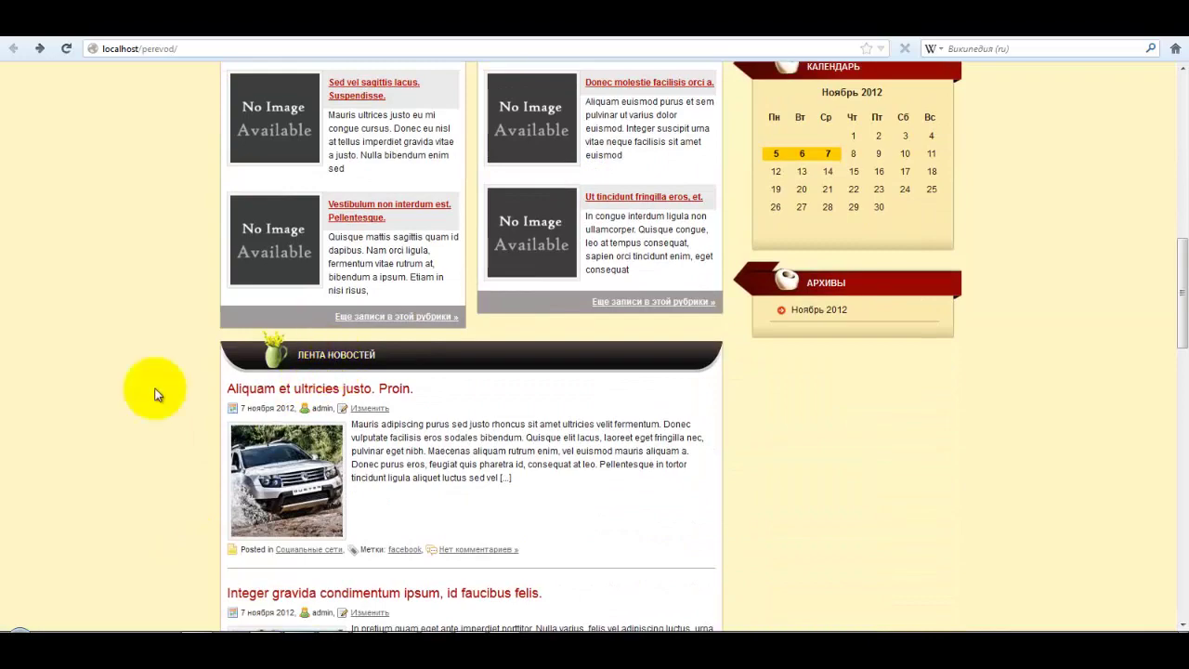
{"action": "scroll", "coordinate": [67, 459], "scroll_direction": "down", "scroll_amount": 9}
{"action": "scroll", "coordinate": [66, 462], "scroll_direction": "down", "scroll_amount": 5}
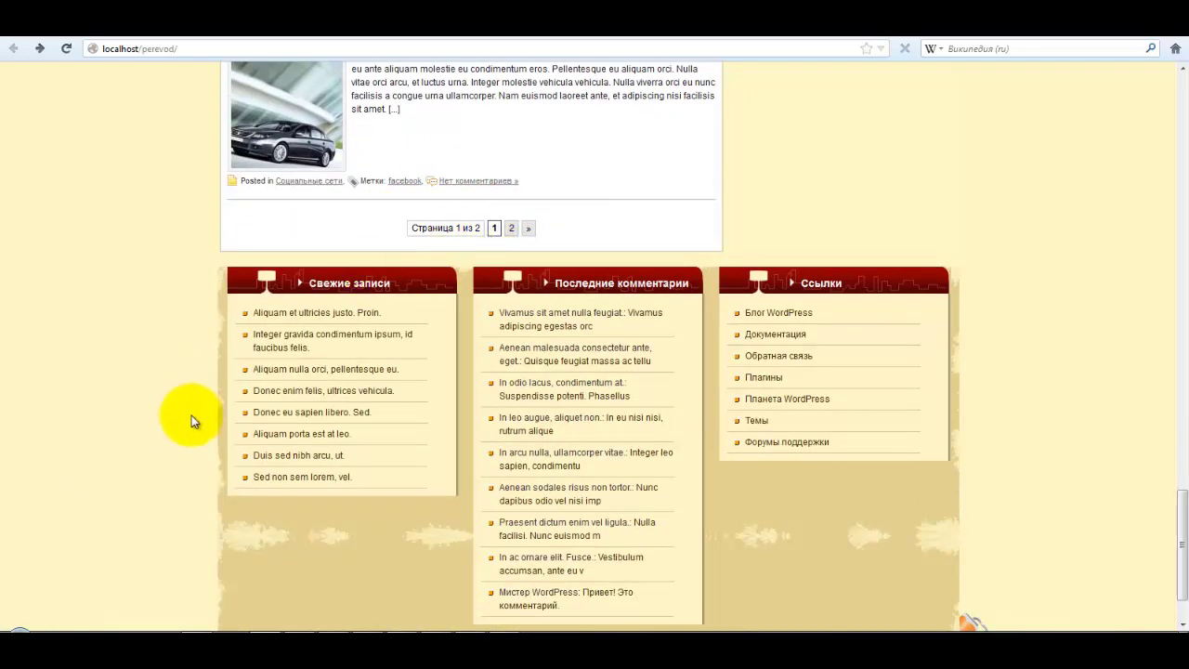
{"action": "scroll", "coordinate": [189, 421], "scroll_direction": "down", "scroll_amount": 2}
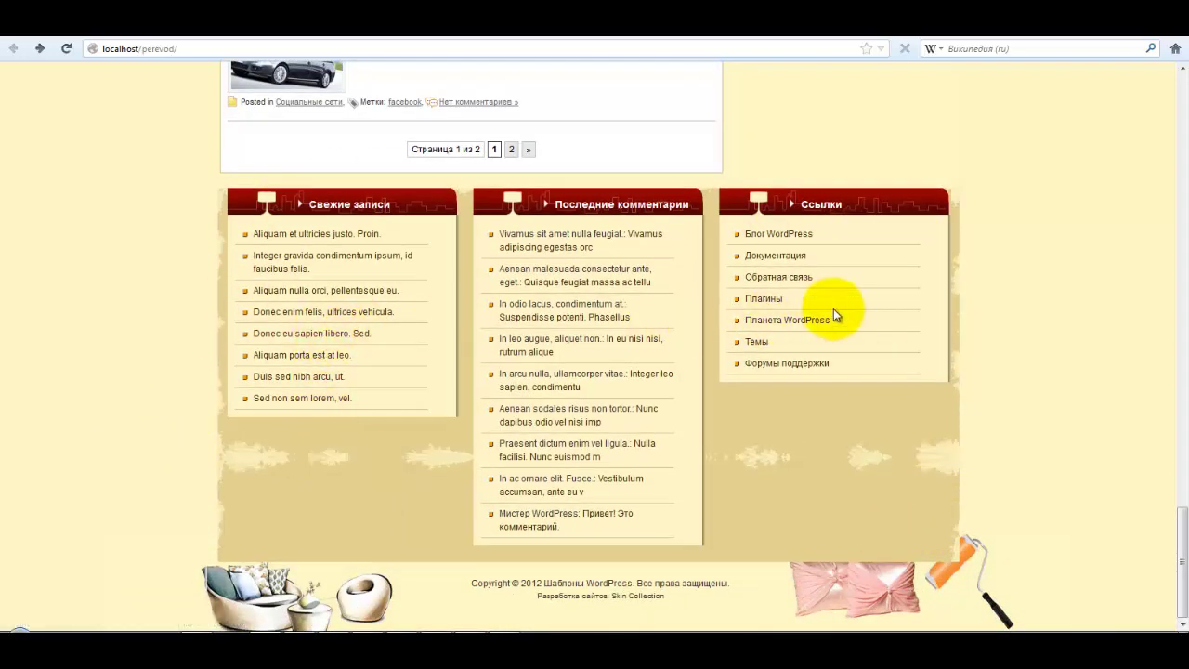
{"action": "scroll", "coordinate": [1050, 568], "scroll_direction": "up", "scroll_amount": 20}
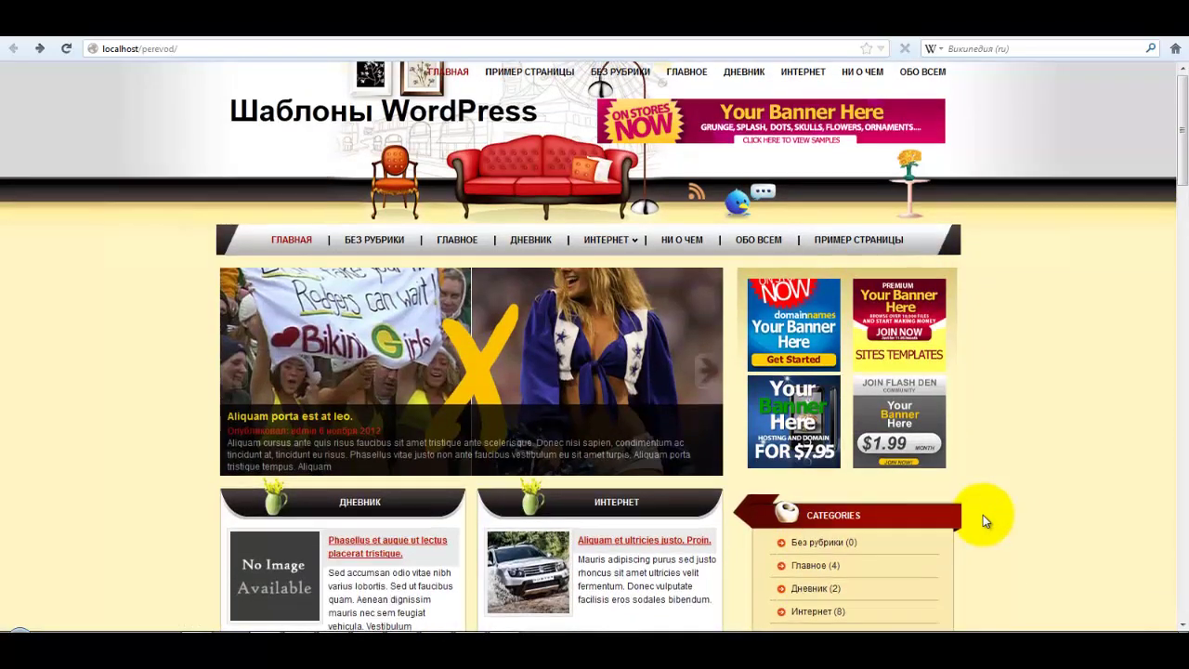
{"action": "scroll", "coordinate": [878, 190], "scroll_direction": "down", "scroll_amount": 4}
{"action": "scroll", "coordinate": [989, 530], "scroll_direction": "up", "scroll_amount": 4}
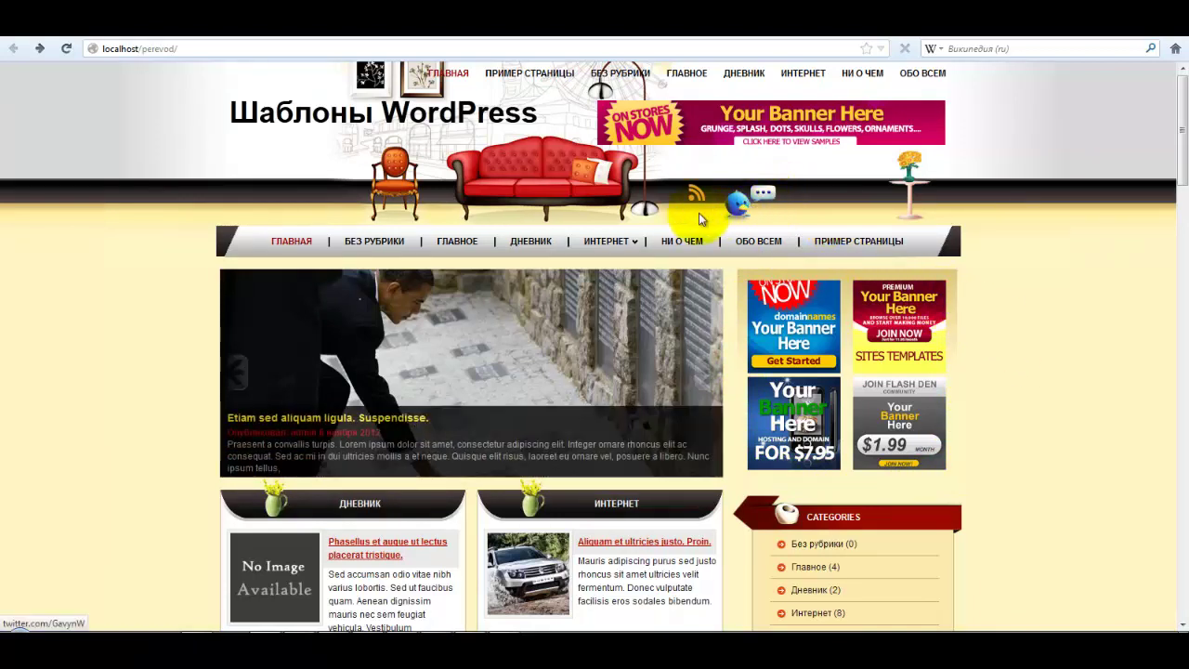
Return to the theme's General Settings and activate the Logo field.
{"action": "left_click", "coordinate": [465, 30]}
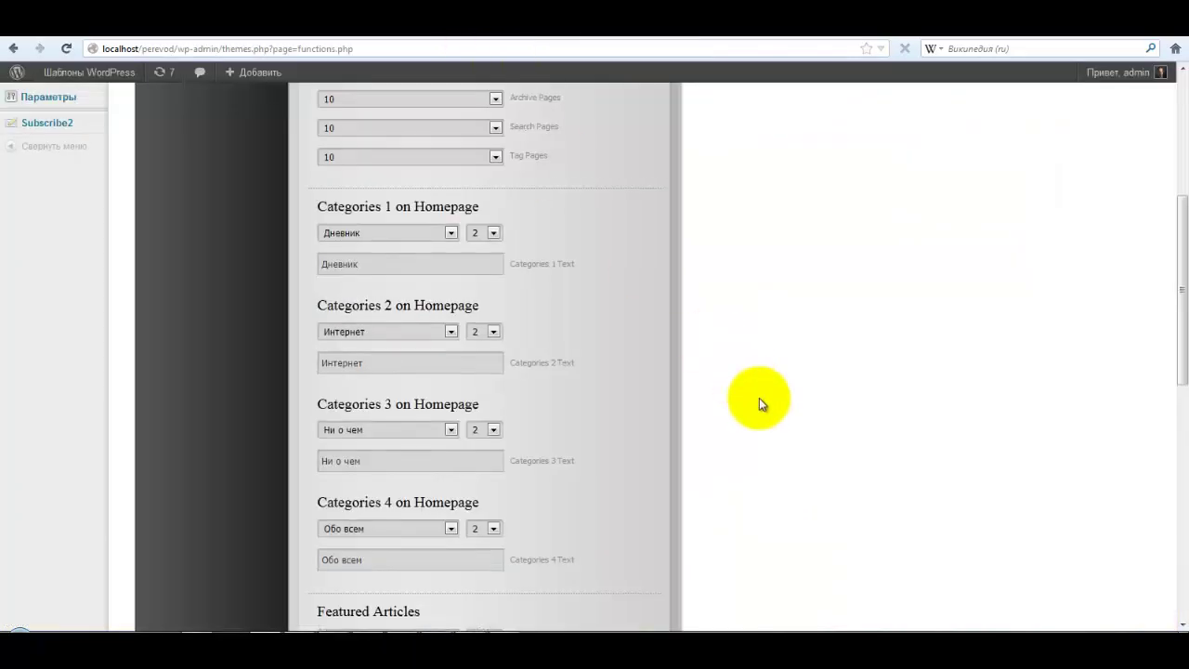
{"action": "scroll", "coordinate": [759, 401], "scroll_direction": "up", "scroll_amount": 4}
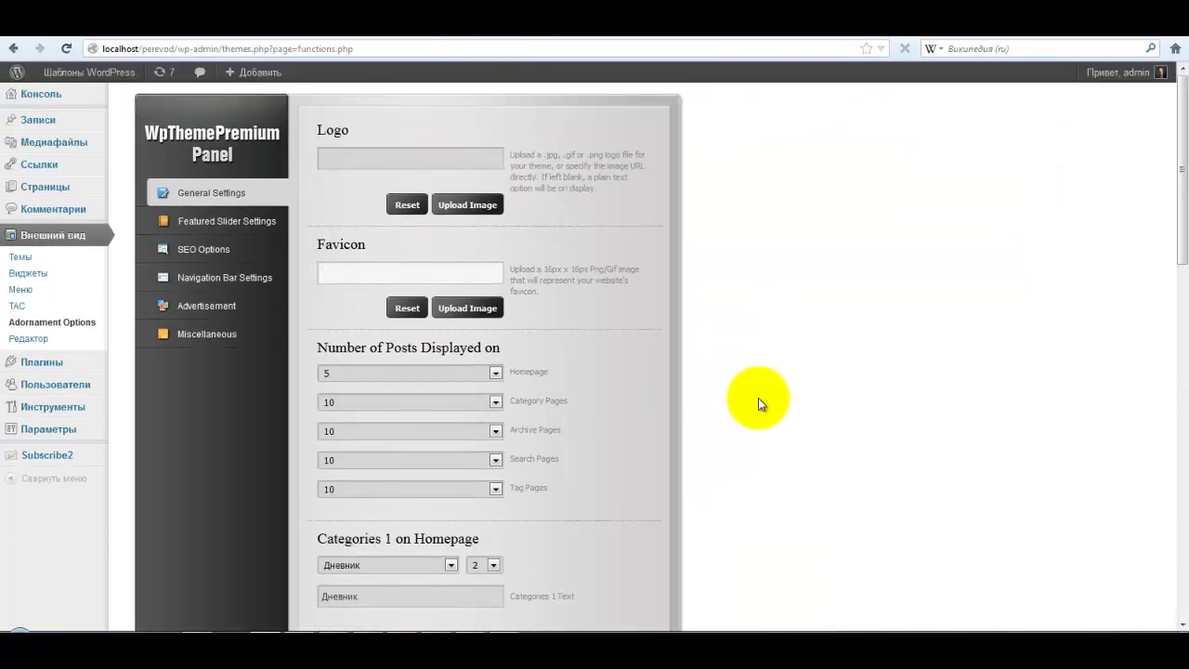
{"action": "left_click", "coordinate": [453, 157]}
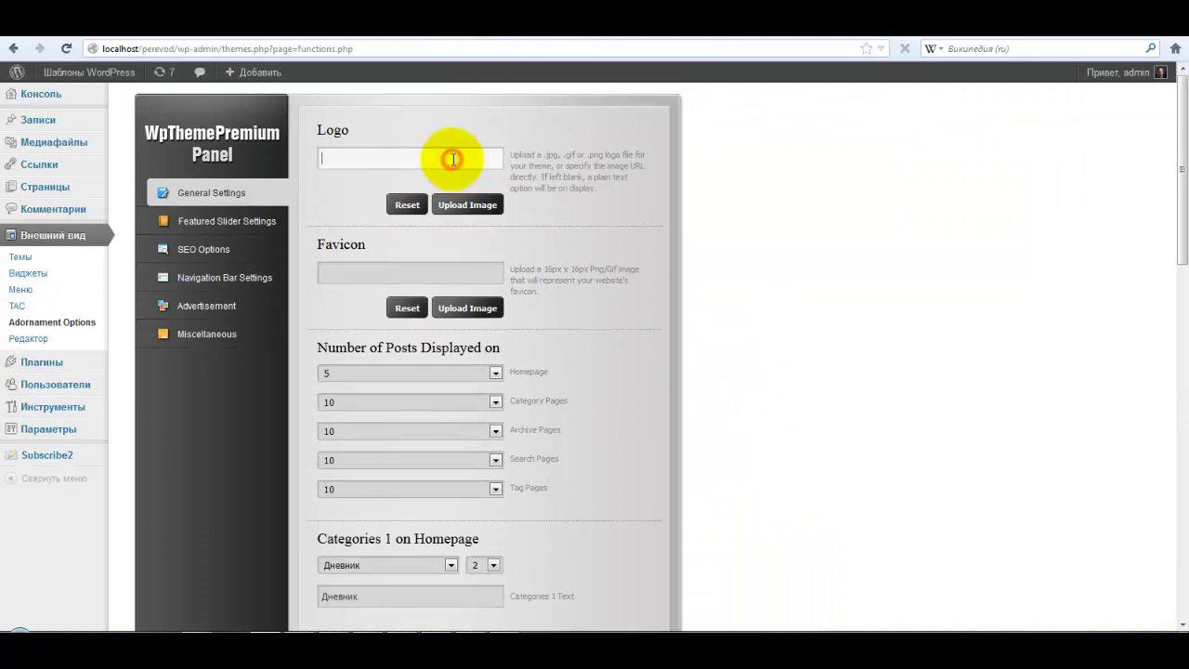
Switch to Windows Explorer, open the adornament theme's Logo folder and inspect the logo image file.
{"action": "left_click", "coordinate": [302, 624]}
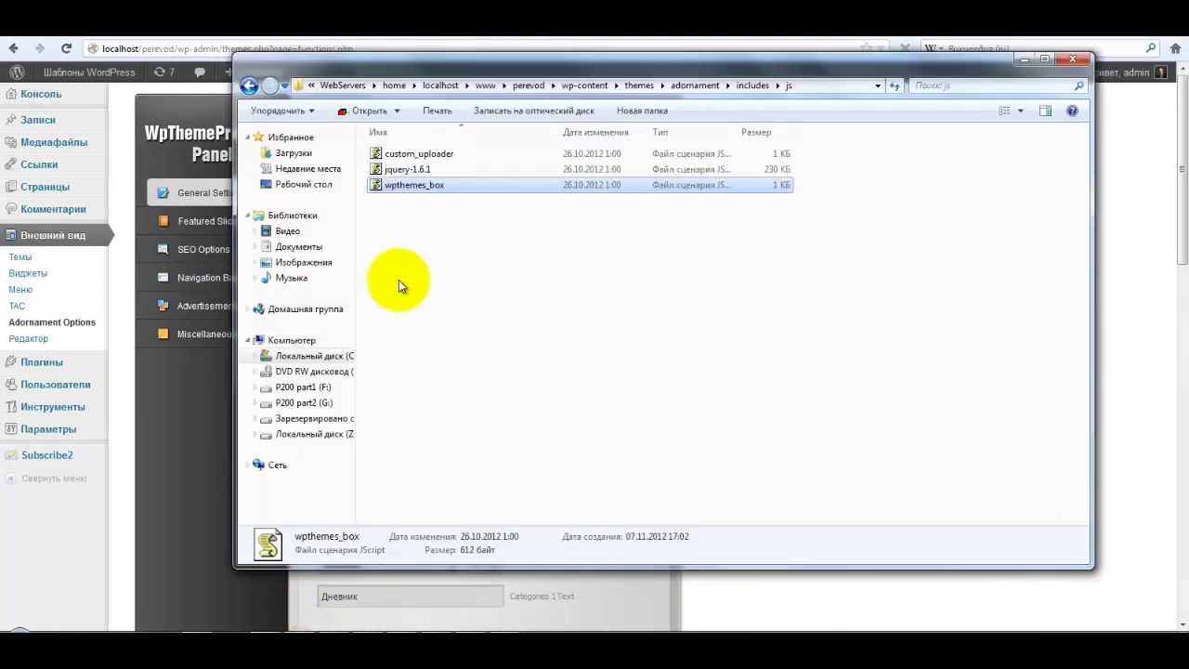
{"action": "left_click", "coordinate": [249, 85]}
{"action": "left_click", "coordinate": [249, 85]}
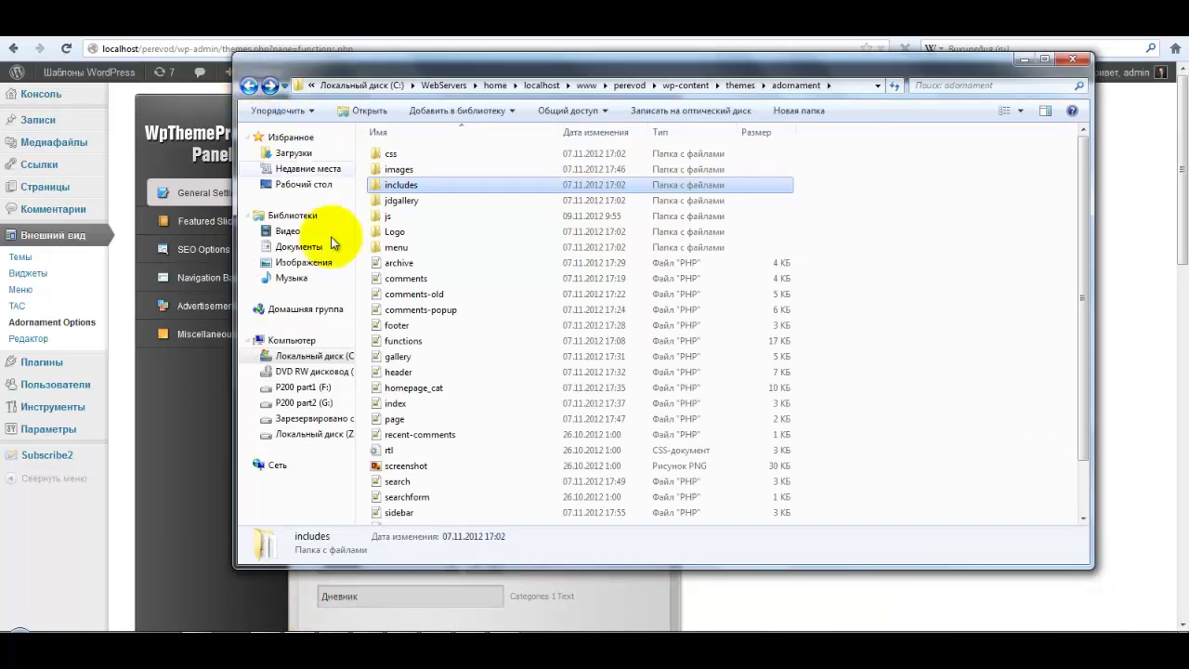
{"action": "left_click", "coordinate": [405, 234]}
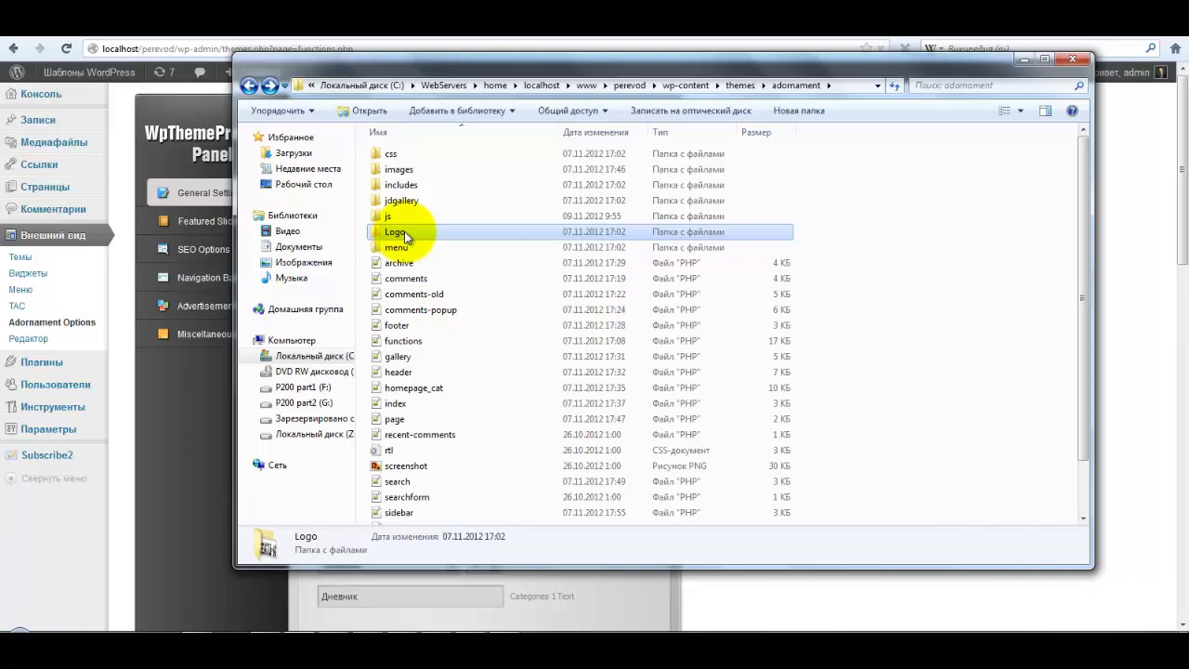
{"action": "double_click", "coordinate": [404, 235]}
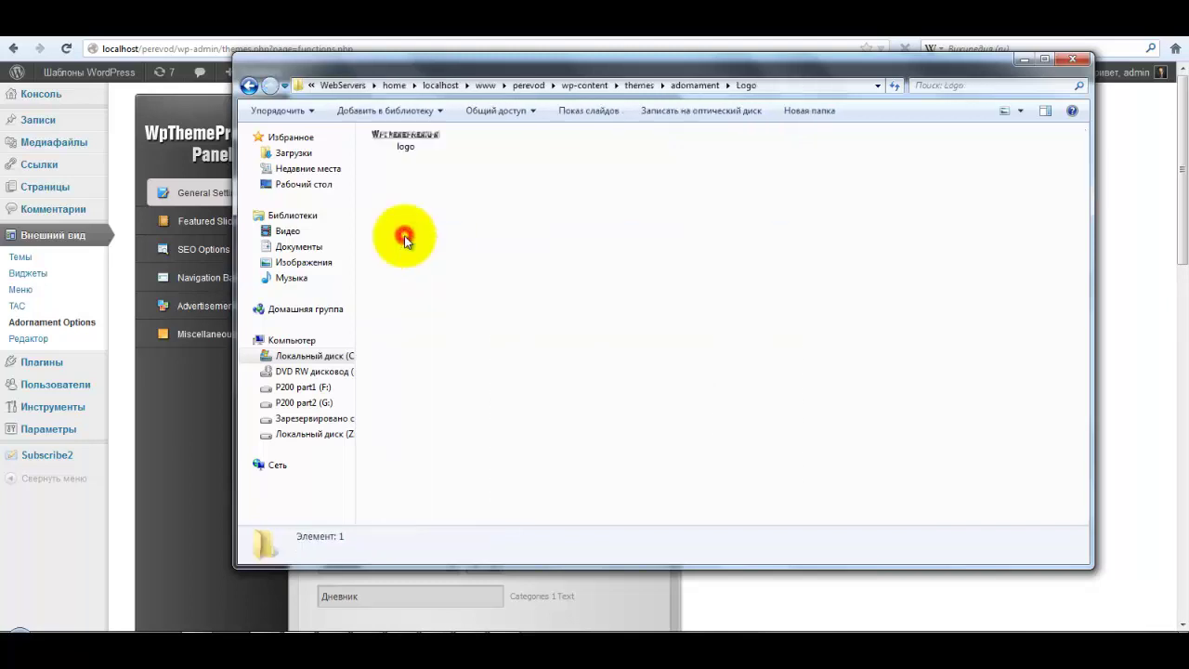
{"action": "left_click", "coordinate": [412, 133]}
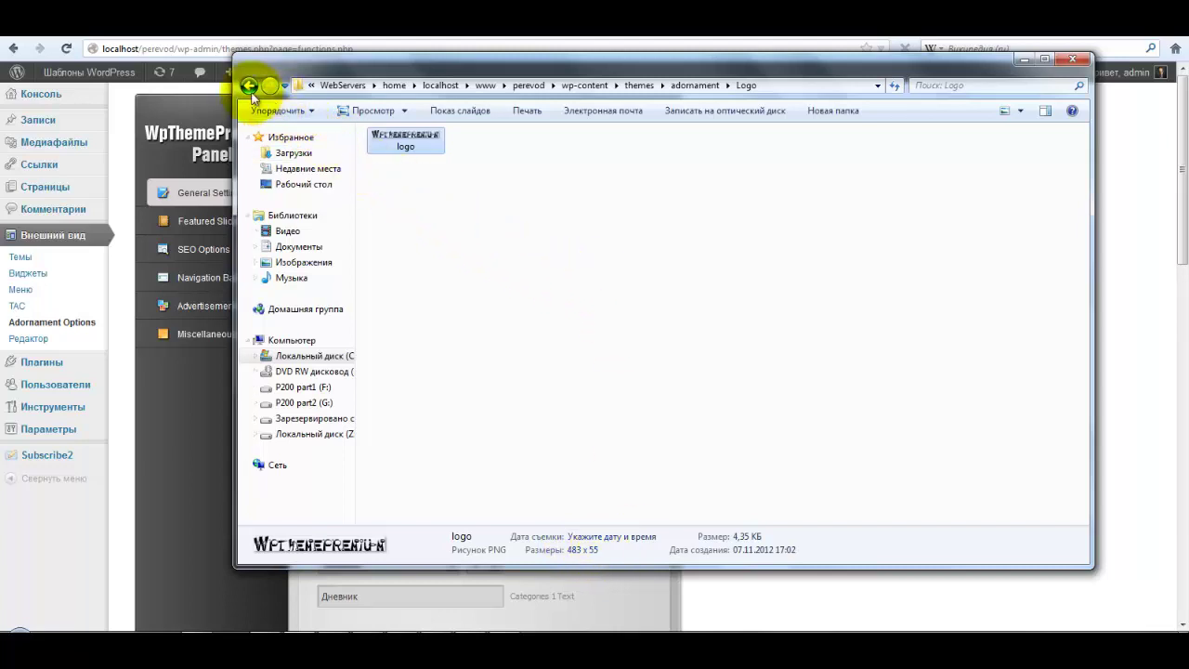
{"action": "left_click", "coordinate": [249, 85]}
Switch back to the browser and try to upload an image for the theme's logo.
{"action": "key", "text": "alt+Tab"}
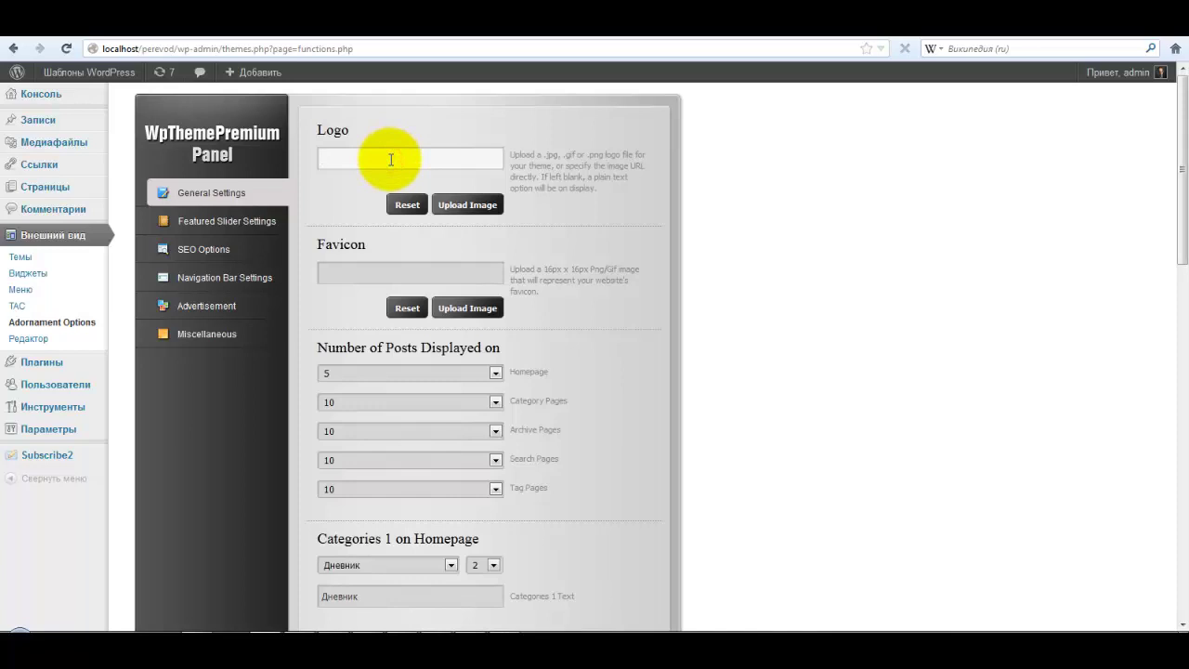
{"action": "left_click", "coordinate": [452, 207]}
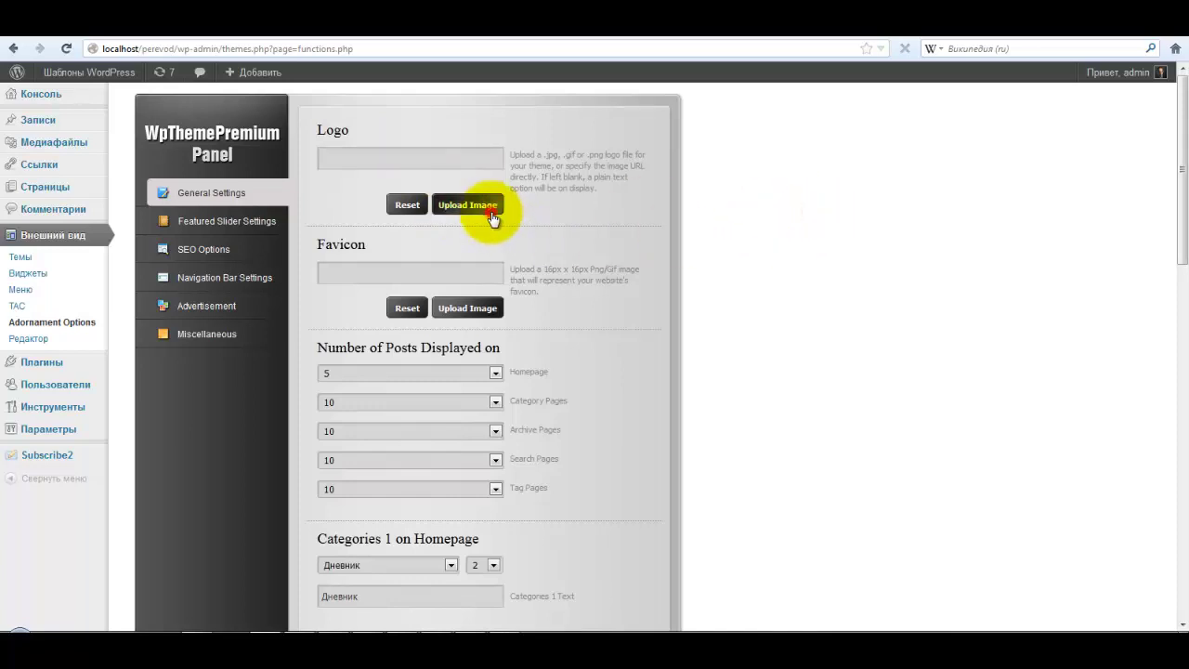
{"action": "left_click", "coordinate": [648, 215]}
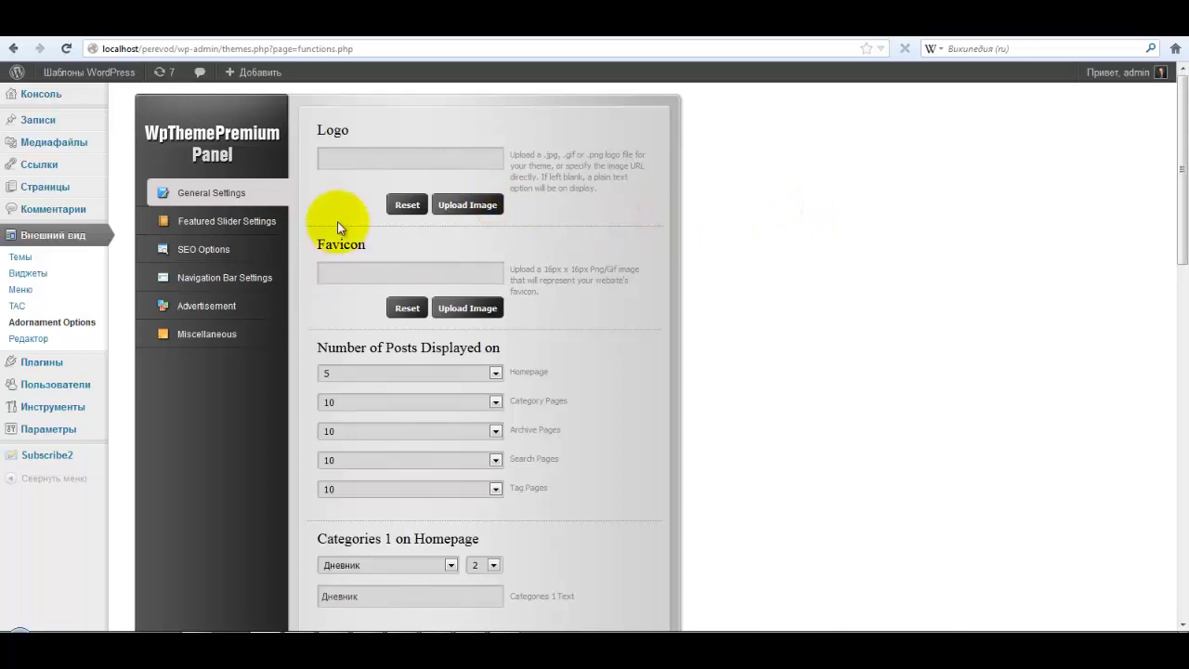
Open the page for adding a new media file in a separate browser tab.
{"action": "mouse_move", "coordinate": [87, 148]}
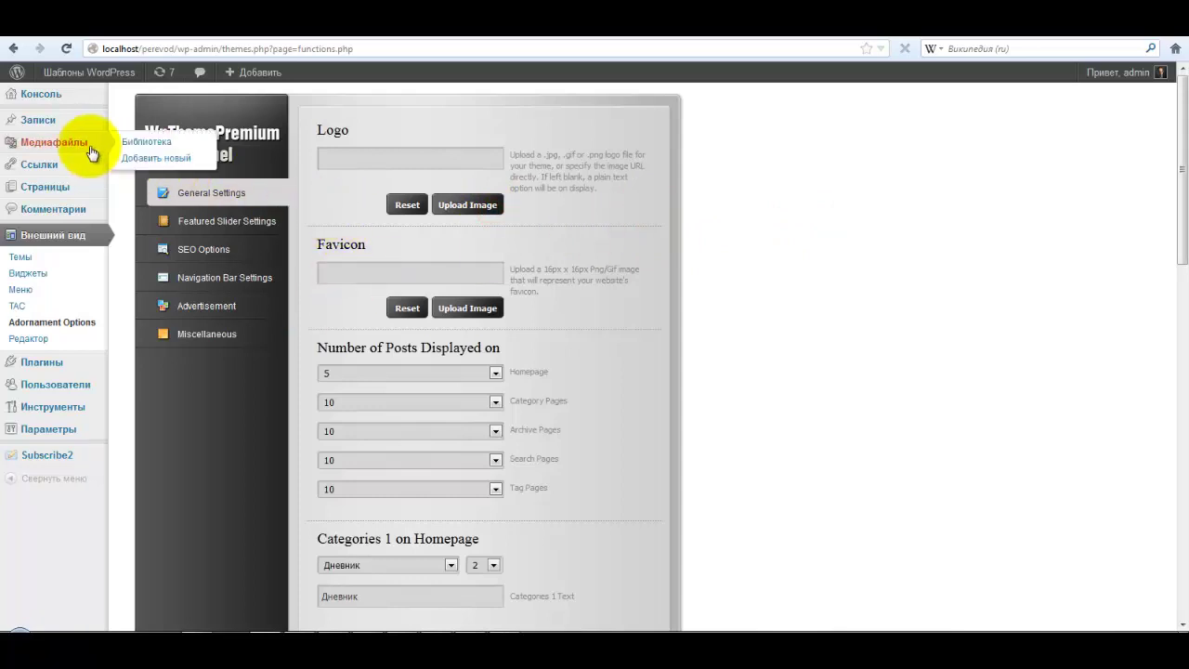
{"action": "right_click", "coordinate": [158, 162]}
{"action": "left_click", "coordinate": [171, 165]}
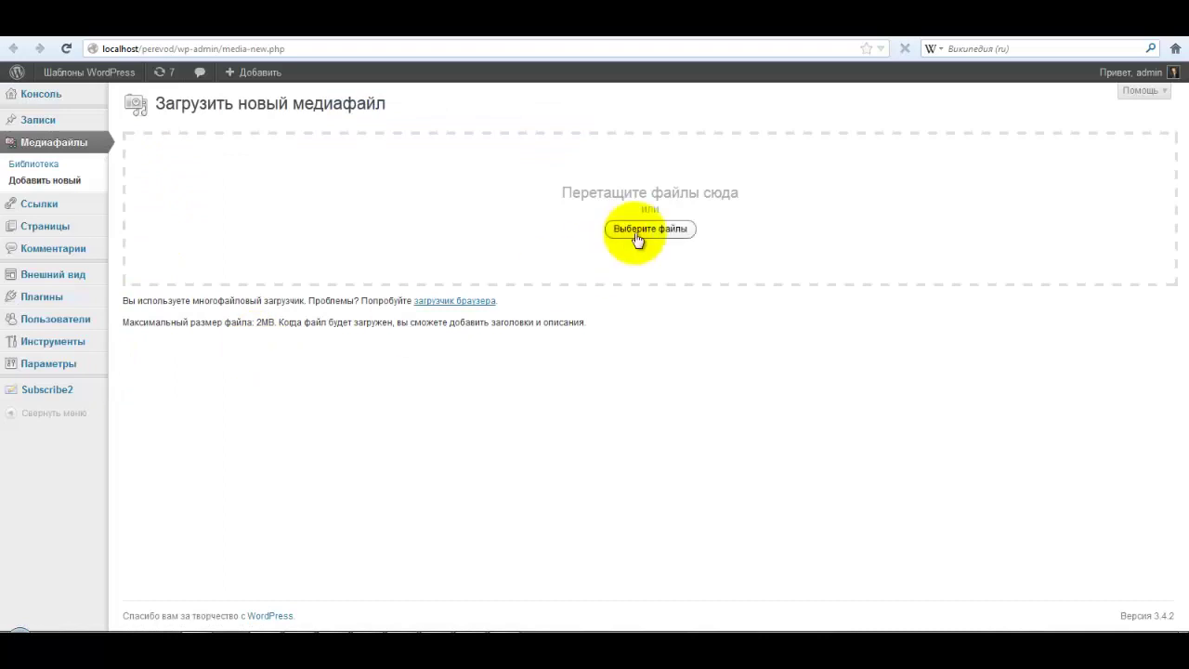
{"action": "left_click", "coordinate": [634, 233]}
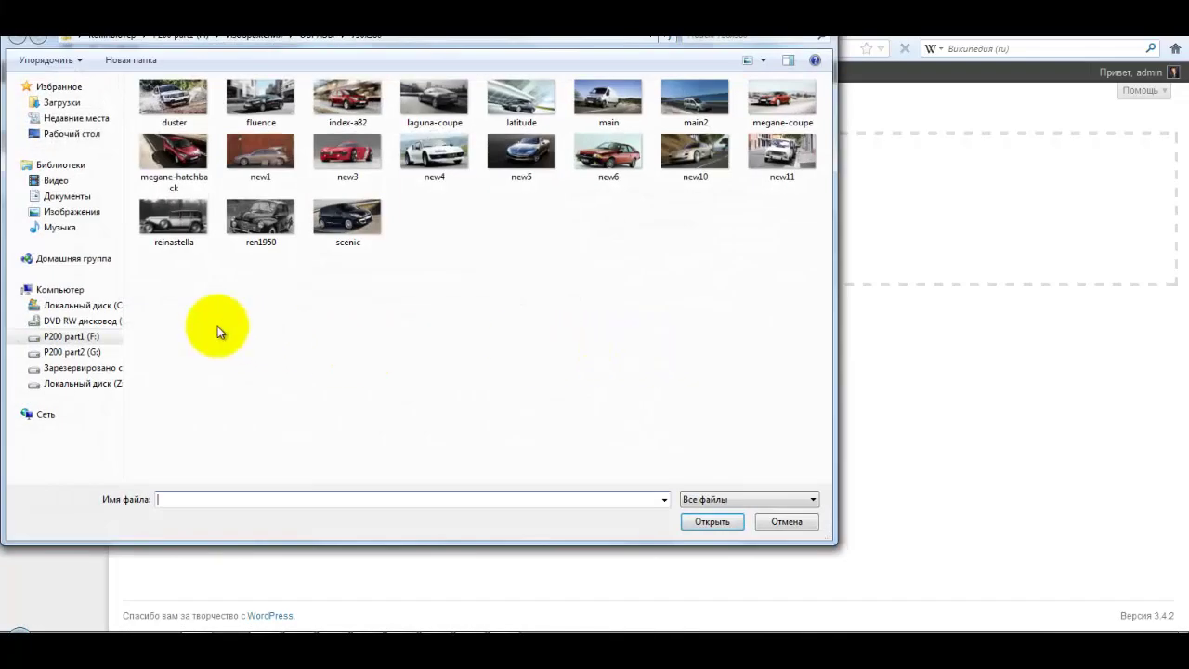
{"action": "left_click", "coordinate": [93, 305]}
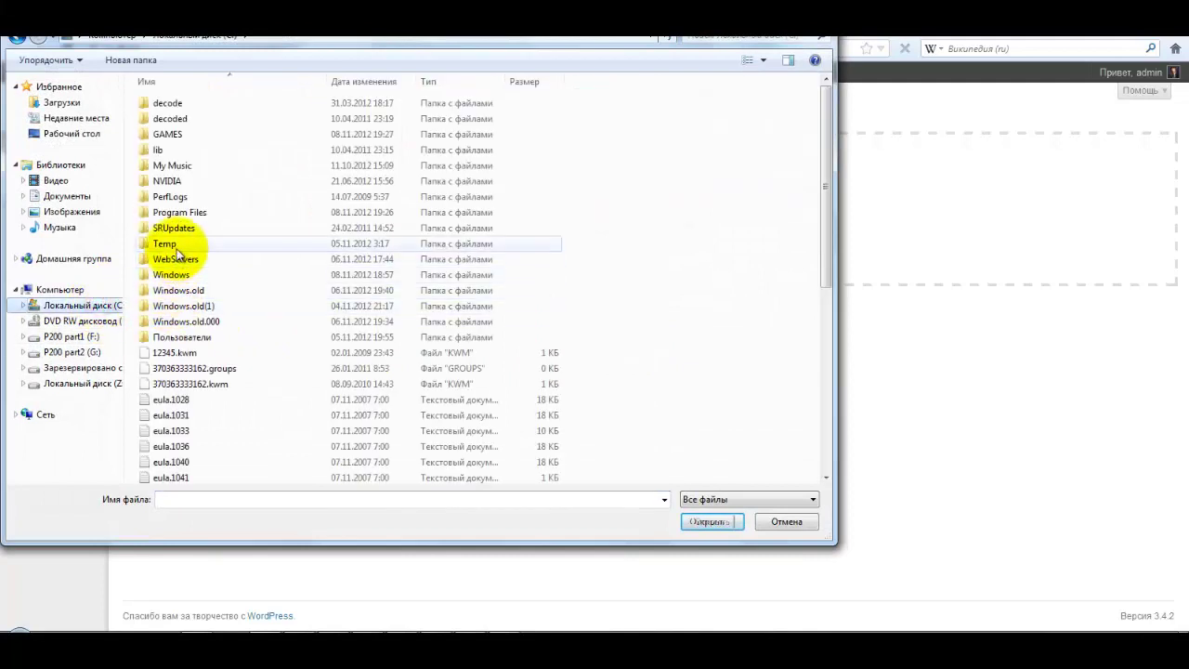
{"action": "double_click", "coordinate": [178, 257]}
{"action": "double_click", "coordinate": [165, 121]}
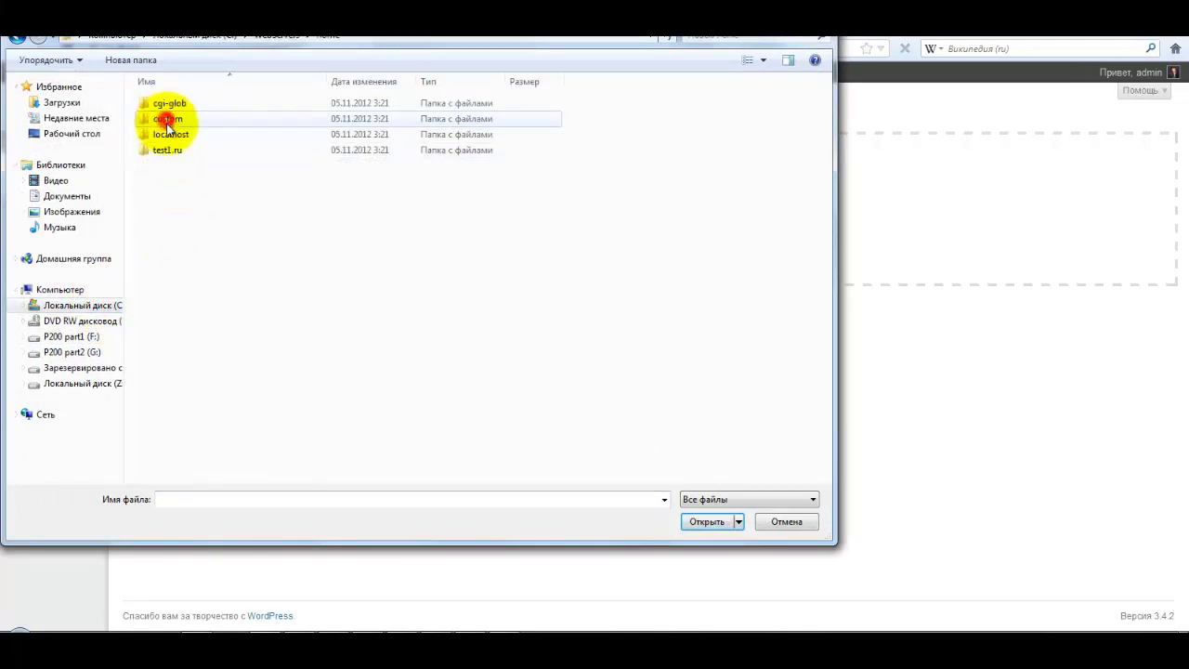
{"action": "double_click", "coordinate": [165, 133]}
{"action": "double_click", "coordinate": [168, 152]}
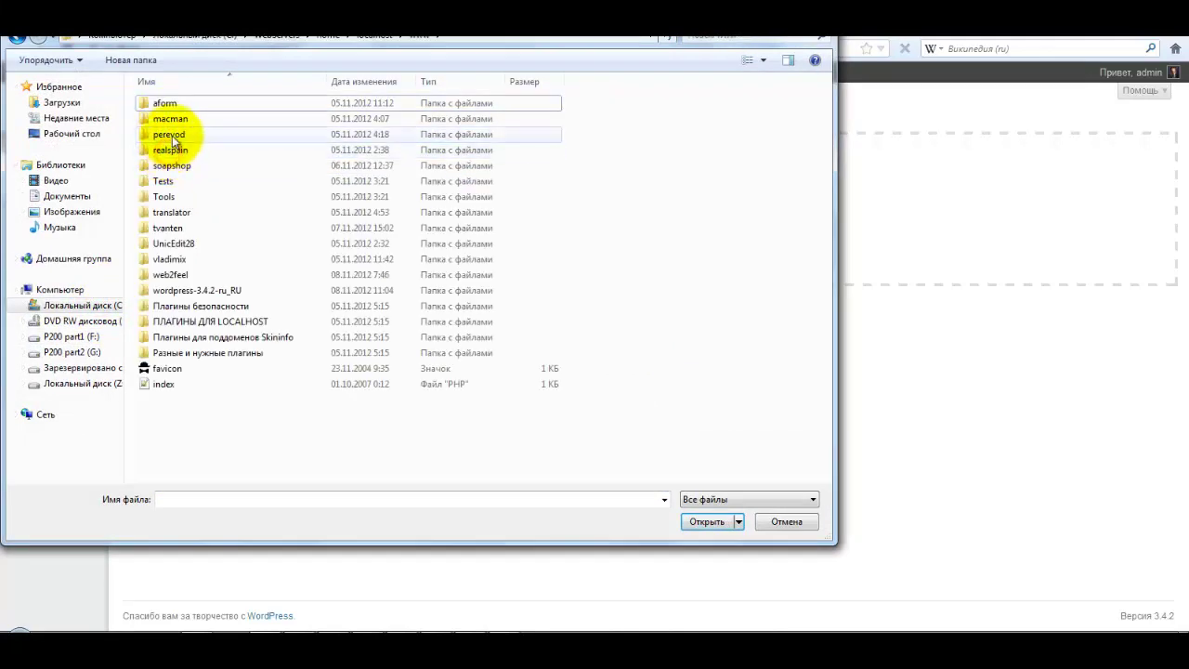
{"action": "double_click", "coordinate": [171, 135]}
Upload the logo image from the wp-content\themes\adornament\Logo folder to the media library.
{"action": "double_click", "coordinate": [173, 118]}
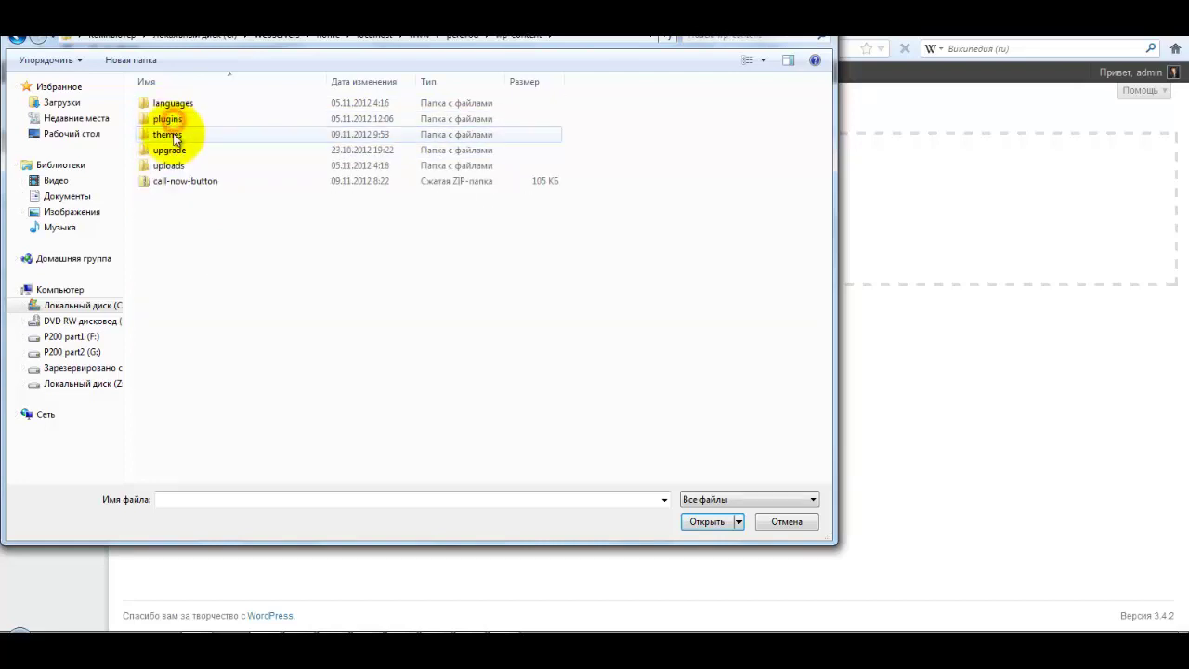
{"action": "double_click", "coordinate": [170, 134]}
{"action": "left_click", "coordinate": [173, 107]}
{"action": "double_click", "coordinate": [173, 104]}
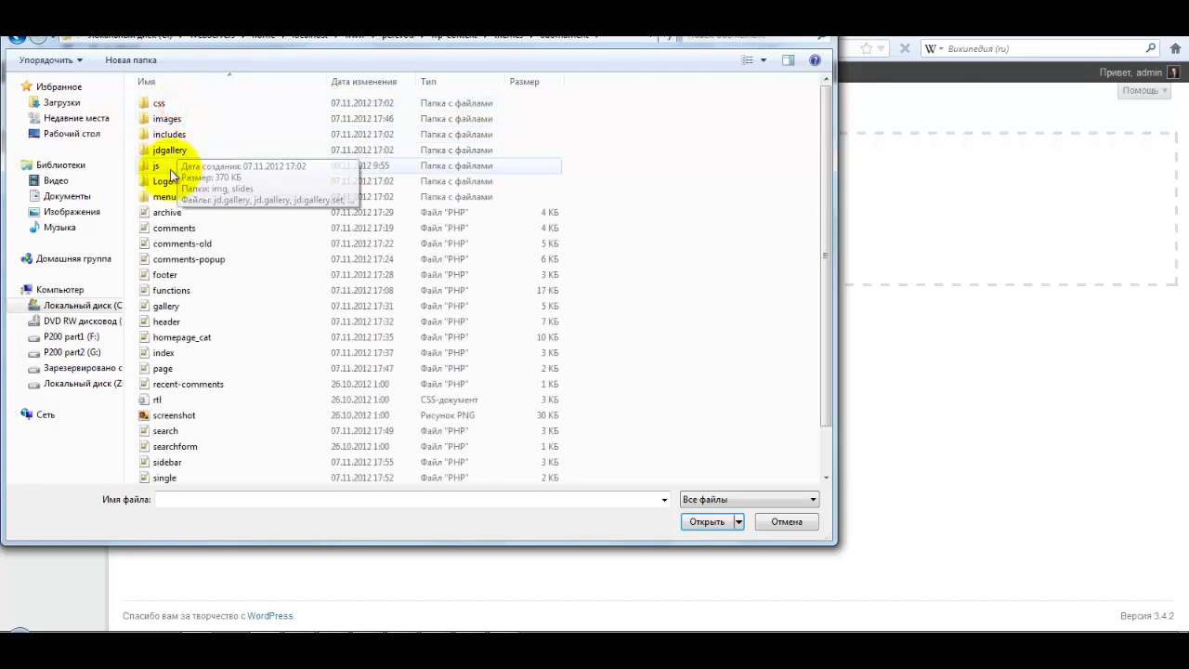
{"action": "double_click", "coordinate": [170, 180]}
{"action": "left_click", "coordinate": [176, 100]}
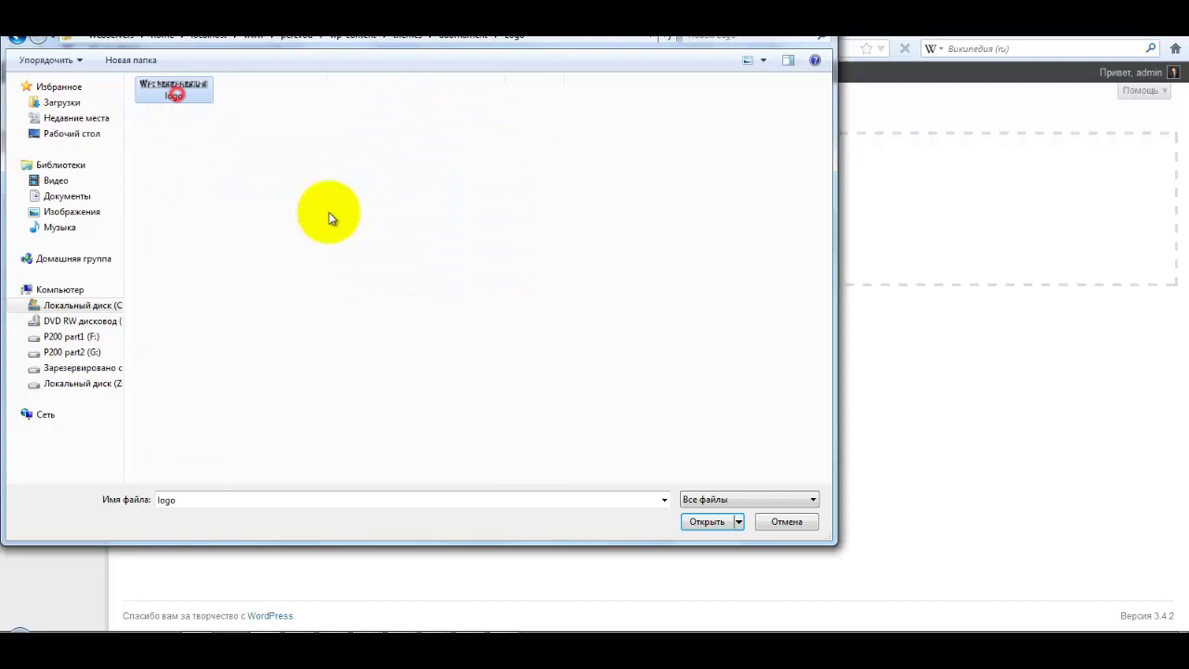
{"action": "left_click", "coordinate": [708, 521]}
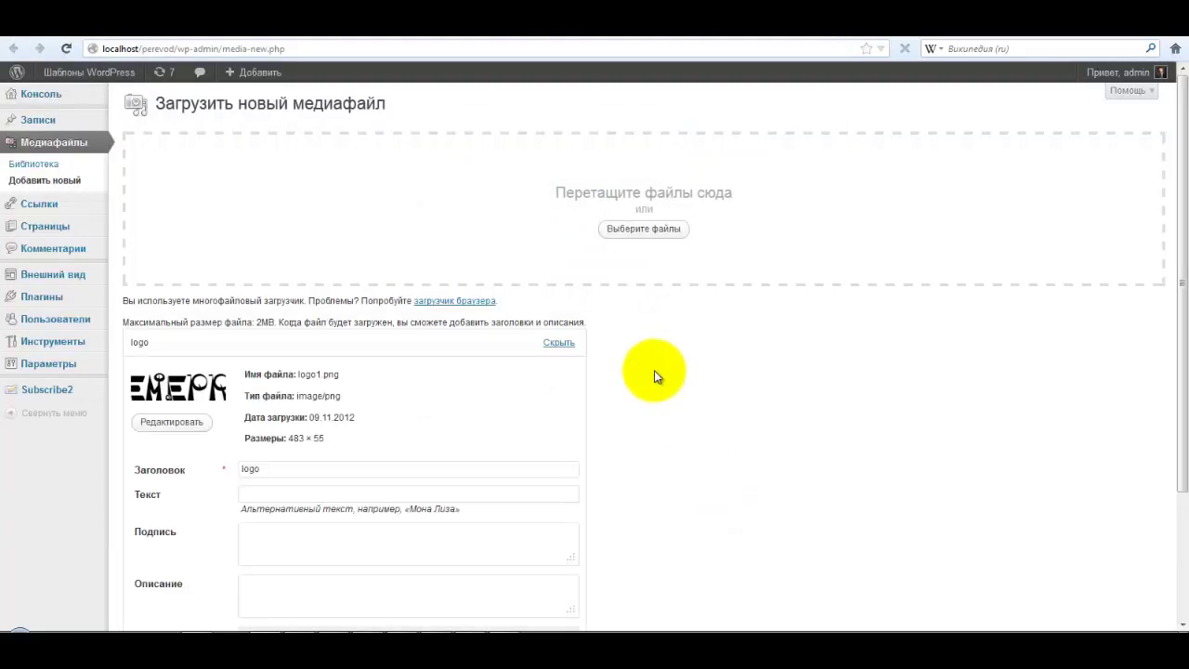
Copy the file URL of the uploaded logo image and save all changes to the media item.
{"action": "scroll", "coordinate": [552, 469], "scroll_direction": "down", "scroll_amount": 3}
{"action": "left_click_drag", "start_coordinate": [504, 475], "coordinate": [238, 474]}
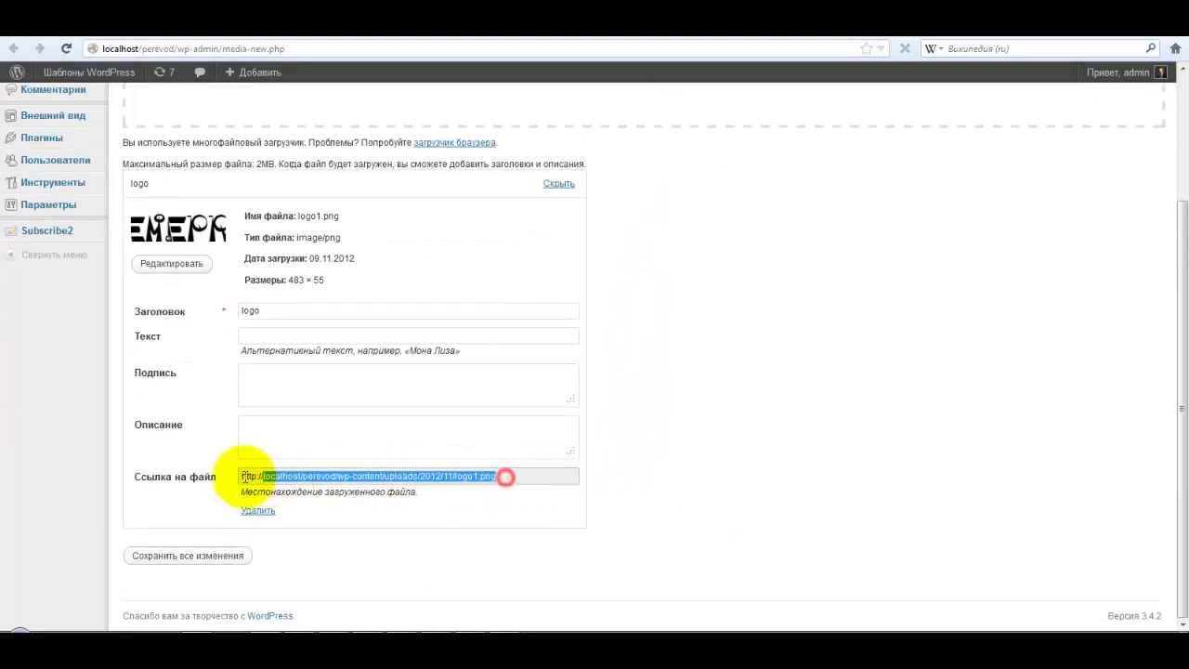
{"action": "right_click", "coordinate": [278, 476]}
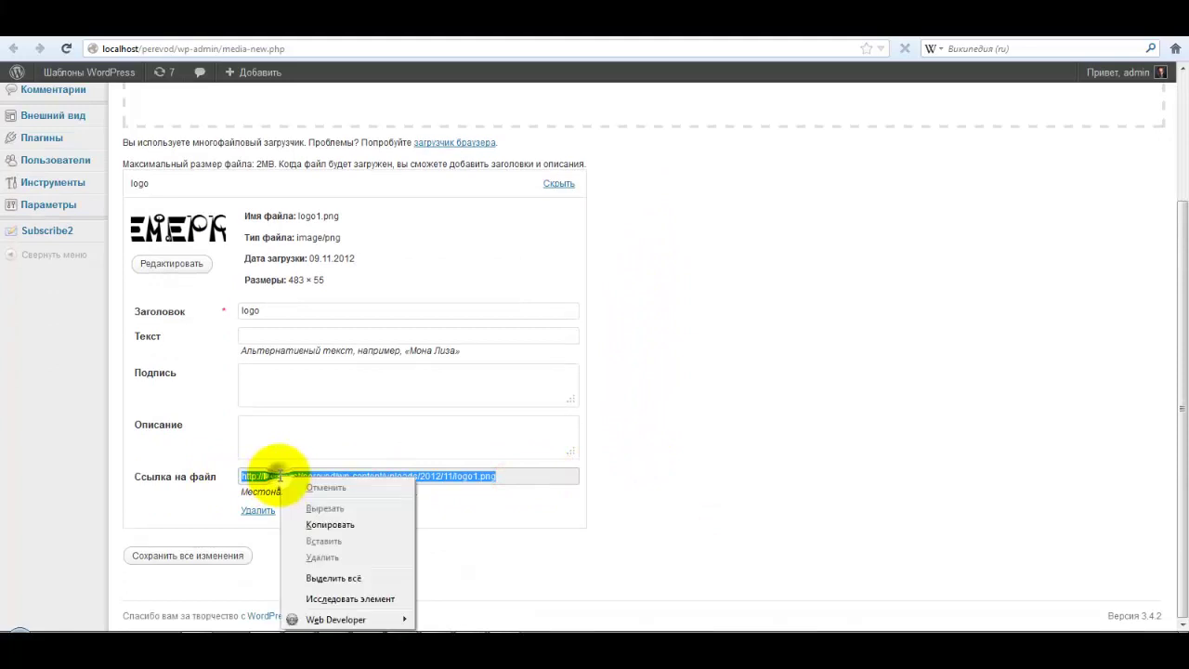
{"action": "left_click", "coordinate": [313, 523]}
{"action": "left_click", "coordinate": [220, 560]}
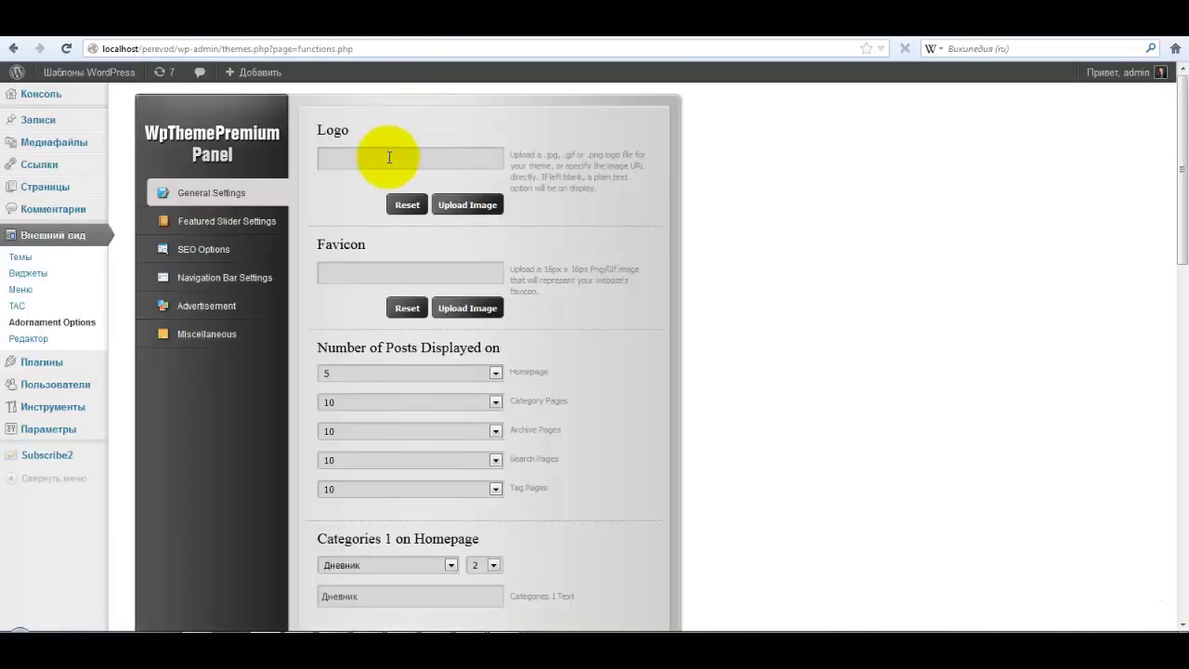
Paste the copied logo1.png URL into the Logo field of the Adornament theme's General Settings.
{"action": "left_click", "coordinate": [389, 157]}
{"action": "right_click", "coordinate": [389, 157]}
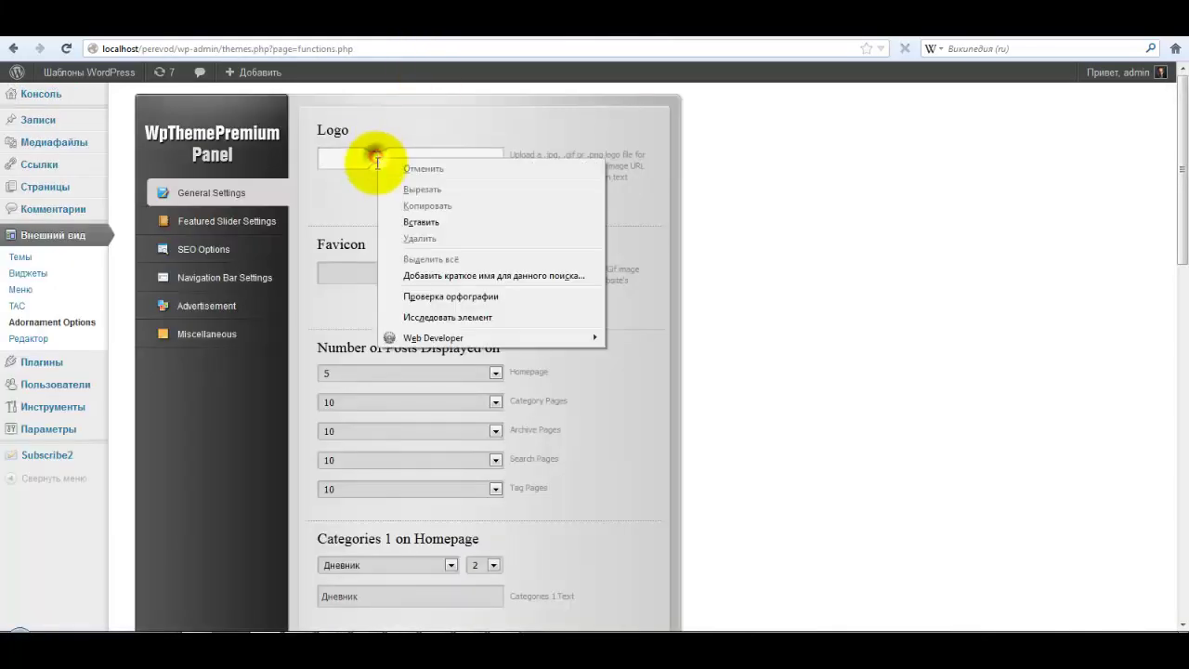
{"action": "left_click", "coordinate": [389, 222]}
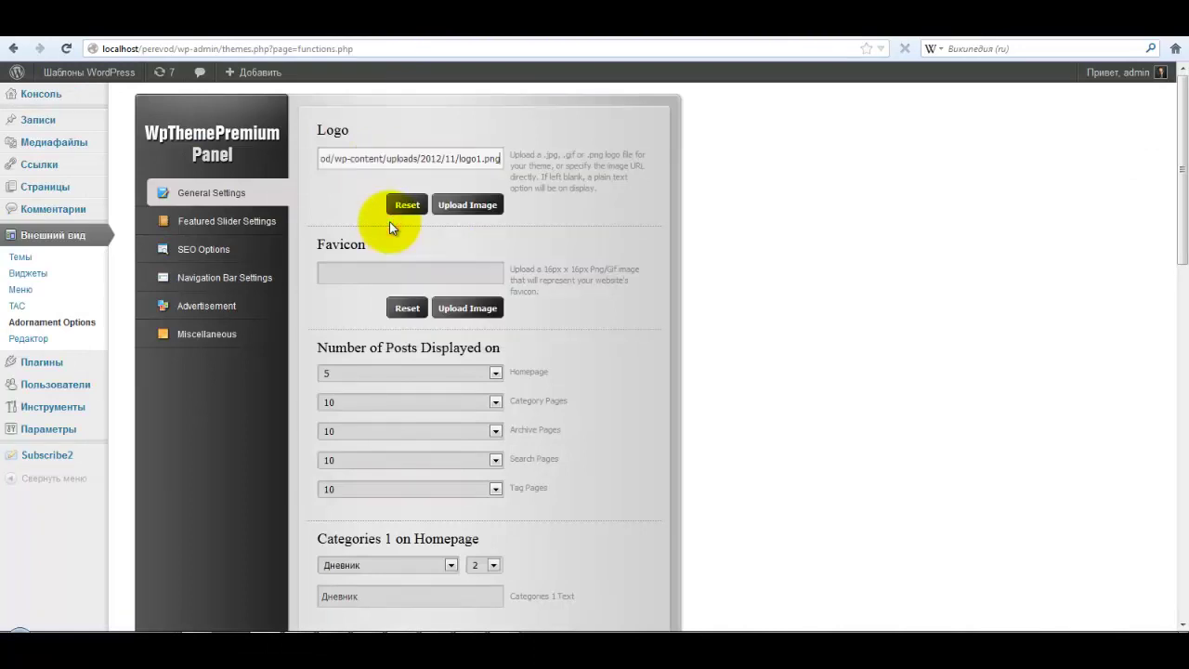
{"action": "left_click", "coordinate": [403, 275]}
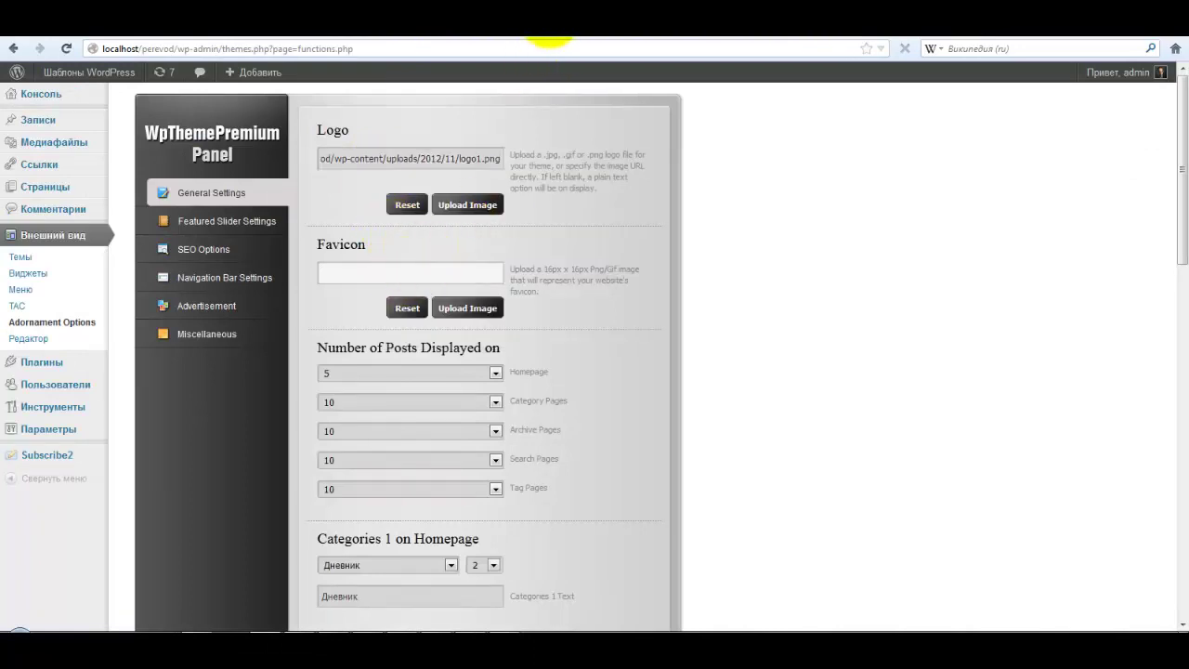
{"action": "left_click", "coordinate": [321, 630]}
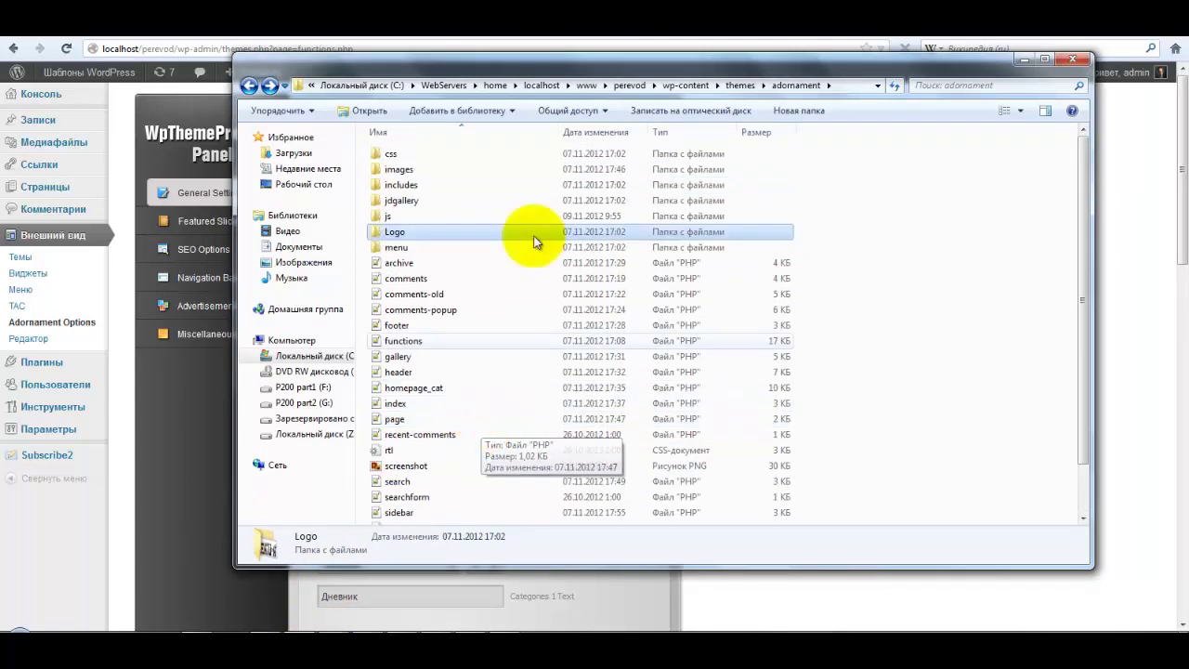
{"action": "key", "text": "alt+Tab"}
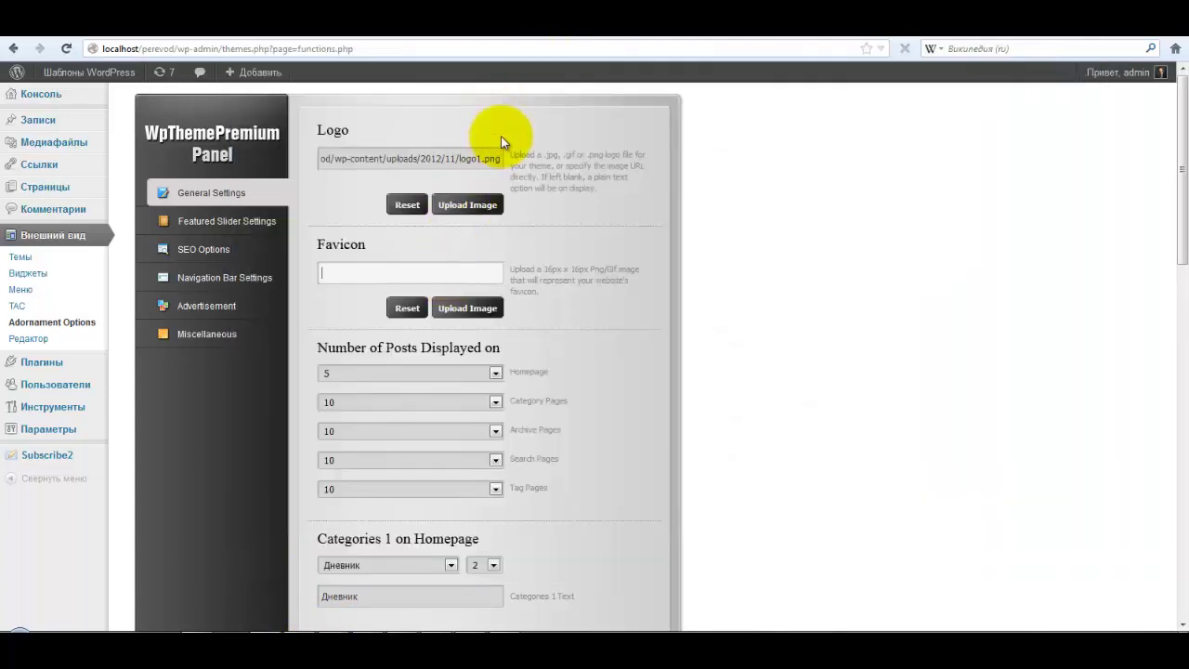
Start another media upload from the media library's browser tab and browse up to the localhost\www folder.
{"action": "left_click", "coordinate": [558, 28]}
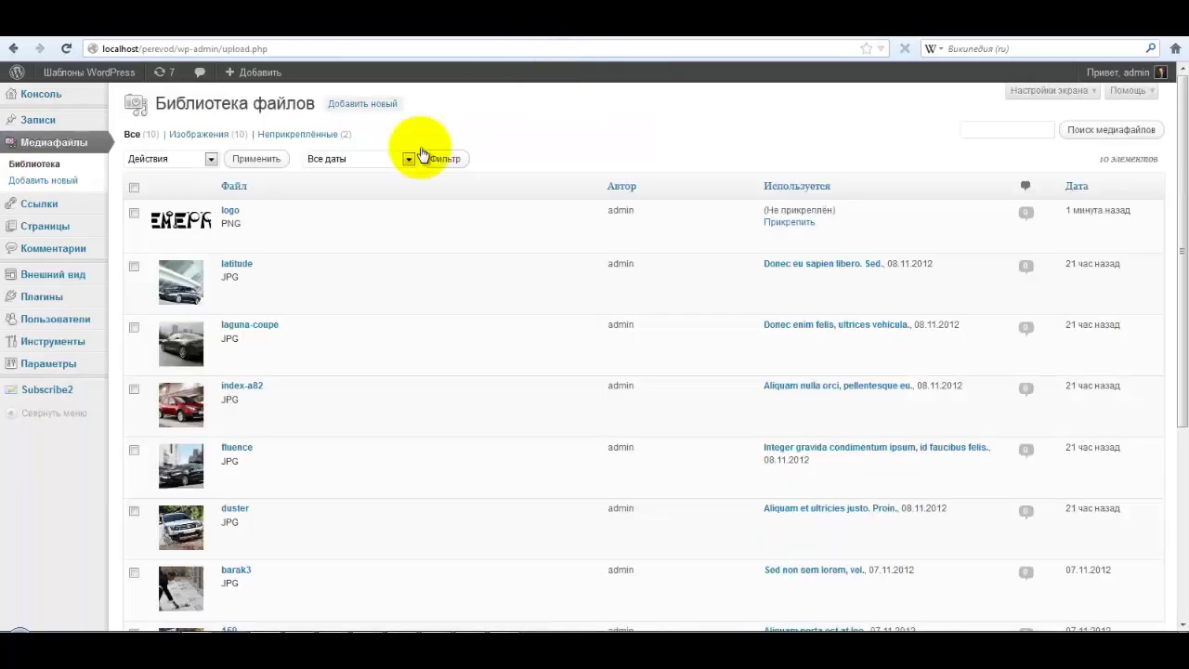
{"action": "left_click", "coordinate": [73, 182]}
{"action": "left_click", "coordinate": [632, 234]}
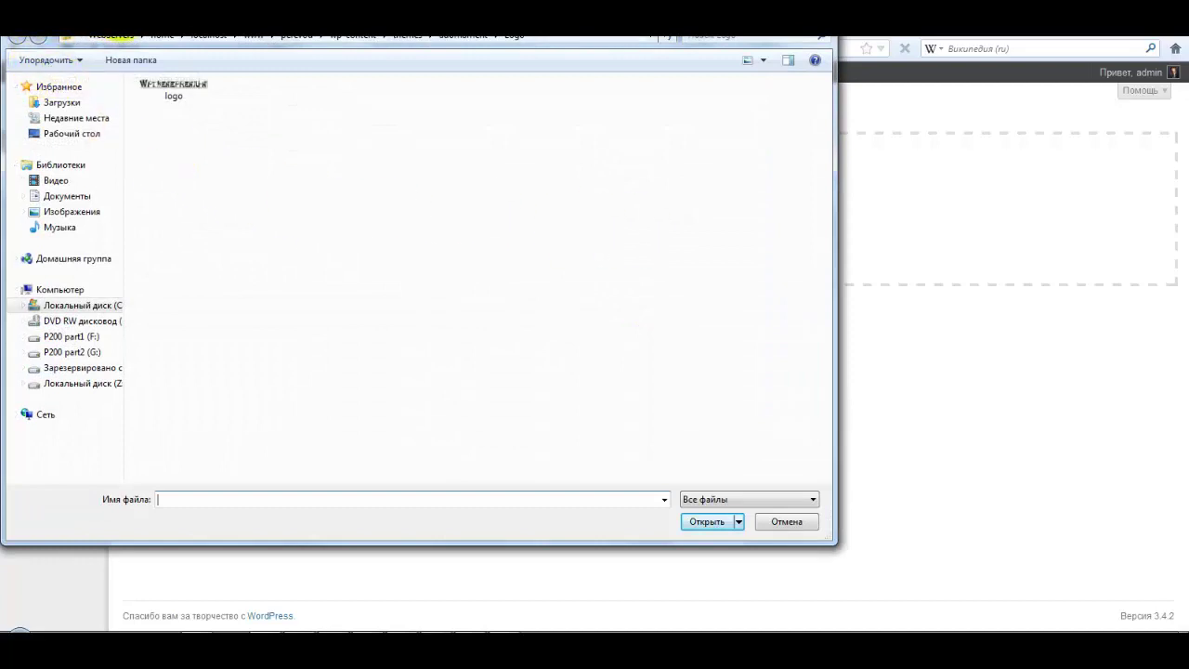
{"action": "left_click_drag", "start_coordinate": [121, 35], "coordinate": [345, 43]}
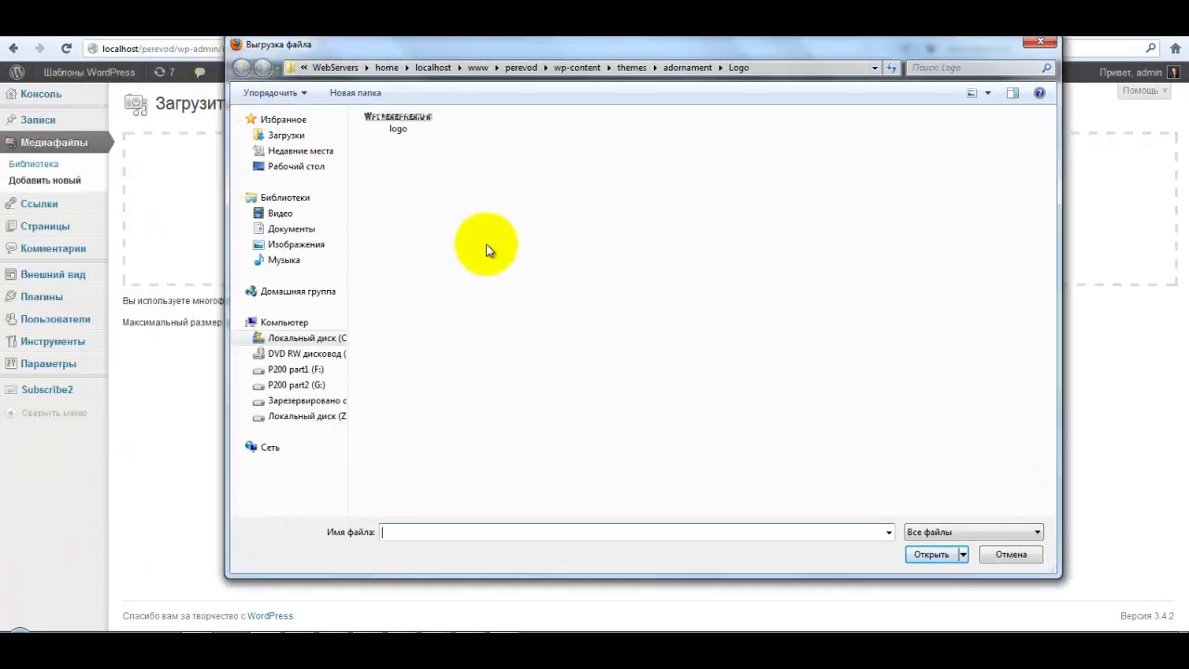
{"action": "key", "text": "BackSpace"}
{"action": "key", "text": "BackSpace"}
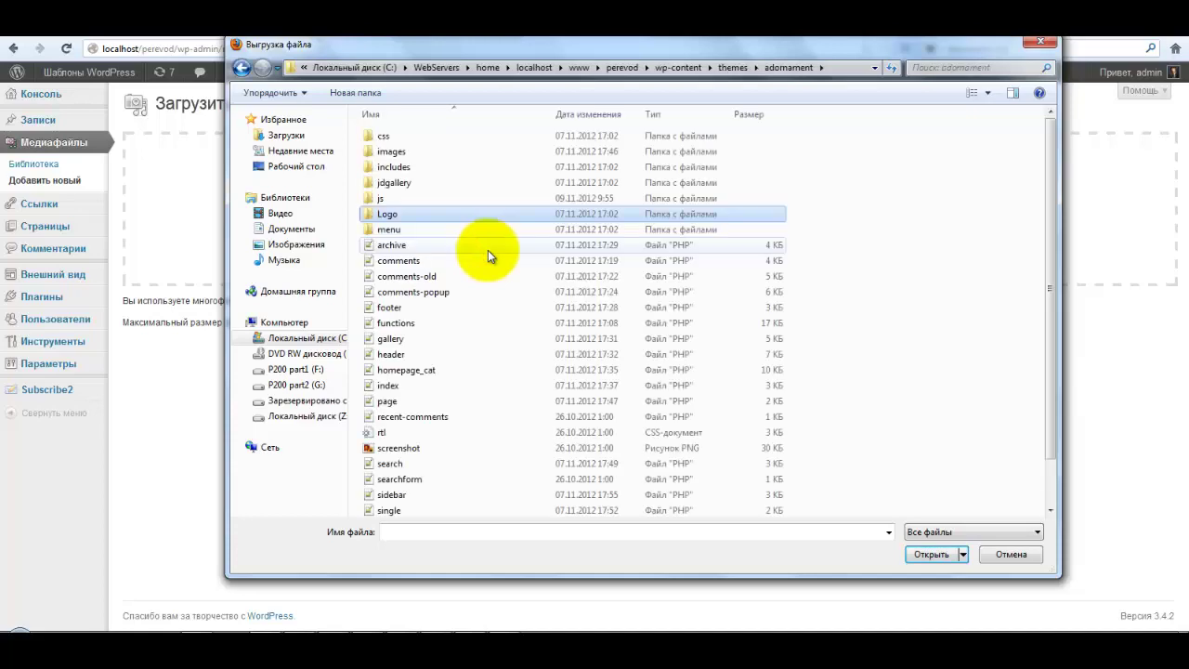
{"action": "key", "text": "BackSpace"}
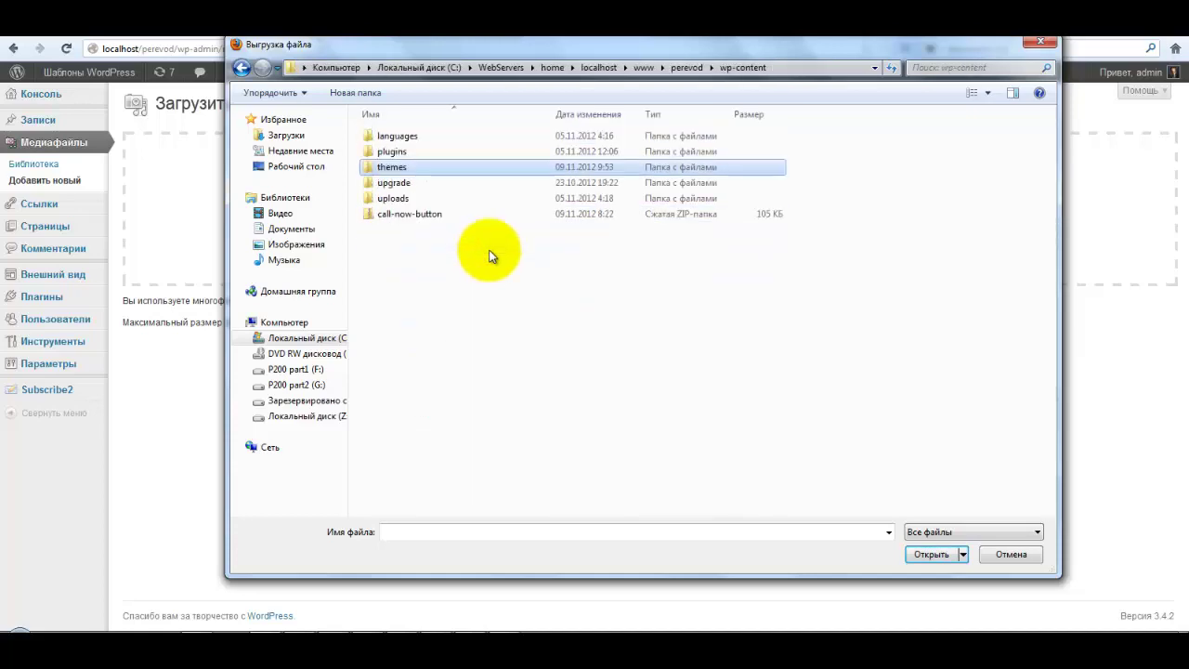
{"action": "key", "text": "BackSpace"}
{"action": "key", "text": "BackSpace"}
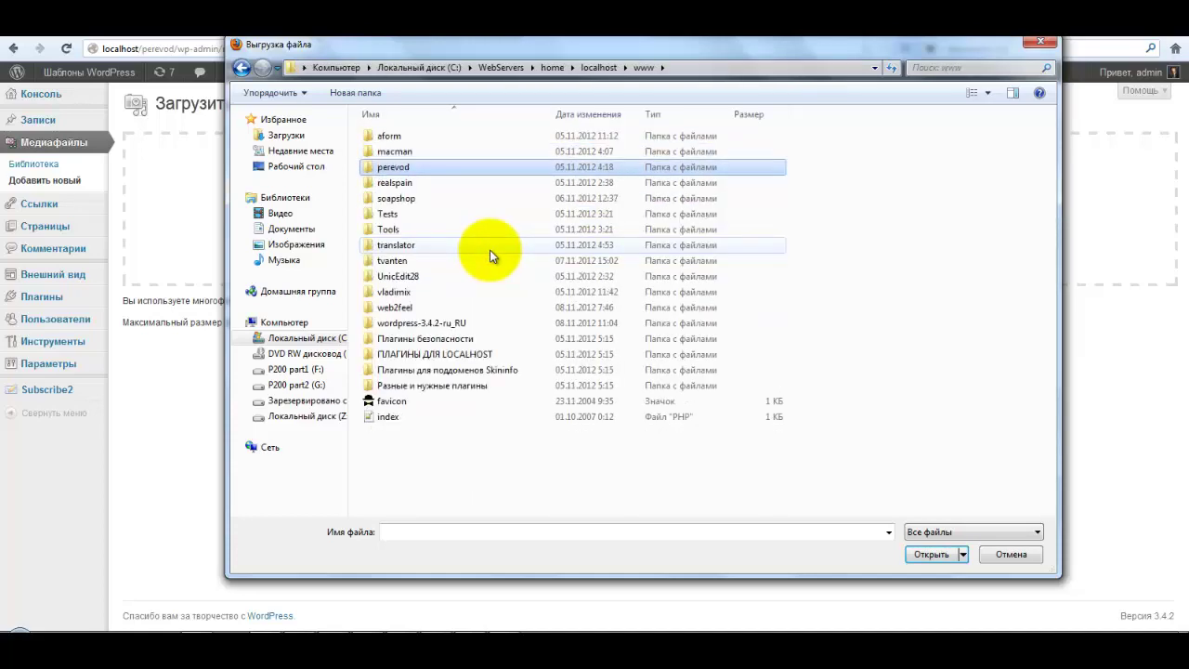
Upload the favicon image from the soapshop site's wp-content\themes\soapshop folder.
{"action": "double_click", "coordinate": [415, 202]}
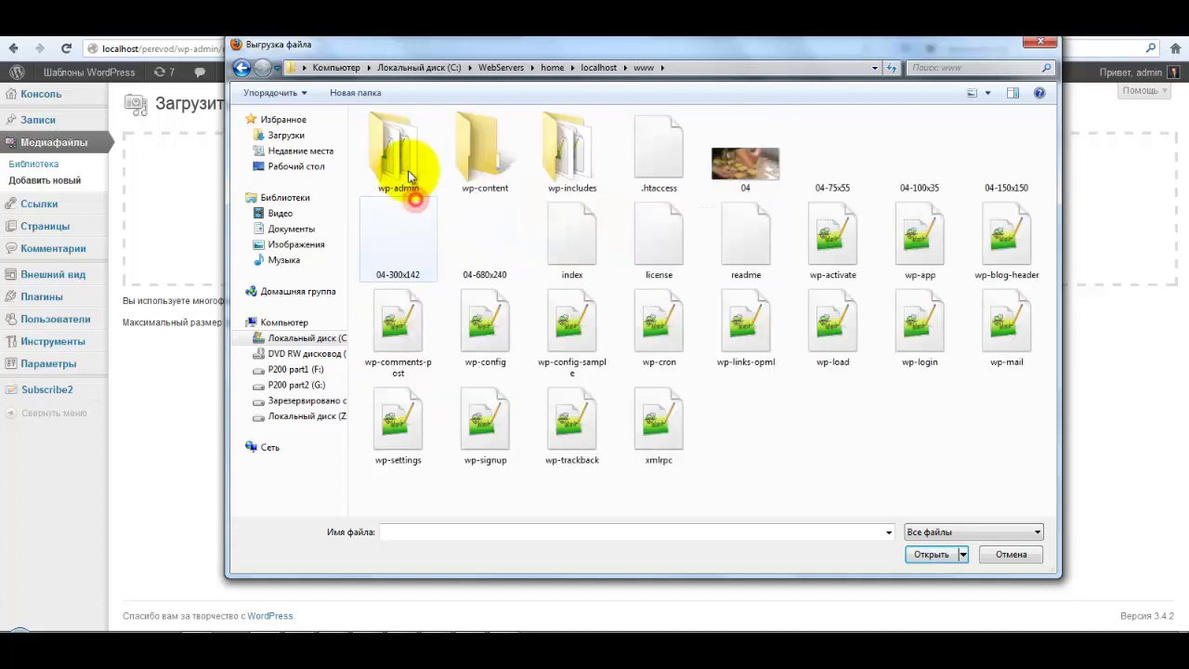
{"action": "double_click", "coordinate": [472, 156]}
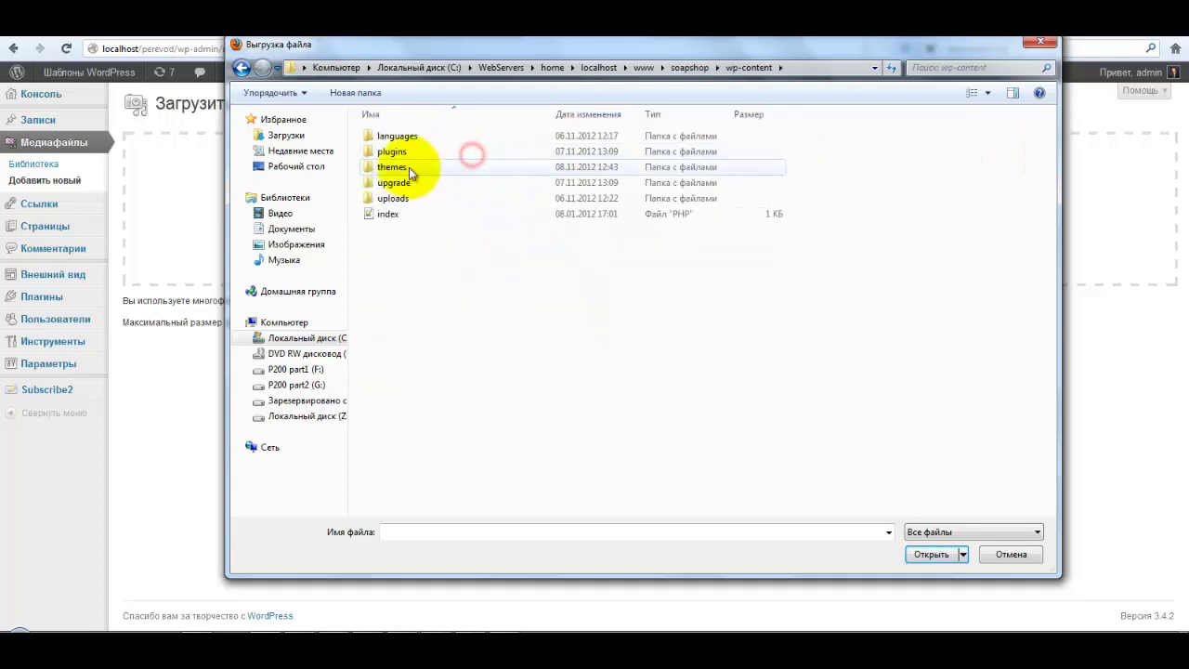
{"action": "double_click", "coordinate": [392, 167]}
{"action": "double_click", "coordinate": [409, 170]}
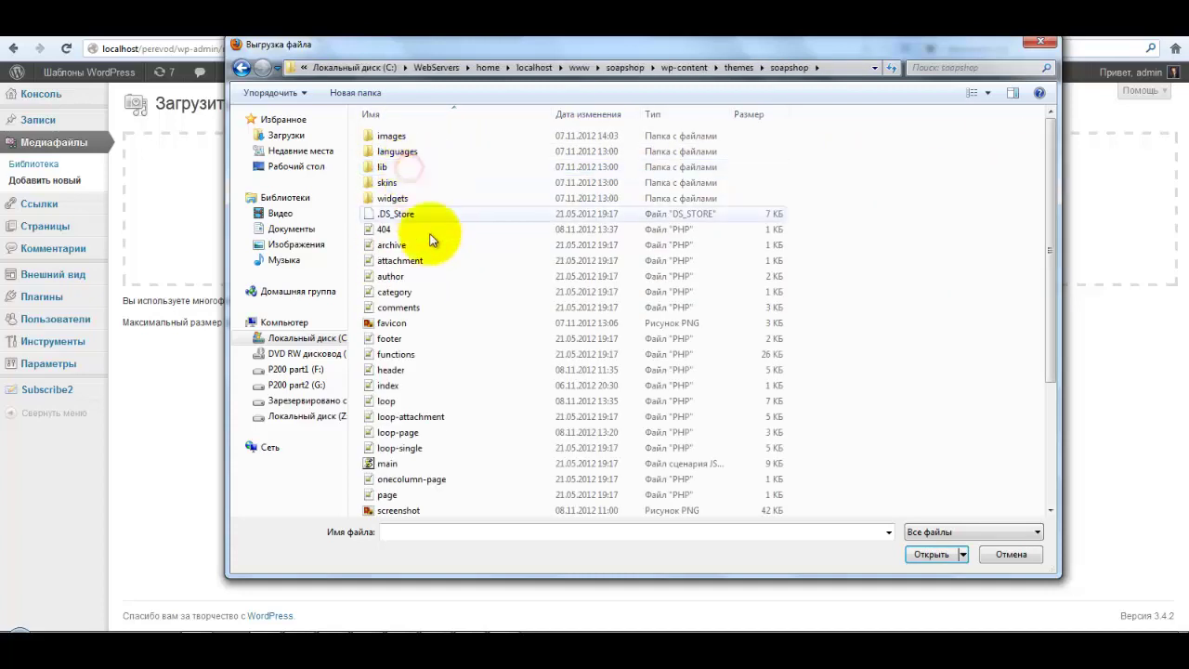
{"action": "left_click", "coordinate": [430, 325]}
{"action": "left_click", "coordinate": [932, 553]}
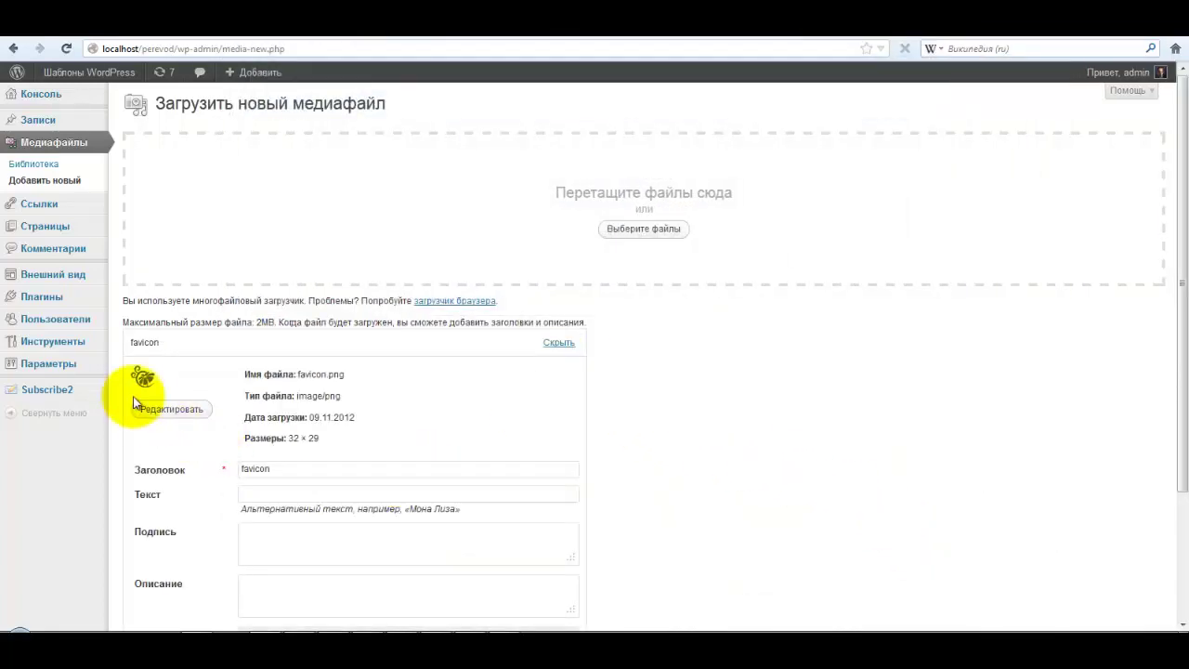
Copy the file URL of the uploaded favicon image and save all changes to the media item.
{"action": "scroll", "coordinate": [270, 521], "scroll_direction": "down", "scroll_amount": 3}
{"action": "scroll", "coordinate": [257, 527], "scroll_direction": "down", "scroll_amount": 1}
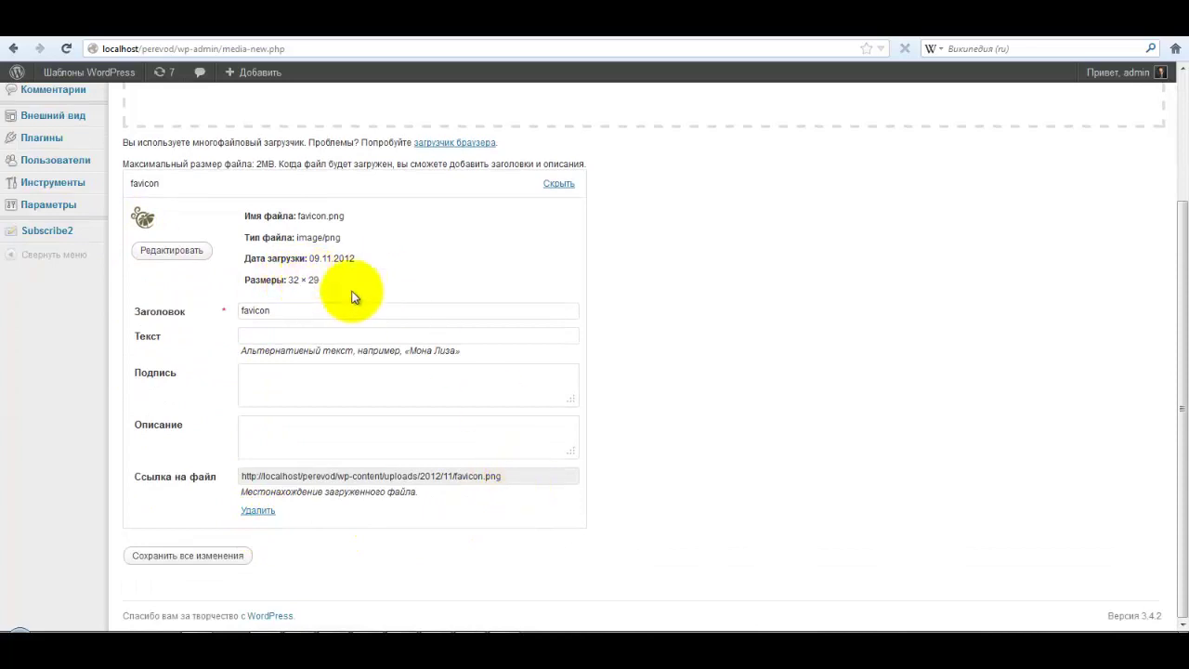
{"action": "left_click_drag", "start_coordinate": [515, 477], "coordinate": [223, 478]}
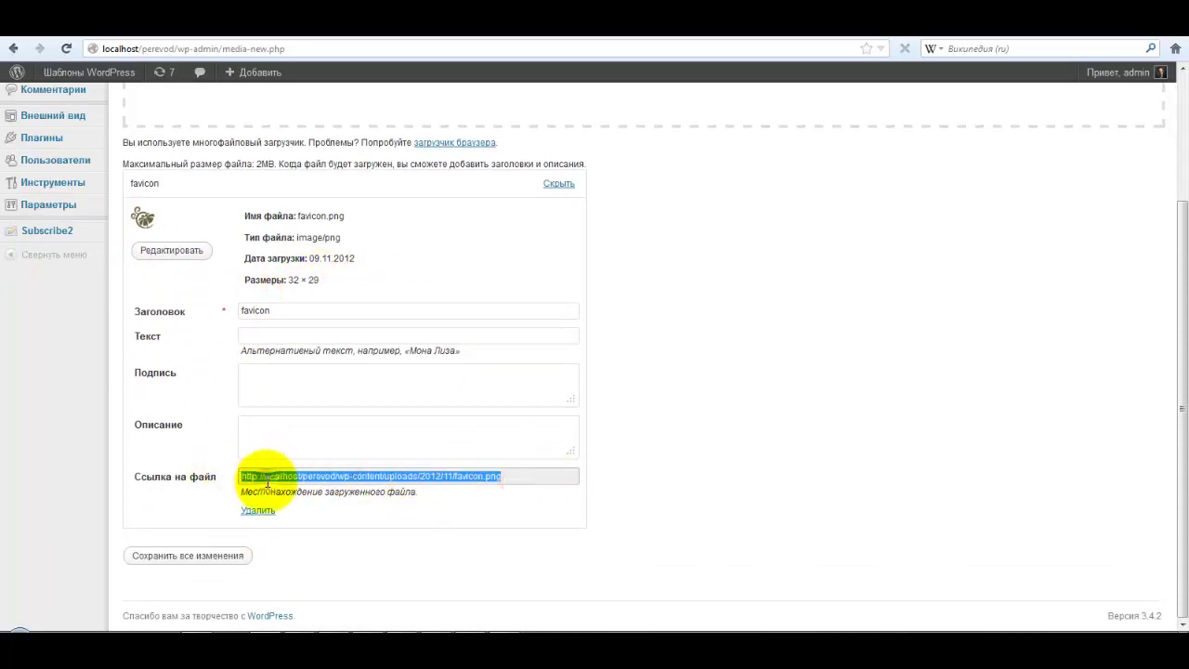
{"action": "right_click", "coordinate": [268, 483]}
{"action": "left_click", "coordinate": [311, 532]}
{"action": "left_click", "coordinate": [213, 563]}
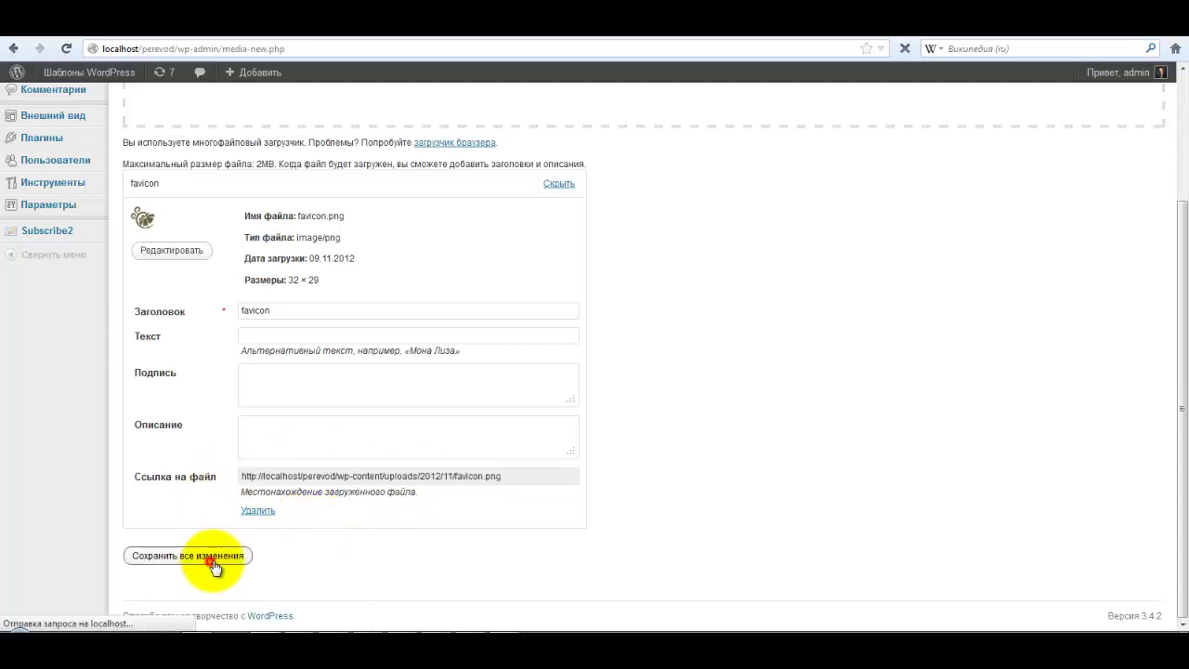
Return to the Adornament theme options and paste the copied favicon.png URL into the Favicon field.
{"action": "left_click", "coordinate": [452, 39]}
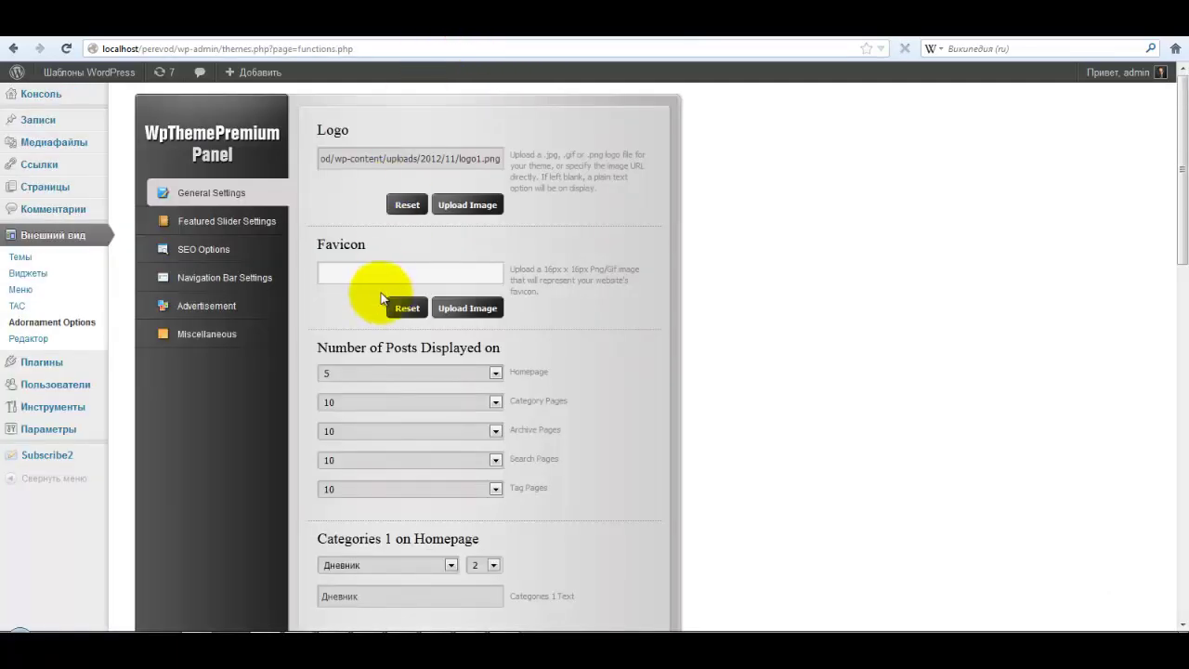
{"action": "left_click", "coordinate": [375, 270]}
{"action": "right_click", "coordinate": [375, 272]}
{"action": "left_click", "coordinate": [402, 339]}
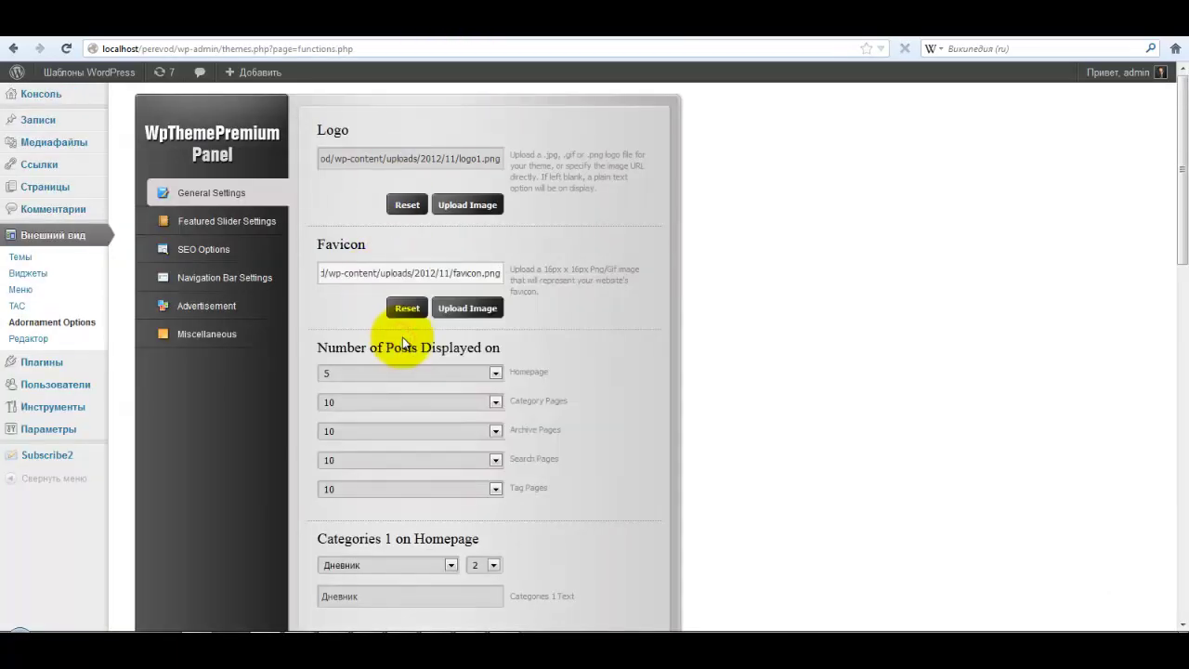
Save the Adornament theme's General Settings and highlight the save message.
{"action": "scroll", "coordinate": [684, 367], "scroll_direction": "down", "scroll_amount": 5}
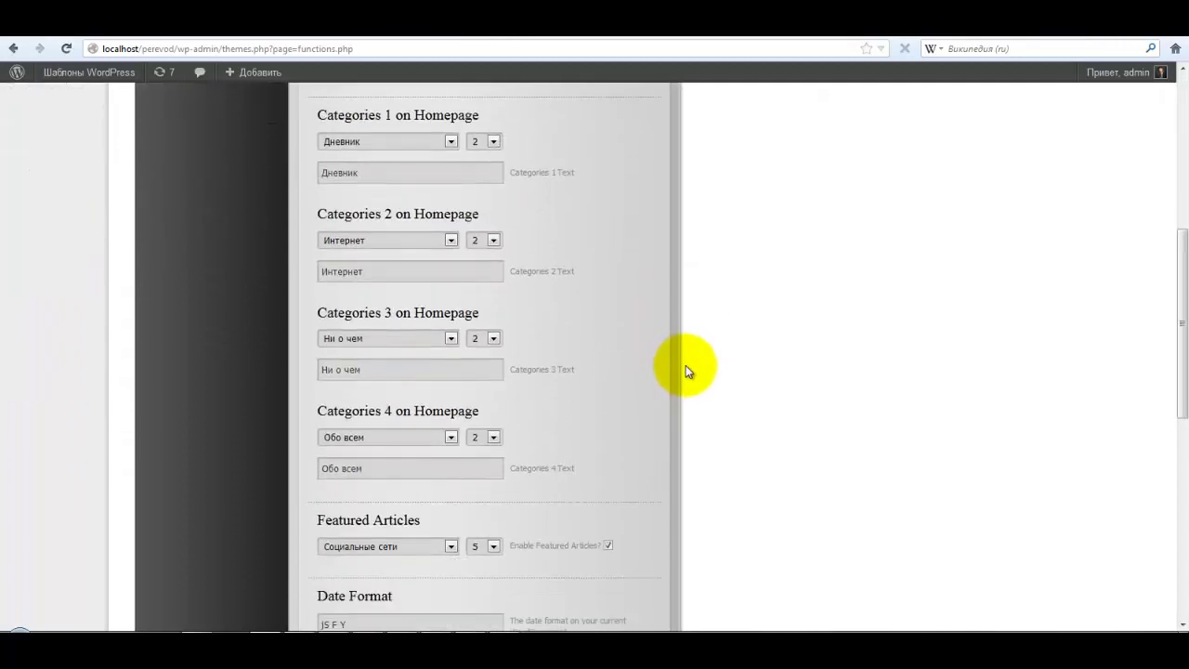
{"action": "scroll", "coordinate": [686, 368], "scroll_direction": "down", "scroll_amount": 6}
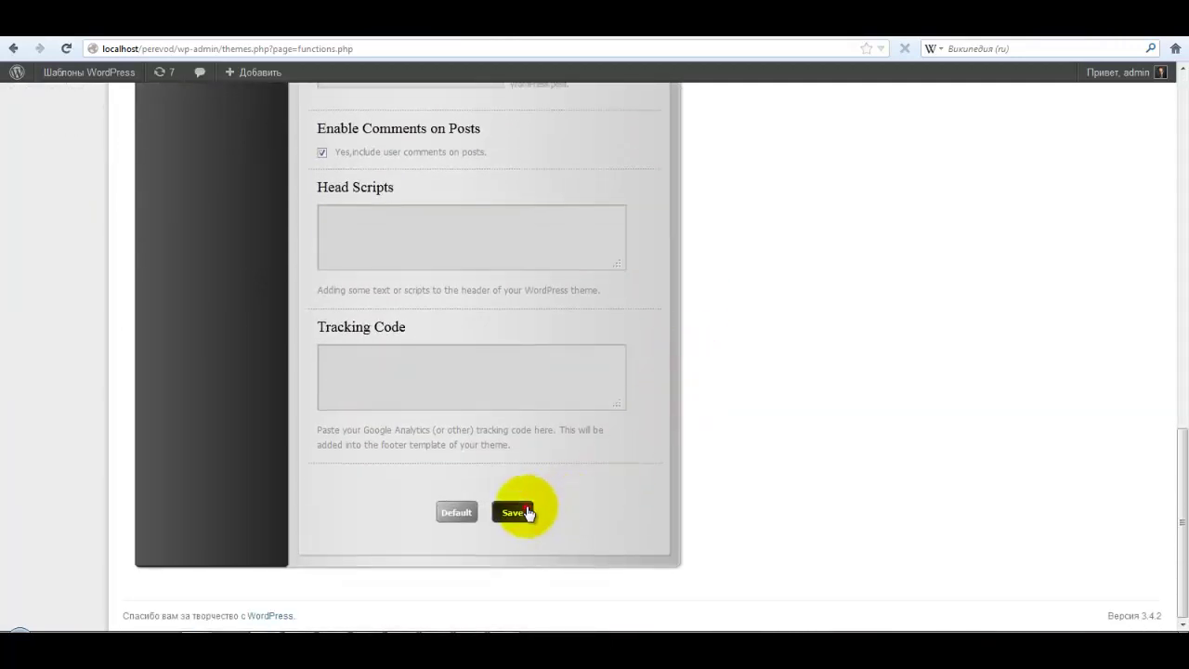
{"action": "left_click", "coordinate": [514, 512]}
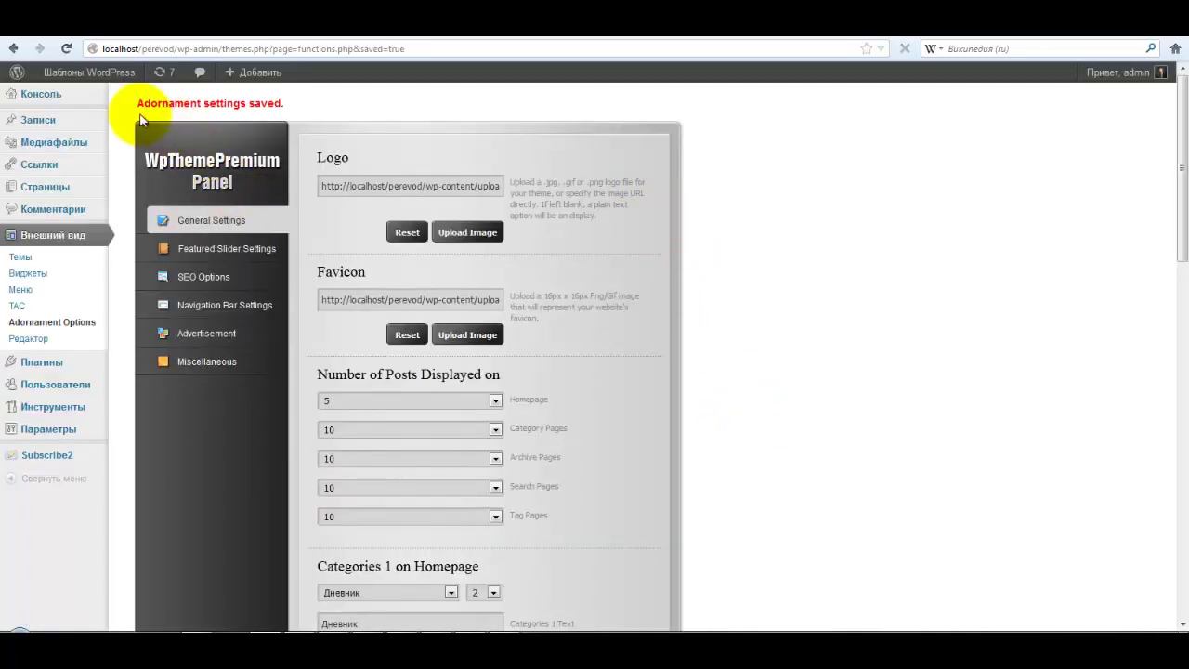
{"action": "left_click_drag", "start_coordinate": [140, 106], "coordinate": [306, 106]}
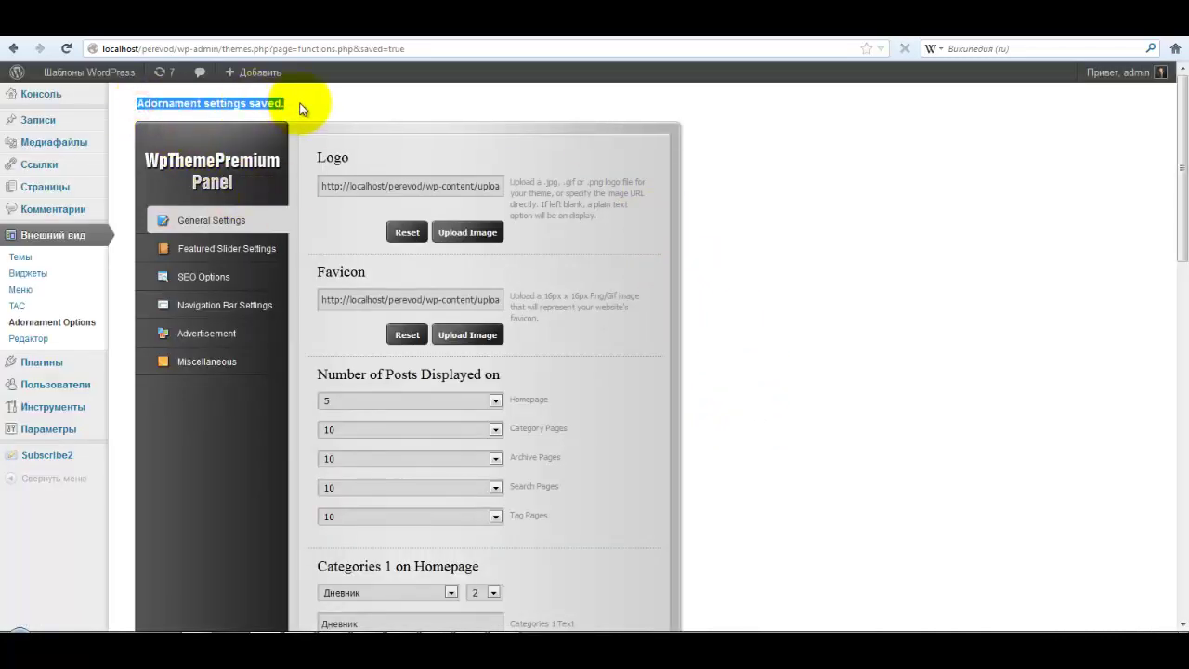
Check the logo on the site's homepage and return to the Number of Posts Displayed on section of the theme options.
{"action": "left_click", "coordinate": [510, 95]}
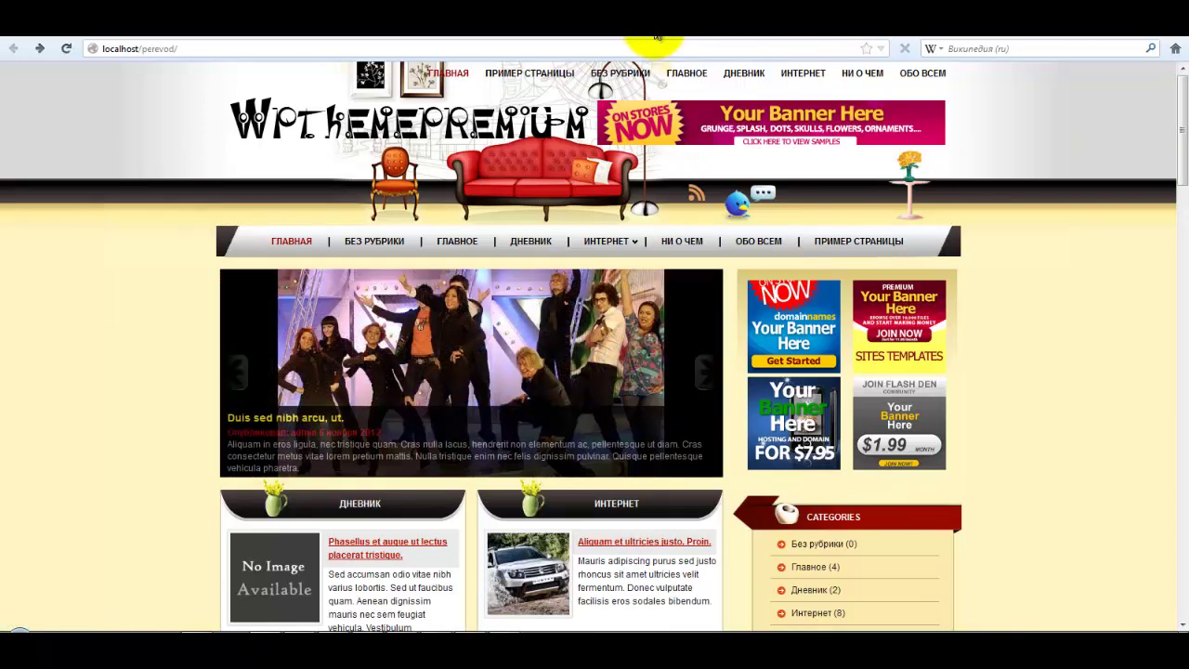
{"action": "left_click", "coordinate": [572, 39]}
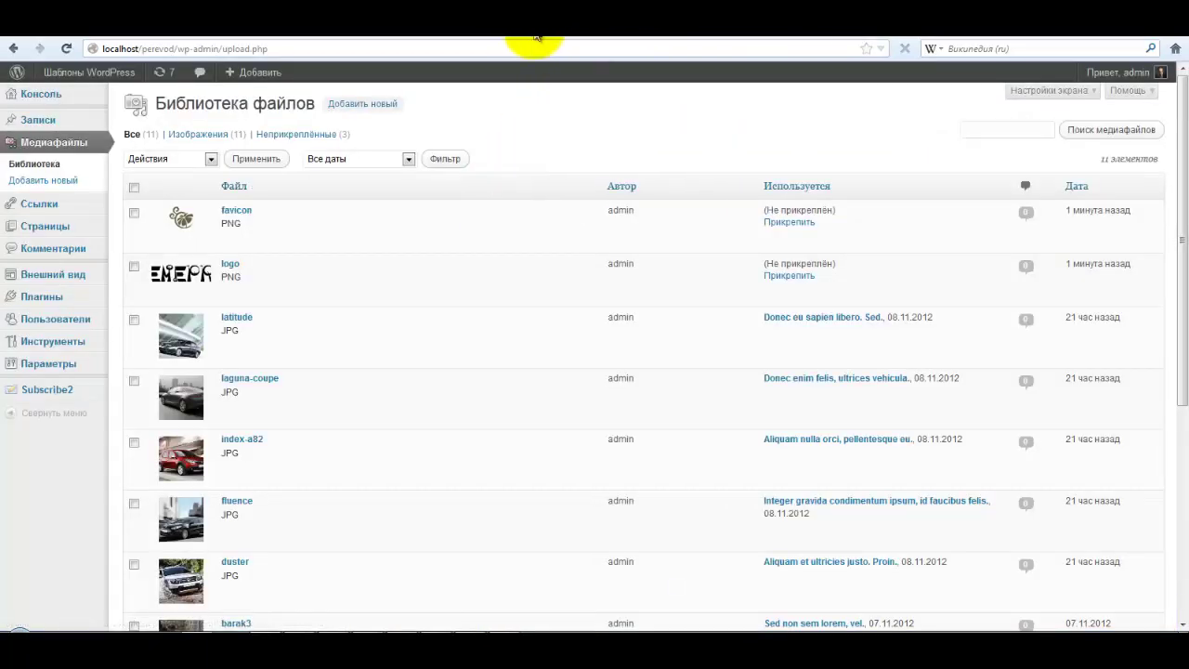
{"action": "left_click", "coordinate": [446, 34]}
{"action": "scroll", "coordinate": [631, 325], "scroll_direction": "down", "scroll_amount": 3}
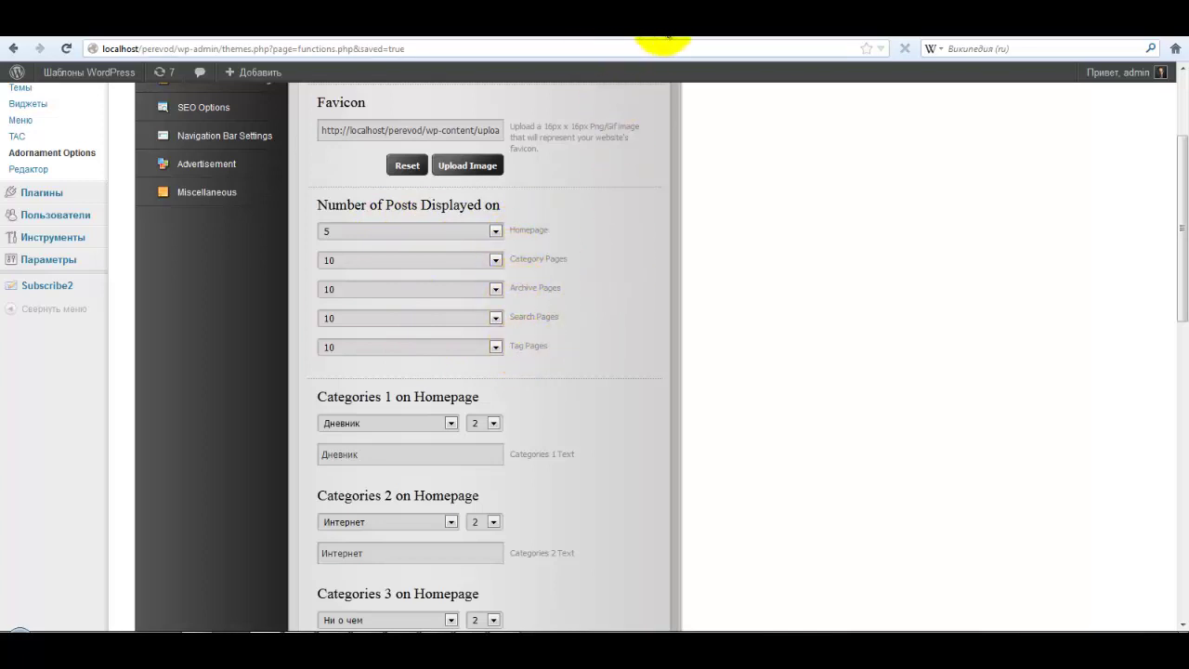
Compare the posts in the homepage's Лента новостей feed with the Homepage post count in the theme options.
{"action": "left_click", "coordinate": [667, 37]}
{"action": "scroll", "coordinate": [1025, 440], "scroll_direction": "down", "scroll_amount": 15}
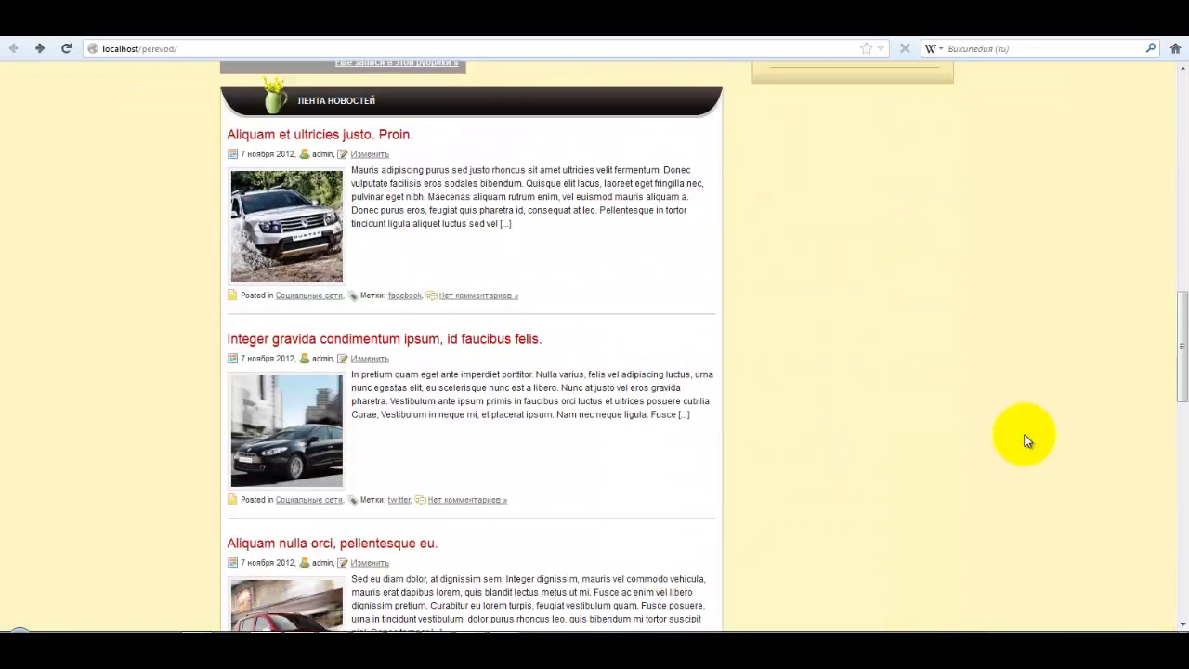
{"action": "scroll", "coordinate": [1025, 439], "scroll_direction": "down", "scroll_amount": 8}
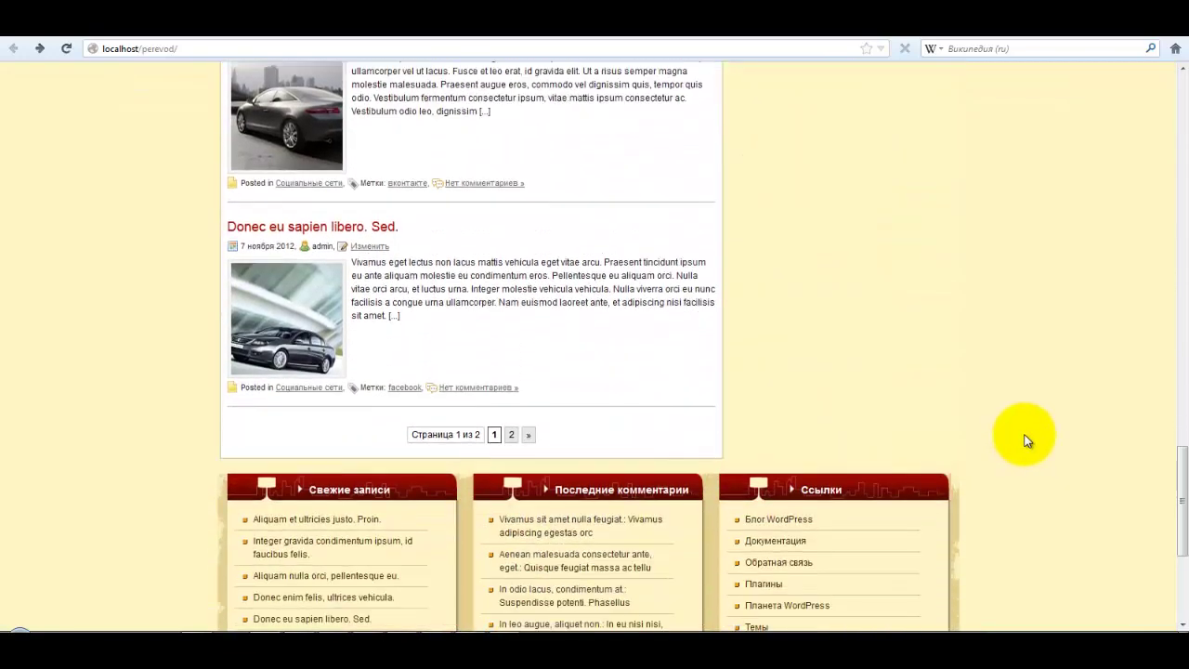
{"action": "scroll", "coordinate": [496, 319], "scroll_direction": "up", "scroll_amount": 3}
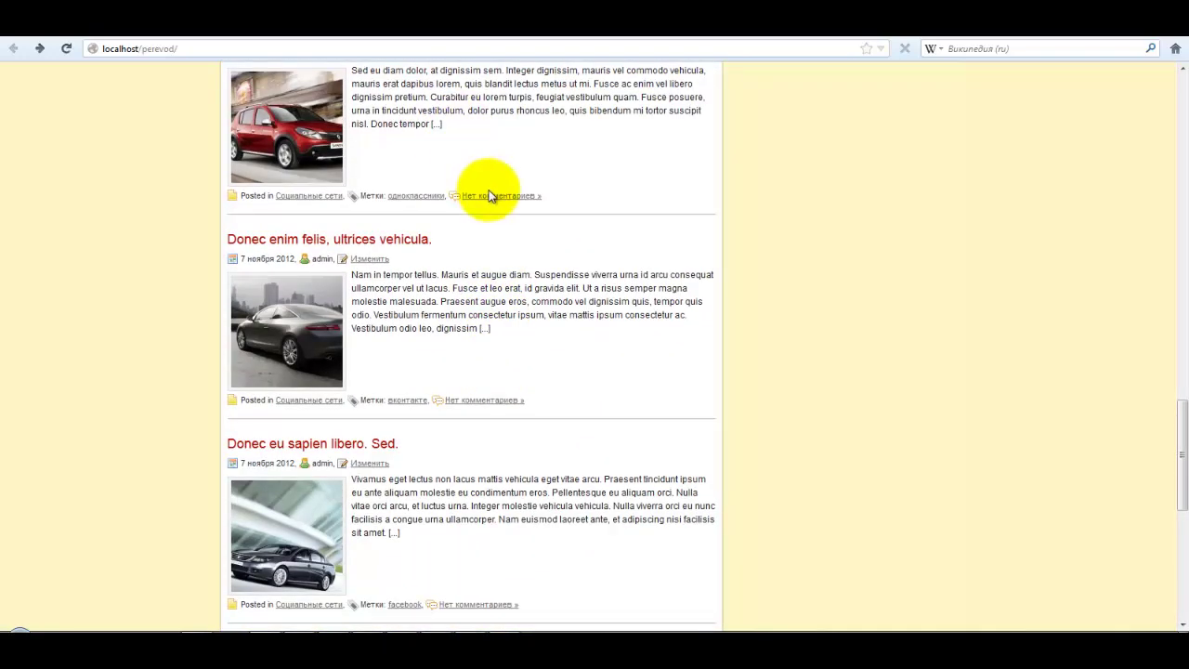
{"action": "scroll", "coordinate": [490, 195], "scroll_direction": "up", "scroll_amount": 3}
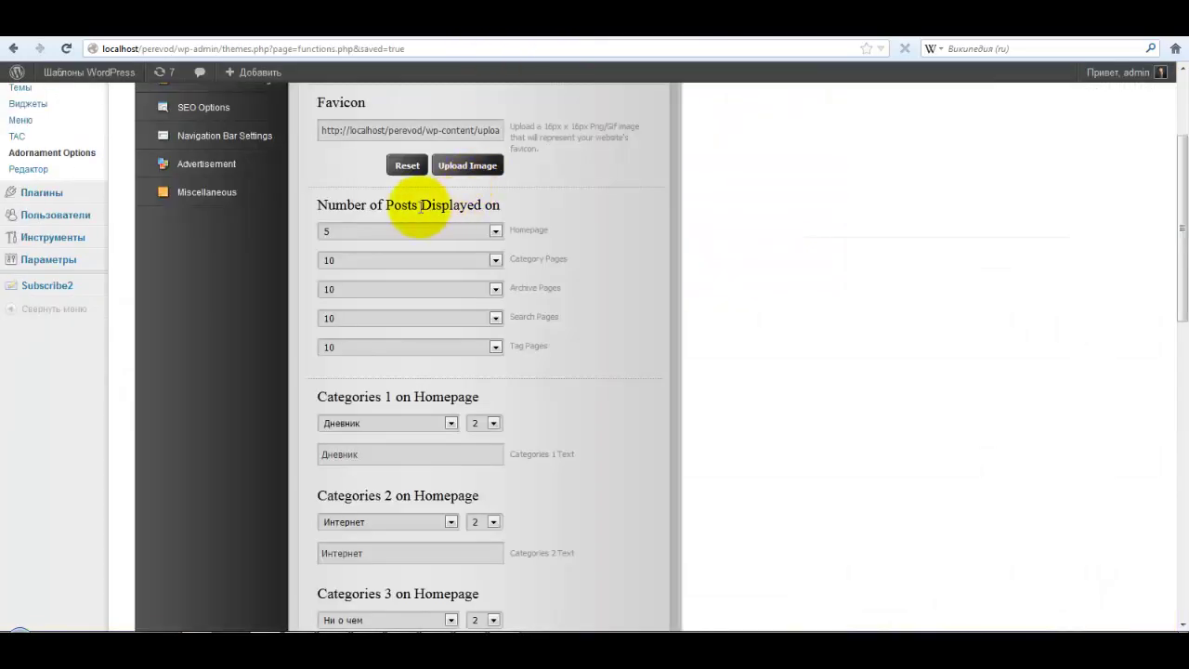
{"action": "left_click", "coordinate": [353, 232]}
{"action": "left_click", "coordinate": [706, 37]}
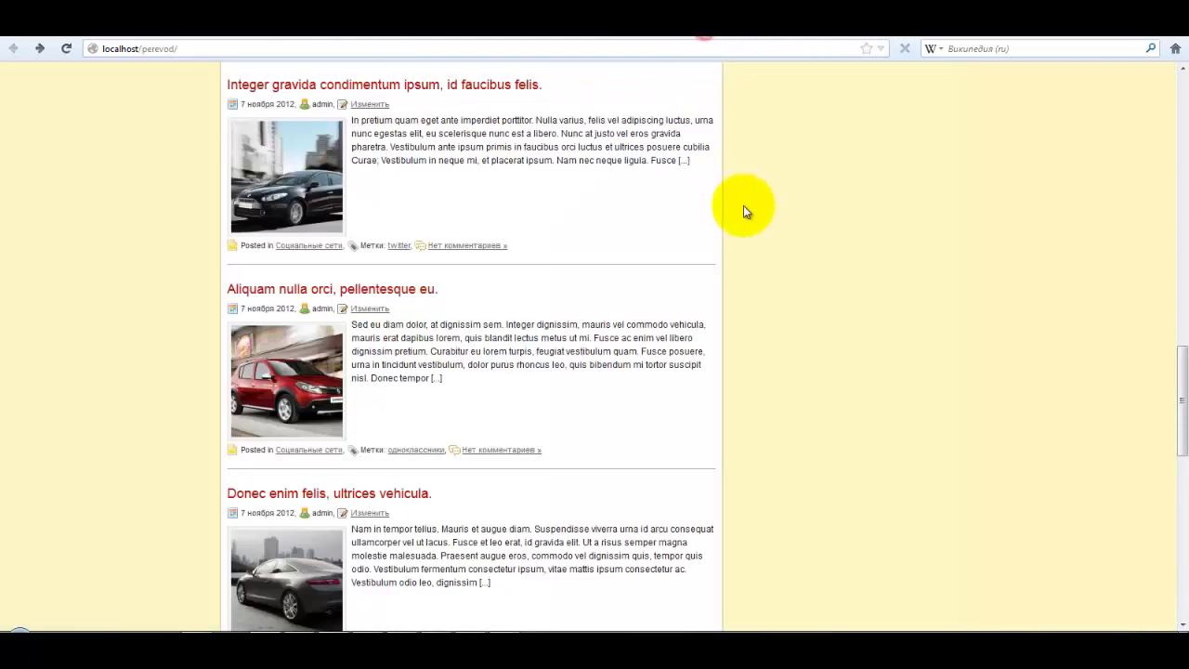
{"action": "scroll", "coordinate": [771, 251], "scroll_direction": "up", "scroll_amount": 4}
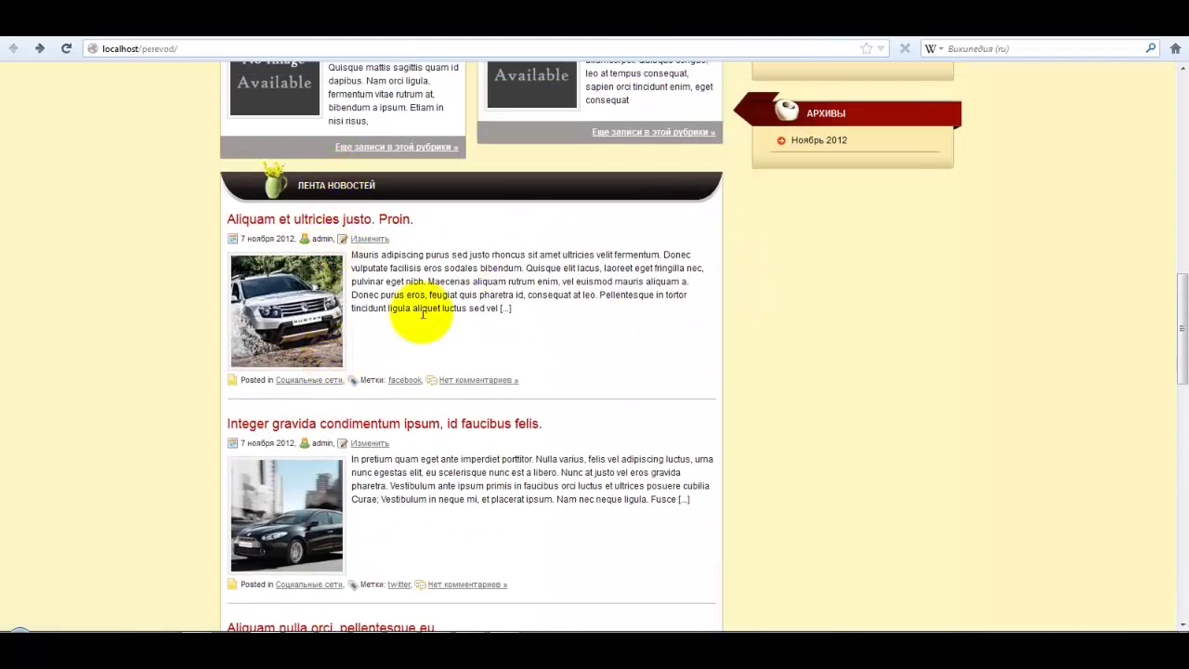
{"action": "scroll", "coordinate": [715, 260], "scroll_direction": "up", "scroll_amount": 4}
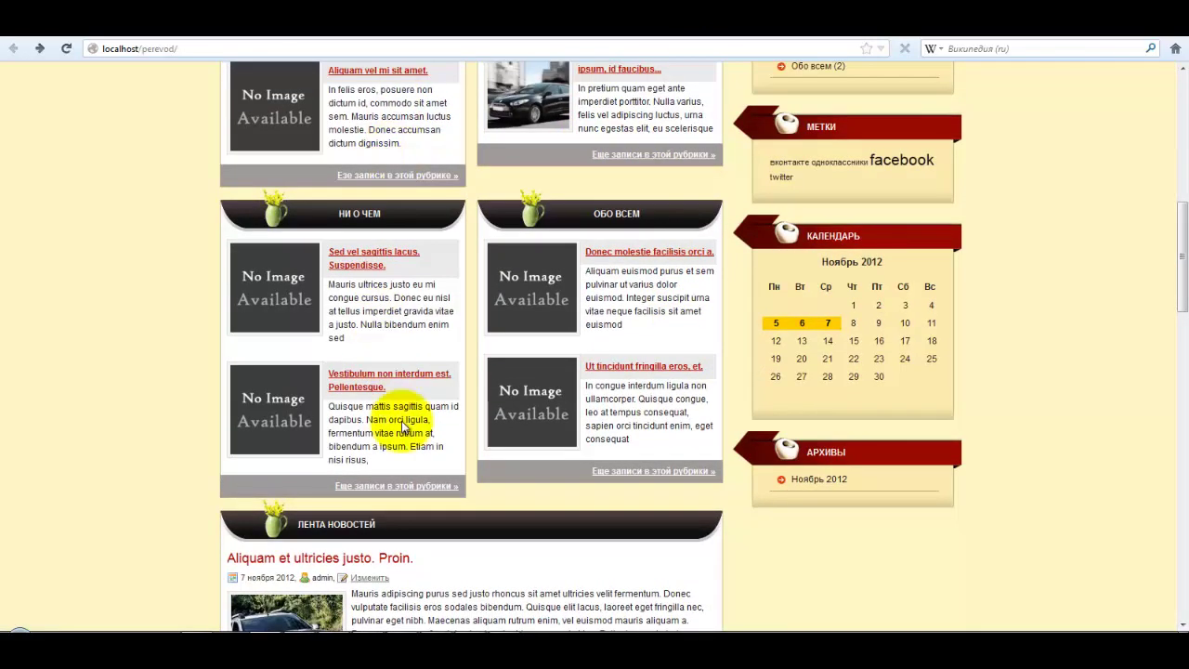
View the available post counts for Category Pages and Homepage in the Adornament theme options.
{"action": "left_click", "coordinate": [486, 39]}
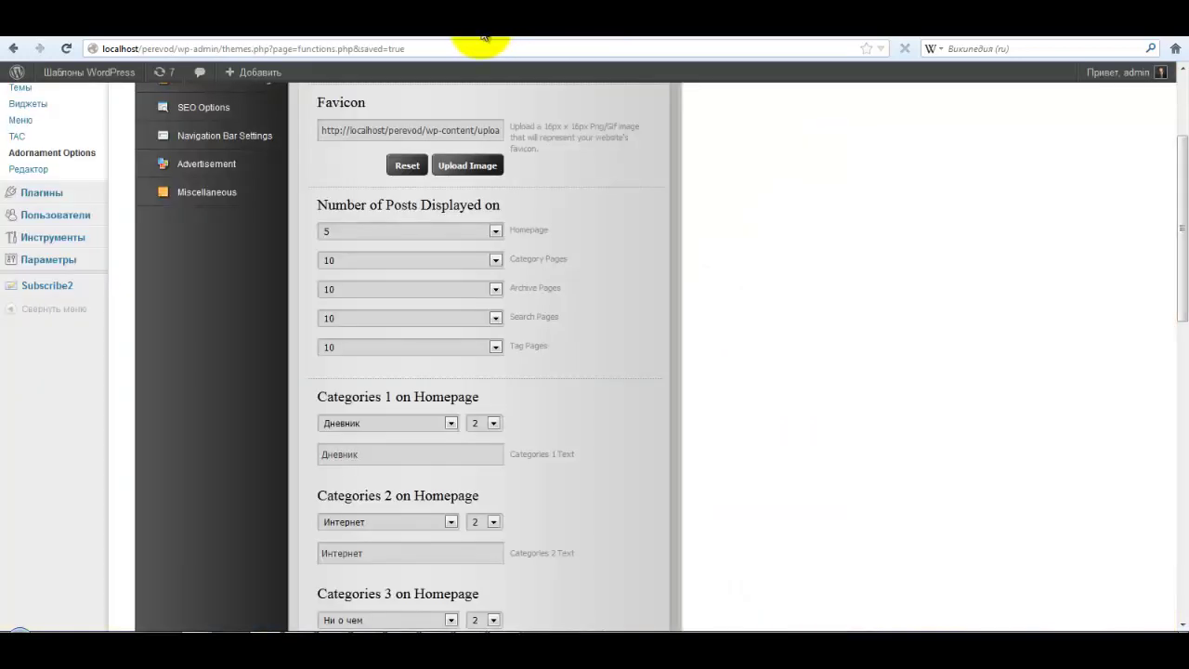
{"action": "left_click", "coordinate": [494, 261]}
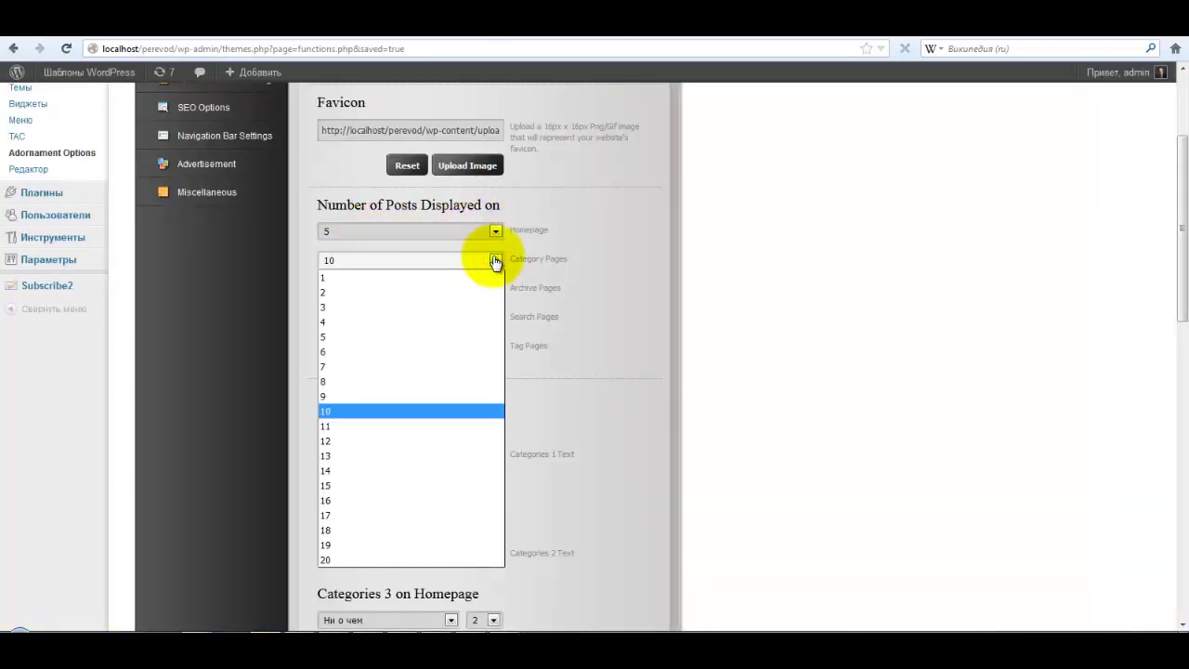
{"action": "left_click", "coordinate": [494, 261]}
{"action": "left_click", "coordinate": [495, 232]}
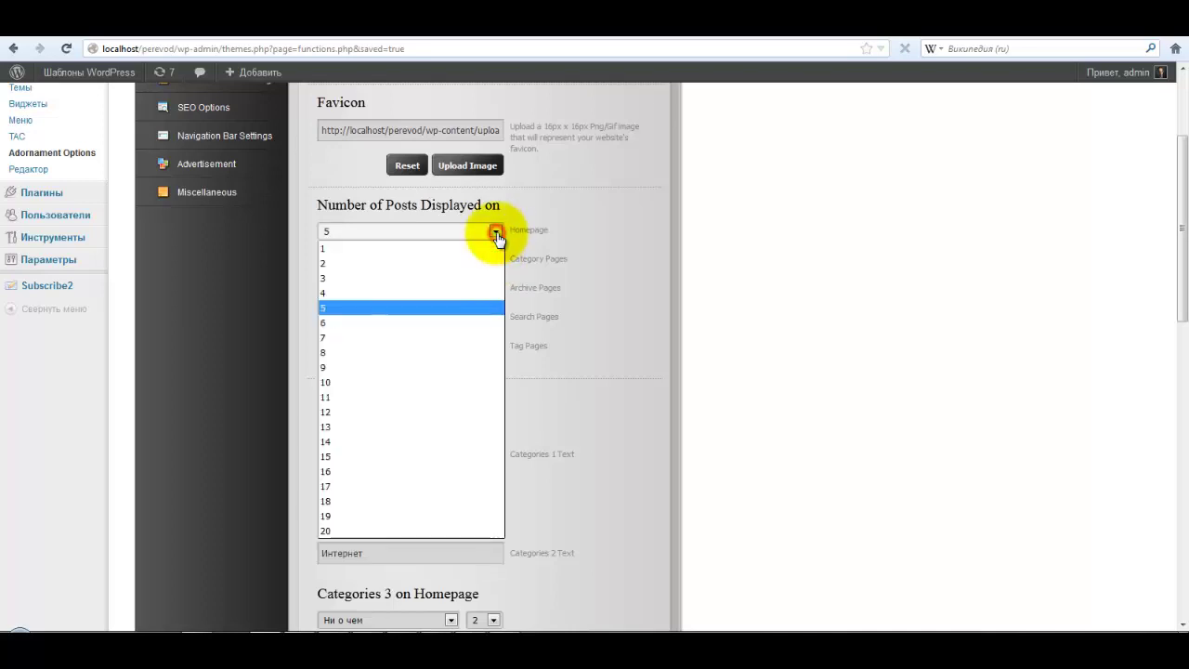
{"action": "left_click", "coordinate": [498, 234]}
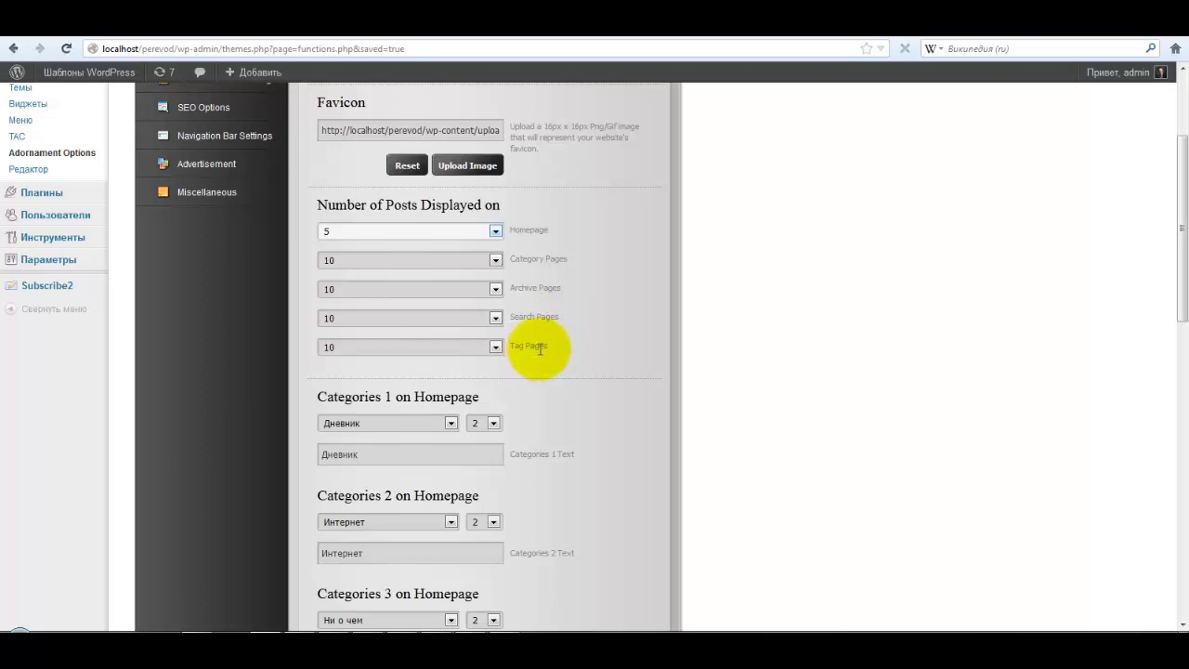
Compare the Categories 1 to 4 on Homepage settings with the category blocks on the site's homepage.
{"action": "scroll", "coordinate": [543, 343], "scroll_direction": "down", "scroll_amount": 2}
{"action": "scroll", "coordinate": [521, 278], "scroll_direction": "down", "scroll_amount": 1}
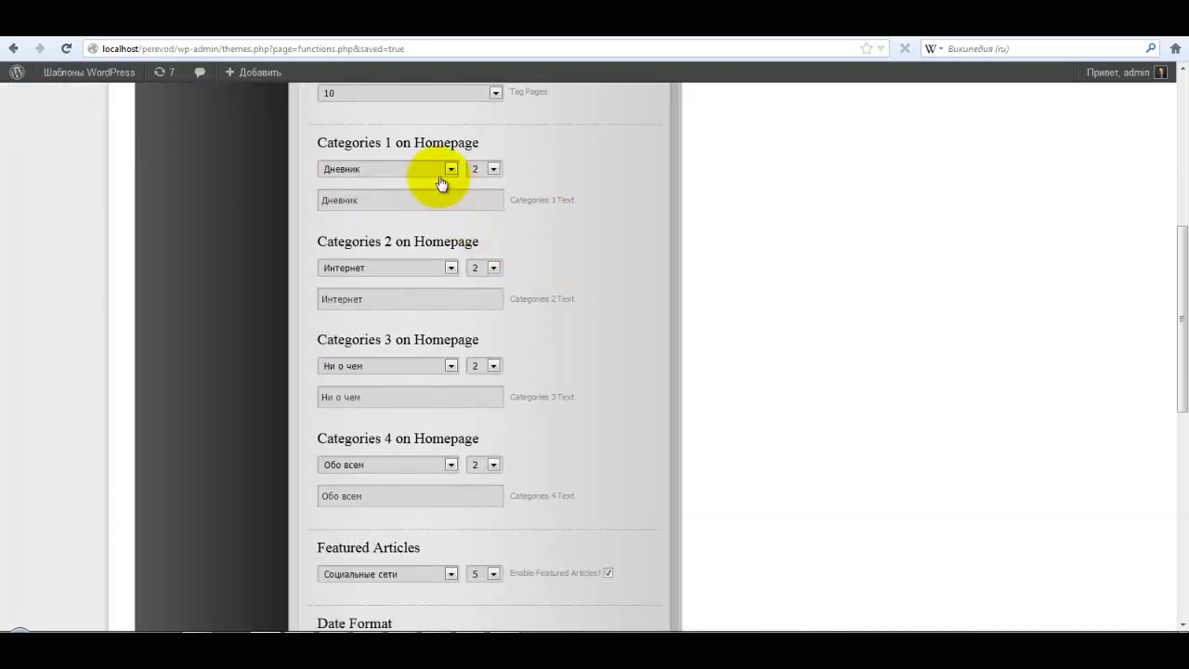
{"action": "left_click", "coordinate": [598, 35]}
{"action": "left_click", "coordinate": [695, 28]}
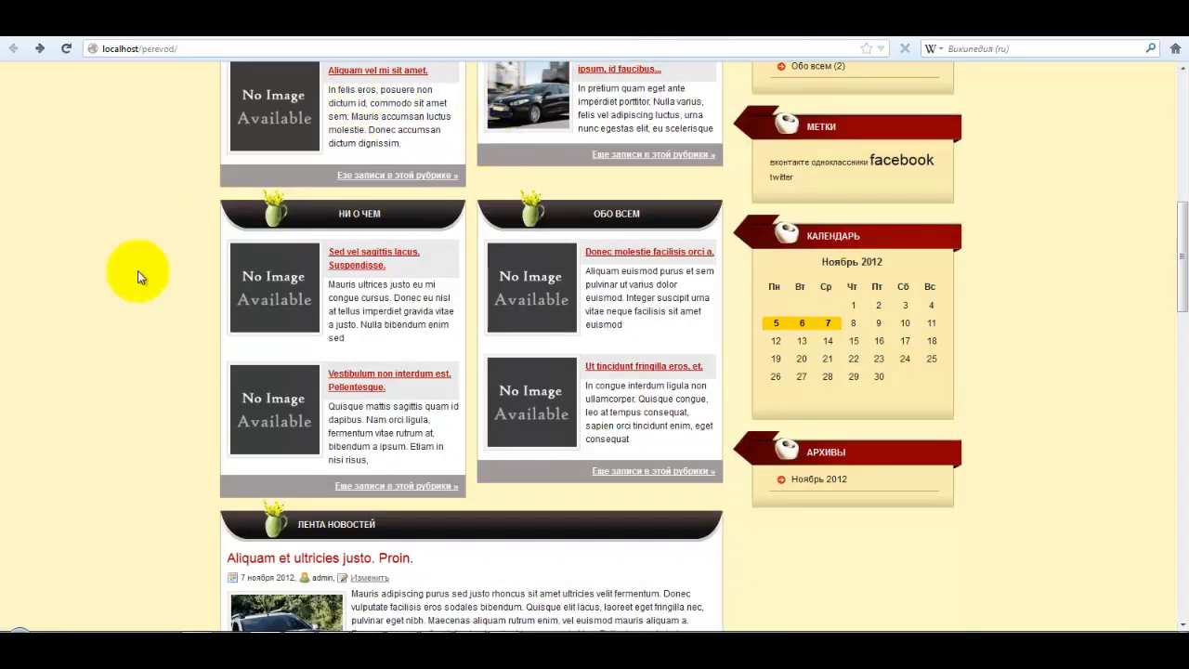
{"action": "scroll", "coordinate": [124, 278], "scroll_direction": "up", "scroll_amount": 3}
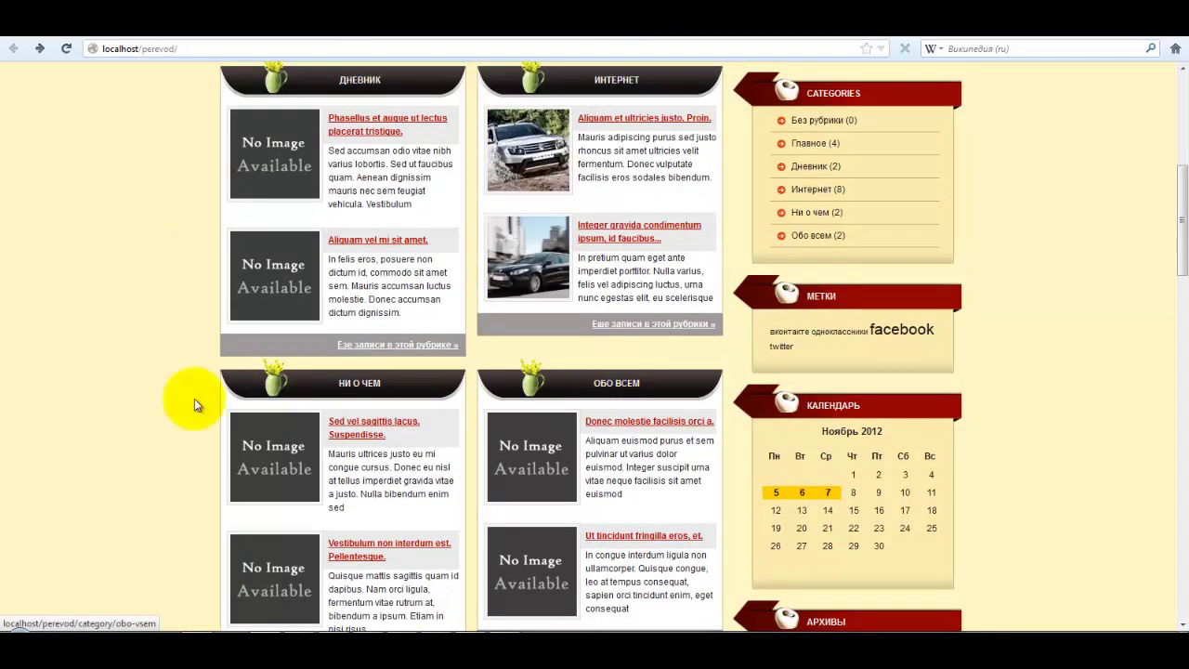
{"action": "scroll", "coordinate": [116, 403], "scroll_direction": "down", "scroll_amount": 3}
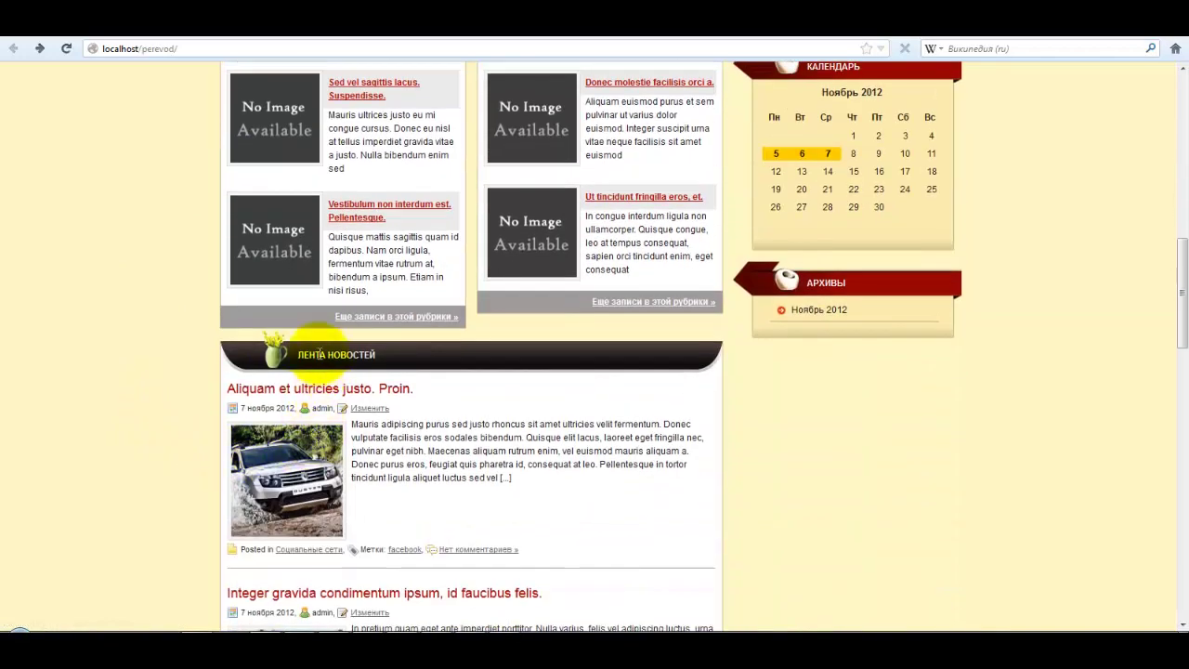
Return to the theme options and view the category and post count choices for Categories 1 on Homepage.
{"action": "left_click", "coordinate": [503, 34]}
{"action": "scroll", "coordinate": [604, 185], "scroll_direction": "up", "scroll_amount": 3}
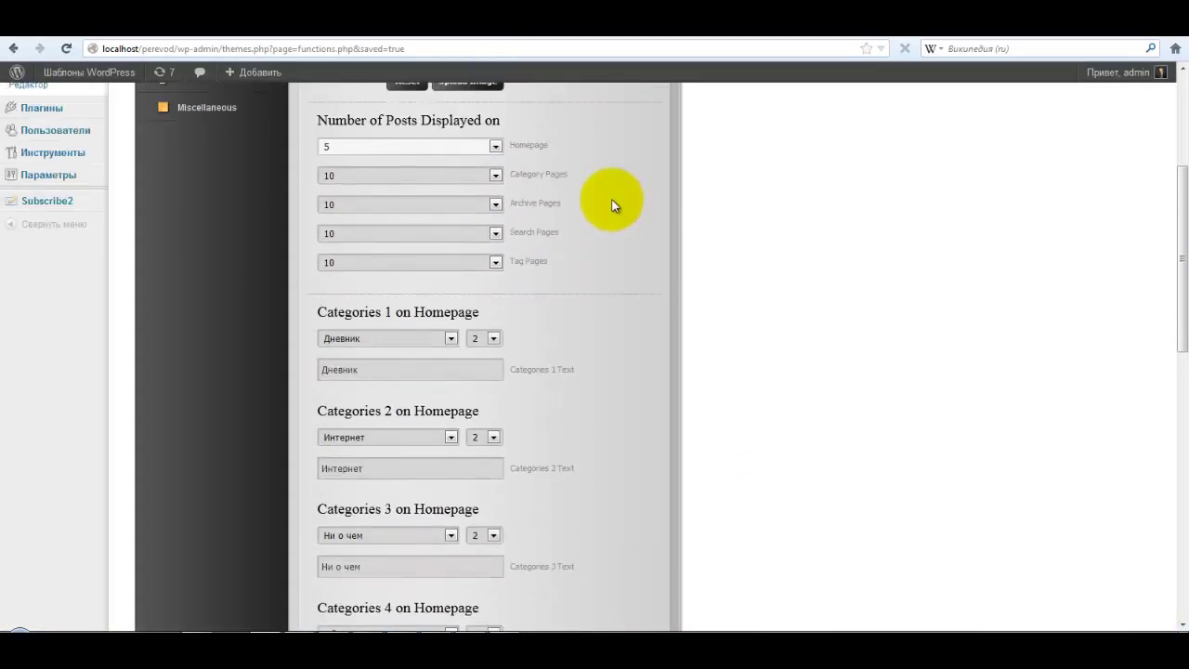
{"action": "scroll", "coordinate": [584, 331], "scroll_direction": "down", "scroll_amount": 3}
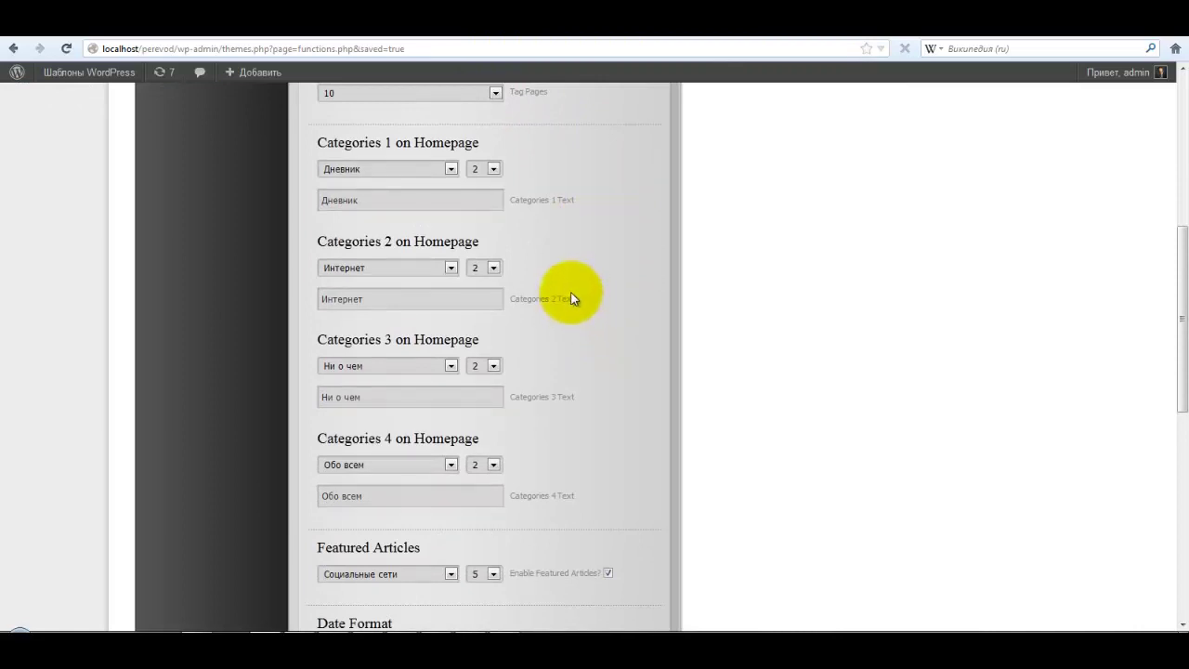
{"action": "left_click", "coordinate": [452, 169]}
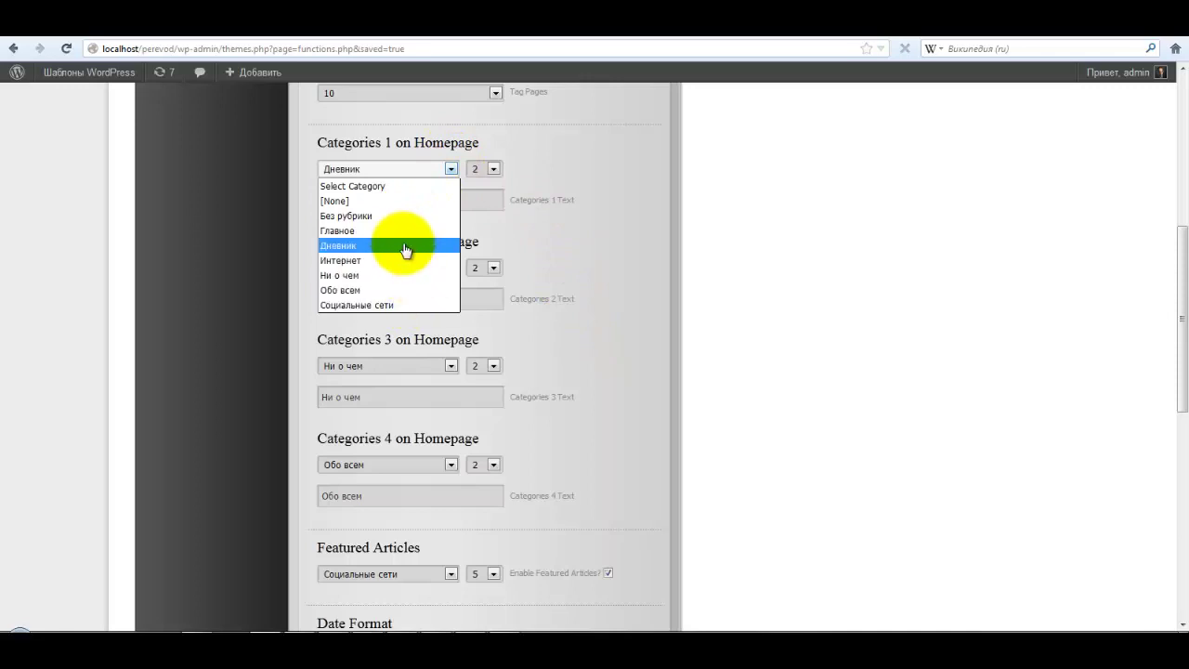
{"action": "left_click", "coordinate": [522, 233]}
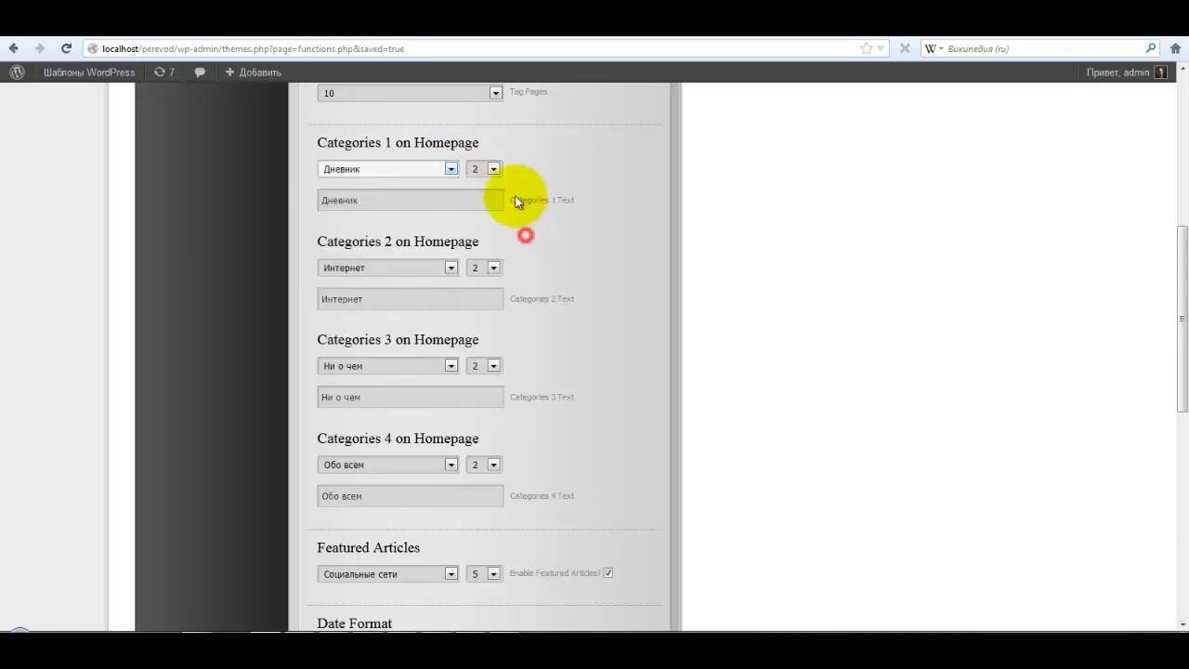
{"action": "left_click", "coordinate": [493, 169]}
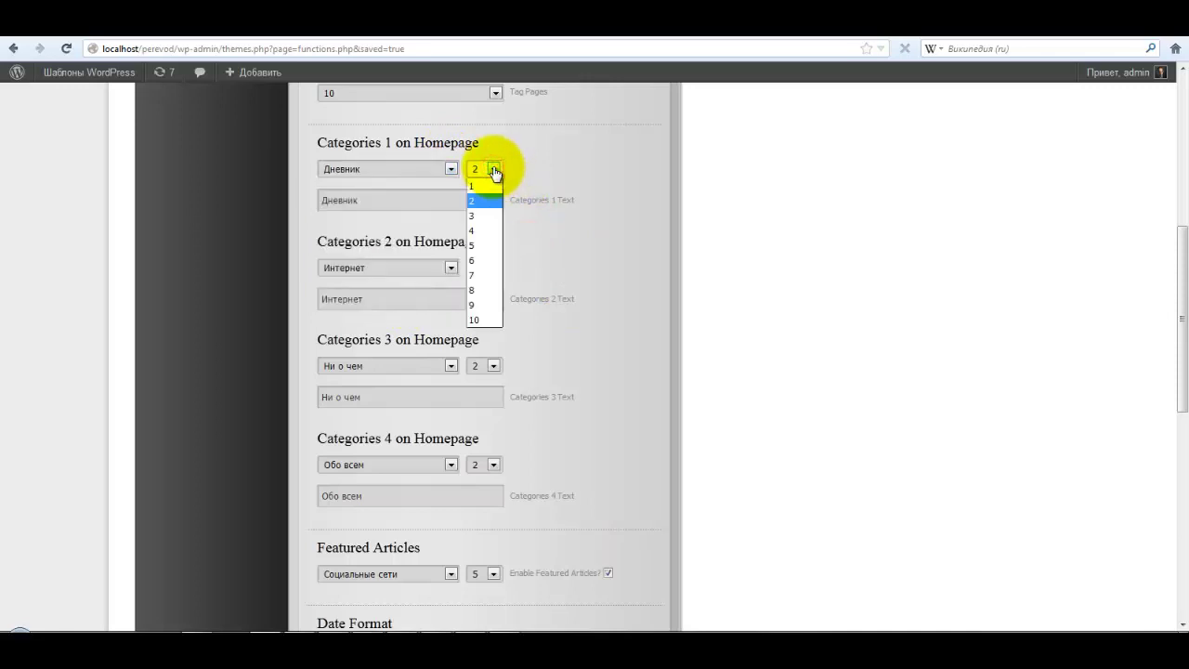
{"action": "left_click", "coordinate": [539, 165]}
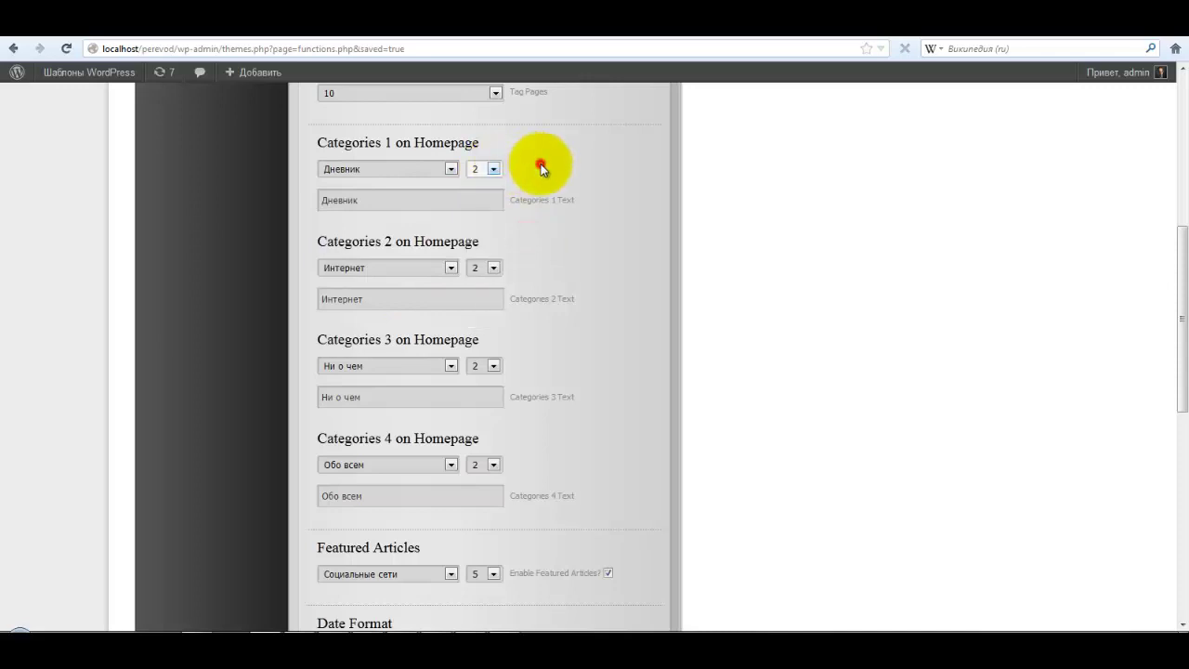
Examine the posts in each category block above the news feed on the site's homepage.
{"action": "left_click", "coordinate": [606, 34]}
{"action": "scroll", "coordinate": [762, 429], "scroll_direction": "up", "scroll_amount": 5}
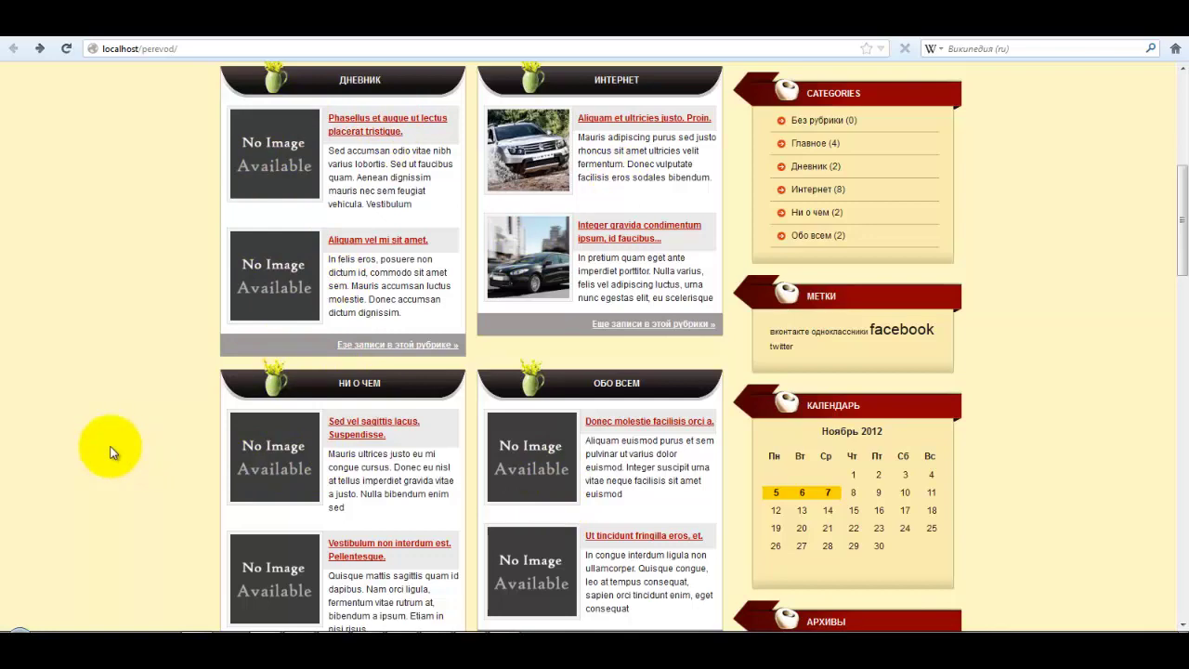
{"action": "scroll", "coordinate": [111, 437], "scroll_direction": "down", "scroll_amount": 5}
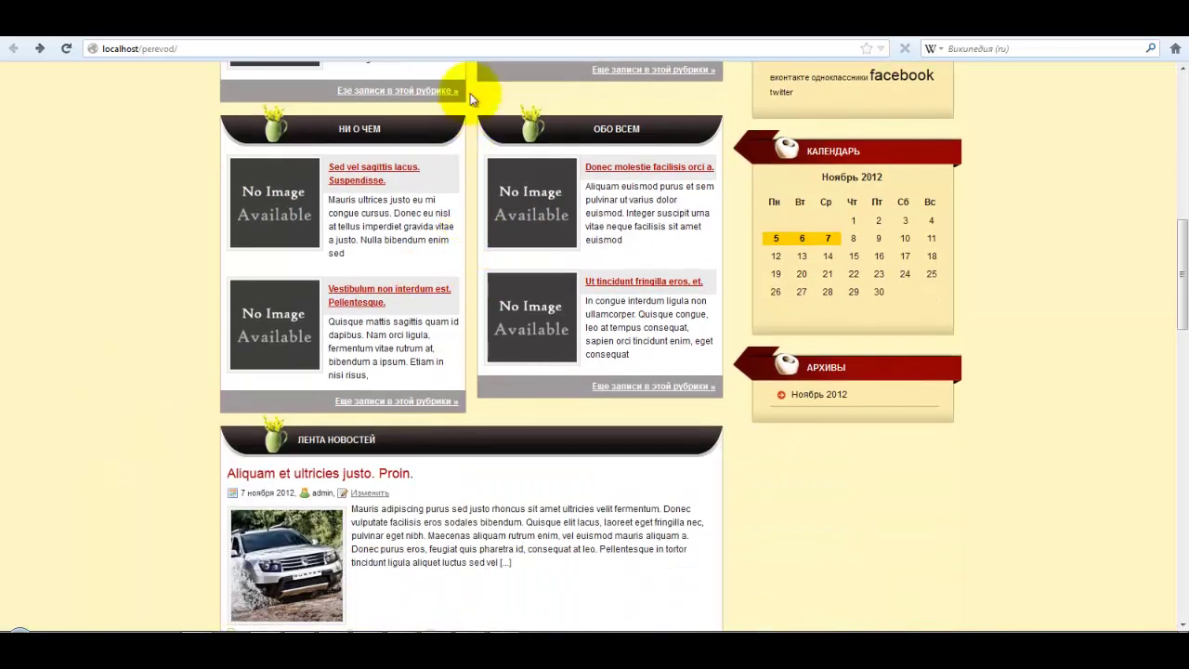
Return to the theme options and highlight the Дневник title in the Categories 1 Text field.
{"action": "left_click", "coordinate": [489, 36]}
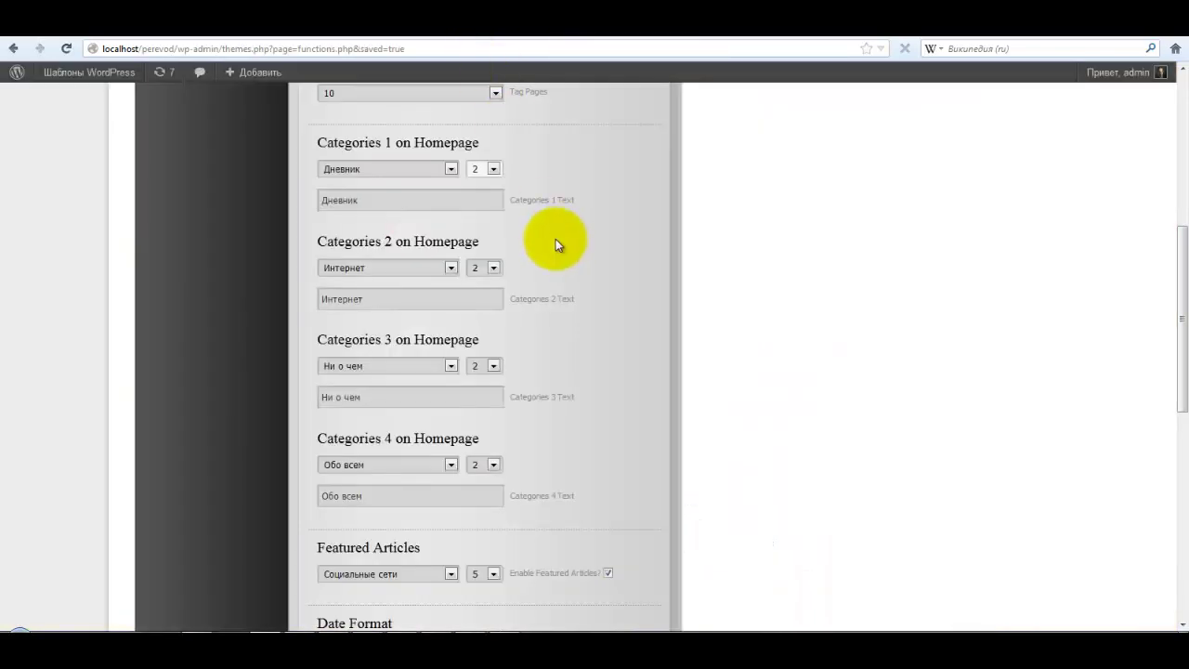
{"action": "scroll", "coordinate": [555, 242], "scroll_direction": "up", "scroll_amount": 3}
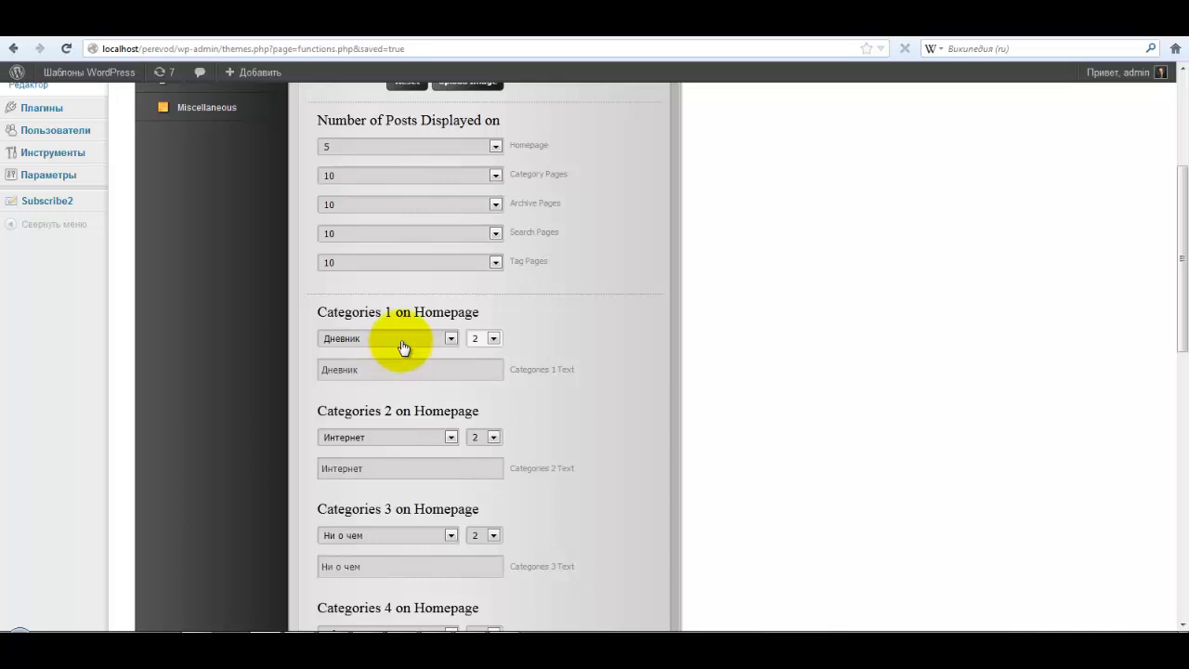
{"action": "double_click", "coordinate": [366, 369]}
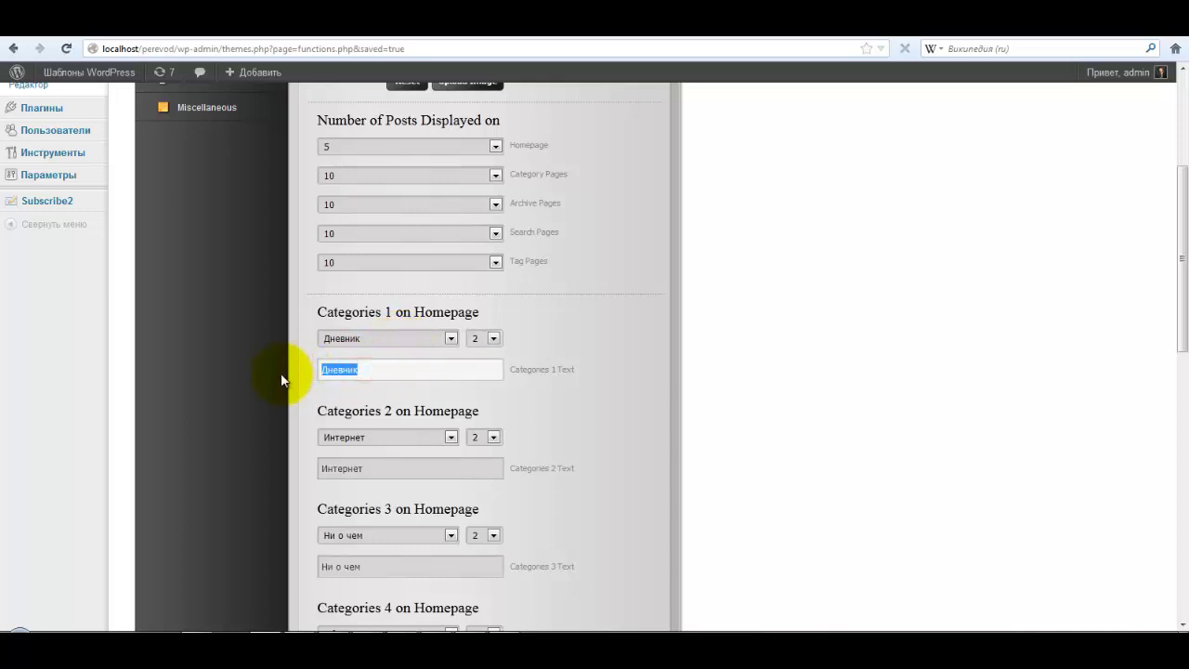
{"action": "scroll", "coordinate": [595, 423], "scroll_direction": "down", "scroll_amount": 2}
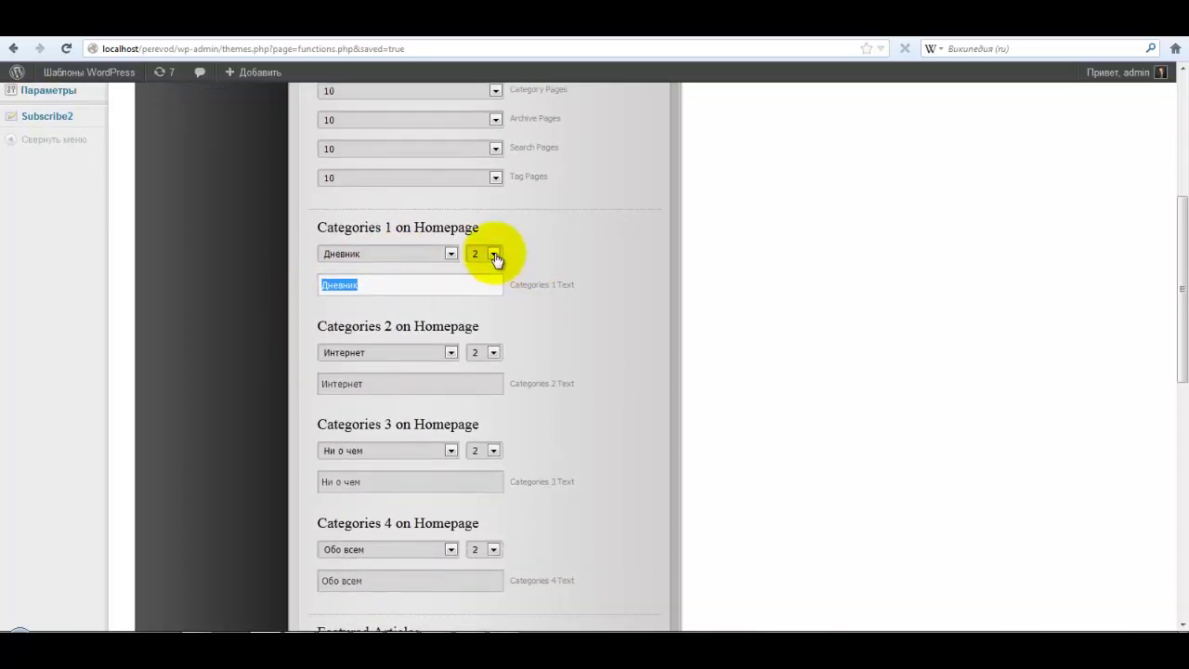
Review the post count choices for Categories 1 on Homepage and select 2.
{"action": "left_click", "coordinate": [494, 254]}
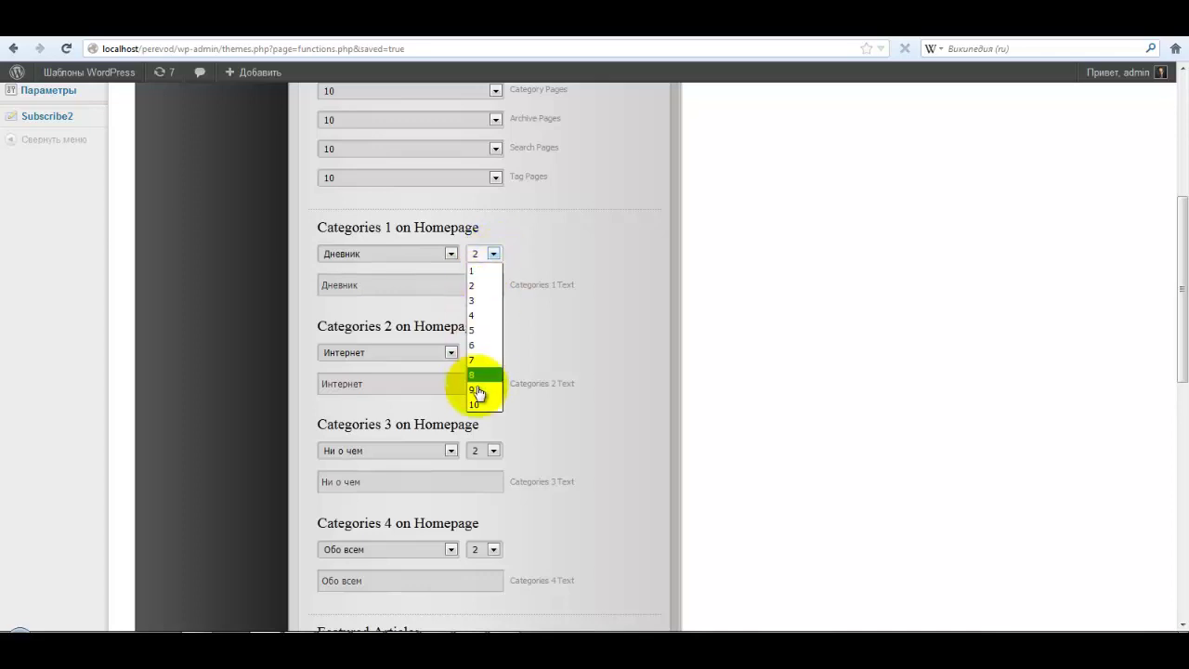
{"action": "left_click", "coordinate": [497, 255]}
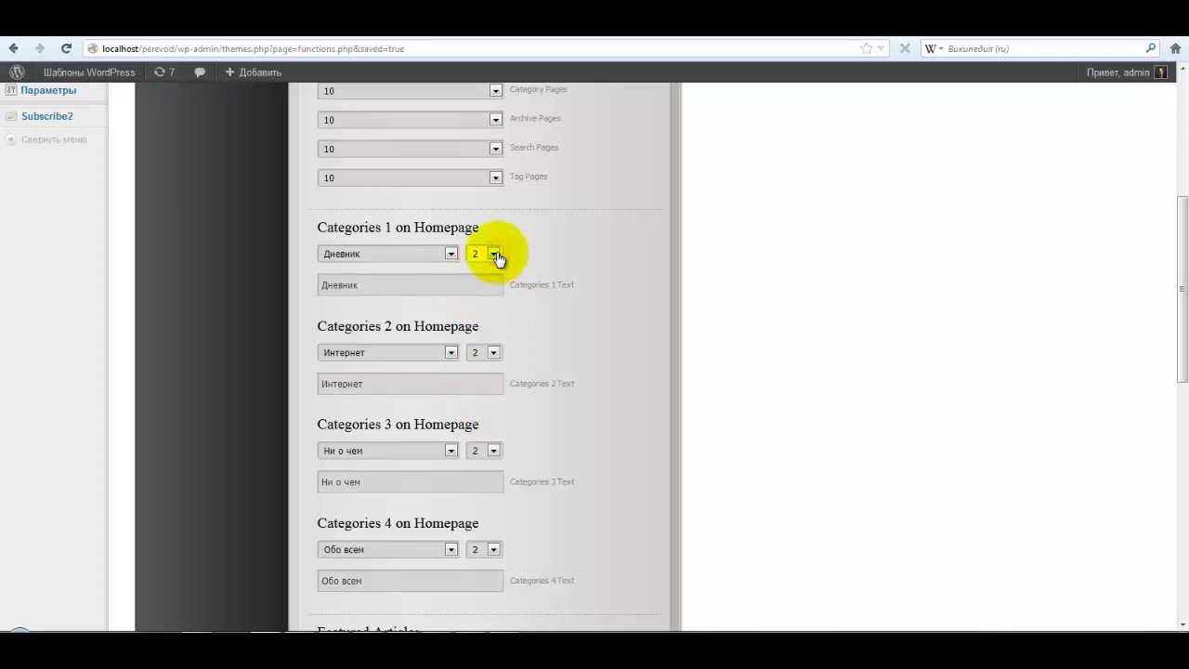
{"action": "left_click", "coordinate": [495, 256]}
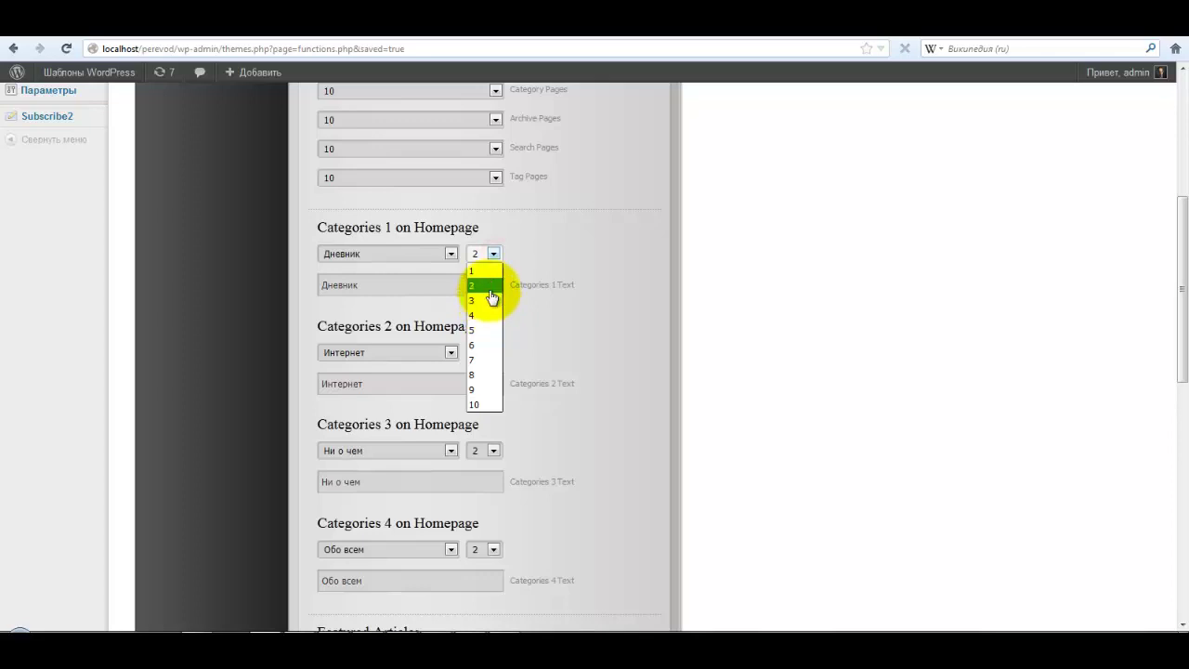
{"action": "left_click", "coordinate": [490, 292]}
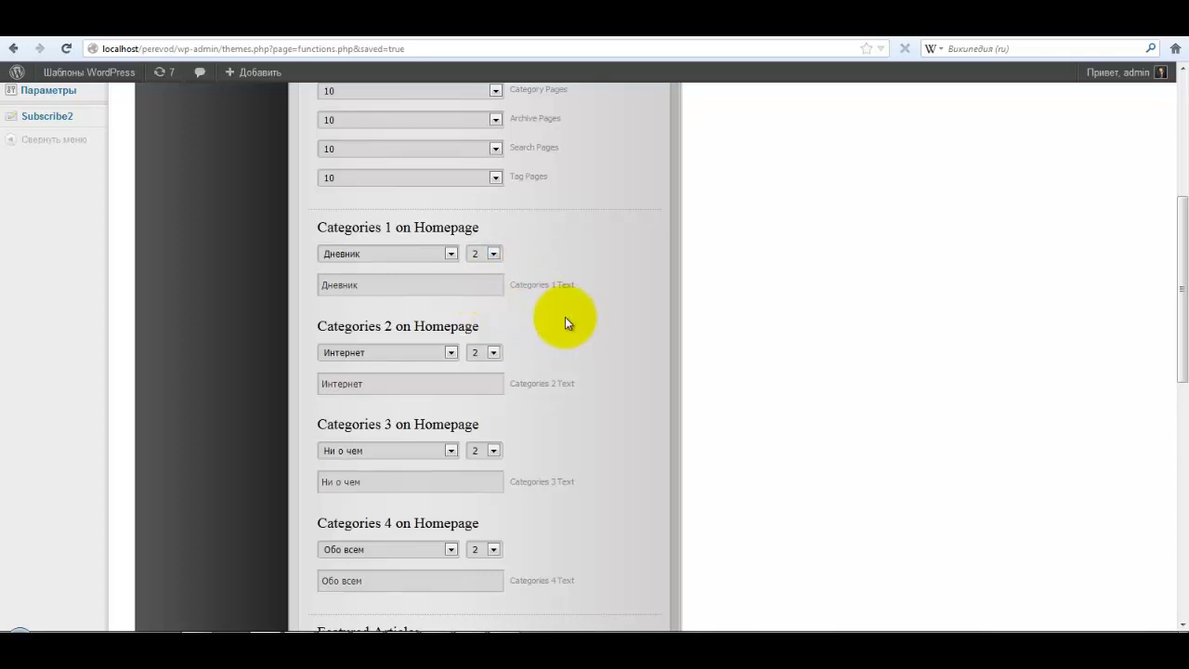
{"action": "scroll", "coordinate": [565, 317], "scroll_direction": "down", "scroll_amount": 3}
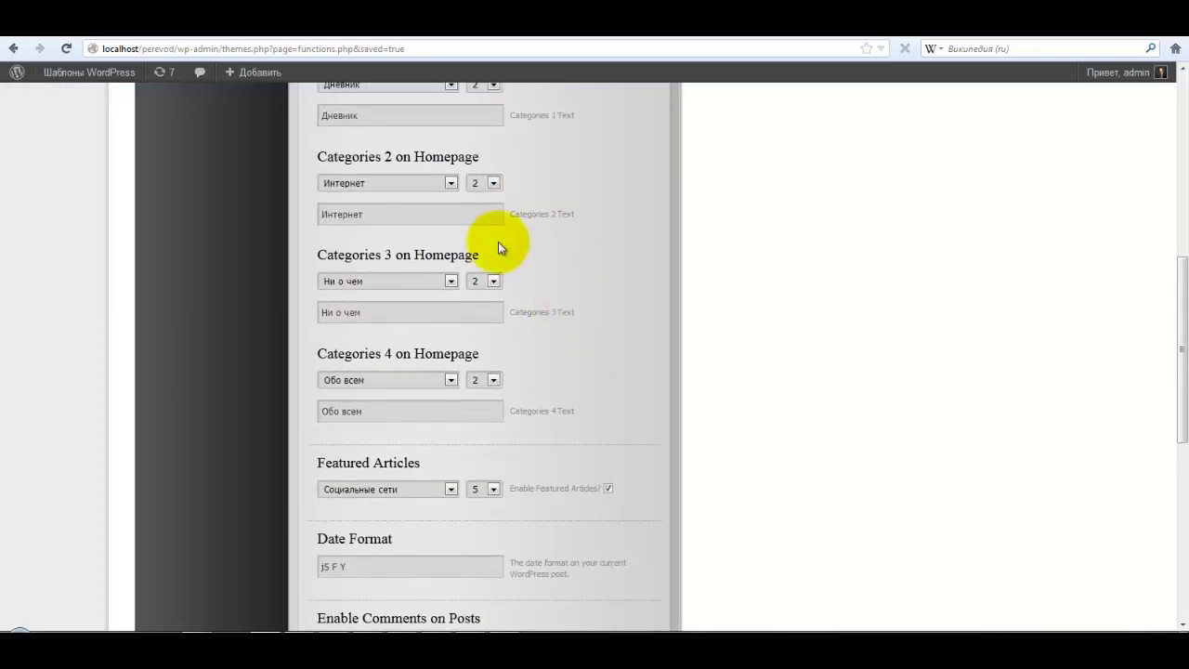
Review the title fields of Categories 2 and 3 on Homepage and the Categories 4 settings, continuing to Featured Articles.
{"action": "left_click", "coordinate": [374, 214]}
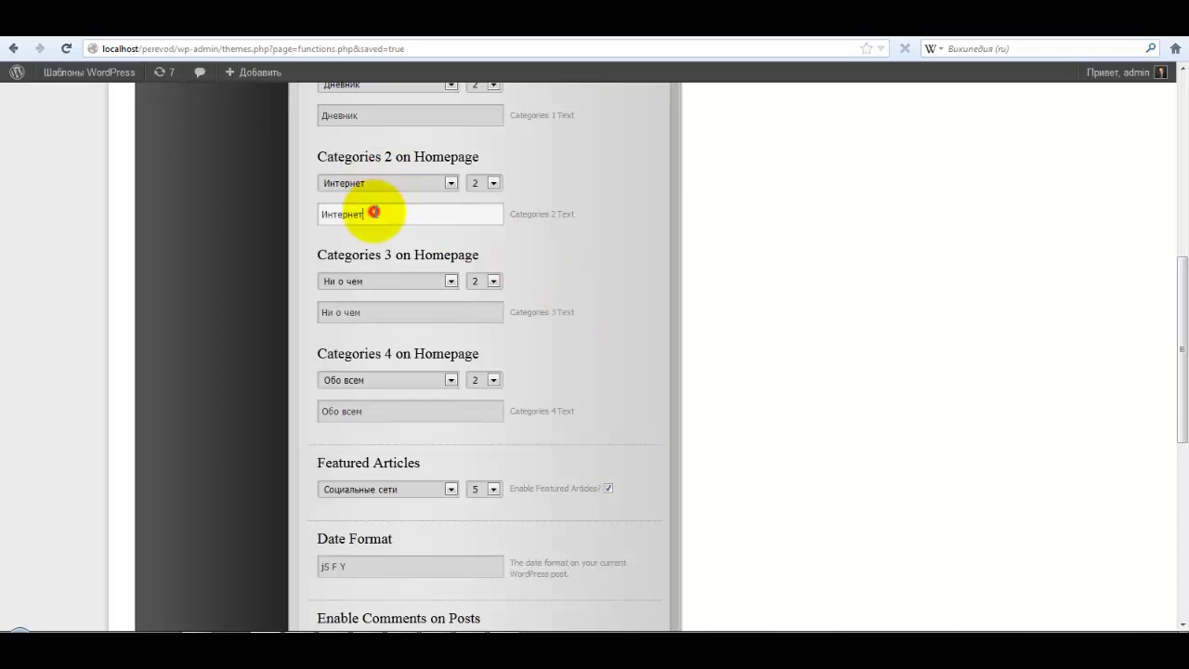
{"action": "left_click", "coordinate": [372, 309]}
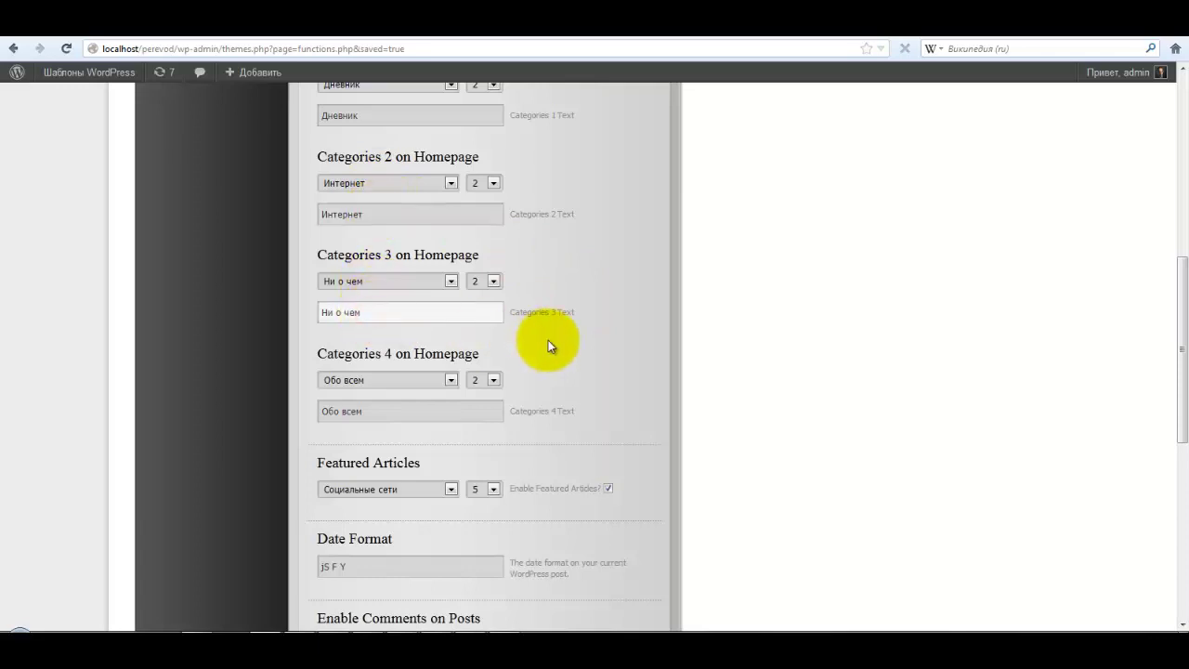
{"action": "scroll", "coordinate": [548, 340], "scroll_direction": "down", "scroll_amount": 2}
{"action": "scroll", "coordinate": [549, 338], "scroll_direction": "down", "scroll_amount": 2}
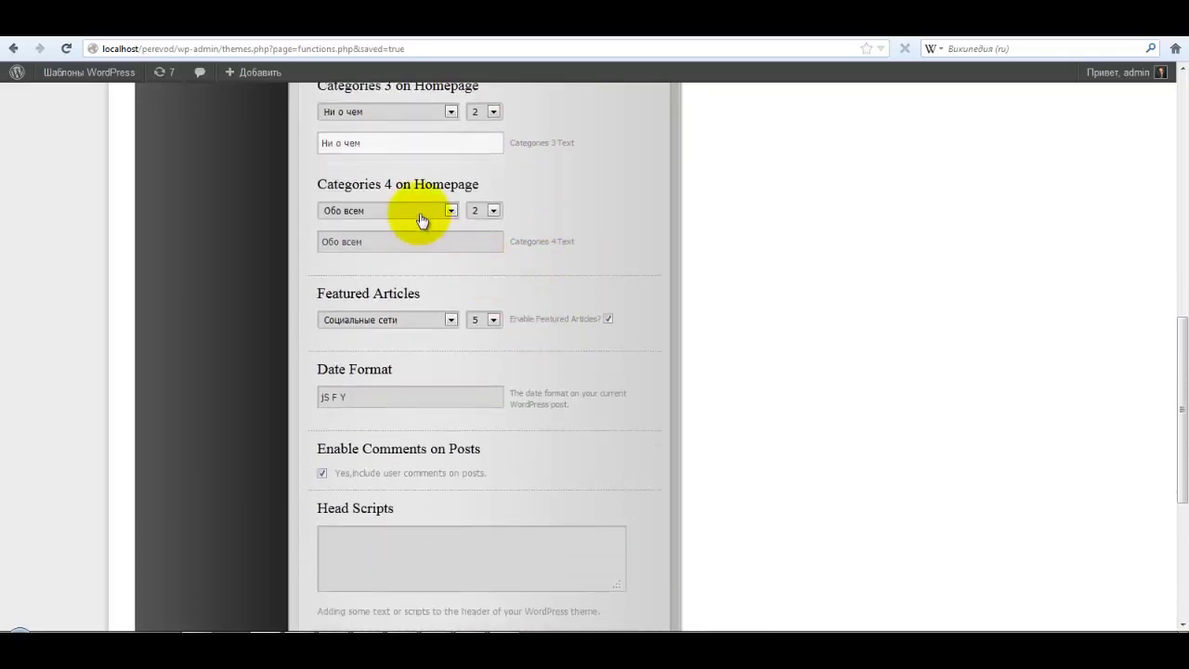
{"action": "scroll", "coordinate": [423, 271], "scroll_direction": "down", "scroll_amount": 4}
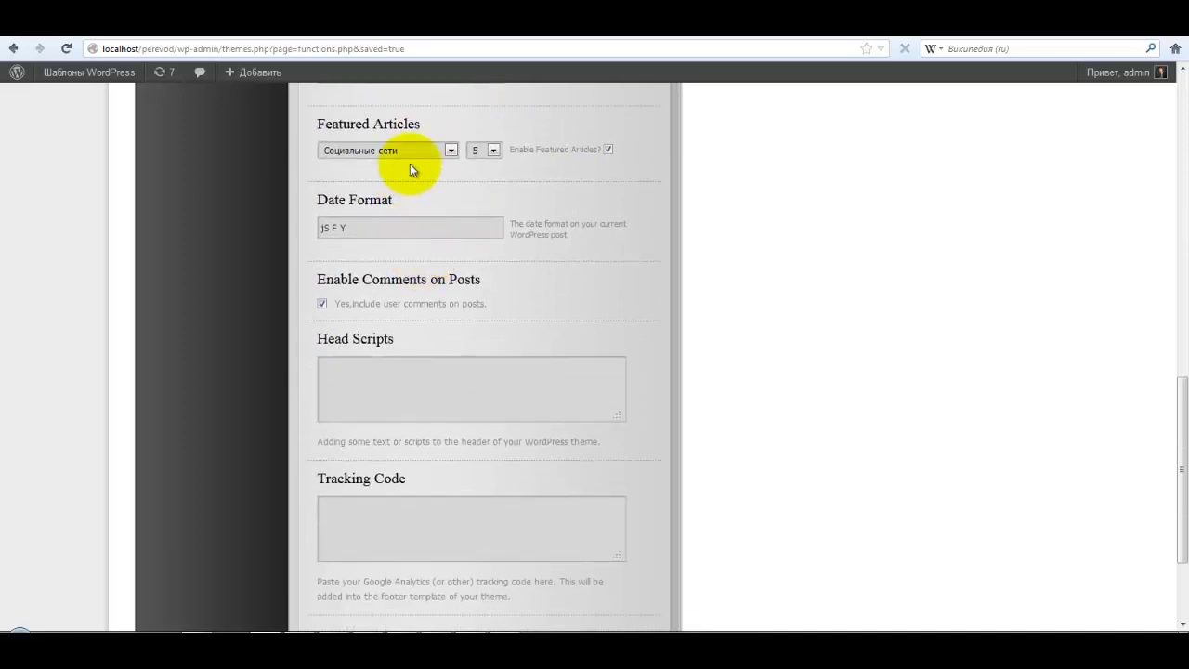
Switch to the site's homepage and highlight the ЛЕНТА НОВОСТЕЙ heading above the news posts.
{"action": "left_click", "coordinate": [662, 36]}
{"action": "scroll", "coordinate": [741, 445], "scroll_direction": "down", "scroll_amount": 4}
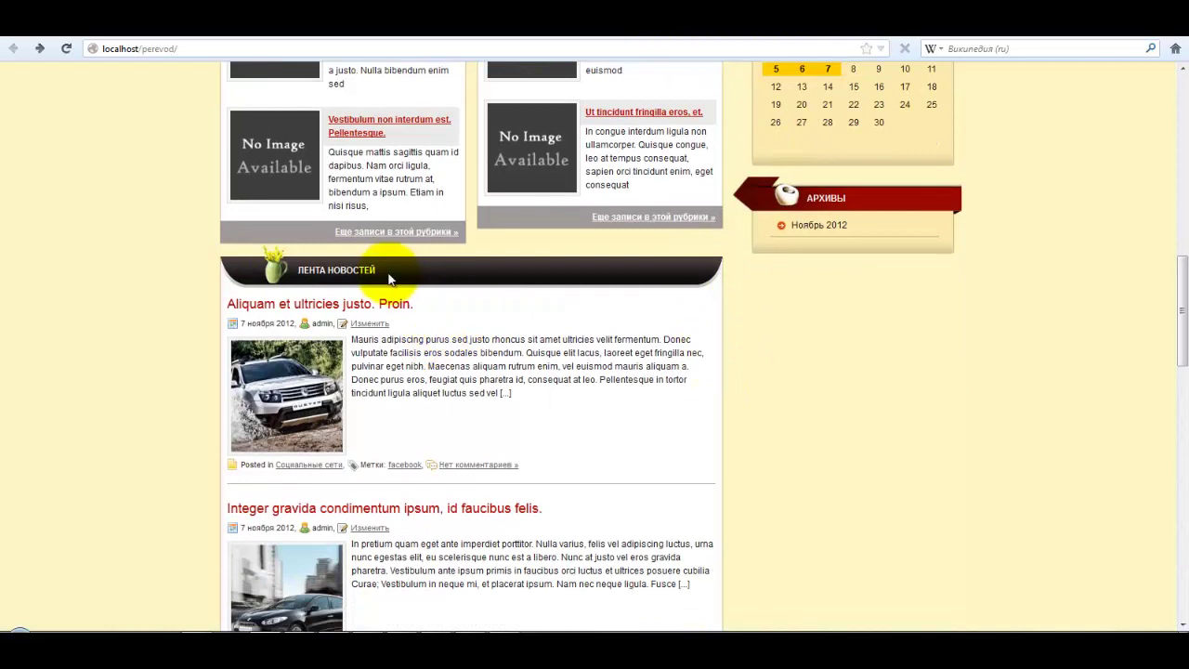
{"action": "left_click_drag", "start_coordinate": [389, 279], "coordinate": [304, 270]}
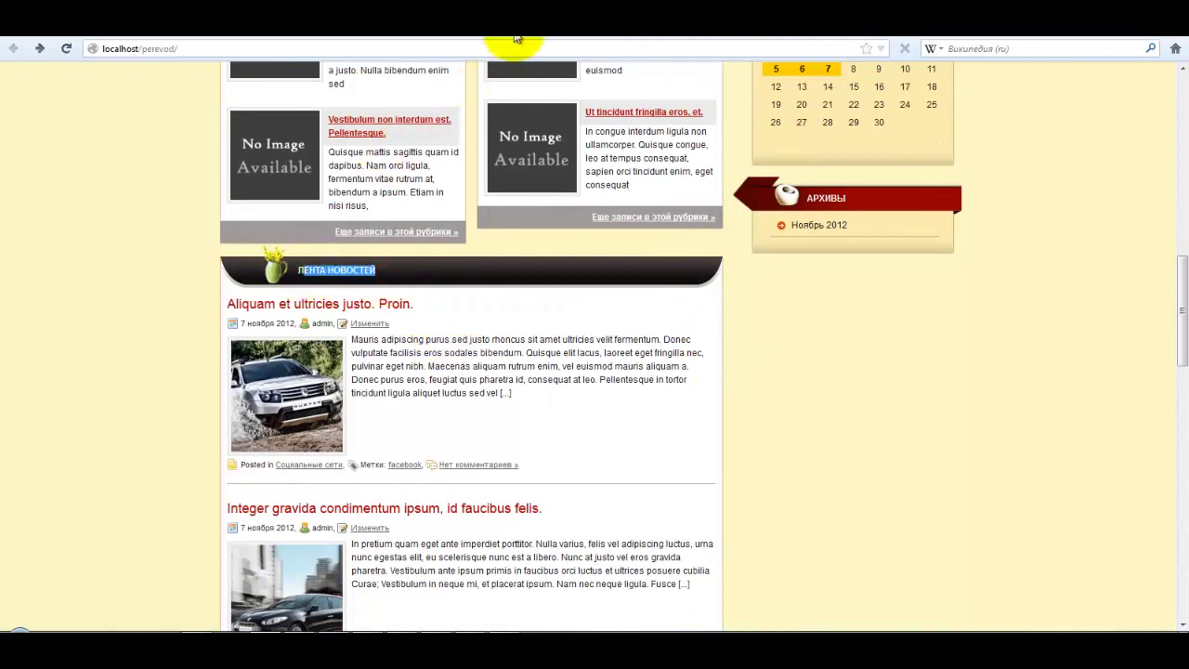
Return to the theme options, view the Featured Articles category choices, and look over the preceding General Settings.
{"action": "left_click", "coordinate": [515, 37]}
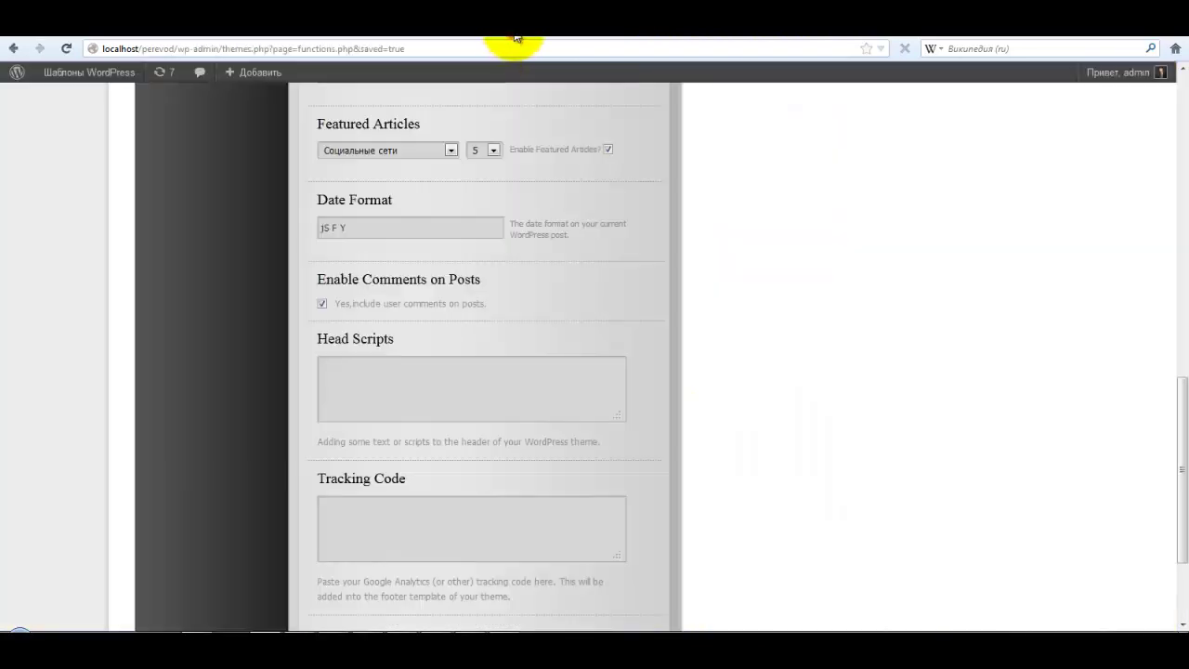
{"action": "left_click", "coordinate": [450, 151]}
{"action": "left_click", "coordinate": [450, 150]}
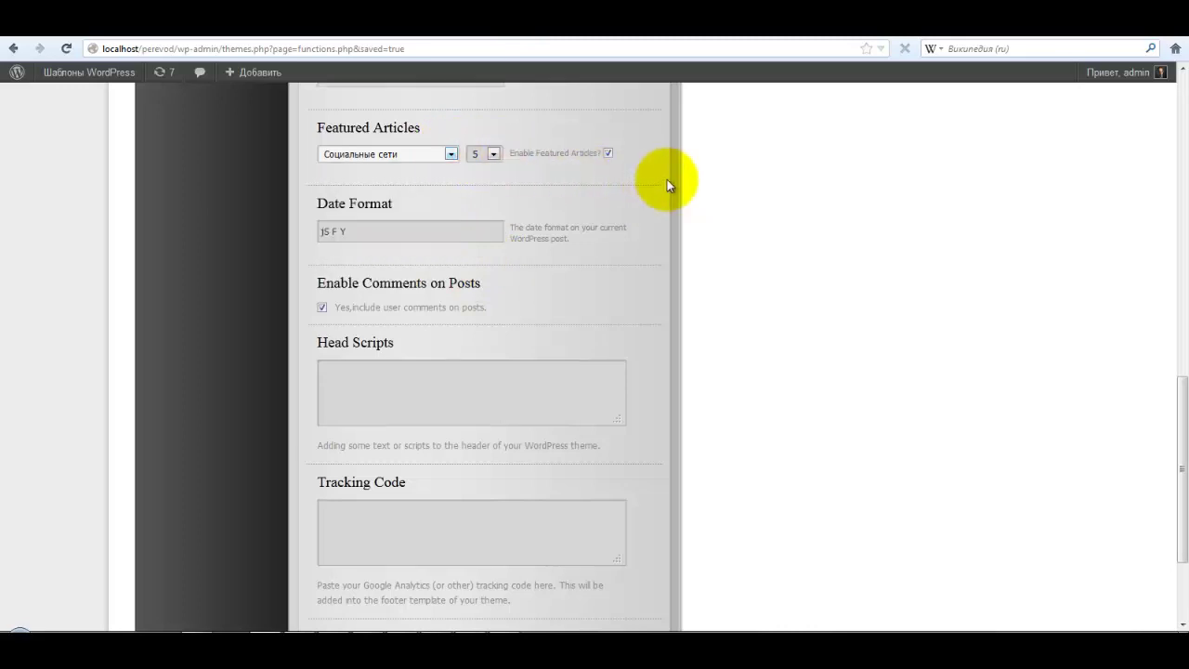
{"action": "scroll", "coordinate": [687, 223], "scroll_direction": "up", "scroll_amount": 3}
{"action": "scroll", "coordinate": [713, 264], "scroll_direction": "up", "scroll_amount": 10}
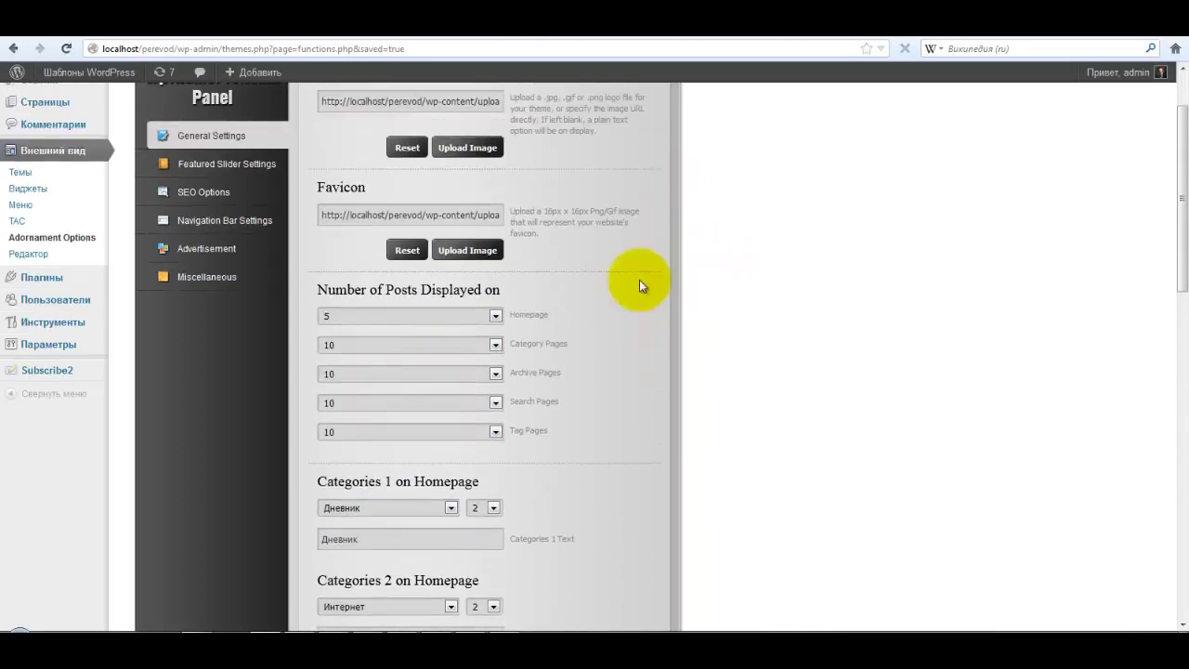
{"action": "scroll", "coordinate": [619, 407], "scroll_direction": "down", "scroll_amount": 10}
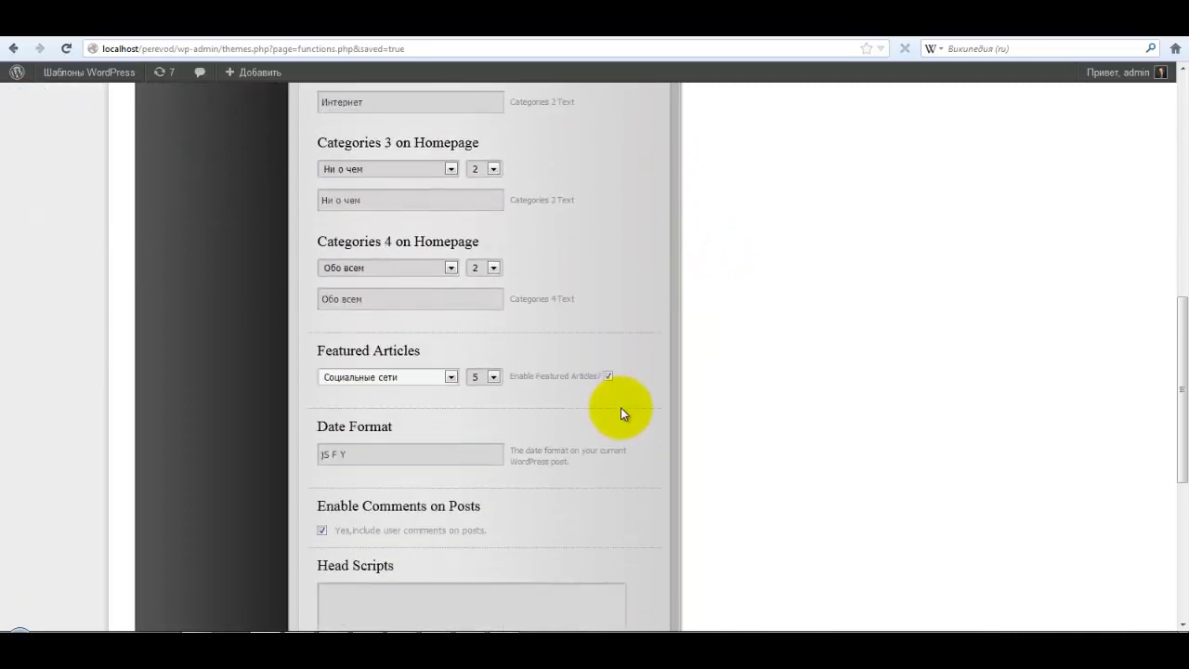
Highlight the format string in the Date Format field, then deselect it and leave the field.
{"action": "scroll", "coordinate": [621, 407], "scroll_direction": "down", "scroll_amount": 3}
{"action": "left_click_drag", "start_coordinate": [366, 227], "coordinate": [264, 262]}
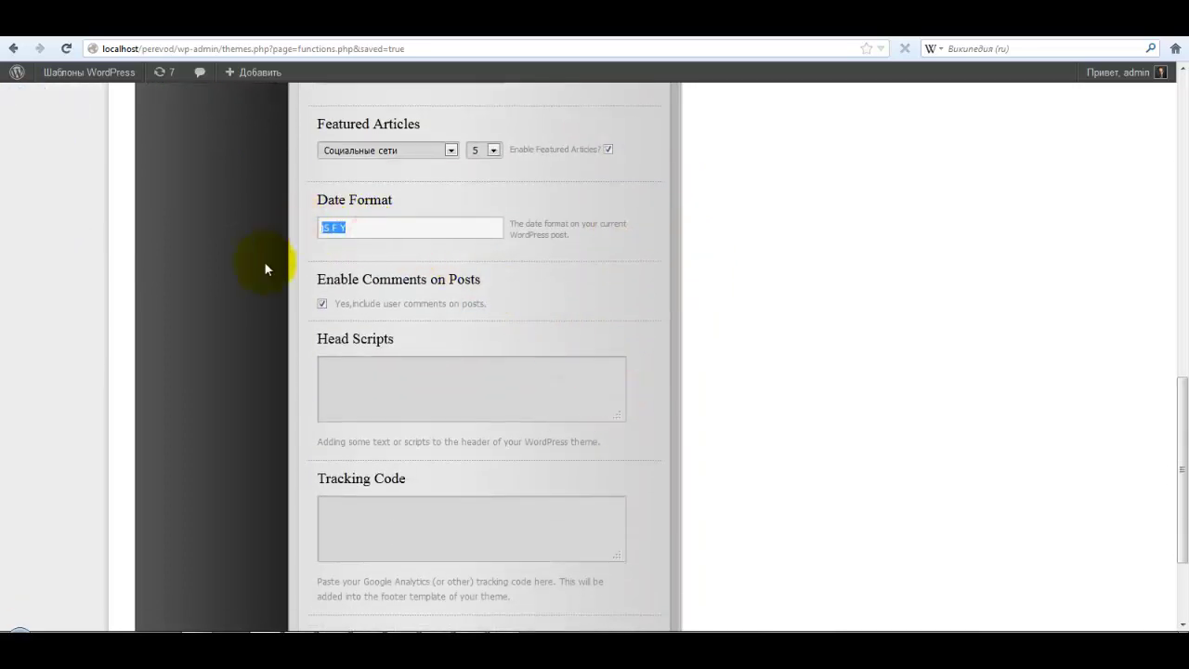
{"action": "left_click", "coordinate": [367, 228]}
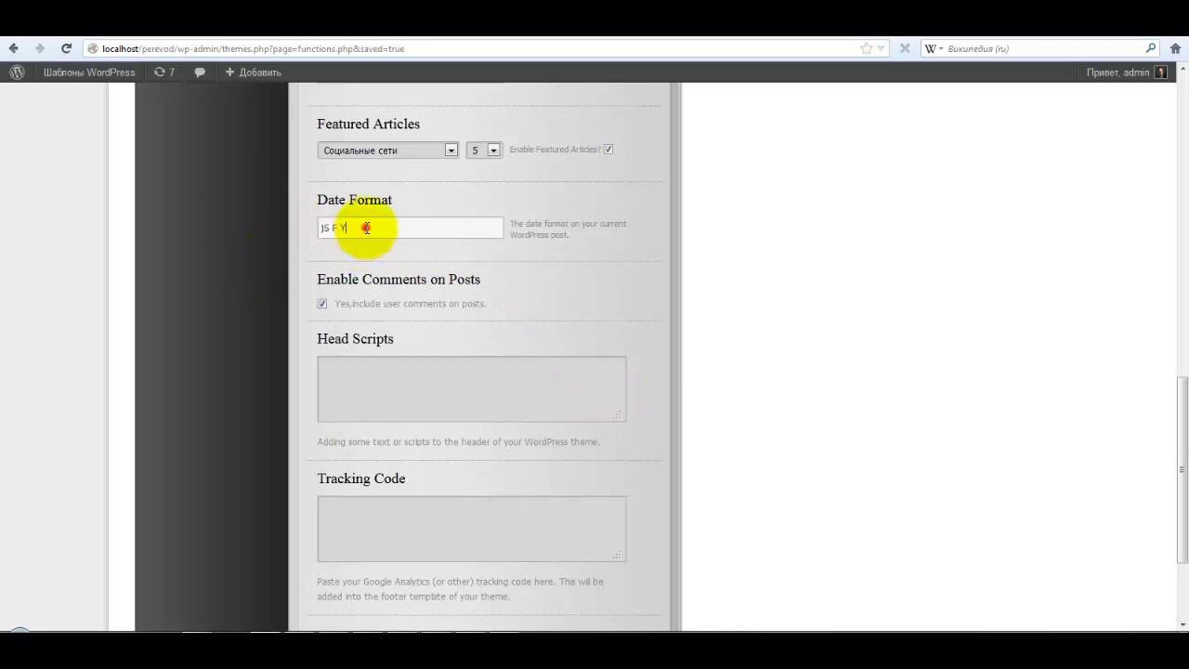
{"action": "left_click", "coordinate": [442, 212]}
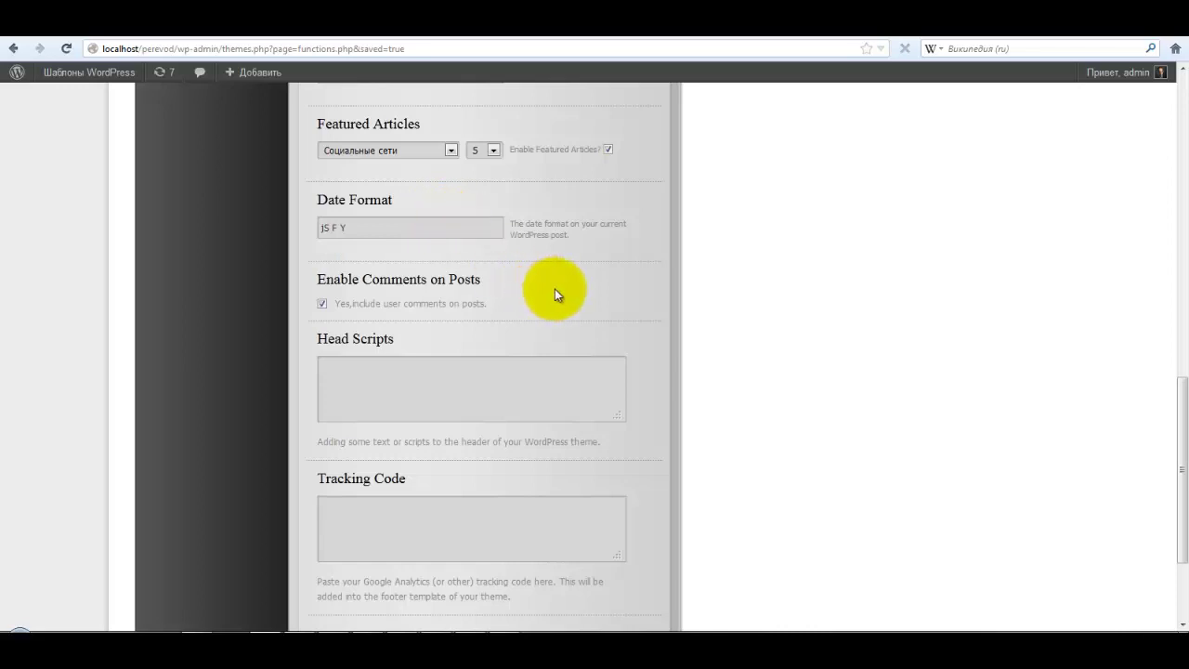
Review the Enable Comments on Posts option and the Head Scripts and Tracking Code fields.
{"action": "scroll", "coordinate": [555, 293], "scroll_direction": "down", "scroll_amount": 2}
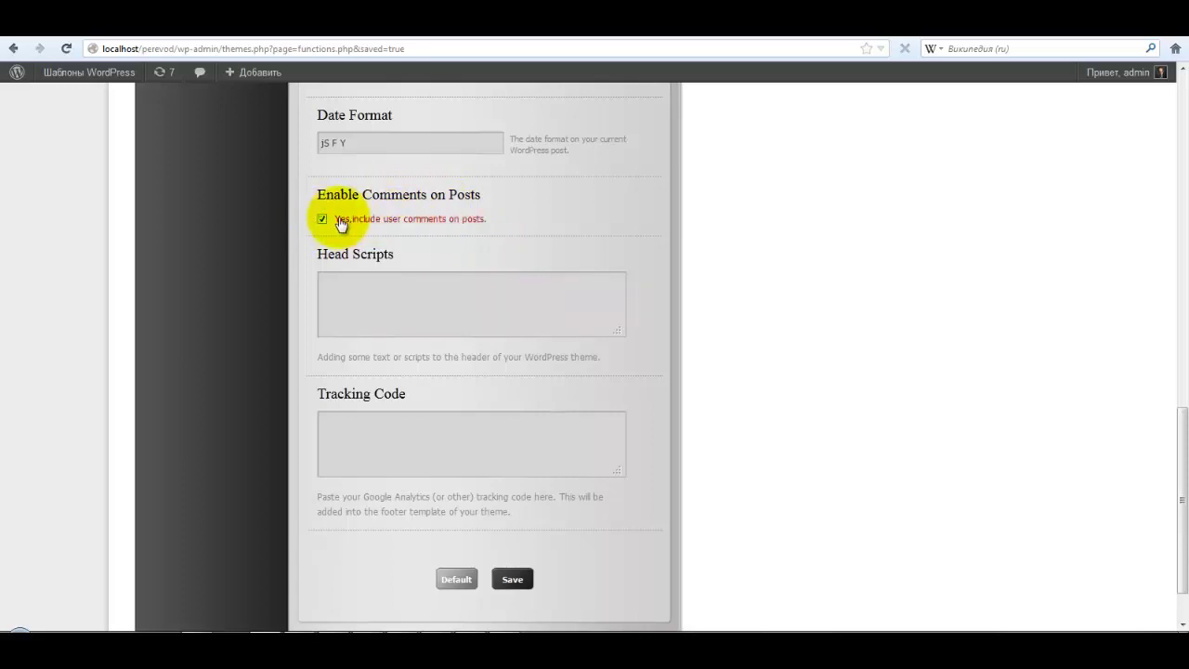
{"action": "left_click", "coordinate": [343, 282]}
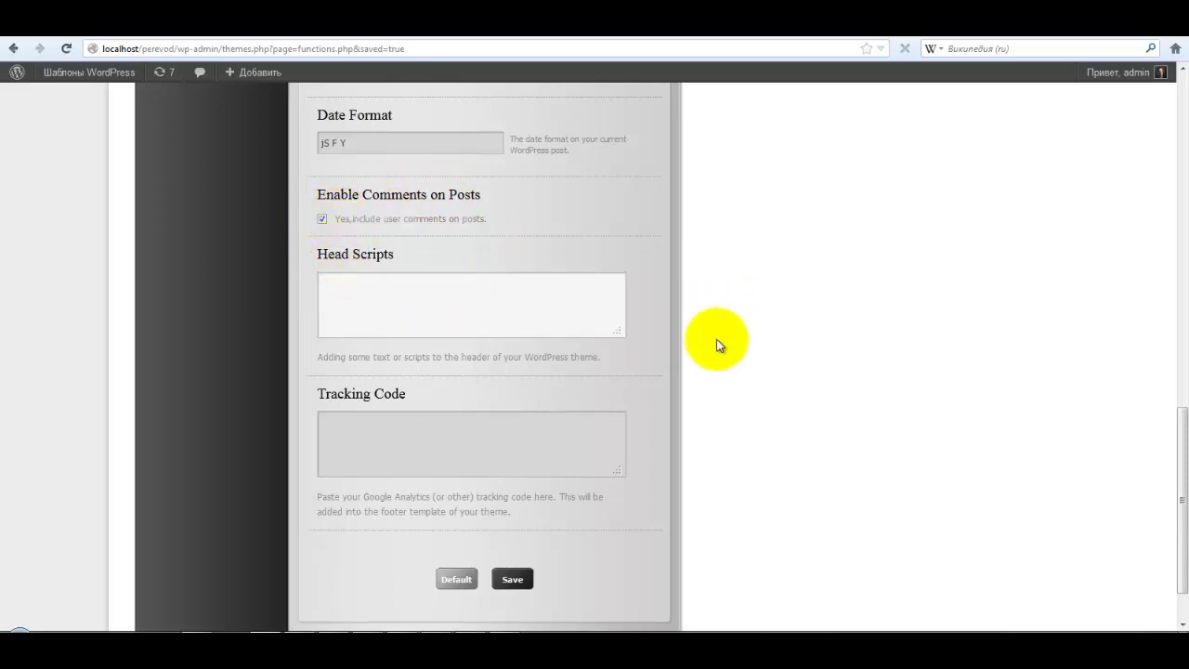
{"action": "scroll", "coordinate": [719, 341], "scroll_direction": "down", "scroll_amount": 1}
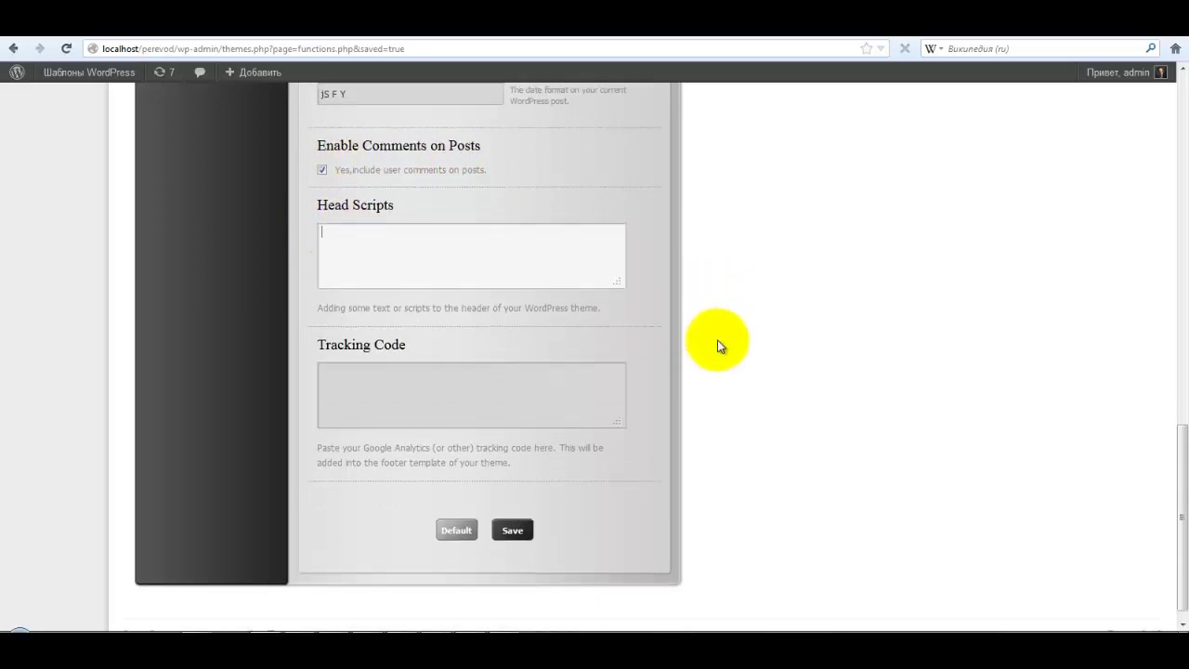
{"action": "left_click", "coordinate": [478, 358]}
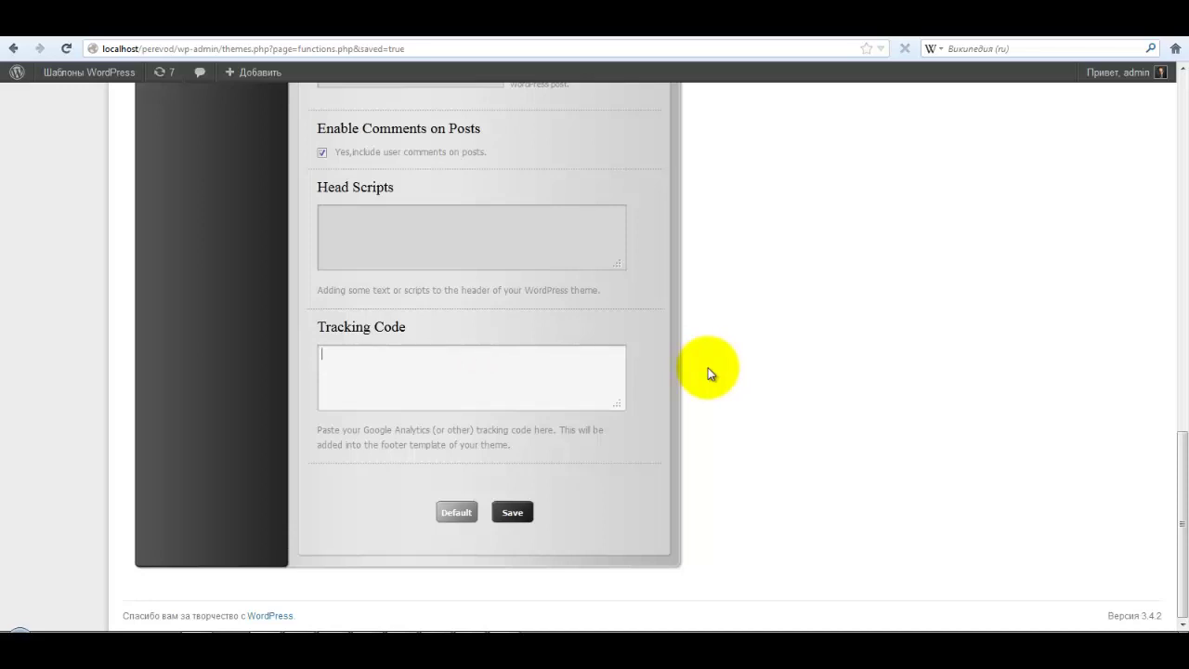
{"action": "left_click", "coordinate": [461, 216]}
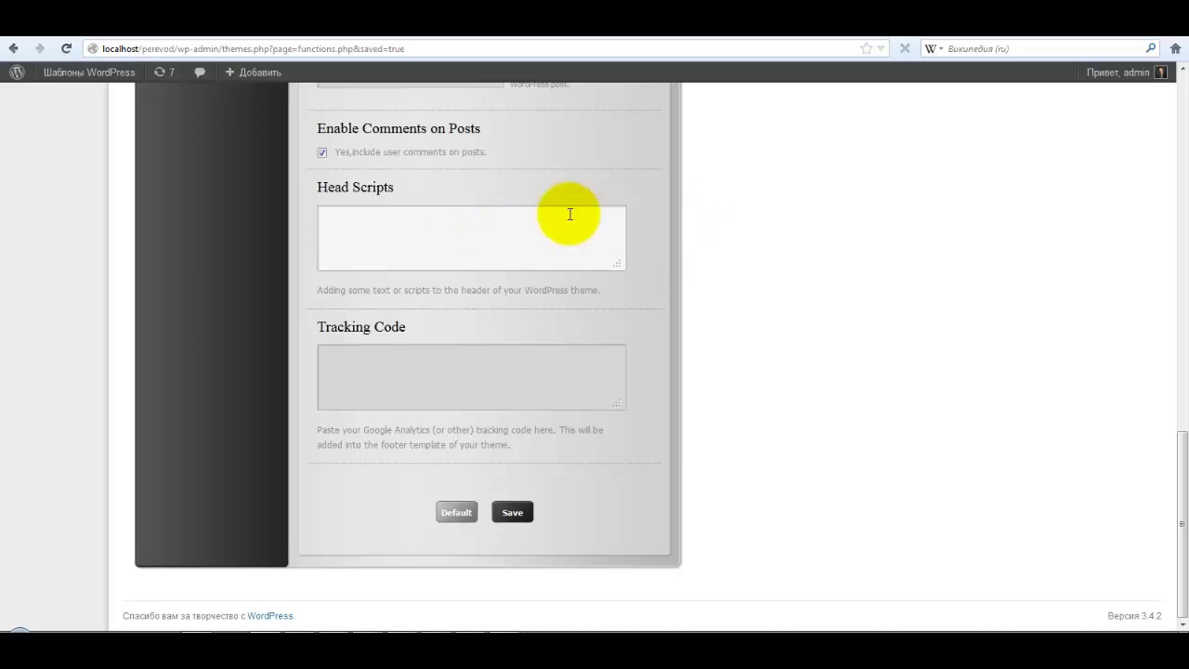
Switch to Windows Explorer, select the header PHP file in the adornament theme folder, and return to the theme options.
{"action": "left_click", "coordinate": [309, 628]}
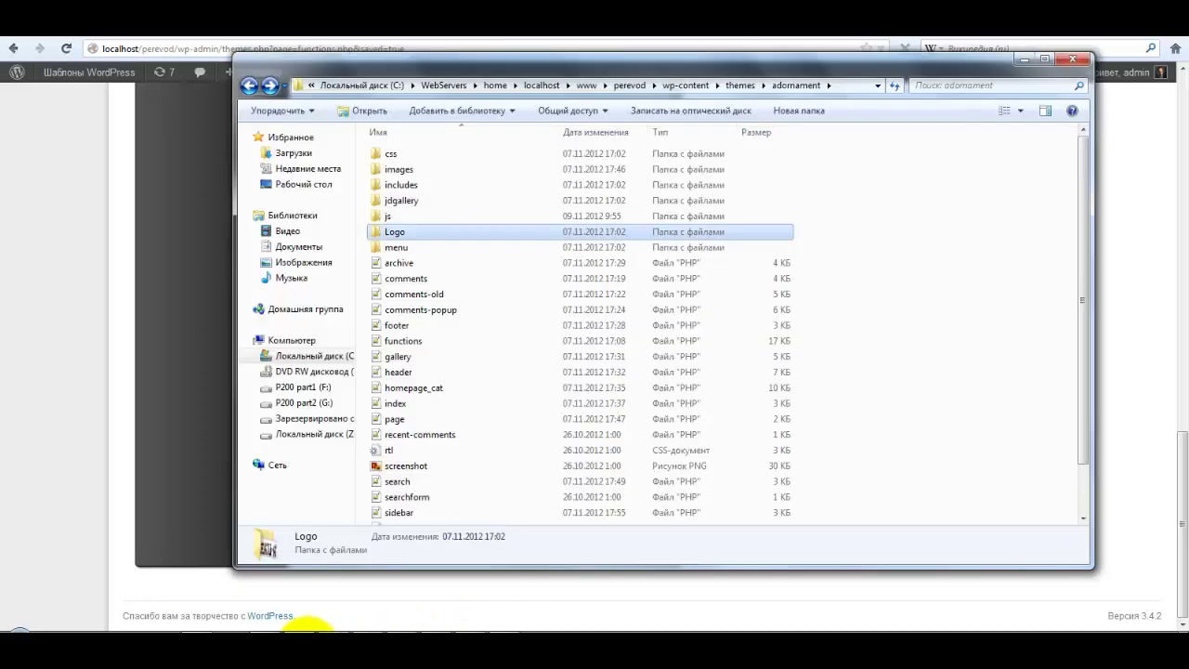
{"action": "left_click", "coordinate": [408, 374]}
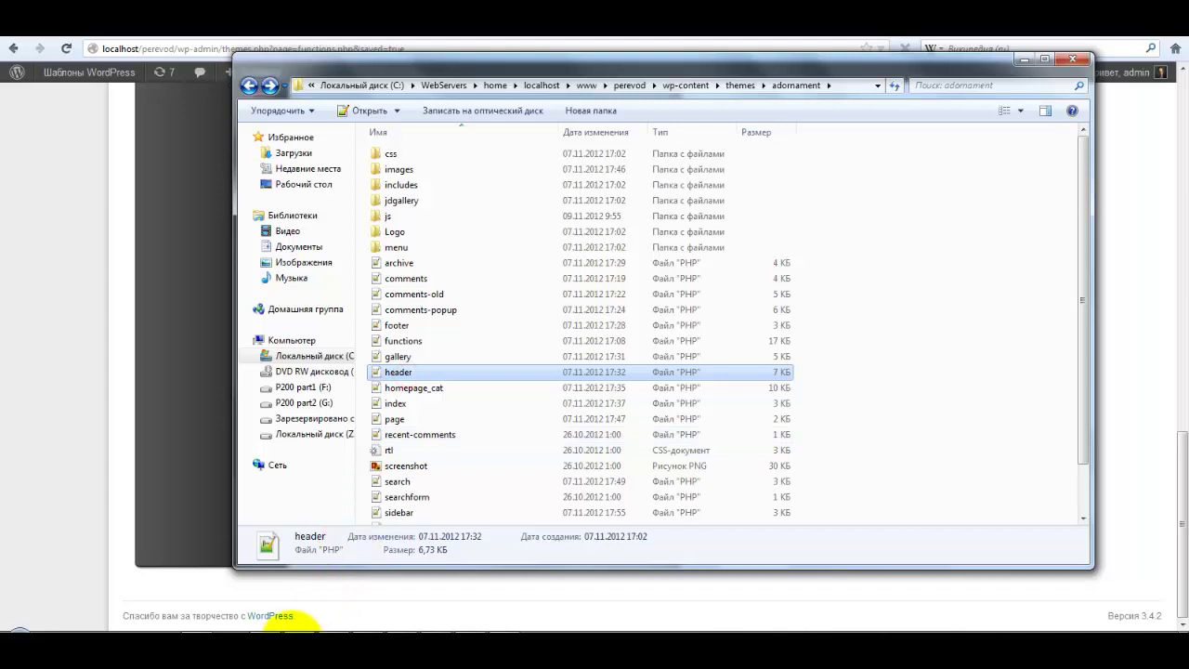
{"action": "left_click", "coordinate": [158, 483]}
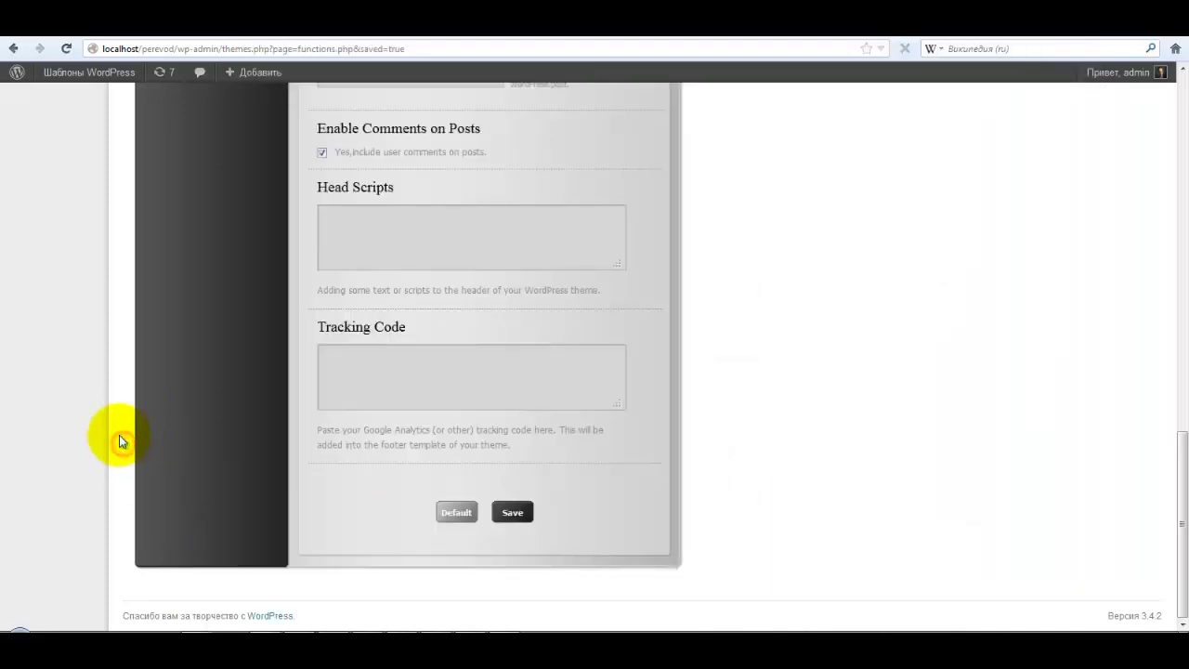
Place the cursor in the Head Scripts field and look over the last General Settings.
{"action": "left_click", "coordinate": [348, 207]}
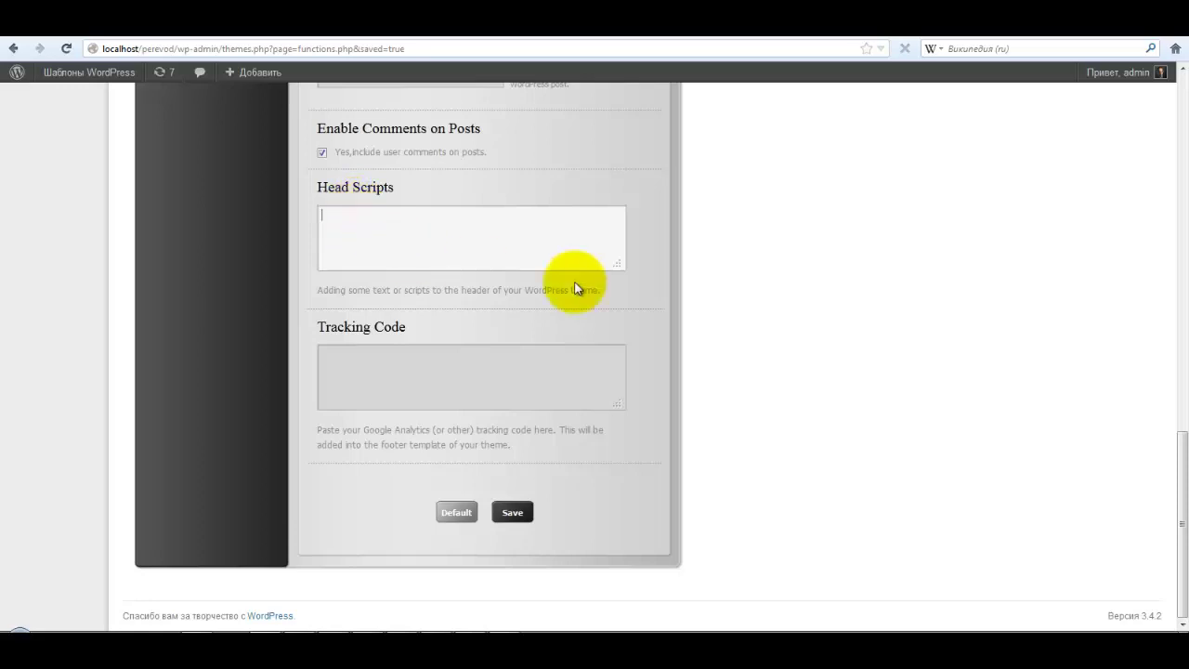
{"action": "scroll", "coordinate": [775, 434], "scroll_direction": "up", "scroll_amount": 2}
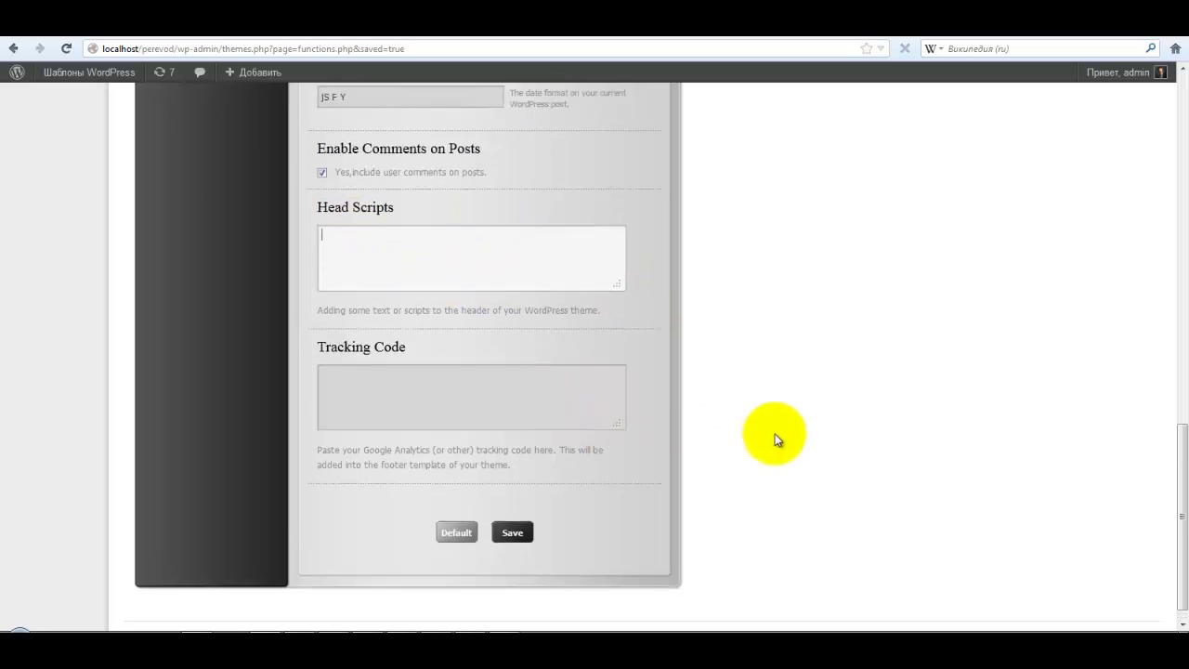
{"action": "scroll", "coordinate": [775, 434], "scroll_direction": "up", "scroll_amount": 3}
{"action": "scroll", "coordinate": [777, 438], "scroll_direction": "down", "scroll_amount": 5}
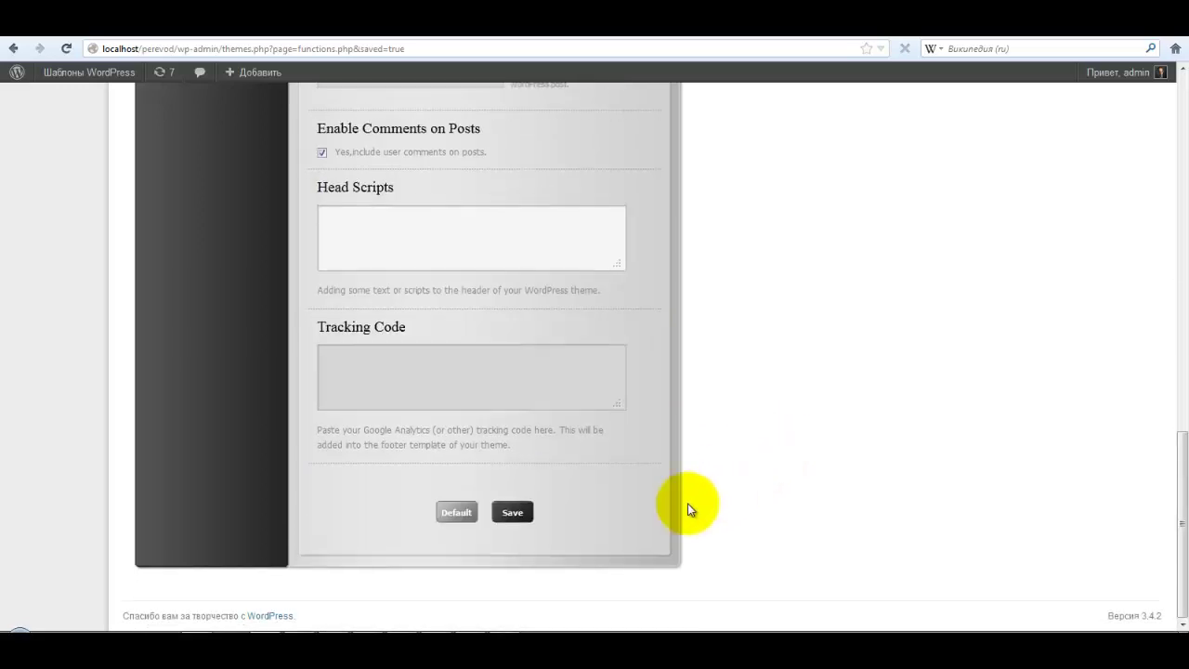
Open Featured Slider Settings and view the choices for Featured Category and Number of Featured Sliders.
{"action": "scroll", "coordinate": [794, 474], "scroll_direction": "up", "scroll_amount": 10}
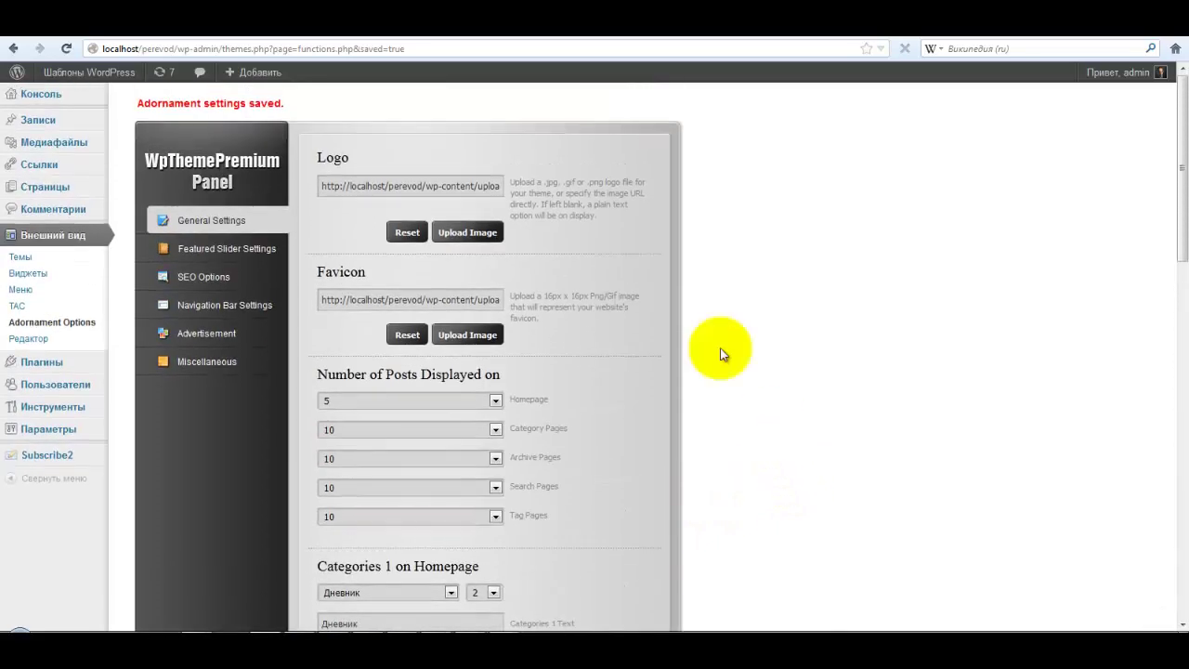
{"action": "left_click", "coordinate": [265, 252]}
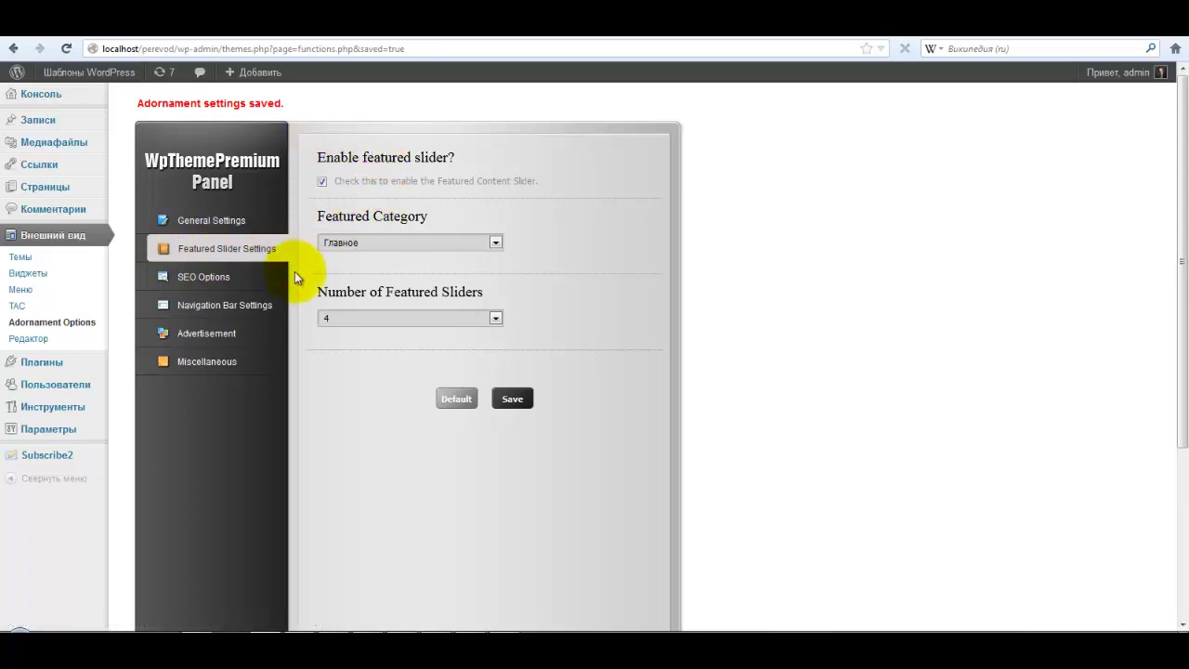
{"action": "left_click", "coordinate": [323, 182]}
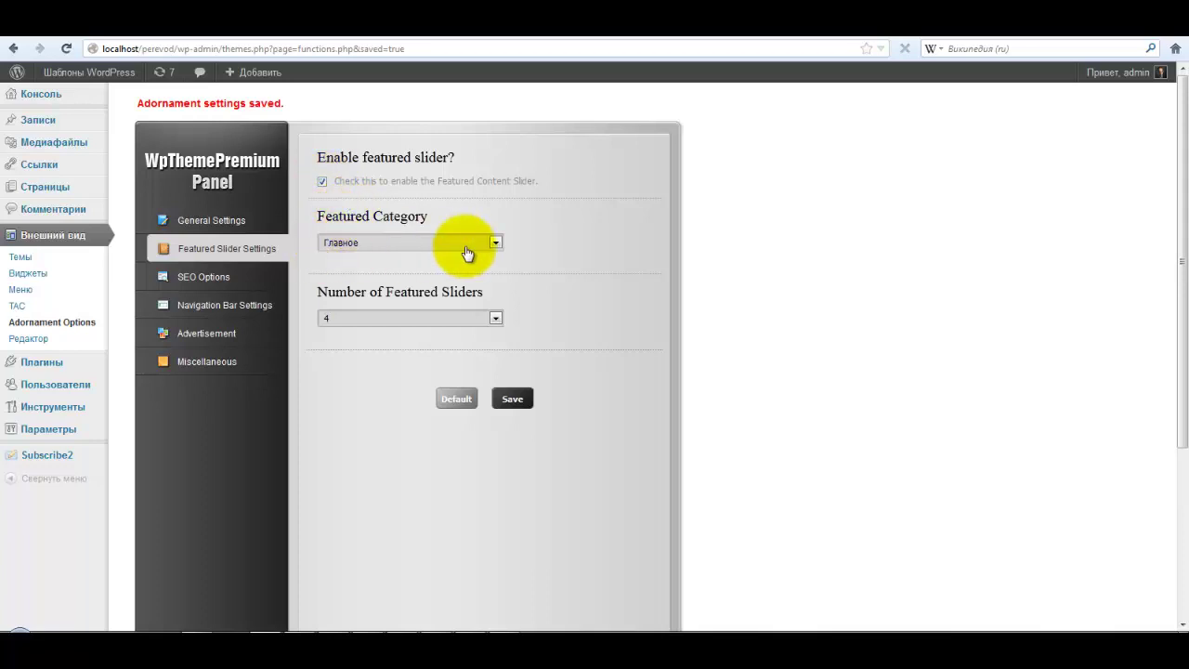
{"action": "left_click", "coordinate": [496, 243]}
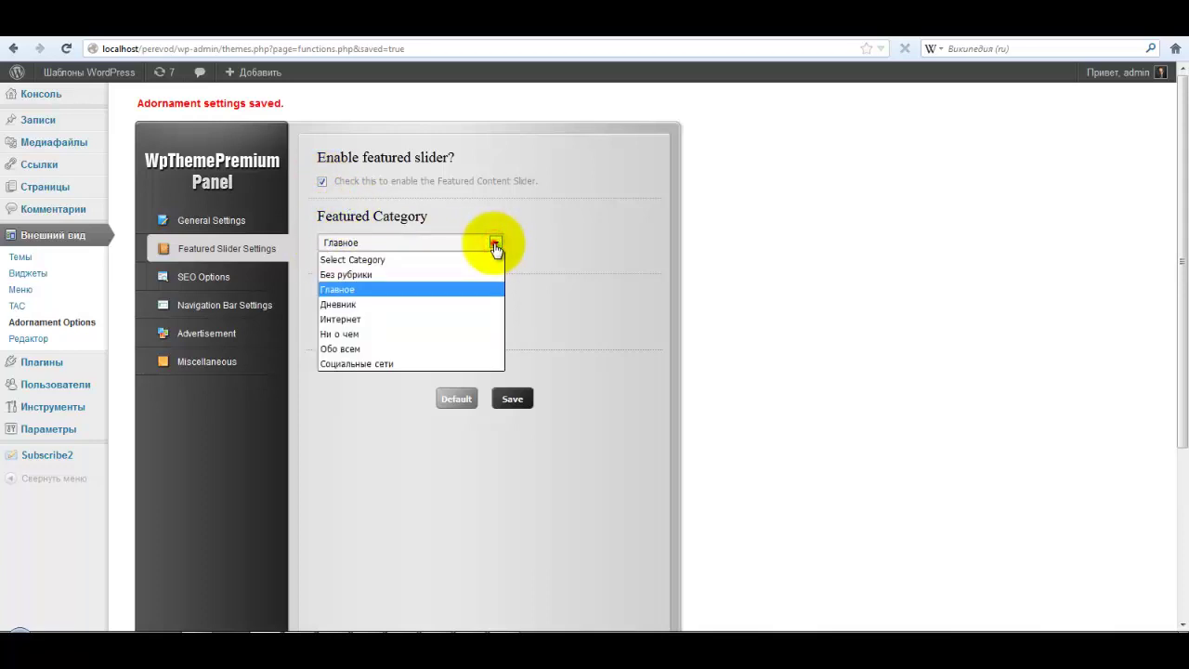
{"action": "left_click", "coordinate": [495, 244]}
{"action": "left_click", "coordinate": [495, 318]}
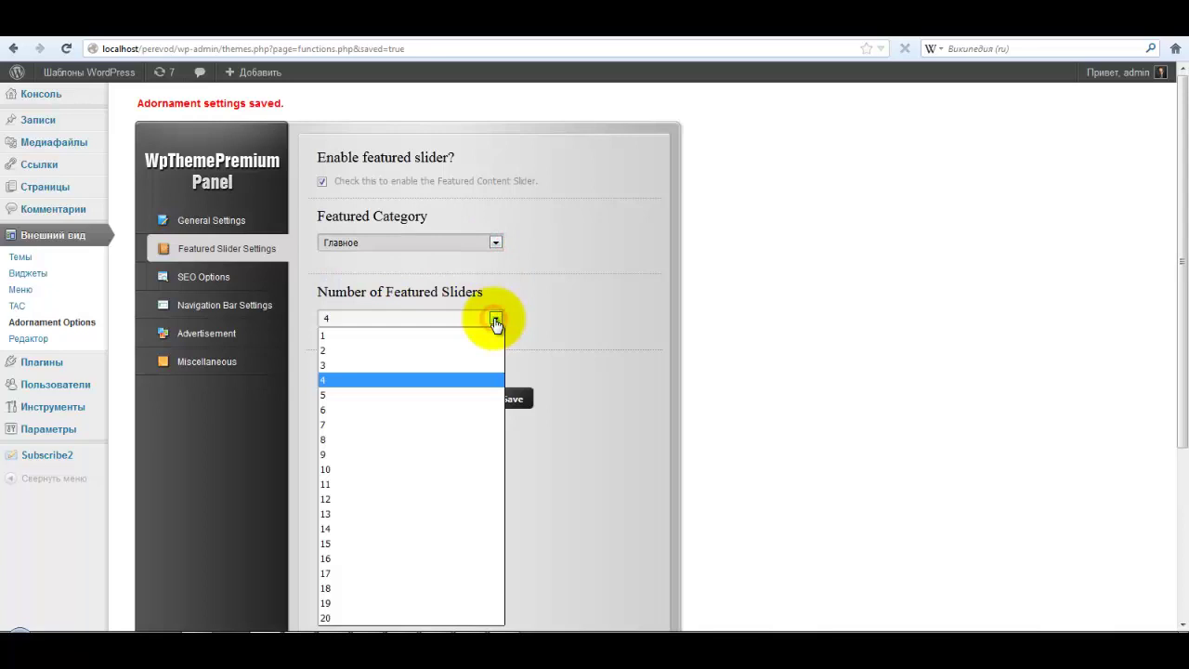
{"action": "left_click", "coordinate": [495, 320]}
{"action": "left_click", "coordinate": [515, 317]}
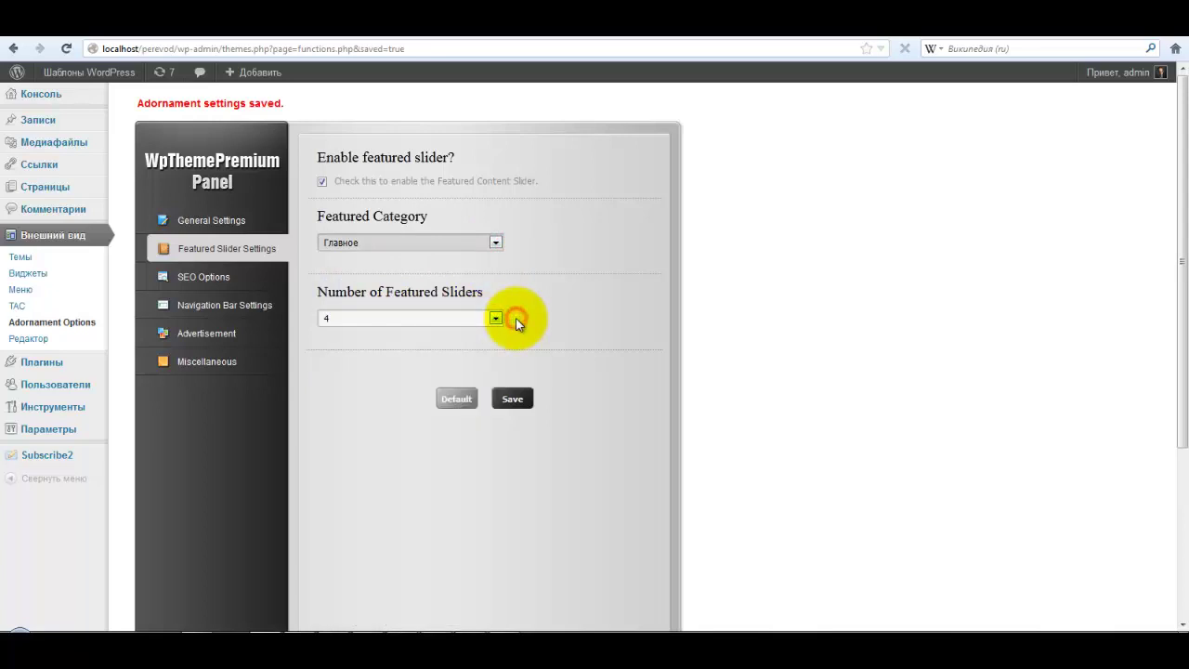
Switch to the site's homepage and examine the featured slider and the header logo.
{"action": "left_click", "coordinate": [605, 26]}
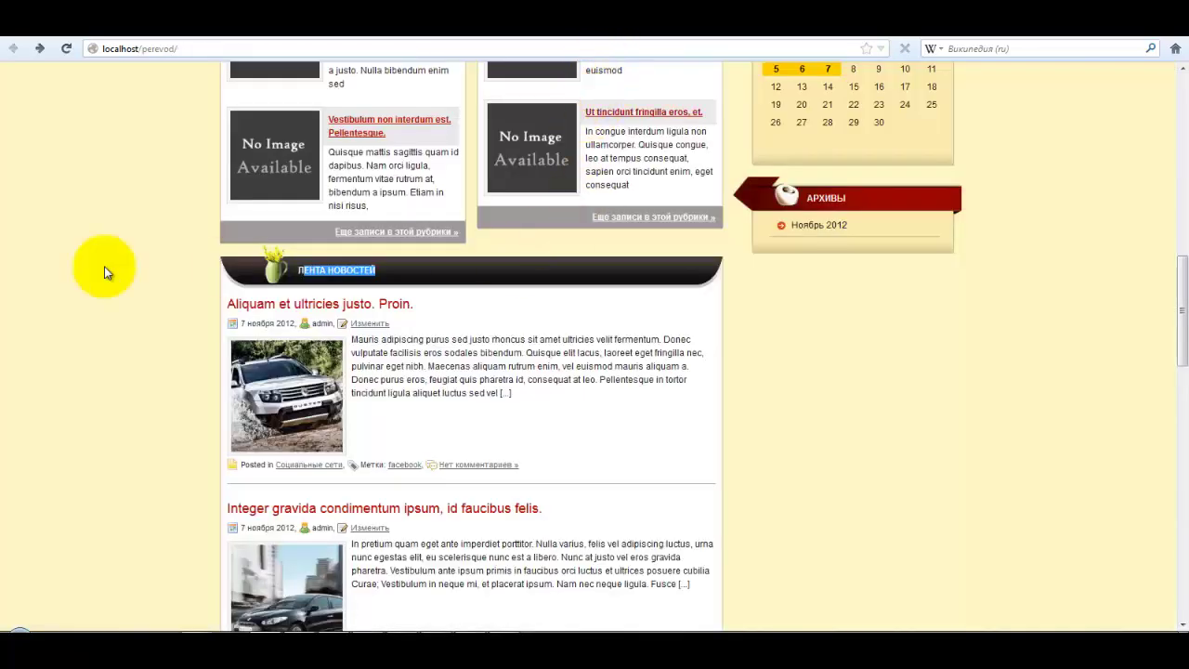
{"action": "scroll", "coordinate": [129, 316], "scroll_direction": "up", "scroll_amount": 5}
{"action": "scroll", "coordinate": [130, 316], "scroll_direction": "up", "scroll_amount": 5}
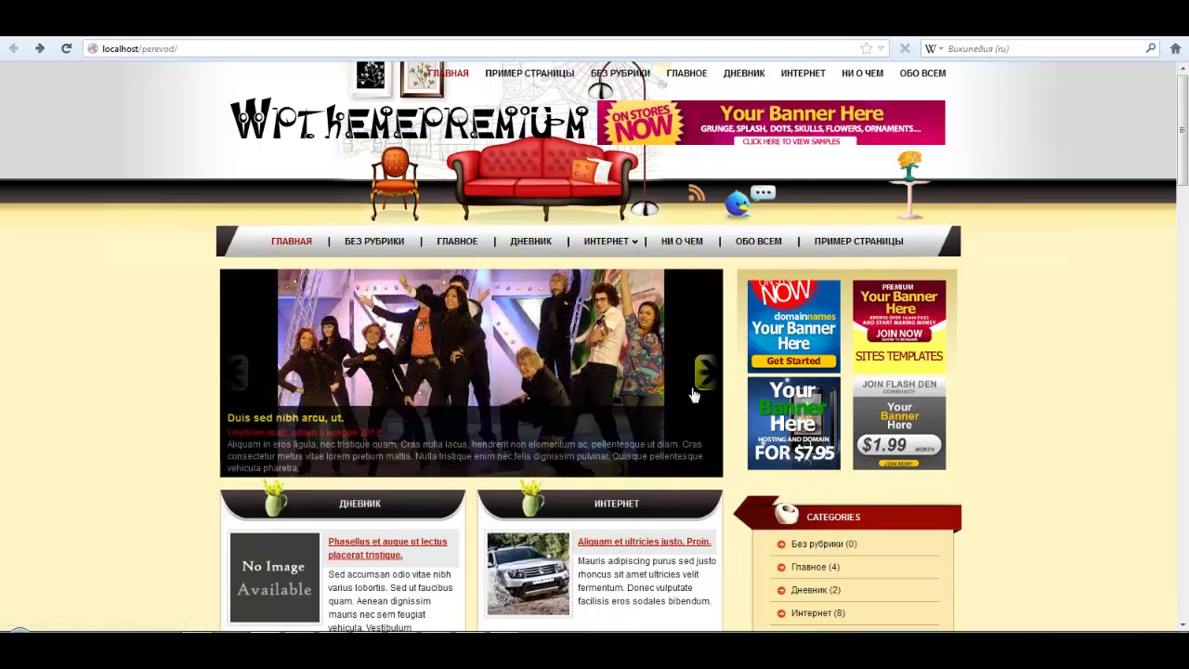
{"action": "left_click", "coordinate": [273, 106]}
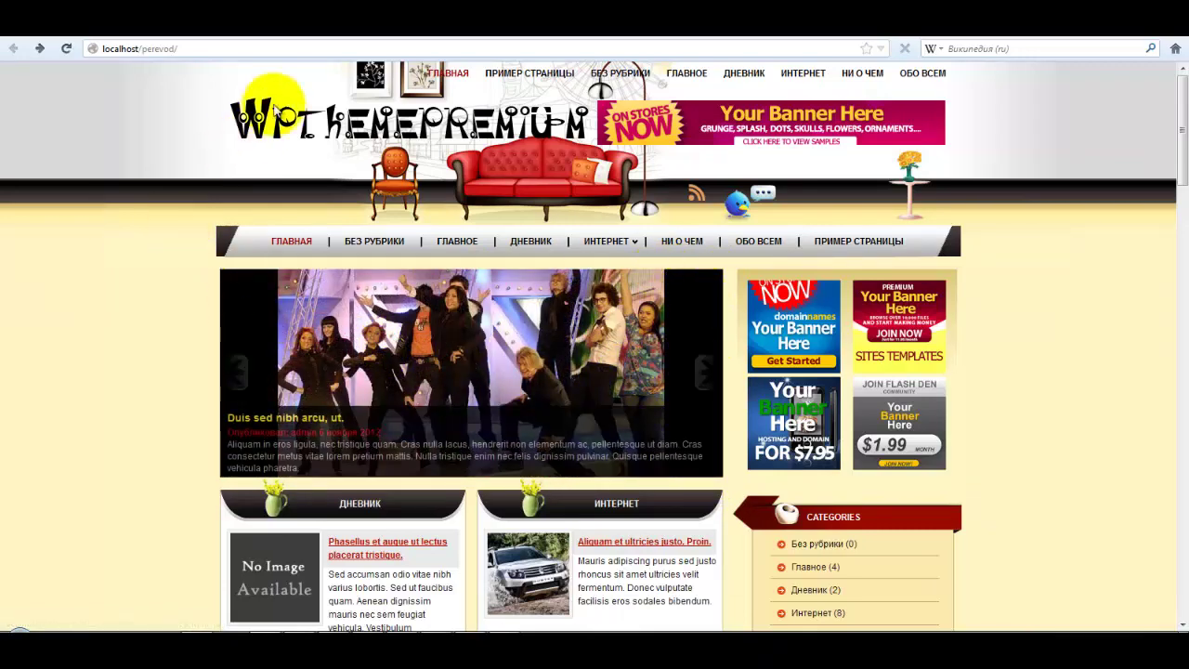
Return to the theme options and open SEO Options to view the recommended plugins and resources.
{"action": "left_click", "coordinate": [468, 26]}
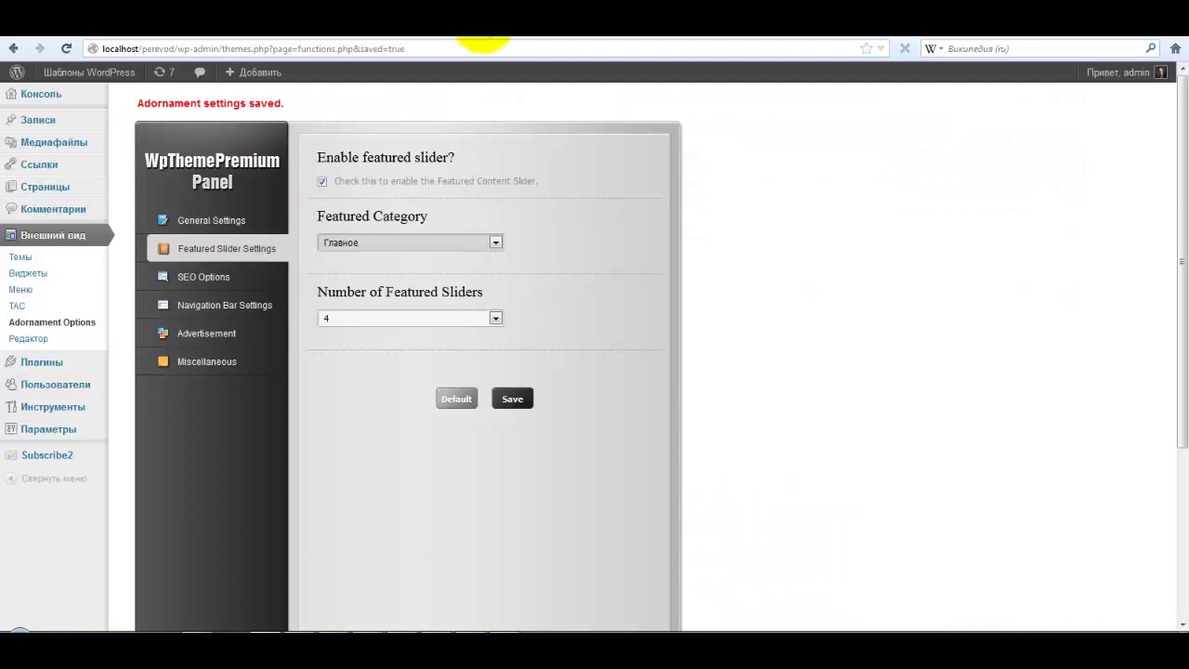
{"action": "left_click", "coordinate": [255, 280]}
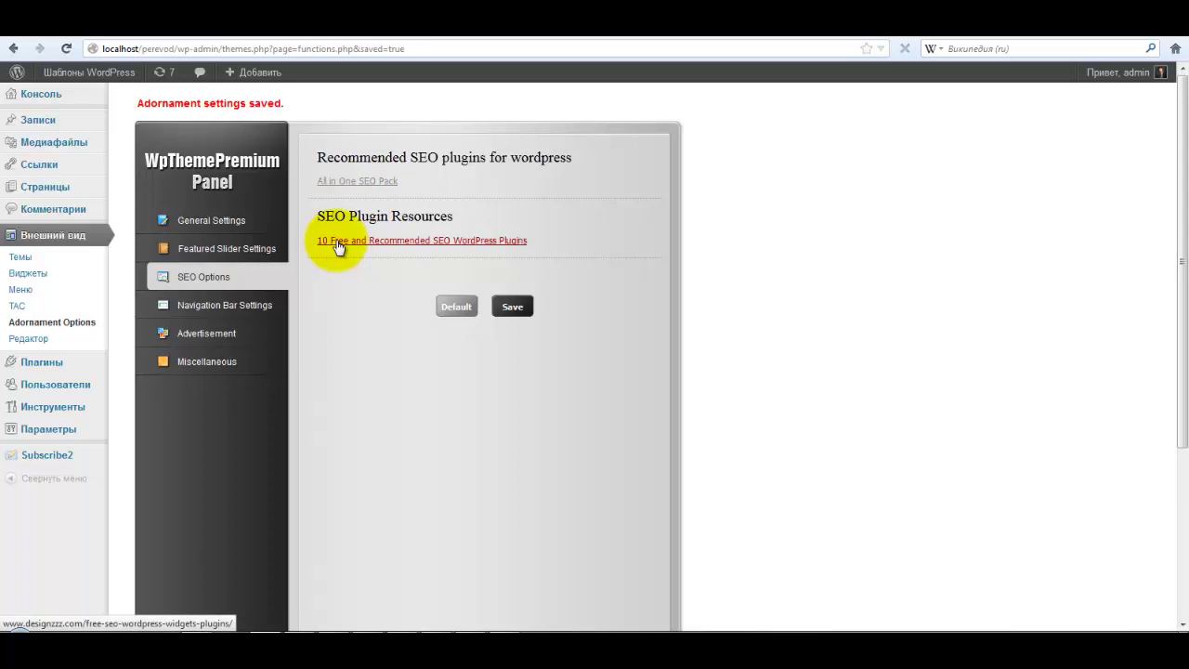
Open the "10 Free and Recommended SEO WordPress Plugins" link in a separate browser tab and look through the article's plugins.
{"action": "right_click", "coordinate": [393, 248]}
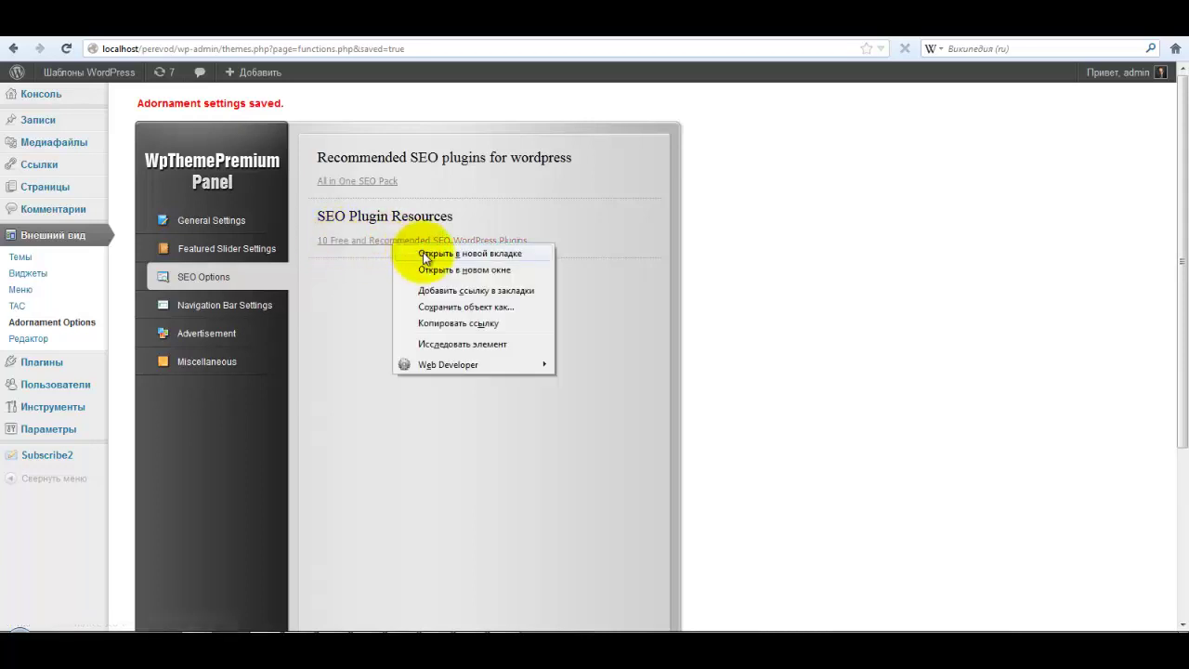
{"action": "left_click", "coordinate": [423, 253]}
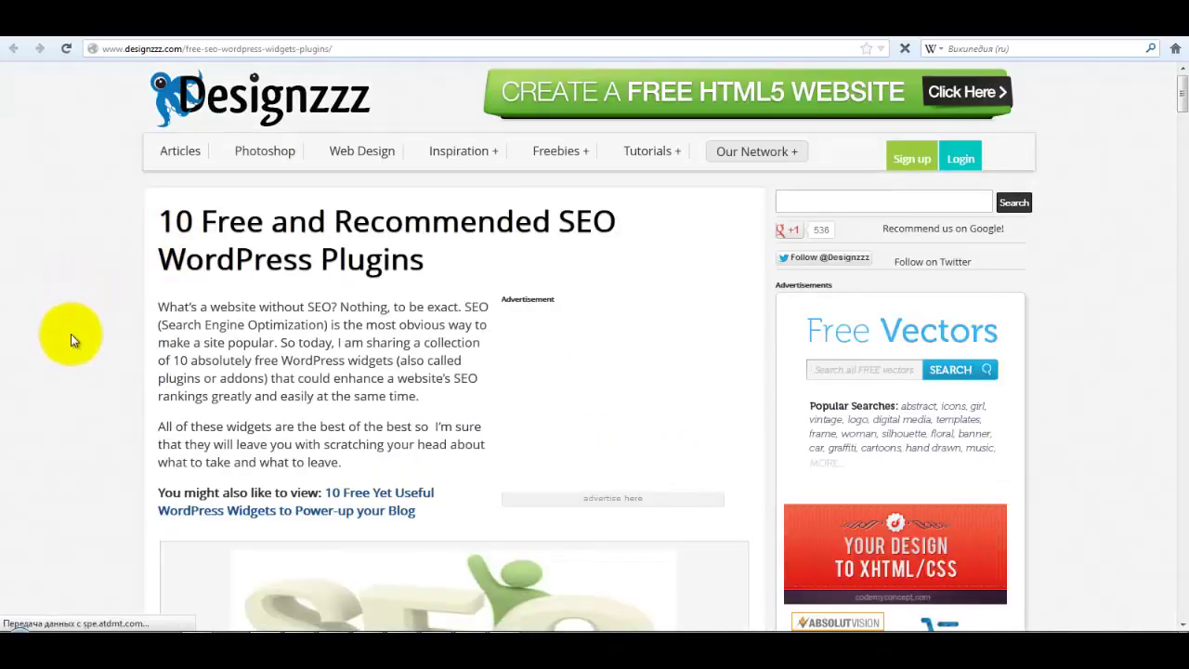
{"action": "scroll", "coordinate": [71, 333], "scroll_direction": "down", "scroll_amount": 7}
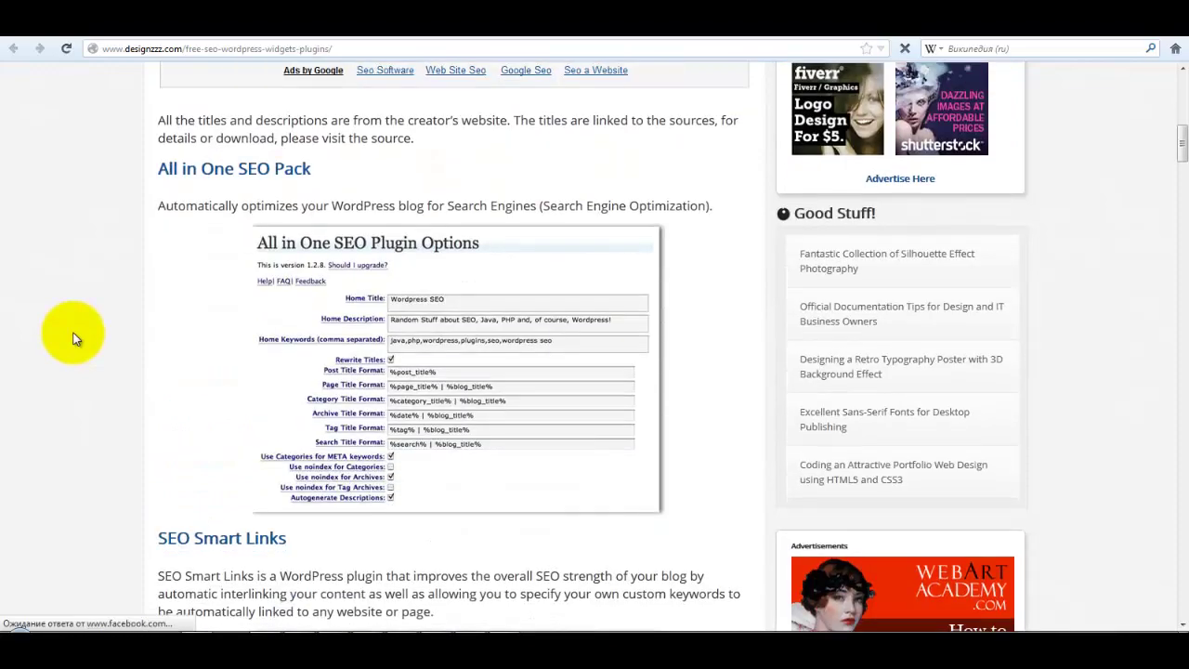
{"action": "scroll", "coordinate": [165, 418], "scroll_direction": "down", "scroll_amount": 5}
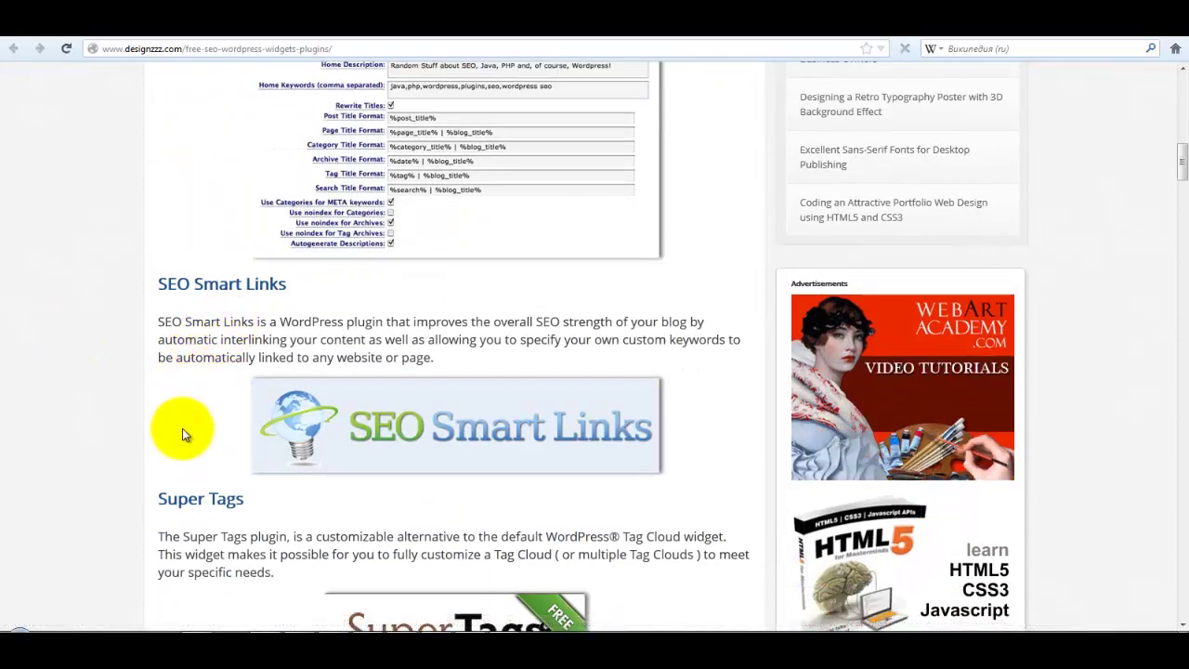
{"action": "scroll", "coordinate": [182, 429], "scroll_direction": "down", "scroll_amount": 12}
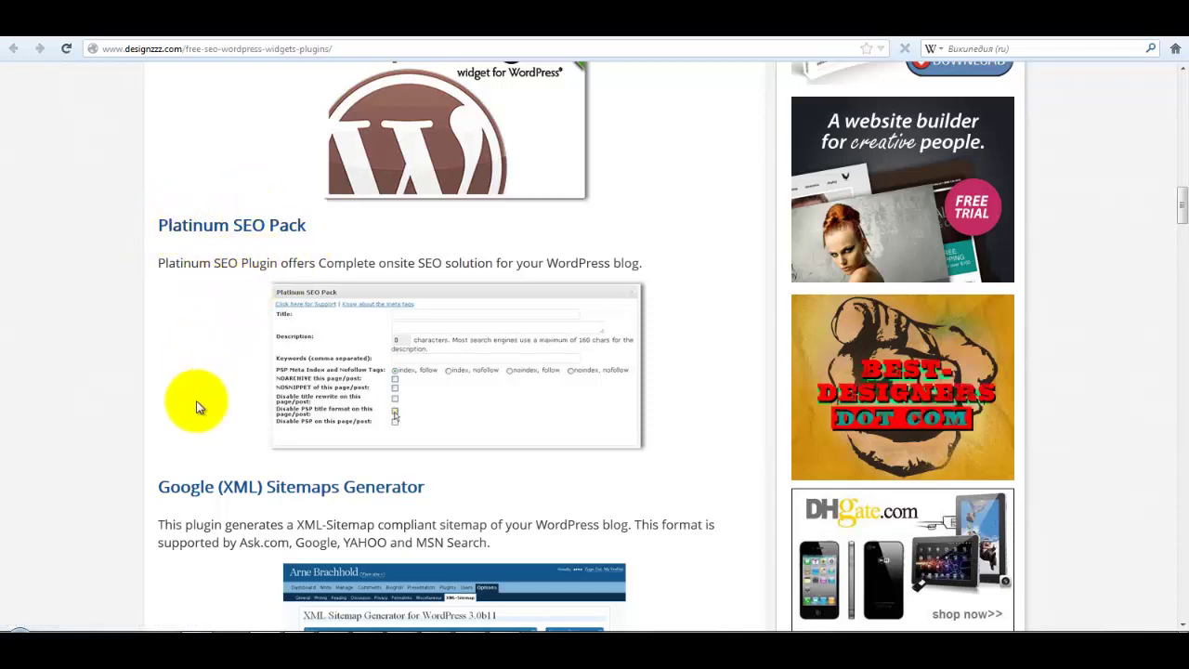
{"action": "scroll", "coordinate": [199, 403], "scroll_direction": "down", "scroll_amount": 3}
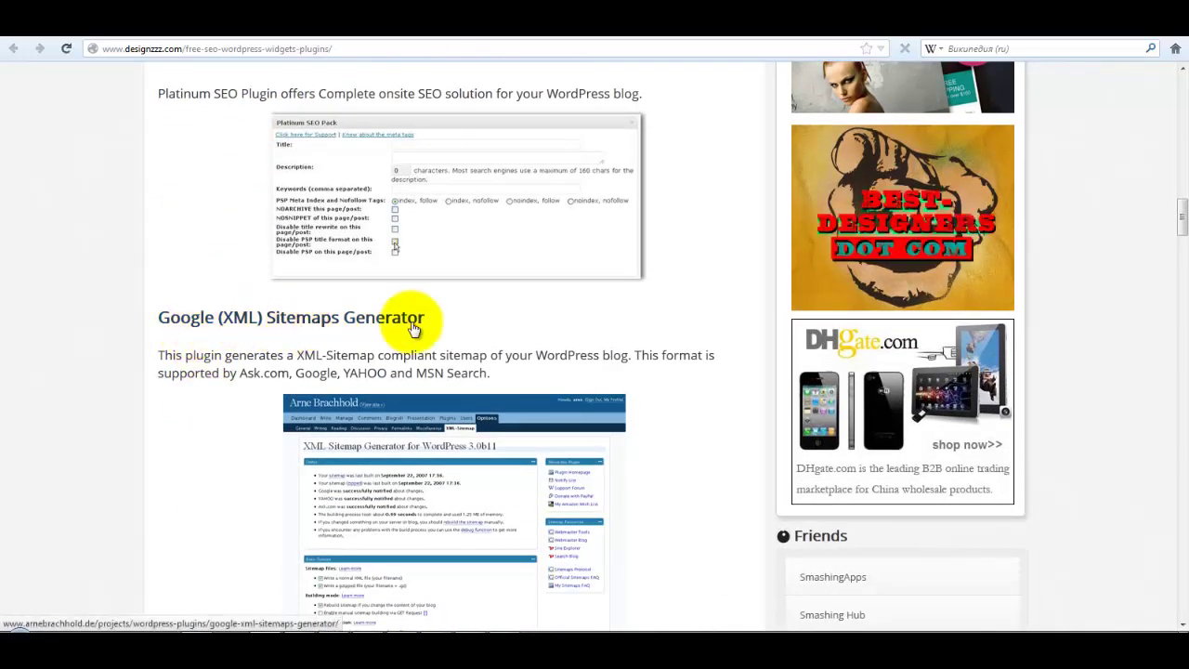
{"action": "scroll", "coordinate": [149, 404], "scroll_direction": "down", "scroll_amount": 3}
{"action": "scroll", "coordinate": [159, 399], "scroll_direction": "down", "scroll_amount": 4}
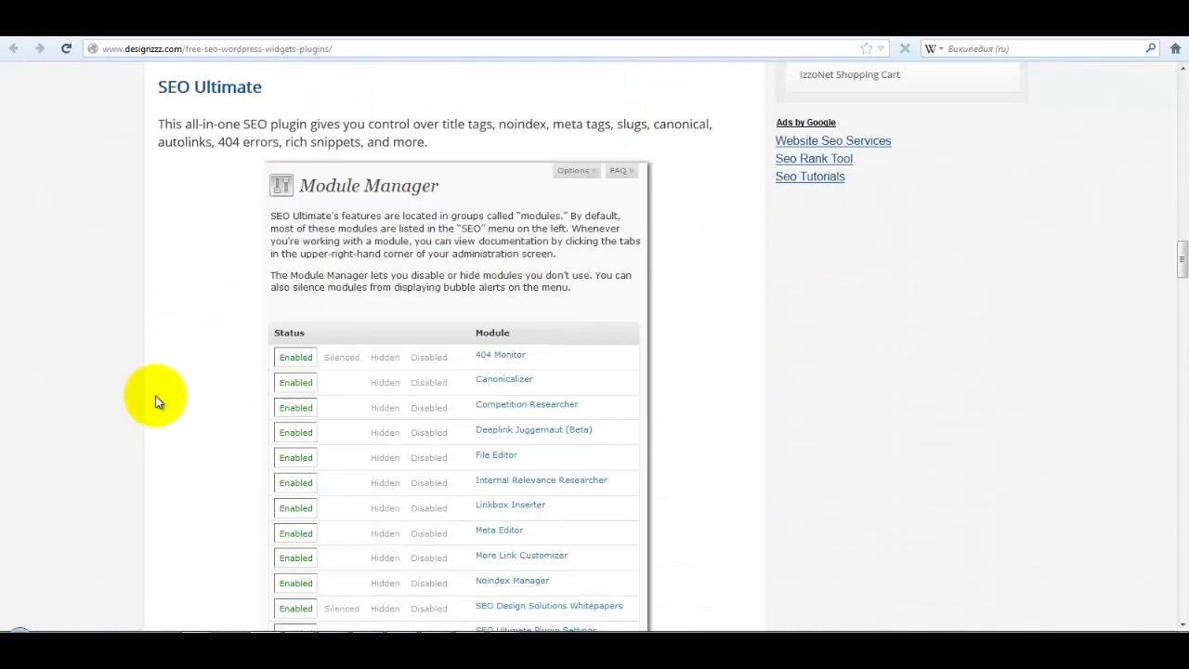
{"action": "scroll", "coordinate": [156, 402], "scroll_direction": "down", "scroll_amount": 8}
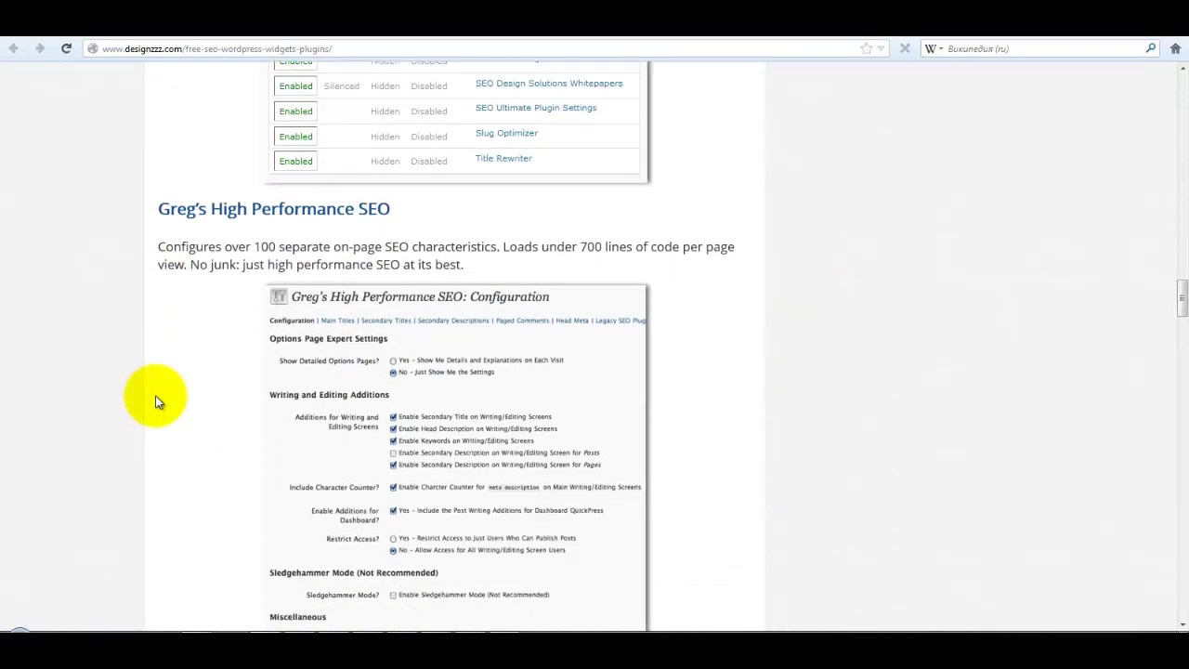
{"action": "scroll", "coordinate": [156, 402], "scroll_direction": "down", "scroll_amount": 5}
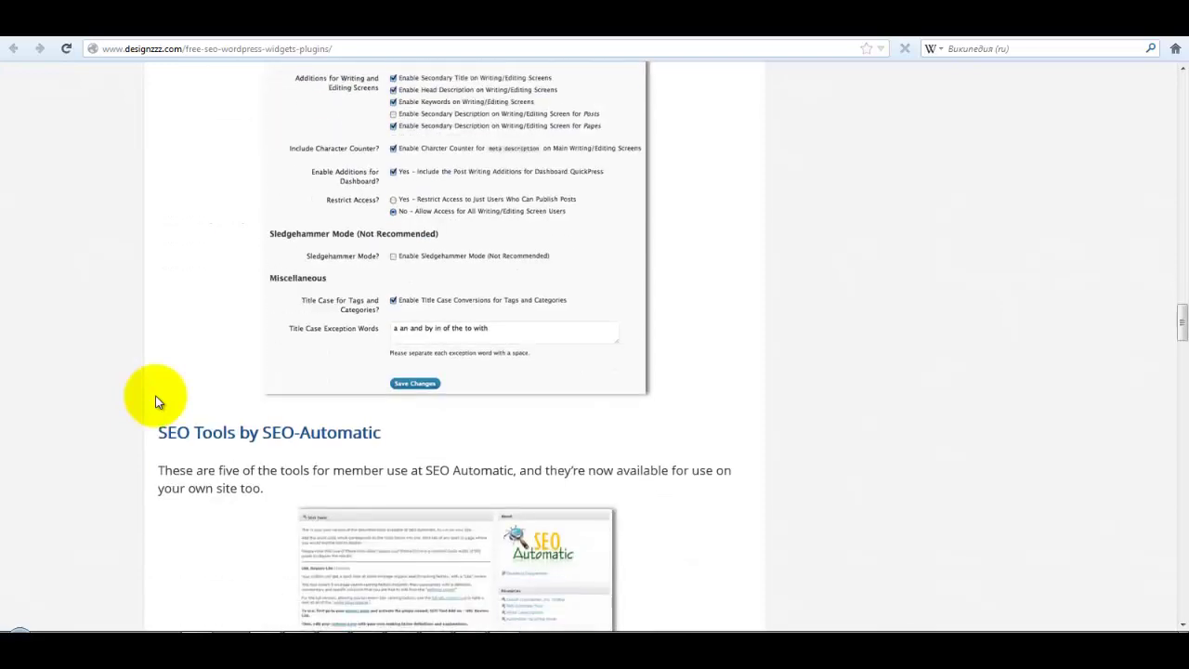
{"action": "scroll", "coordinate": [156, 401], "scroll_direction": "down", "scroll_amount": 5}
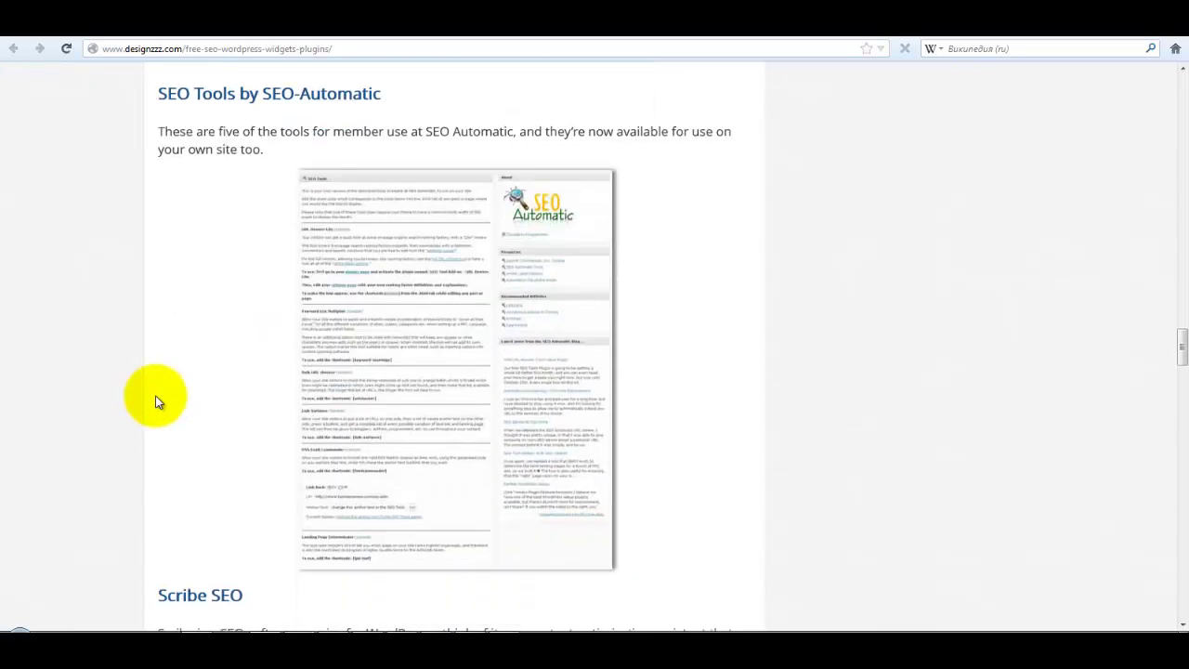
{"action": "scroll", "coordinate": [156, 401], "scroll_direction": "down", "scroll_amount": 7}
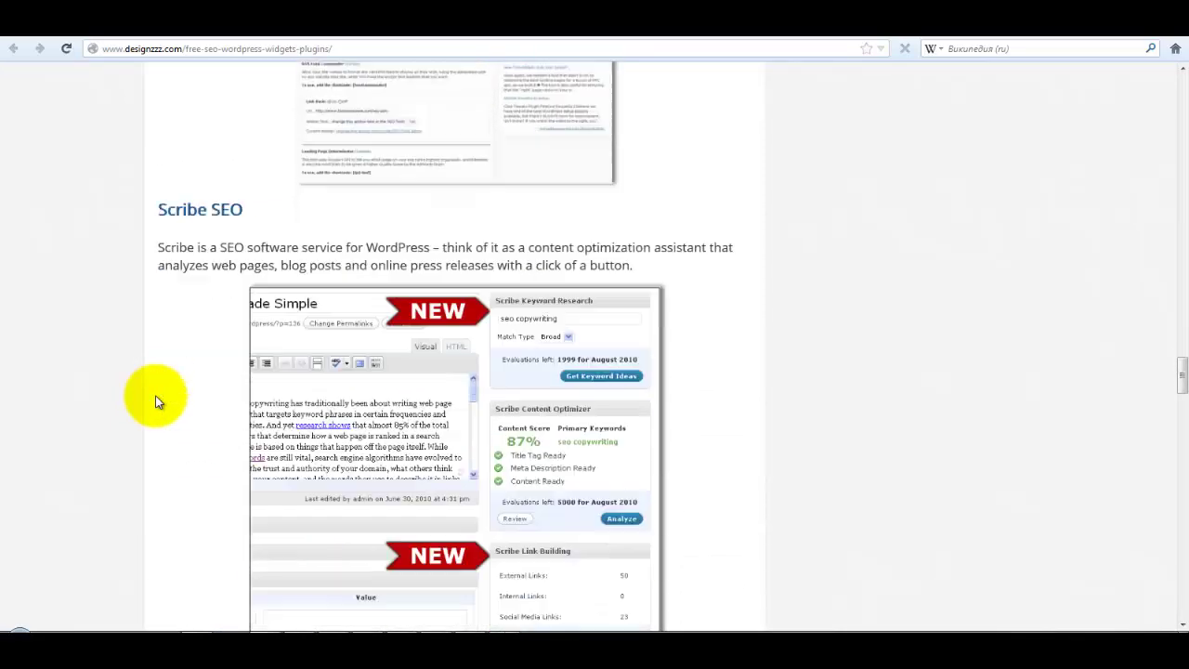
{"action": "scroll", "coordinate": [156, 401], "scroll_direction": "down", "scroll_amount": 7}
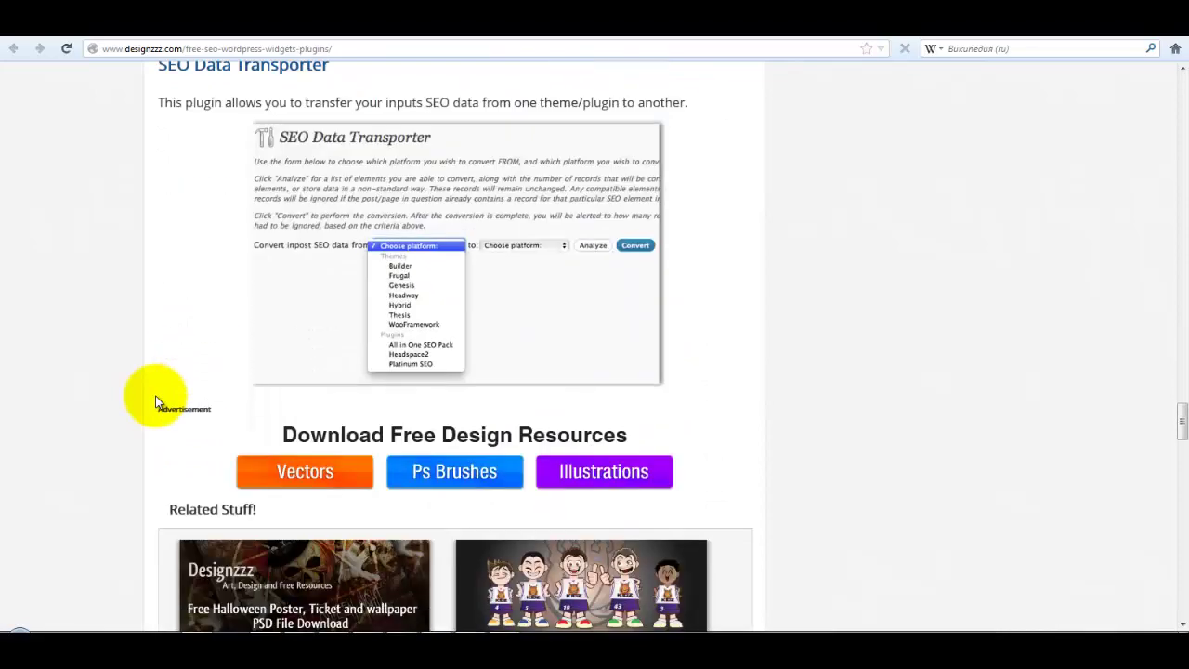
{"action": "scroll", "coordinate": [157, 401], "scroll_direction": "down", "scroll_amount": 2}
{"action": "scroll", "coordinate": [156, 398], "scroll_direction": "up", "scroll_amount": 15}
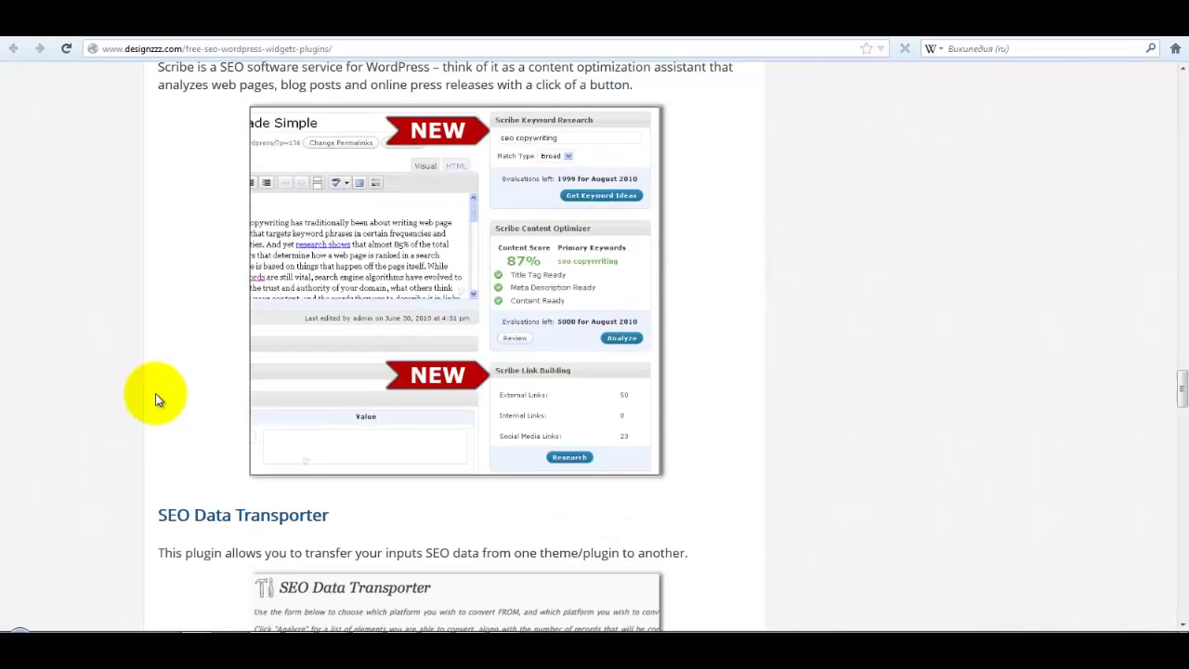
{"action": "scroll", "coordinate": [157, 392], "scroll_direction": "up", "scroll_amount": 20}
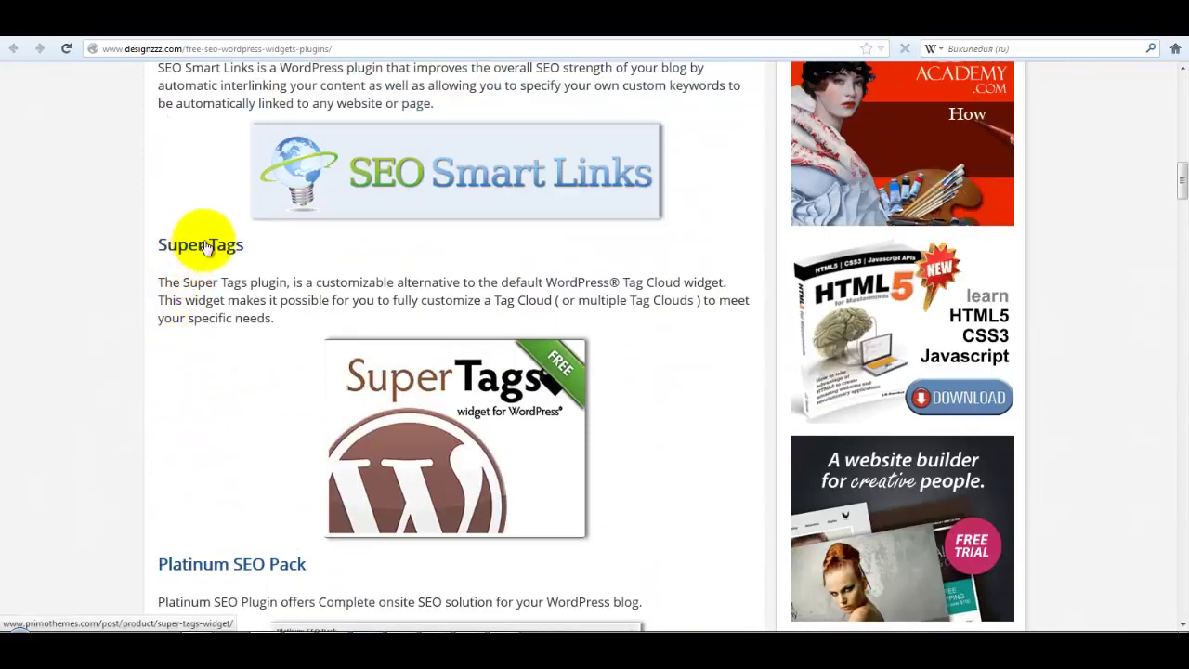
{"action": "scroll", "coordinate": [205, 390], "scroll_direction": "up", "scroll_amount": 20}
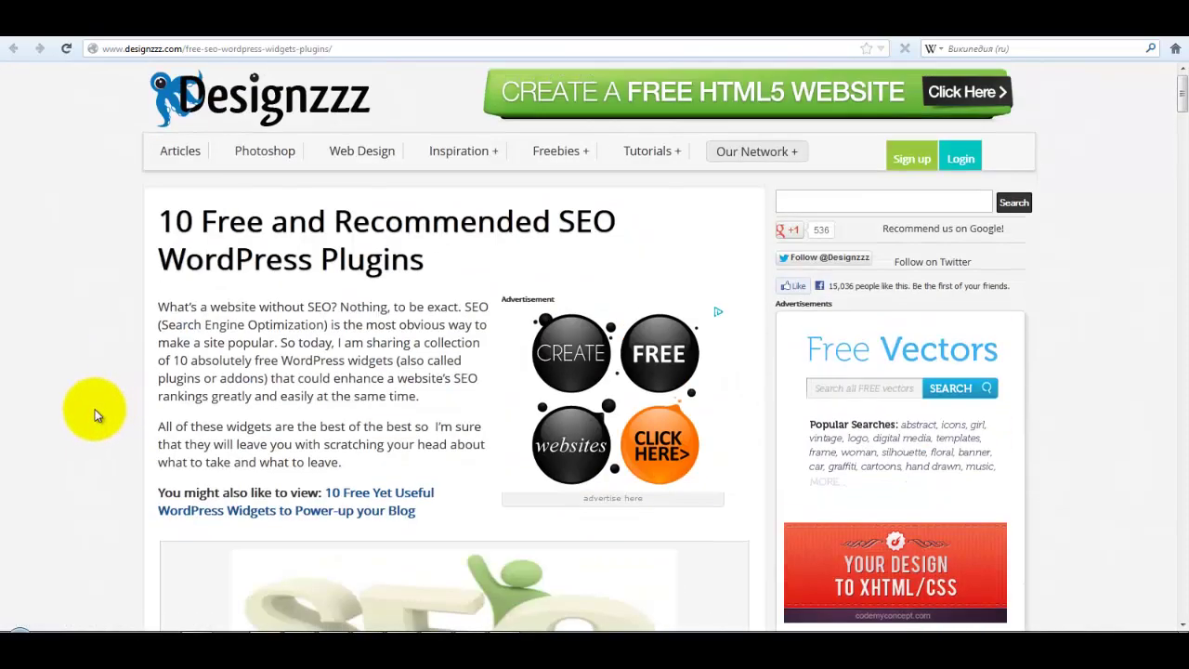
Return to the theme options, open Navigation Bar Settings and compare them with the menus on the site's homepage.
{"action": "left_click", "coordinate": [613, 35]}
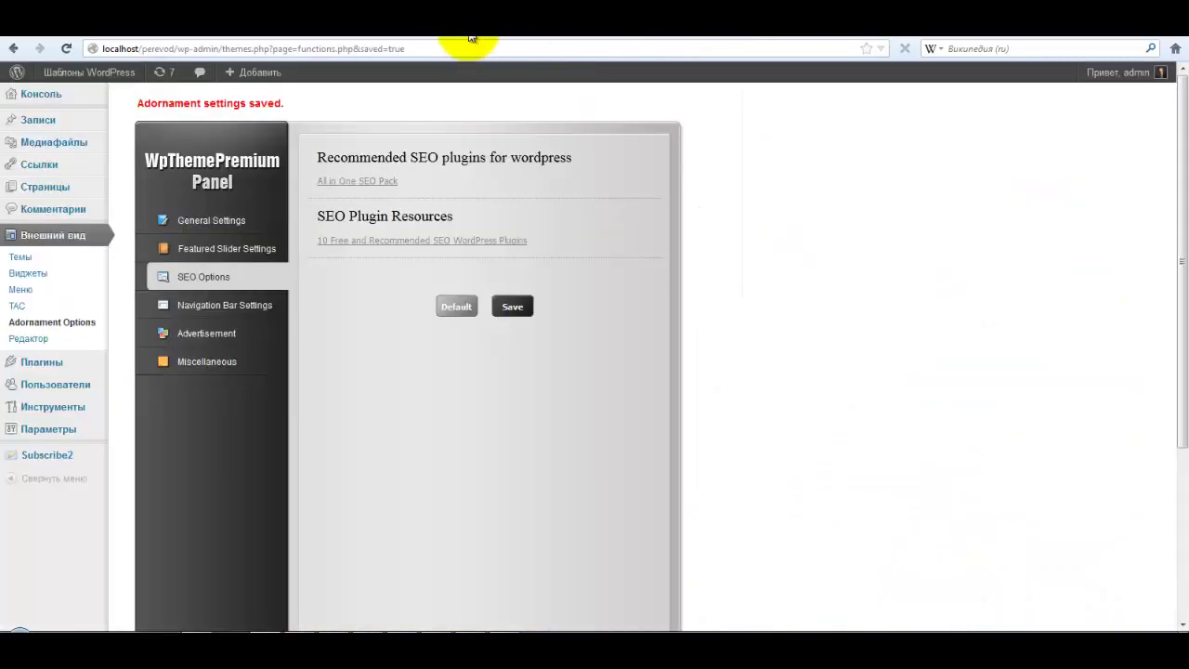
{"action": "left_click", "coordinate": [225, 312]}
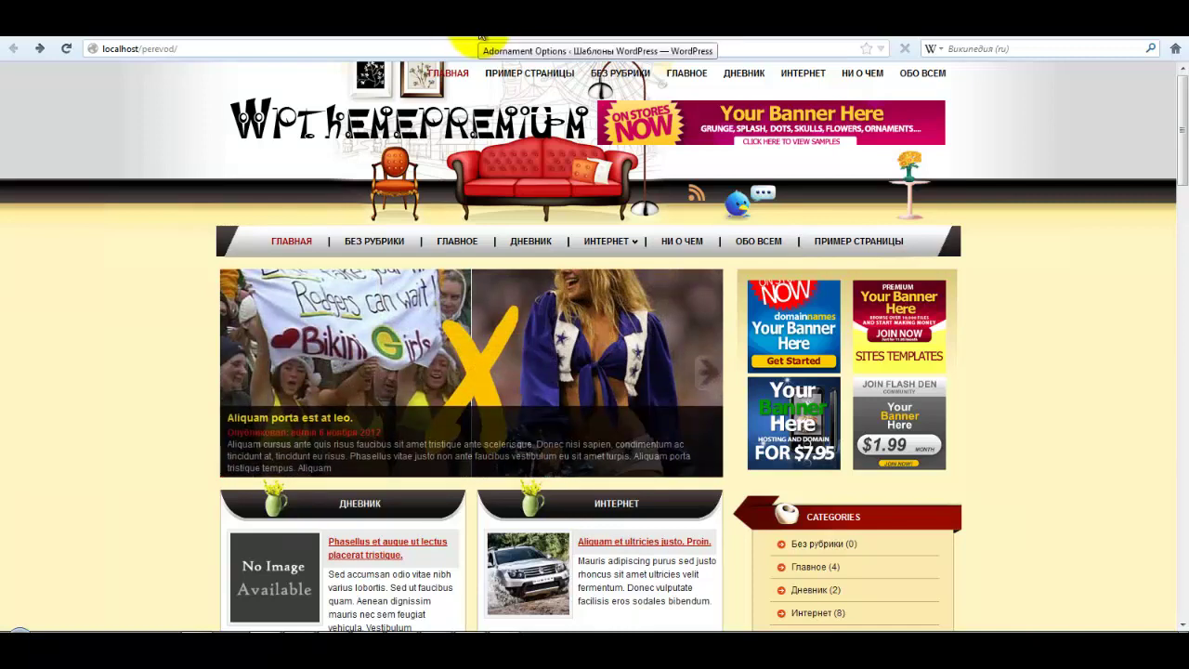
{"action": "left_click", "coordinate": [482, 35]}
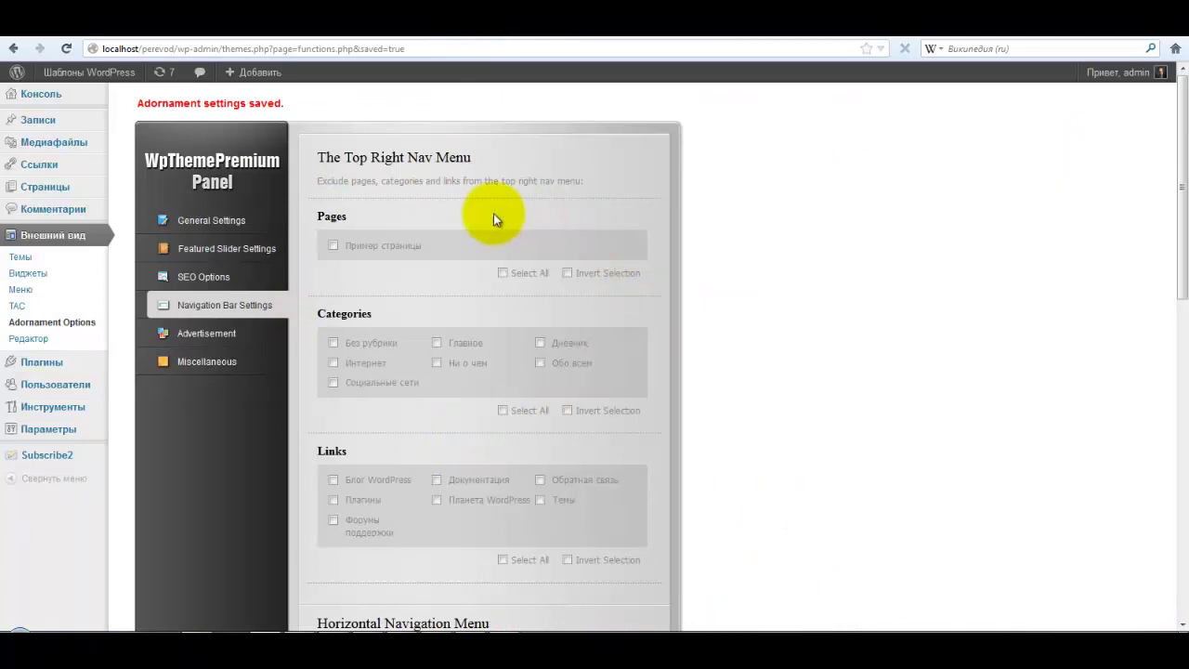
Look over the page, category and link exclusions for the Top Right Nav Menu and Horizontal Navigation Menu, plus the dropdown settings.
{"action": "scroll", "coordinate": [492, 217], "scroll_direction": "down", "scroll_amount": 2}
{"action": "scroll", "coordinate": [492, 218], "scroll_direction": "down", "scroll_amount": 6}
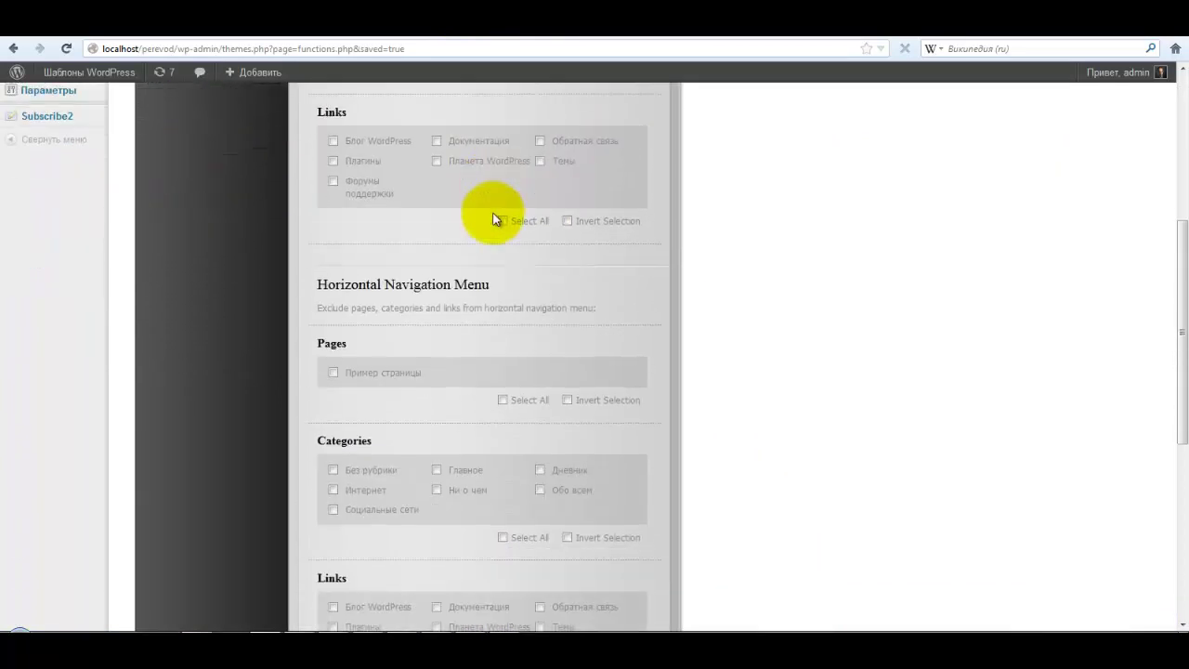
{"action": "scroll", "coordinate": [493, 219], "scroll_direction": "up", "scroll_amount": 8}
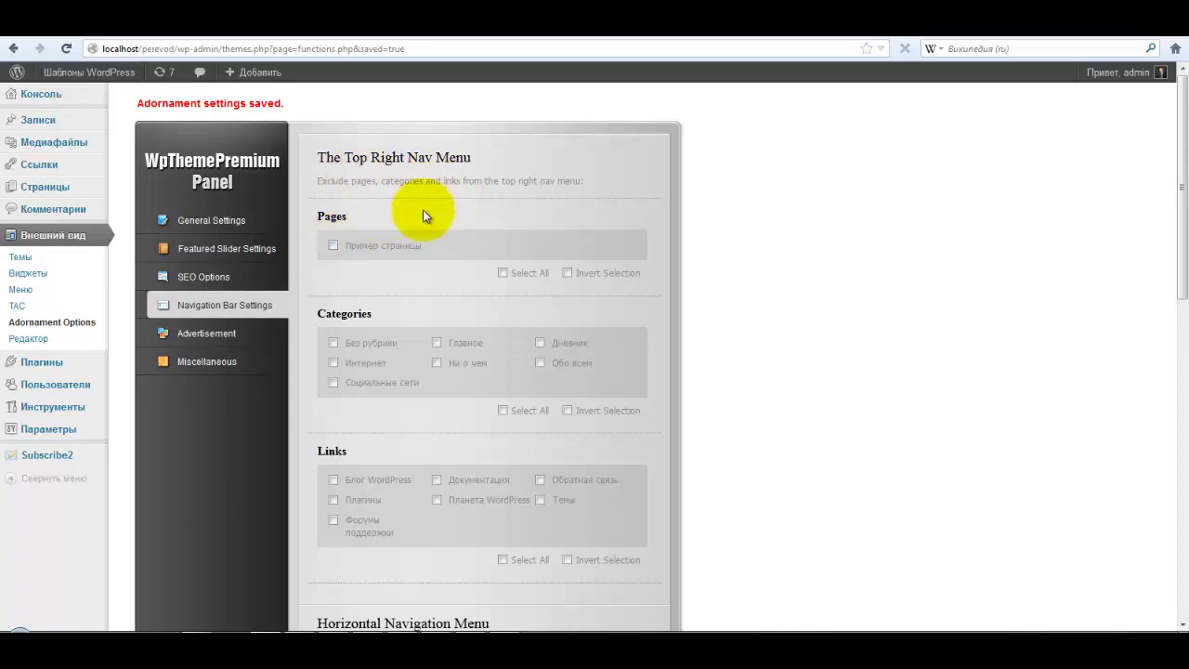
{"action": "scroll", "coordinate": [434, 229], "scroll_direction": "down", "scroll_amount": 4}
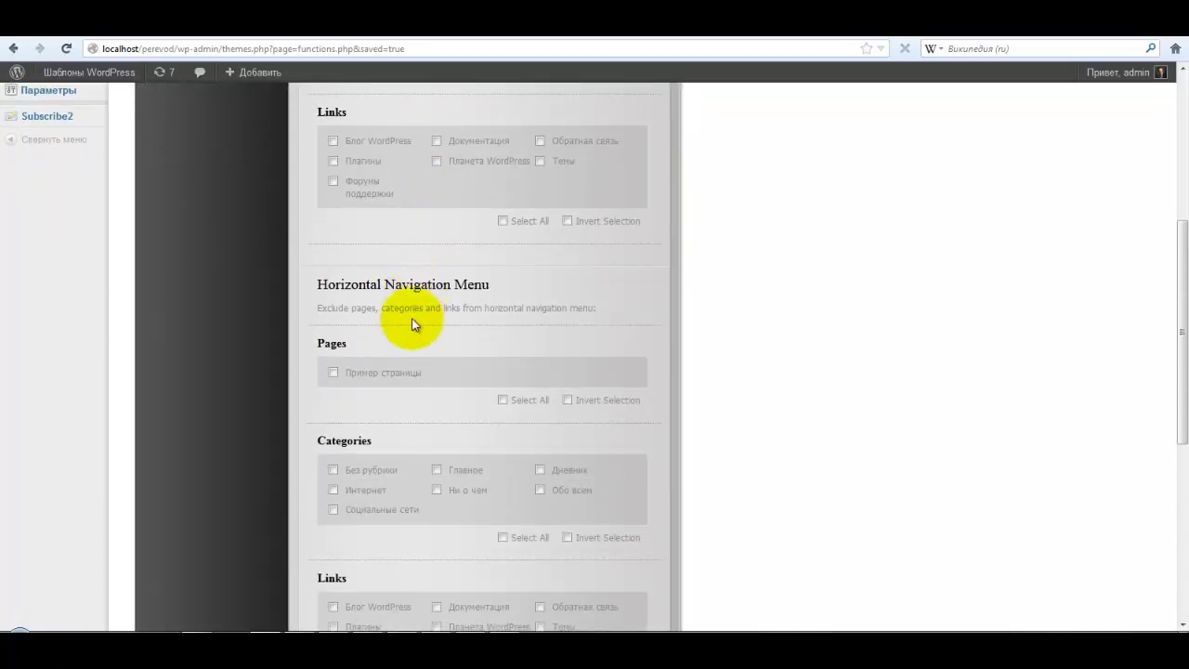
{"action": "scroll", "coordinate": [409, 336], "scroll_direction": "down", "scroll_amount": 3}
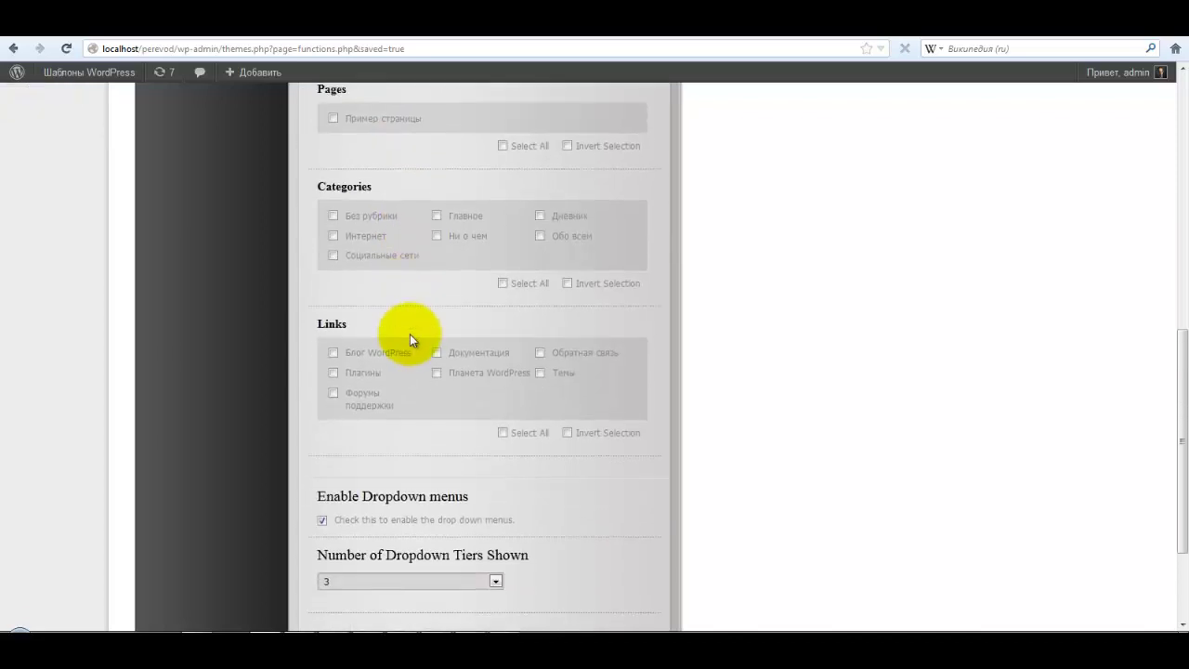
{"action": "scroll", "coordinate": [410, 334], "scroll_direction": "down", "scroll_amount": 2}
{"action": "scroll", "coordinate": [409, 334], "scroll_direction": "down", "scroll_amount": 1}
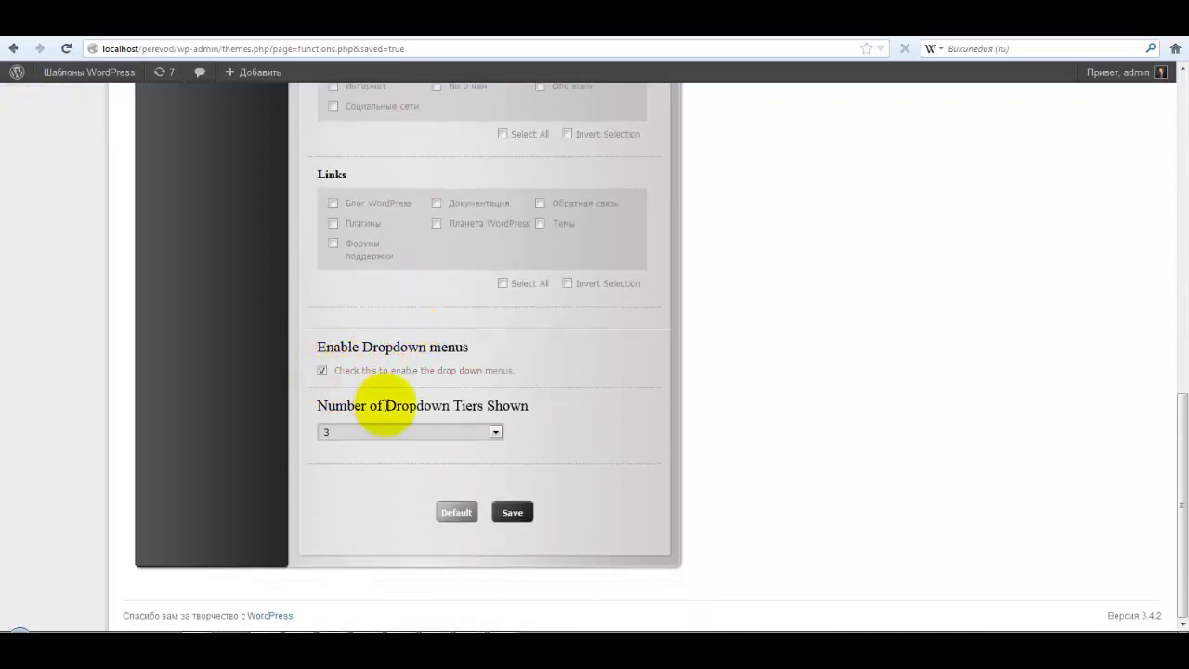
View the choices for Number of Dropdown Tiers Shown and close the list without changing the selection.
{"action": "left_click", "coordinate": [497, 432]}
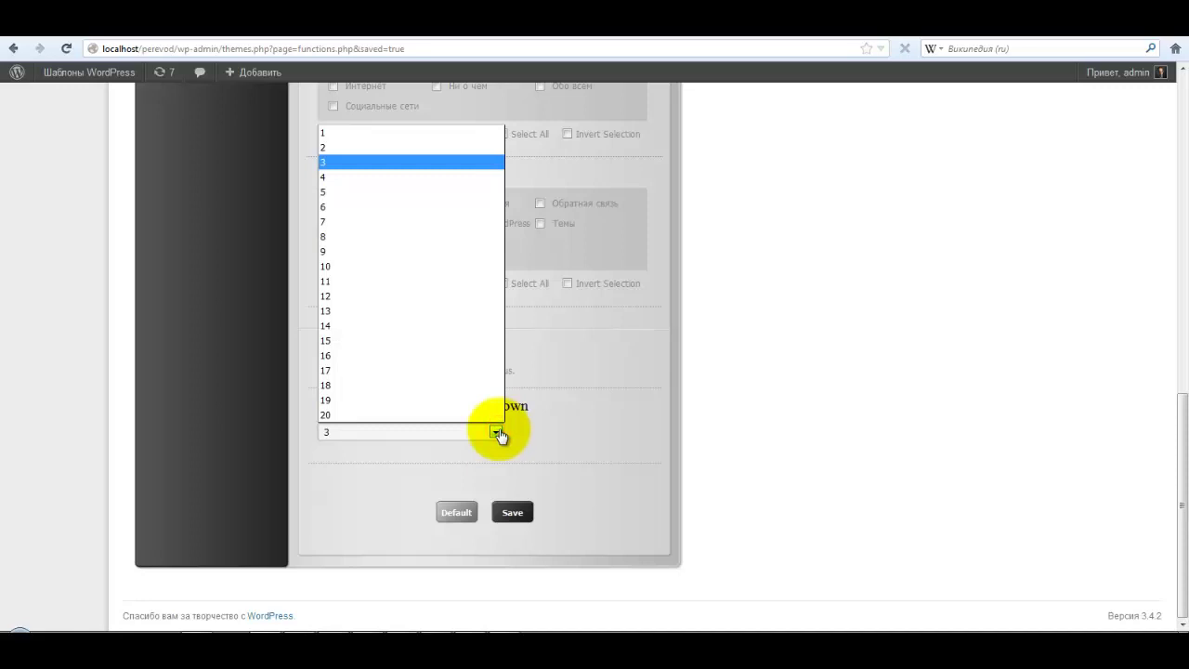
{"action": "left_click", "coordinate": [499, 433]}
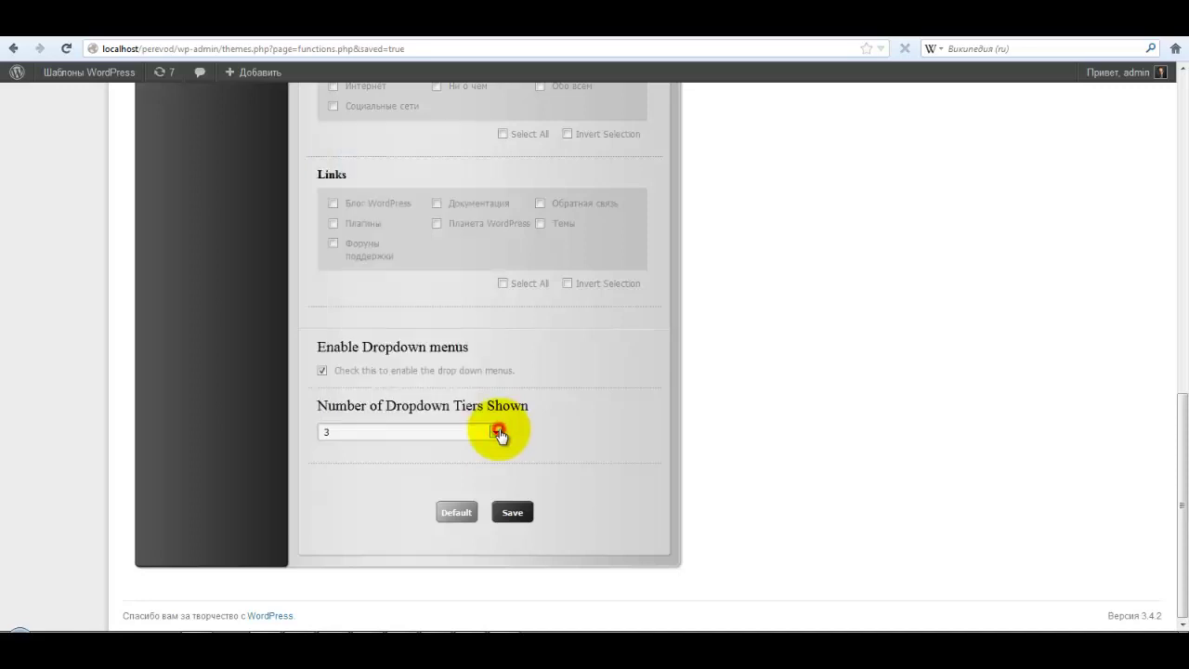
{"action": "left_click", "coordinate": [518, 366]}
{"action": "scroll", "coordinate": [523, 368], "scroll_direction": "up", "scroll_amount": 3}
{"action": "scroll", "coordinate": [523, 368], "scroll_direction": "up", "scroll_amount": 4}
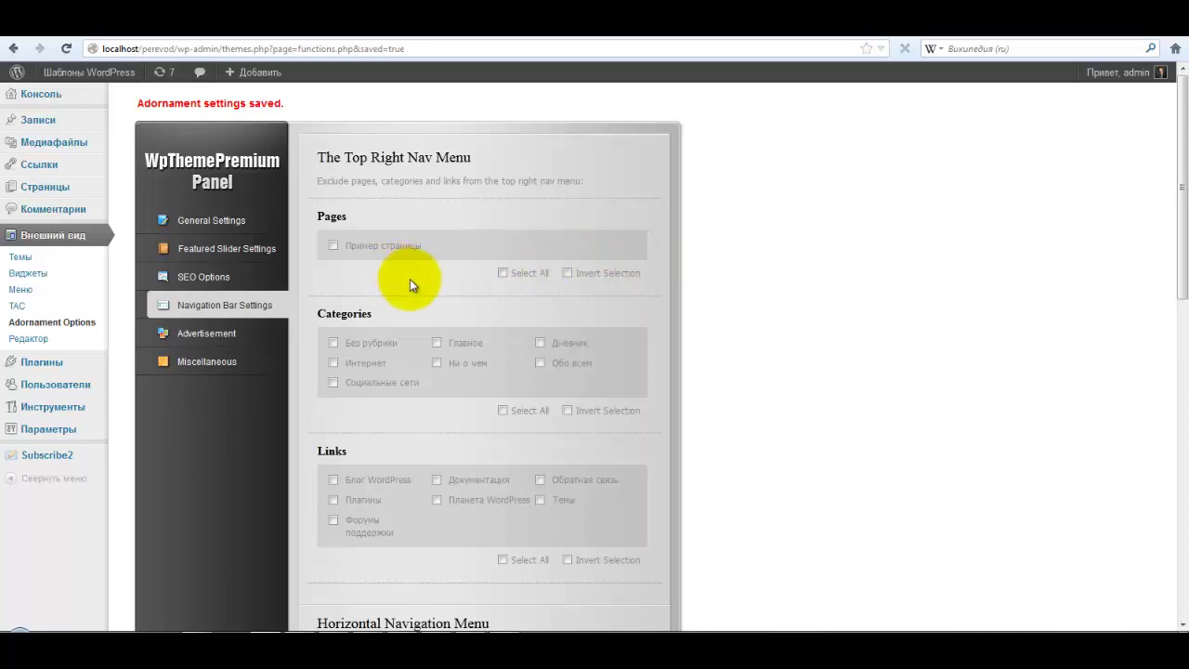
After checking the homepage menus, exclude the category "Без рубрики" from the Top Right Nav Menu and save the theme settings.
{"action": "left_click", "coordinate": [613, 41]}
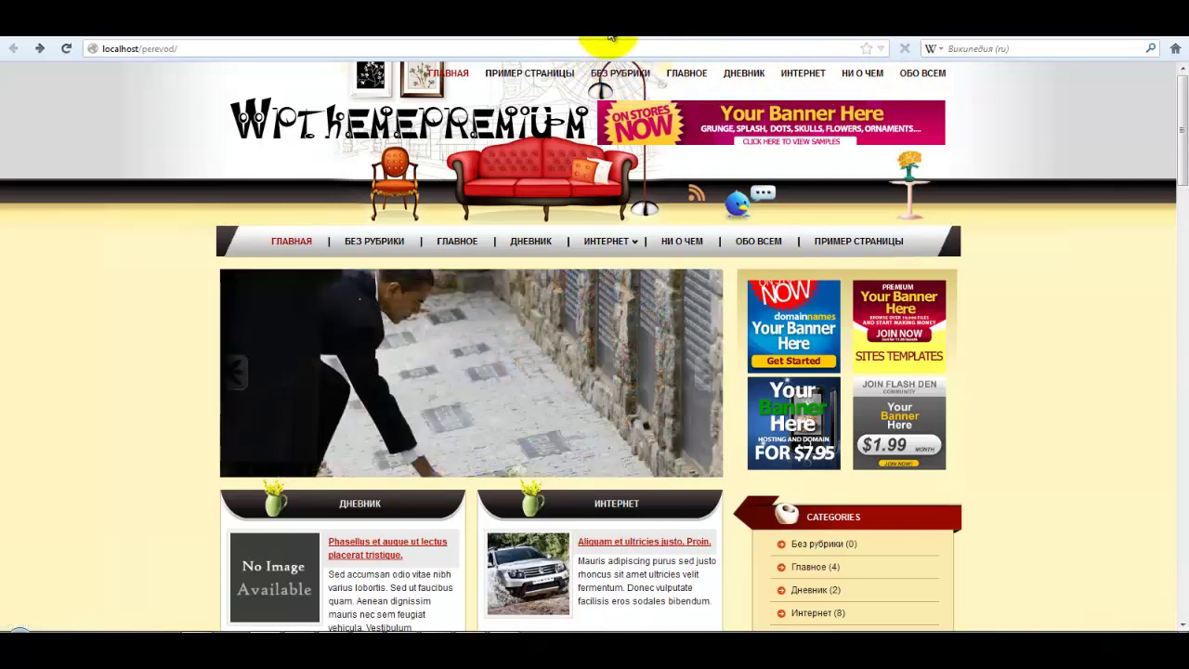
{"action": "left_click", "coordinate": [547, 37]}
{"action": "scroll", "coordinate": [688, 332], "scroll_direction": "down", "scroll_amount": 2}
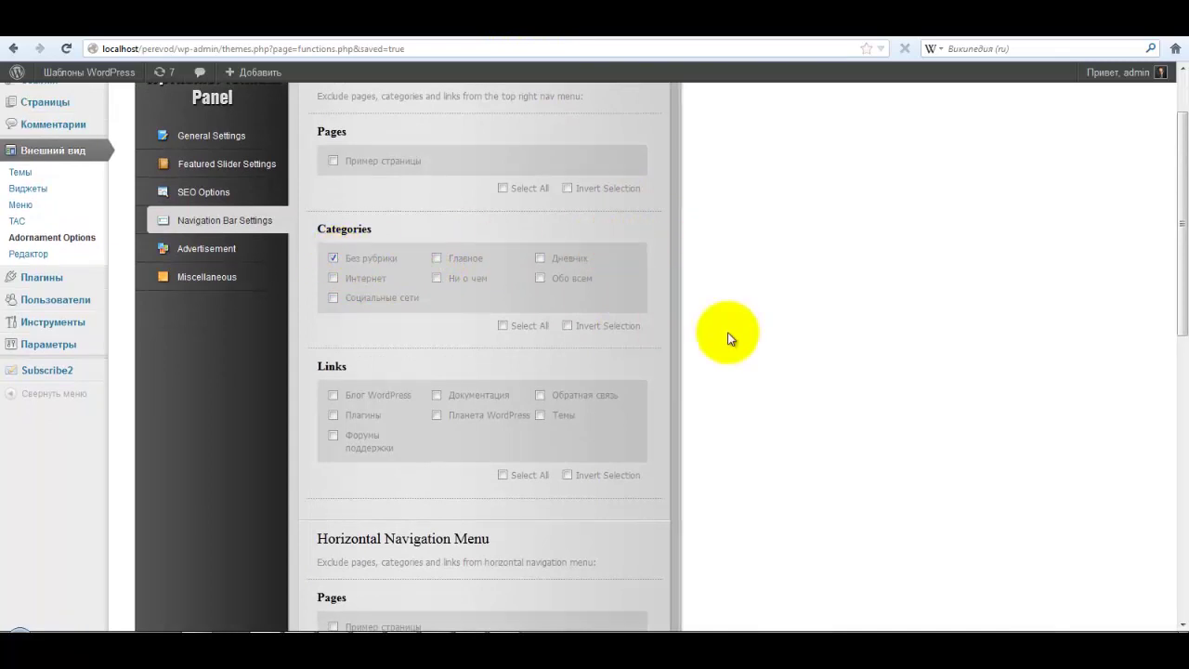
{"action": "scroll", "coordinate": [730, 338], "scroll_direction": "down", "scroll_amount": 1}
{"action": "scroll", "coordinate": [728, 335], "scroll_direction": "down", "scroll_amount": 5}
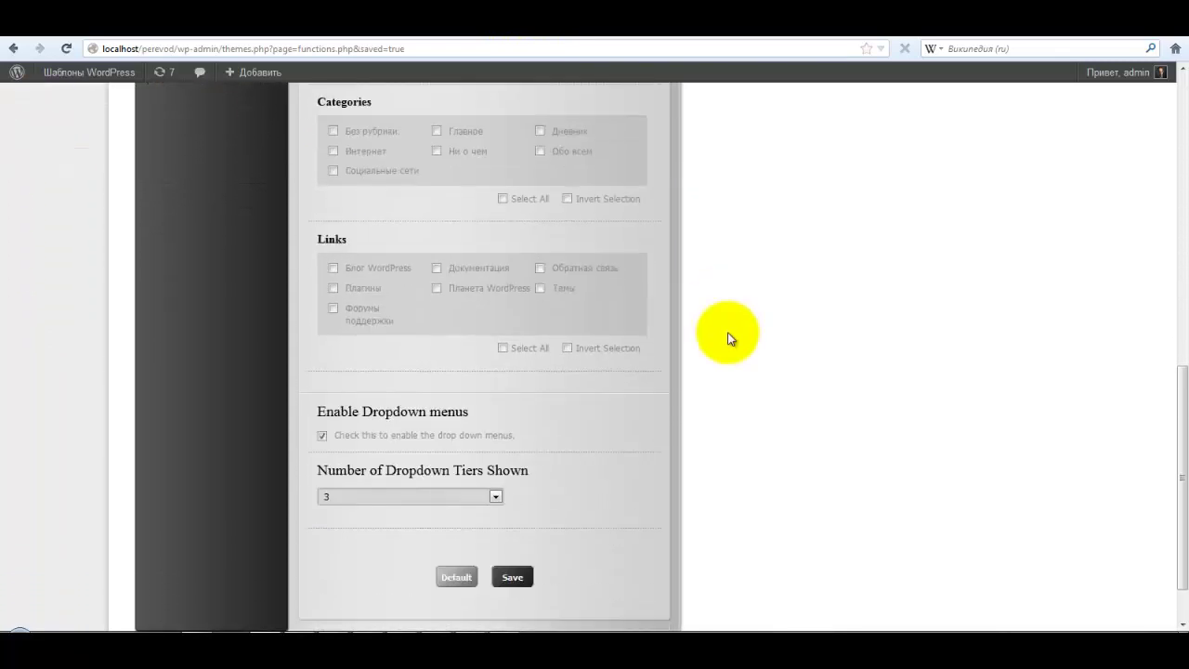
{"action": "left_click", "coordinate": [503, 516]}
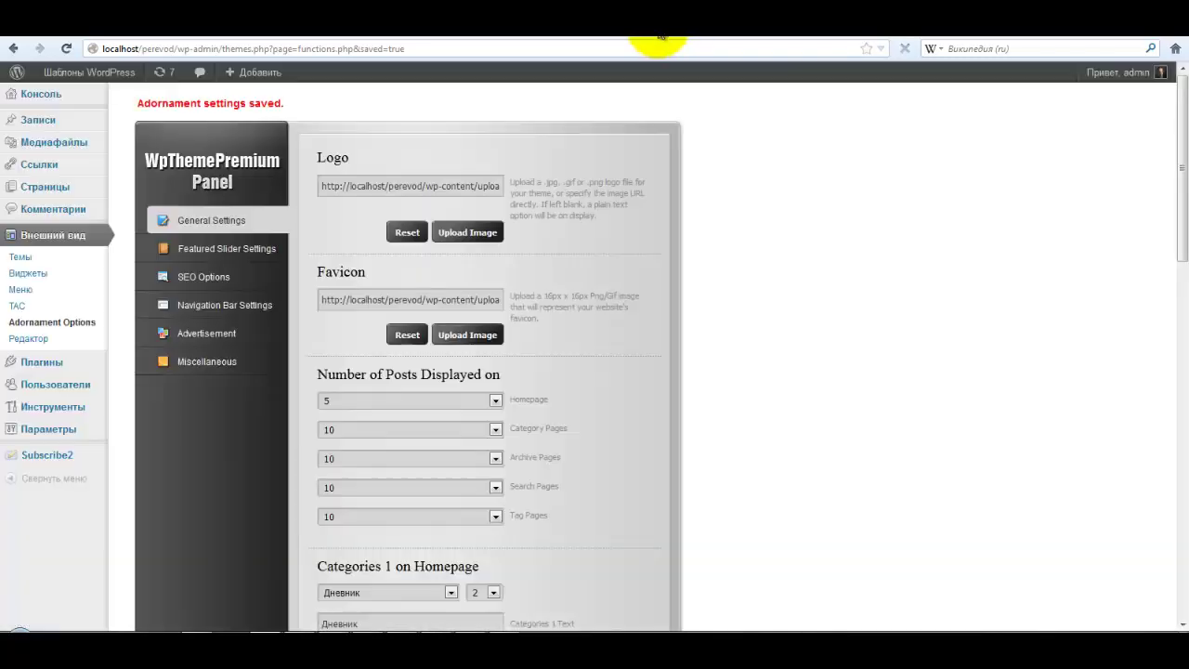
Reload the site's homepage to check its top right menu, and return to the theme options.
{"action": "left_click", "coordinate": [661, 36]}
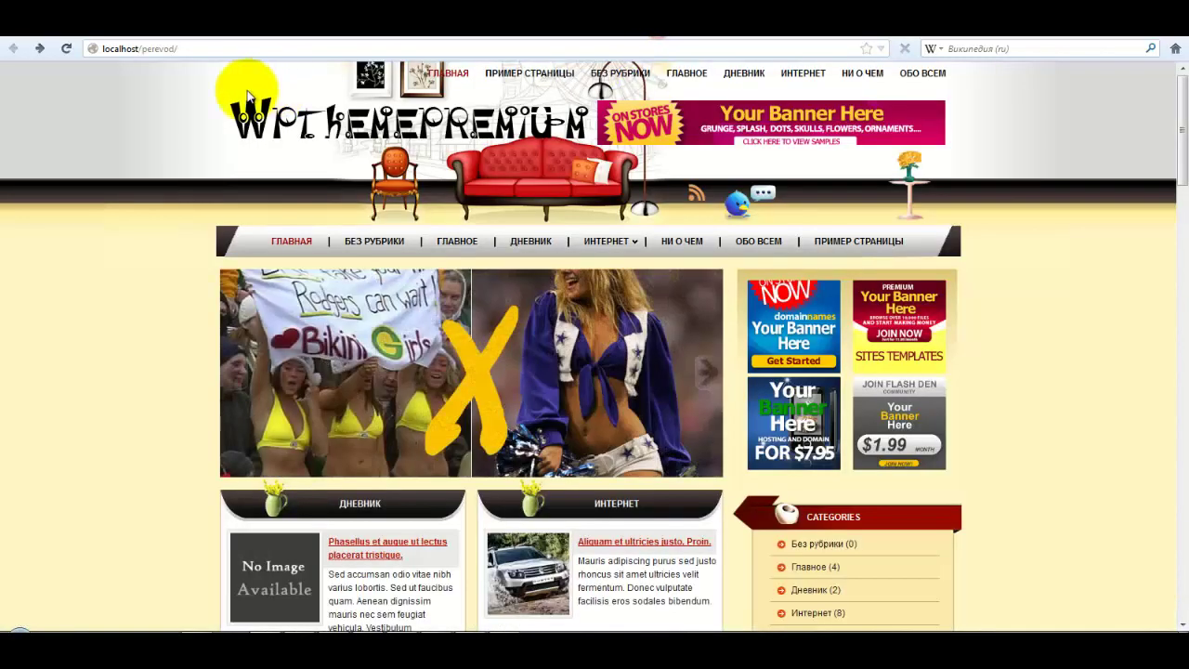
{"action": "left_click", "coordinate": [60, 50]}
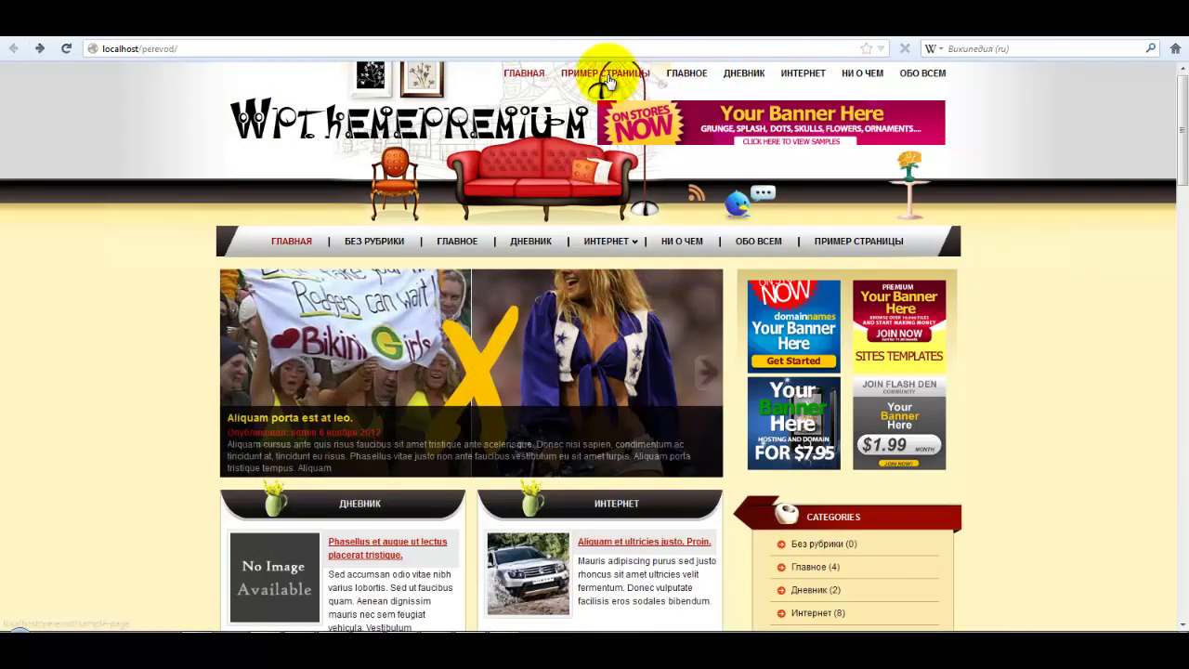
{"action": "left_click", "coordinate": [535, 38]}
Reopen Navigation Bar Settings and view the exclusion lists of the Top Right Nav Menu.
{"action": "scroll", "coordinate": [743, 385], "scroll_direction": "down", "scroll_amount": 3}
{"action": "scroll", "coordinate": [722, 380], "scroll_direction": "up", "scroll_amount": 3}
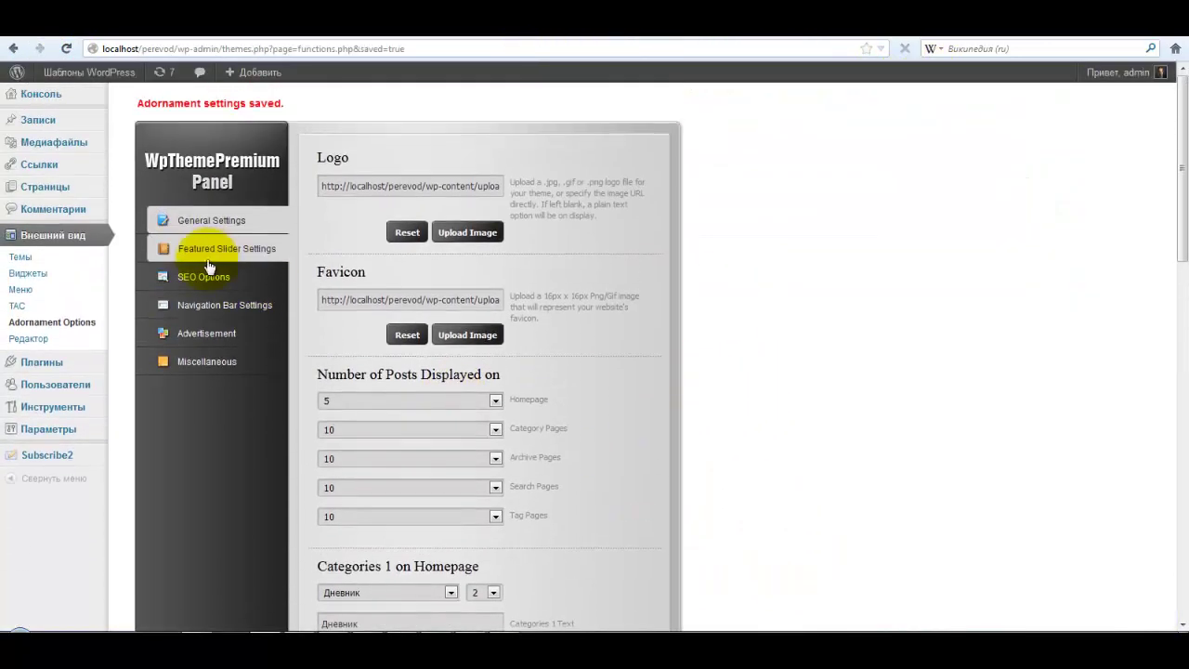
{"action": "left_click", "coordinate": [232, 305]}
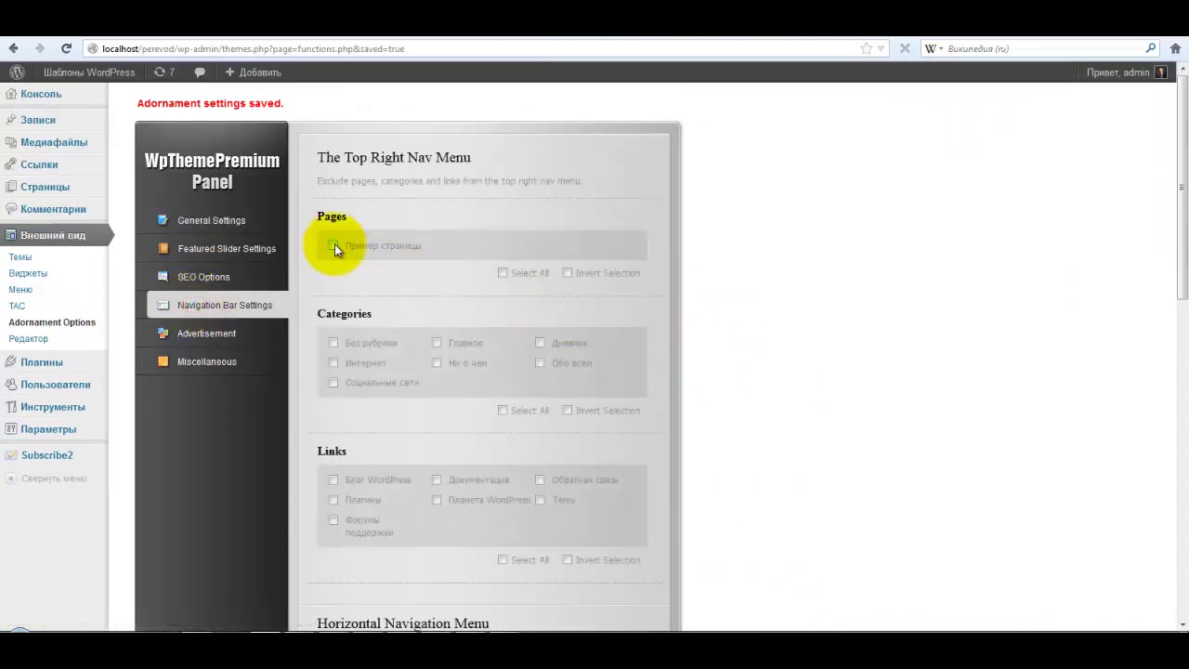
{"action": "scroll", "coordinate": [343, 260], "scroll_direction": "down", "scroll_amount": 2}
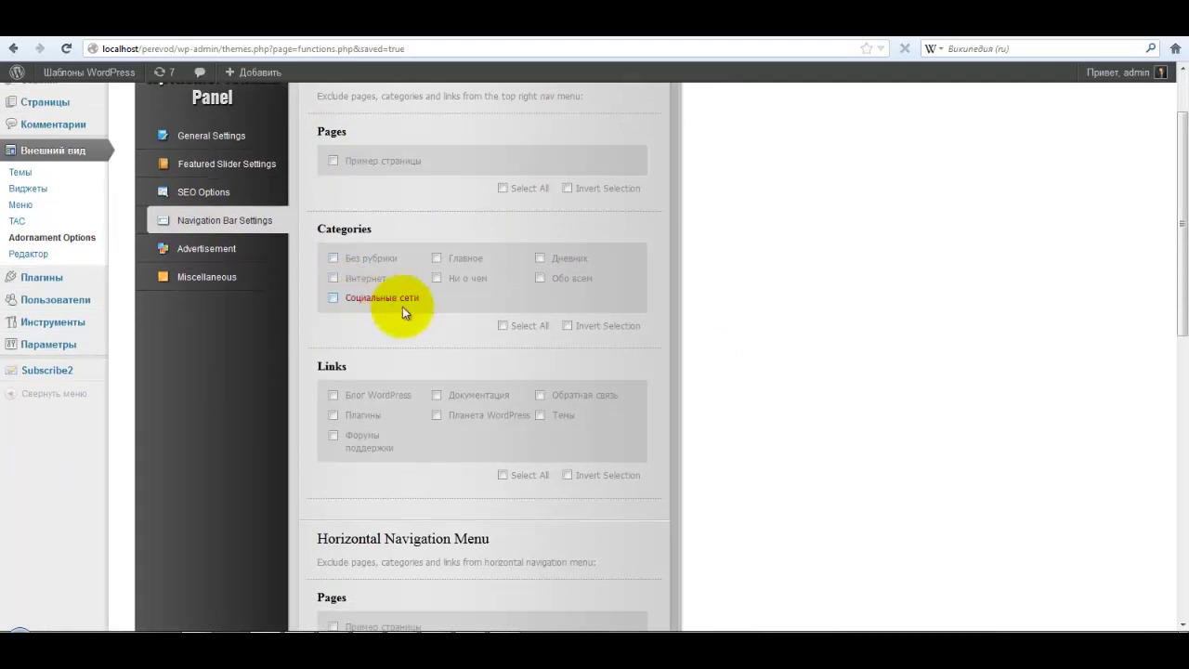
Exclude all categories from the Top Right Nav Menu and save the theme settings.
{"action": "left_click", "coordinate": [502, 325]}
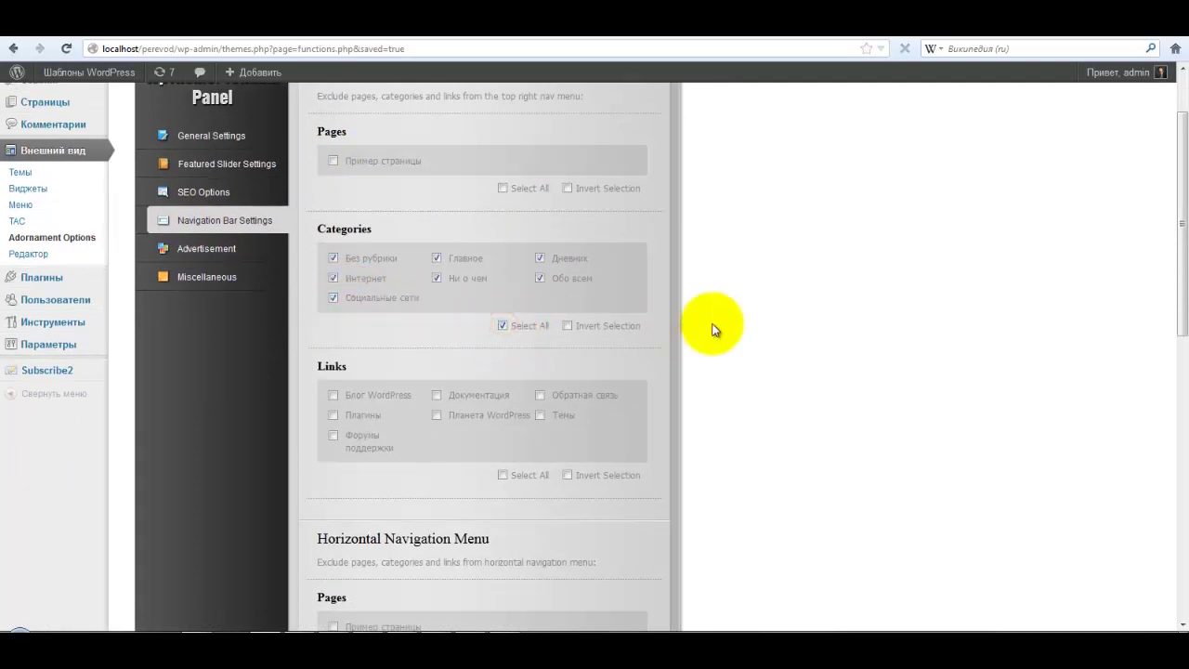
{"action": "scroll", "coordinate": [740, 401], "scroll_direction": "down", "scroll_amount": 7}
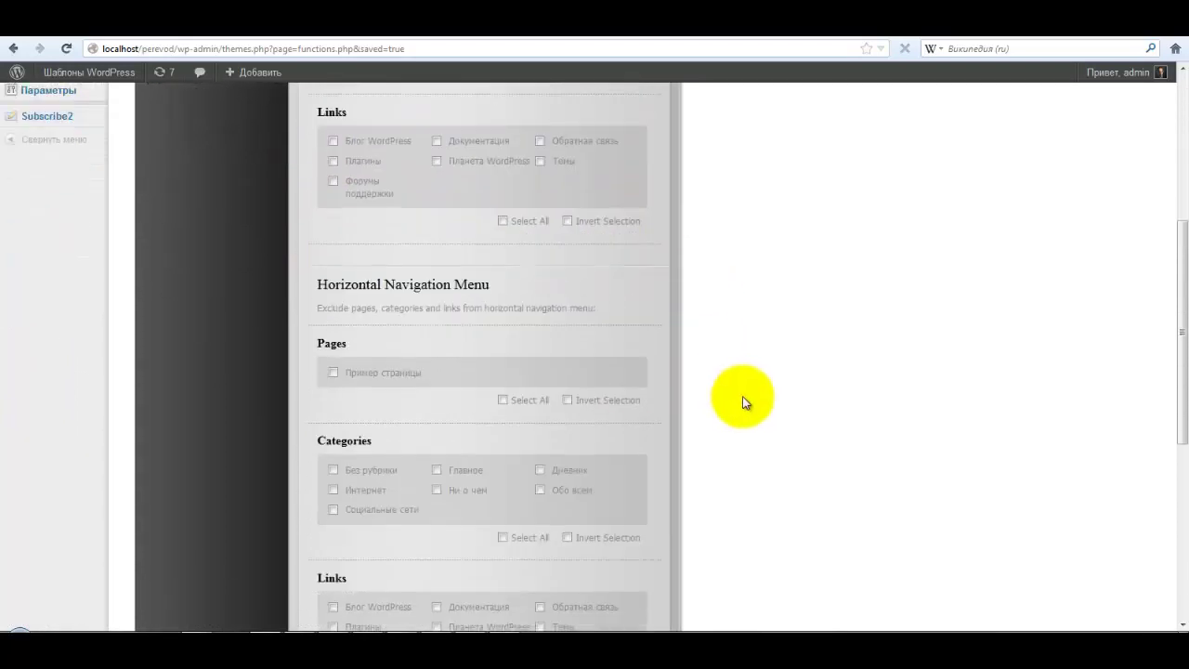
{"action": "left_click", "coordinate": [525, 514]}
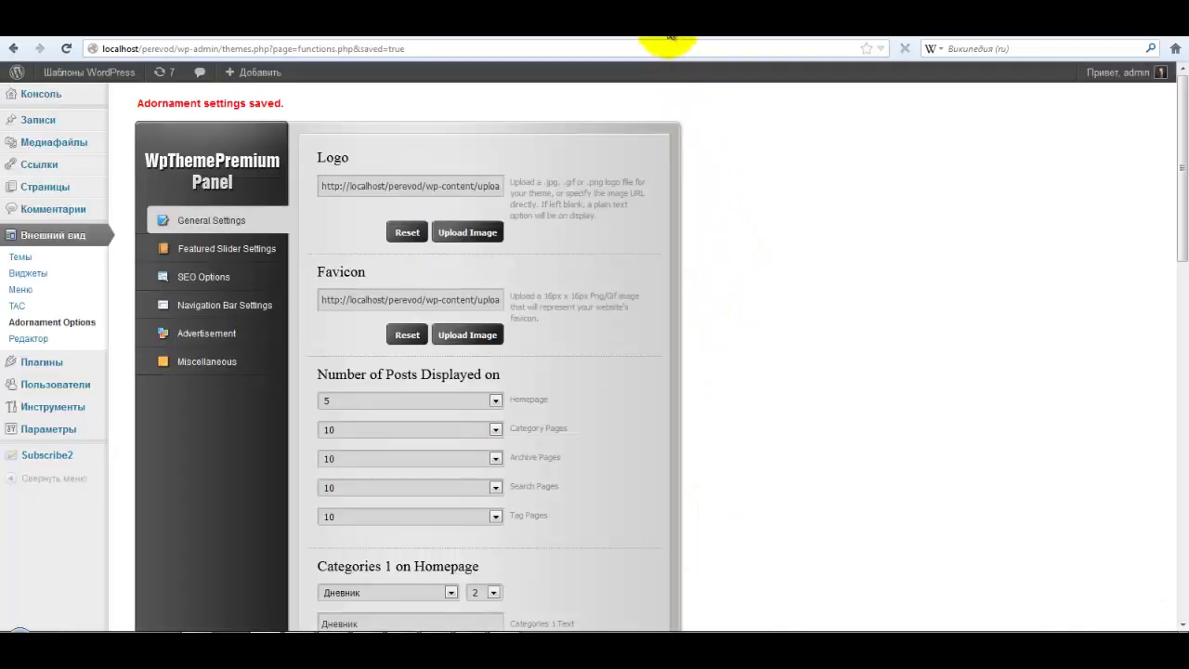
Reload the site's homepage to check the top right menu without categories, and return to the theme options.
{"action": "left_click", "coordinate": [671, 37]}
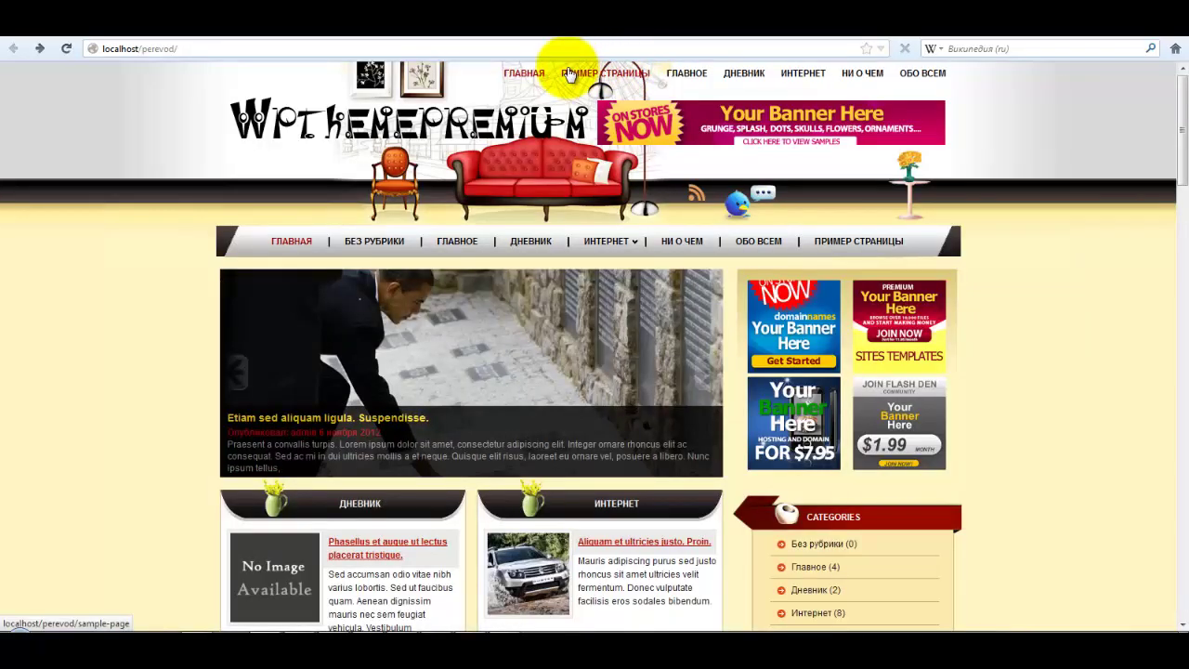
{"action": "left_click", "coordinate": [66, 49]}
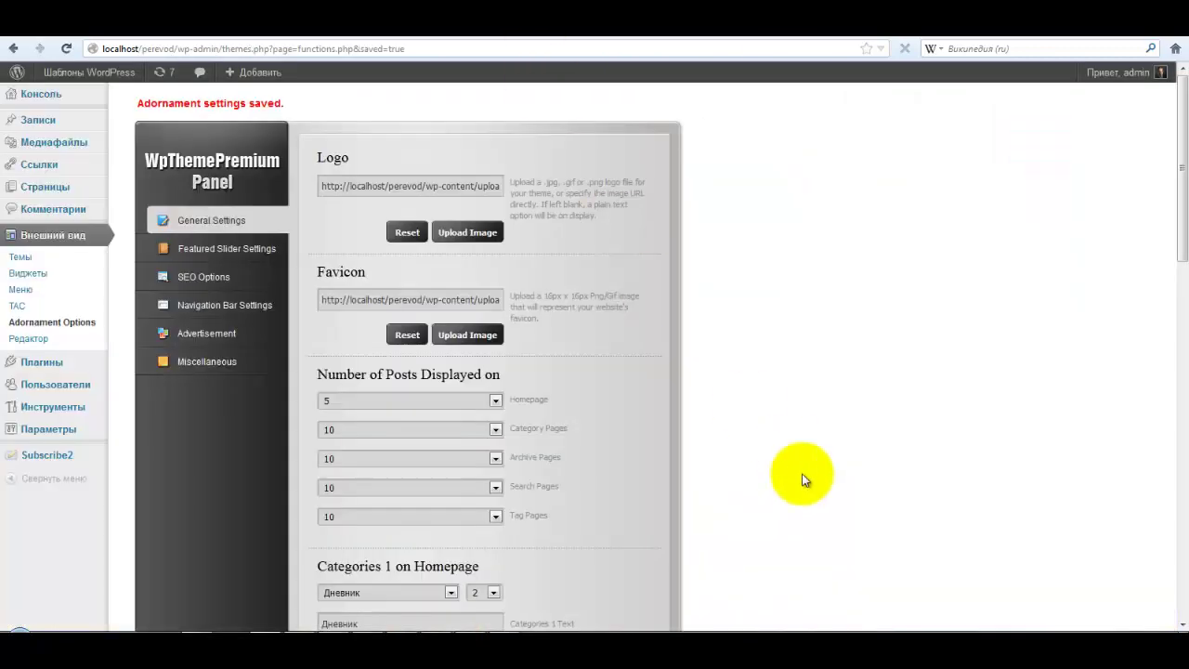
In Navigation Bar Settings, exclude all pages from the Horizontal Navigation Menu and save the theme settings.
{"action": "scroll", "coordinate": [805, 480], "scroll_direction": "down", "scroll_amount": 3}
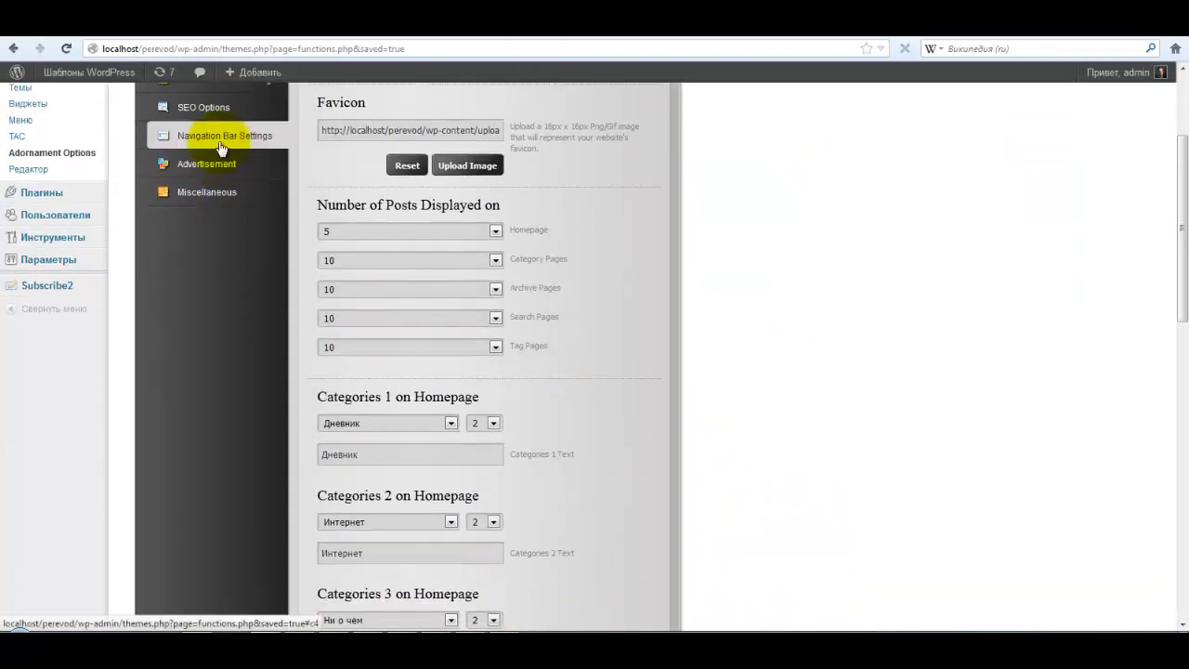
{"action": "left_click", "coordinate": [220, 138]}
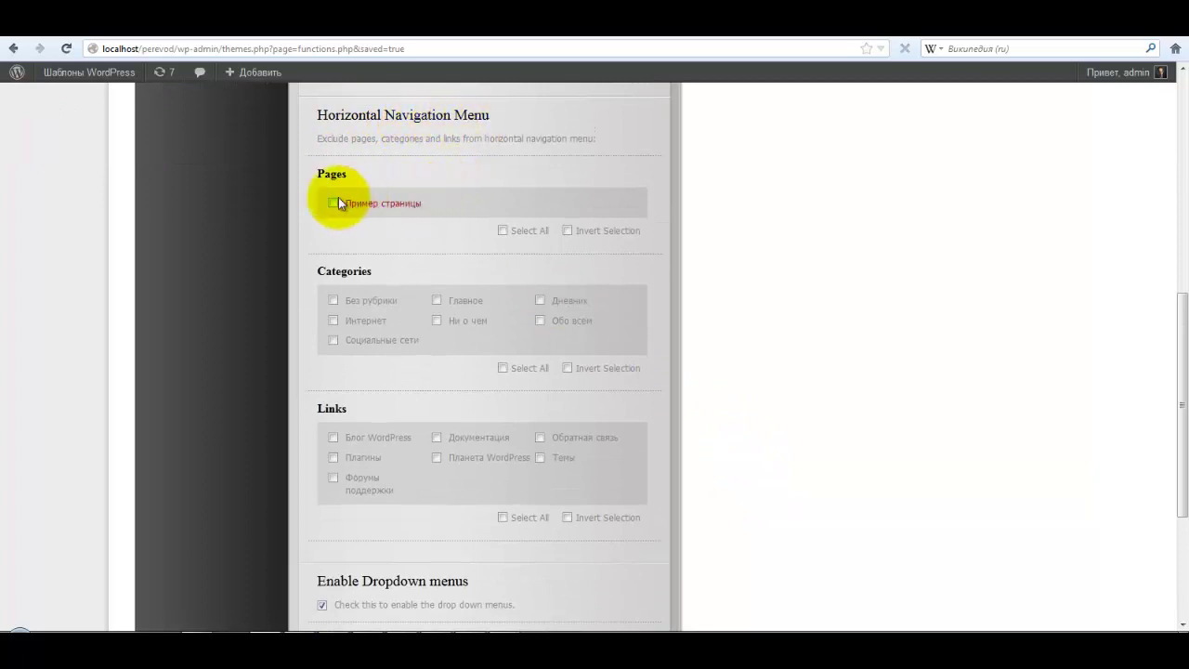
{"action": "left_click", "coordinate": [503, 230]}
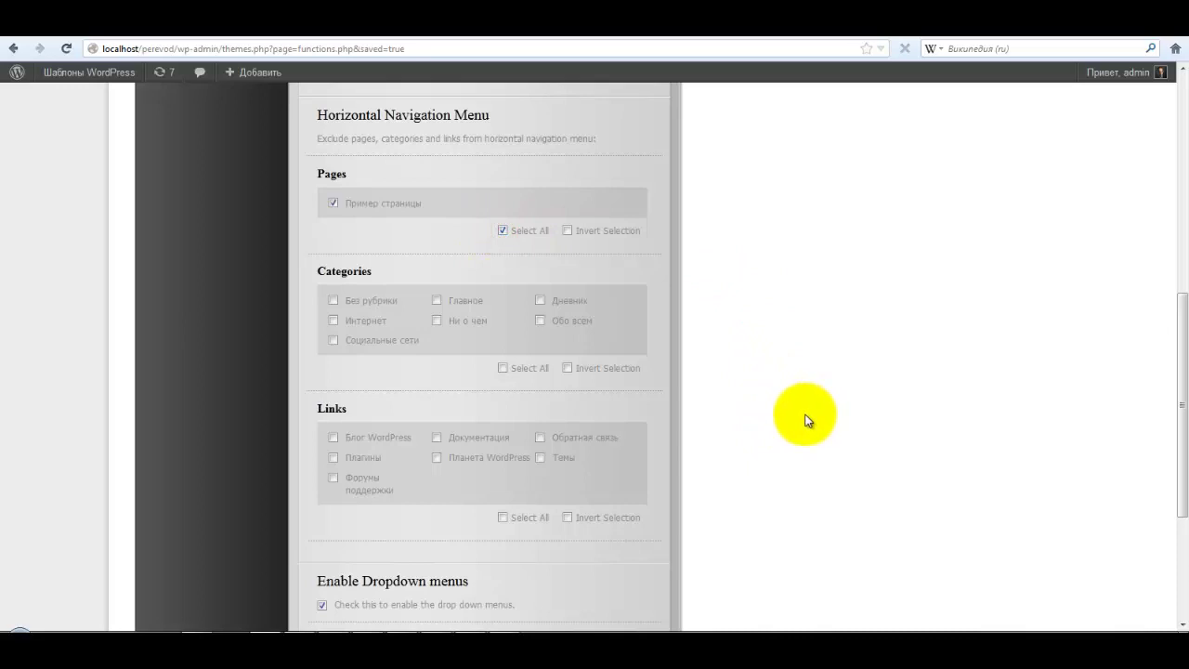
{"action": "scroll", "coordinate": [806, 420], "scroll_direction": "down", "scroll_amount": 3}
{"action": "left_click", "coordinate": [509, 513]}
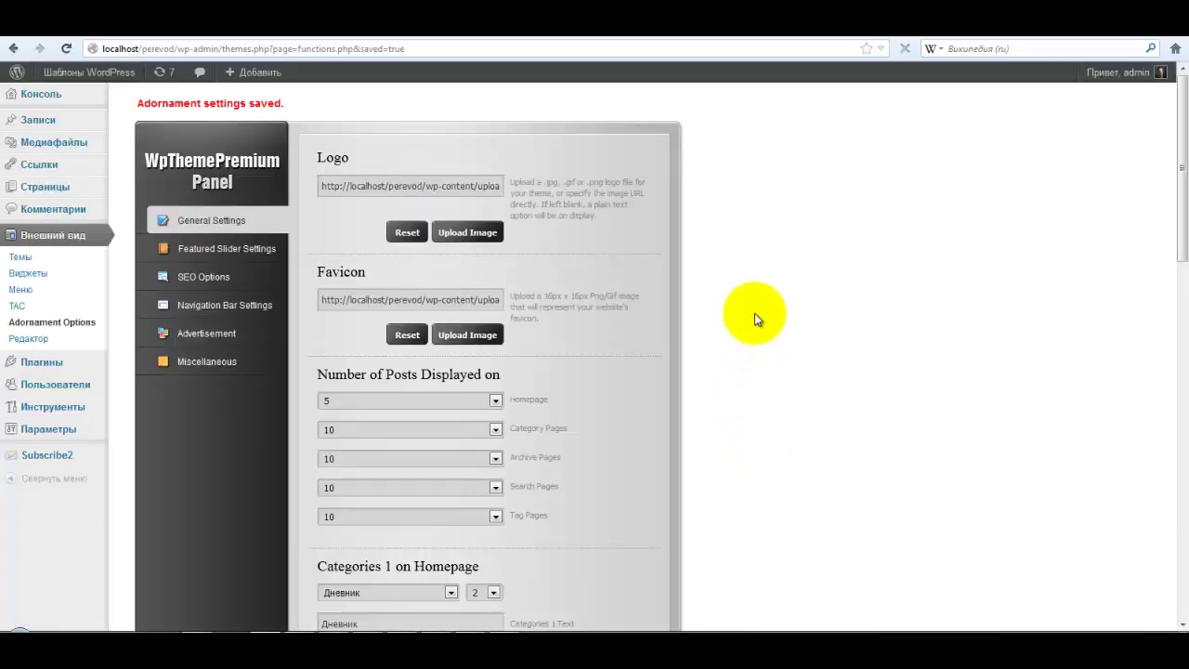
Reload the site's homepage to check both navigation menus, and return to the theme options.
{"action": "left_click", "coordinate": [648, 37]}
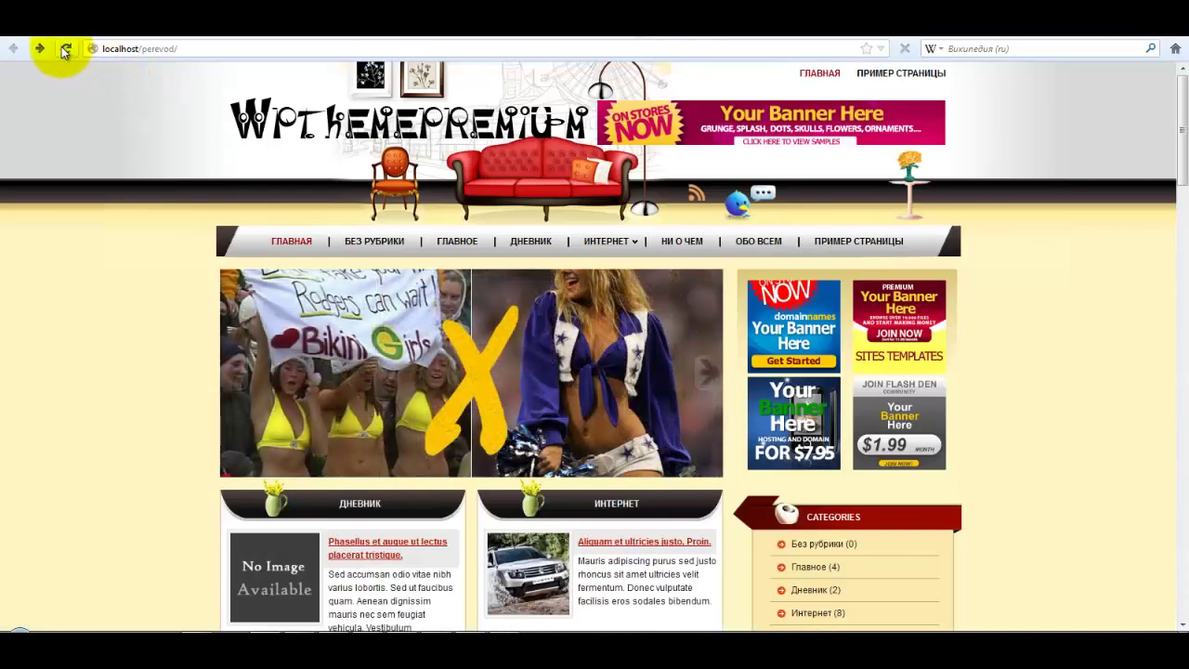
{"action": "left_click", "coordinate": [61, 46]}
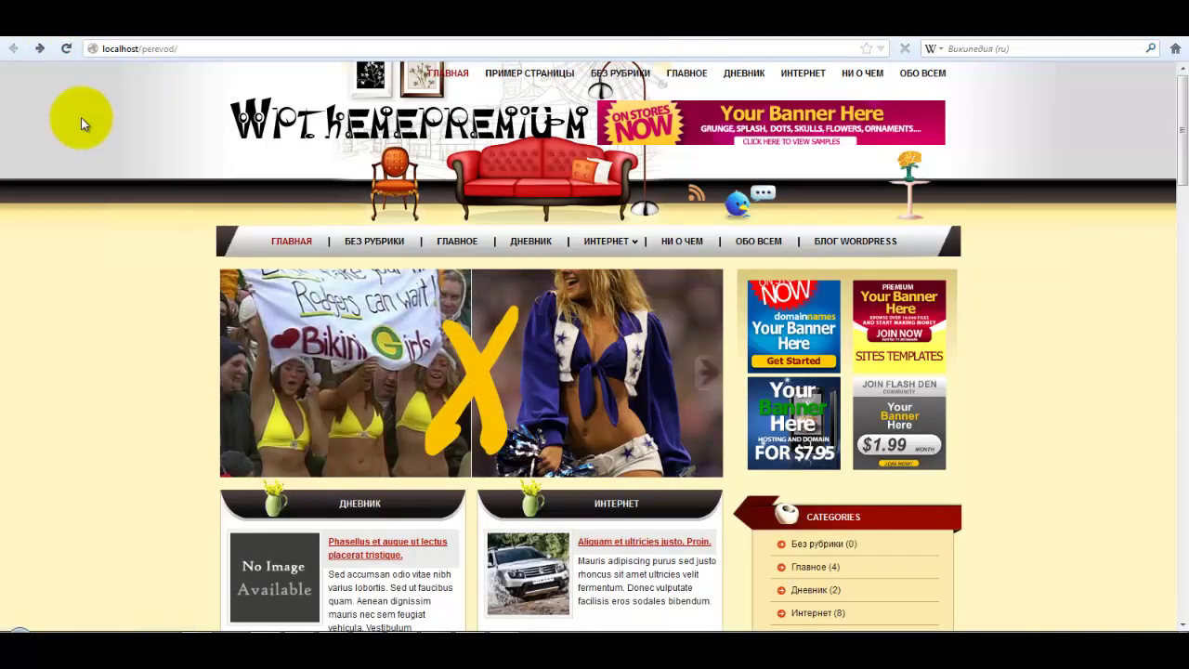
{"action": "left_click", "coordinate": [474, 37]}
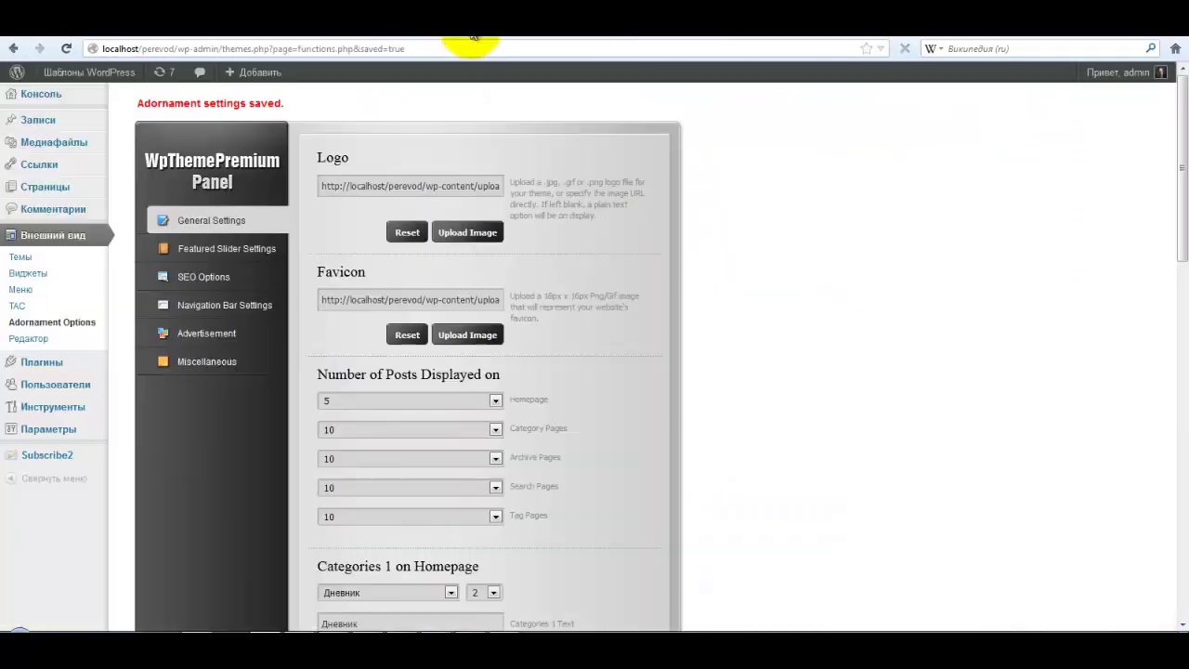
Exclude all categories from the Top Right Nav Menu and all pages and links from the Horizontal Navigation Menu, and save the settings.
{"action": "left_click", "coordinate": [168, 303]}
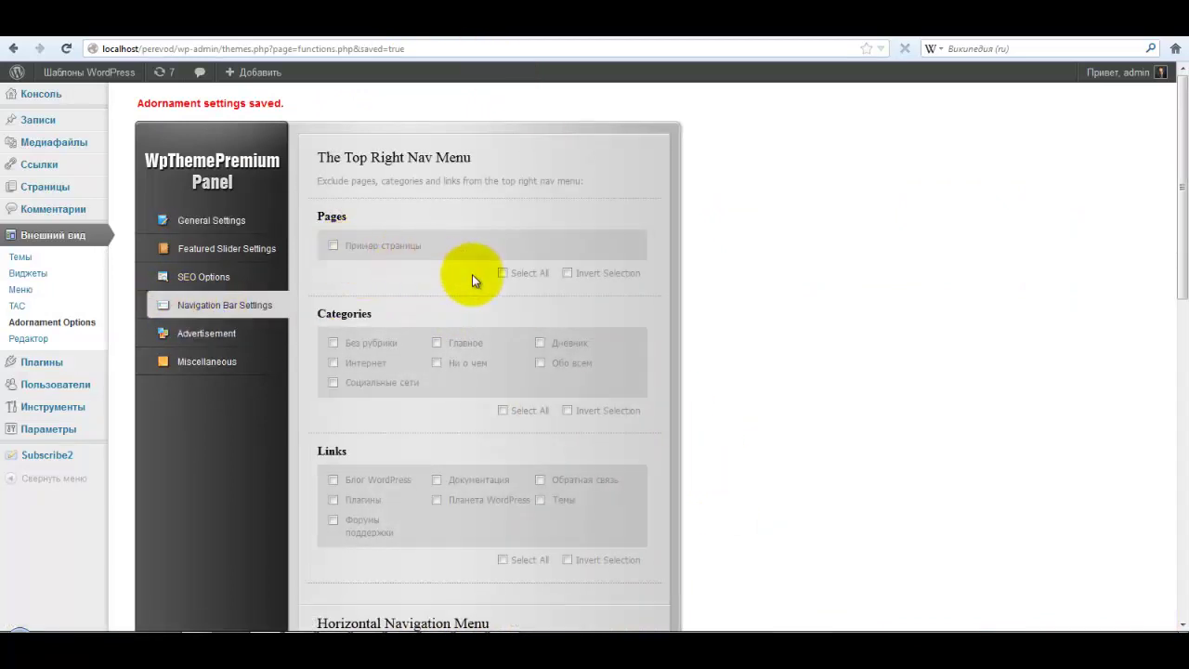
{"action": "left_click", "coordinate": [503, 411]}
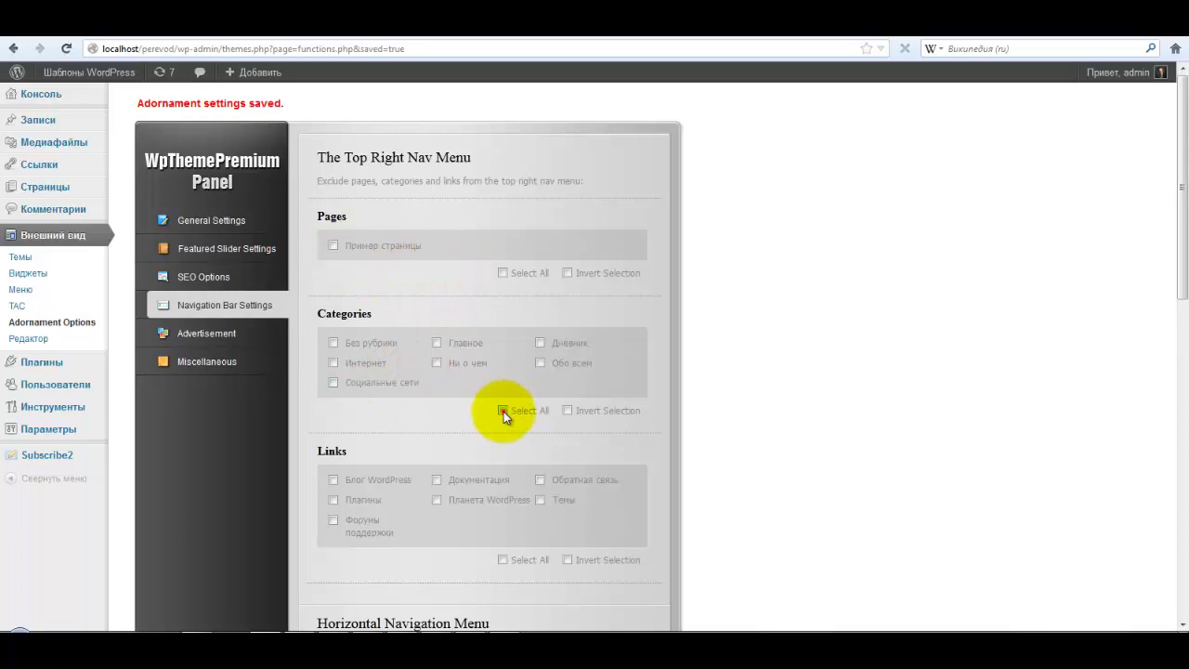
{"action": "scroll", "coordinate": [723, 452], "scroll_direction": "down", "scroll_amount": 5}
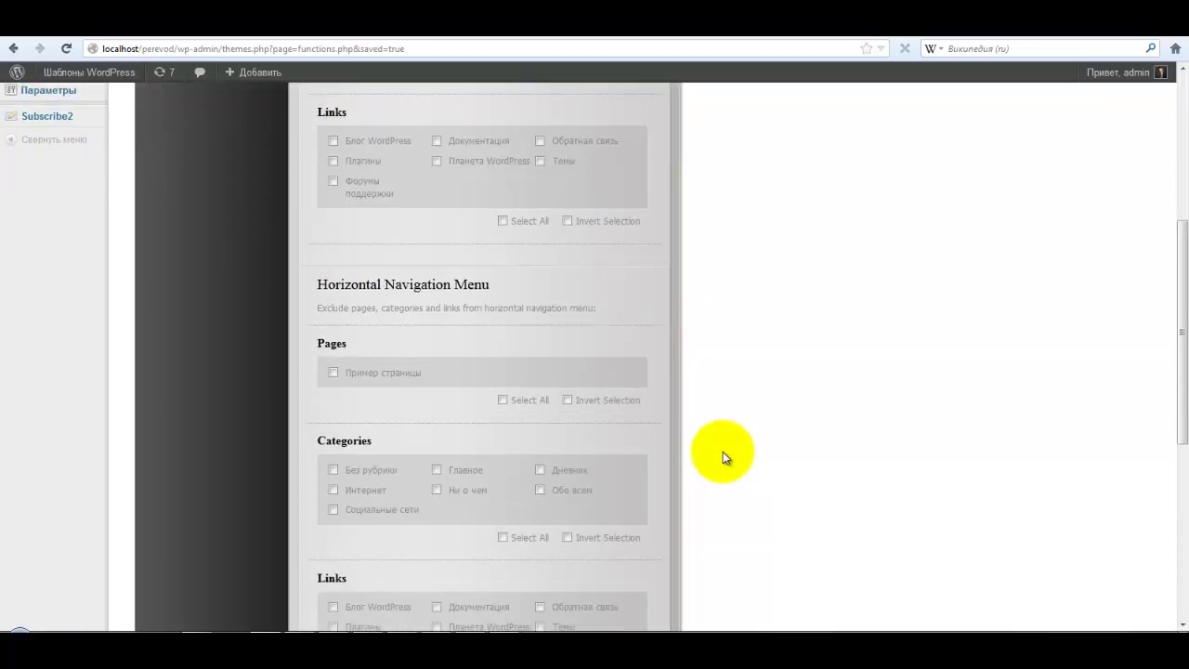
{"action": "scroll", "coordinate": [723, 451], "scroll_direction": "down", "scroll_amount": 1}
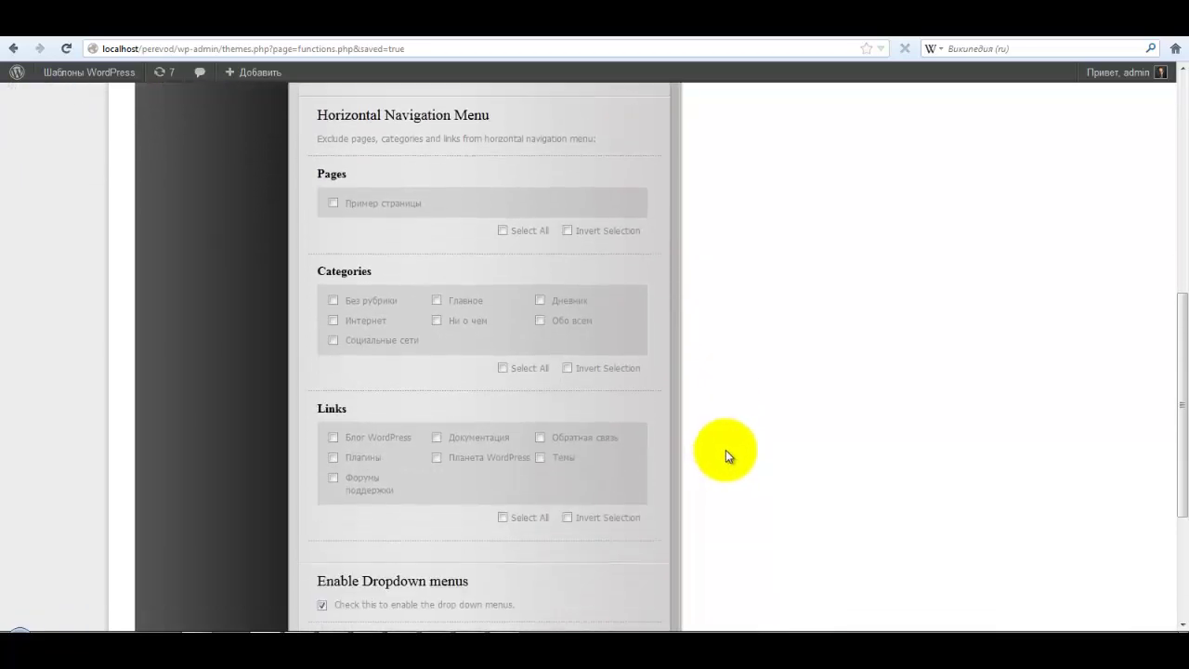
{"action": "left_click", "coordinate": [502, 231]}
{"action": "scroll", "coordinate": [741, 488], "scroll_direction": "down", "scroll_amount": 2}
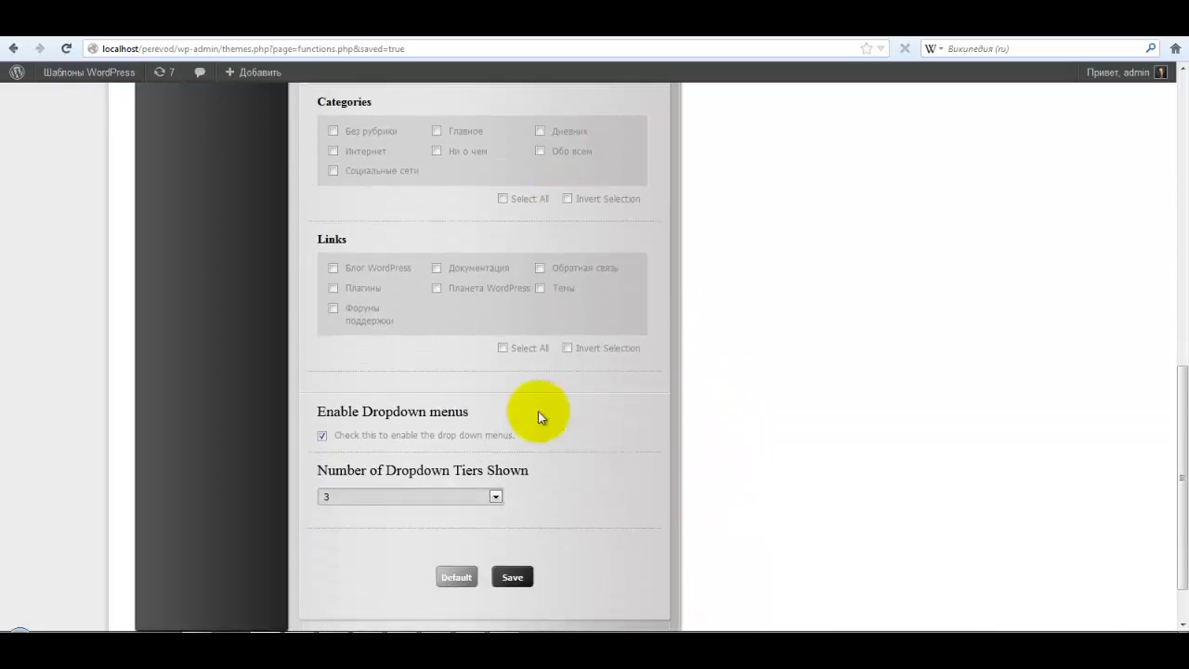
{"action": "left_click", "coordinate": [503, 349]}
{"action": "left_click", "coordinate": [512, 577]}
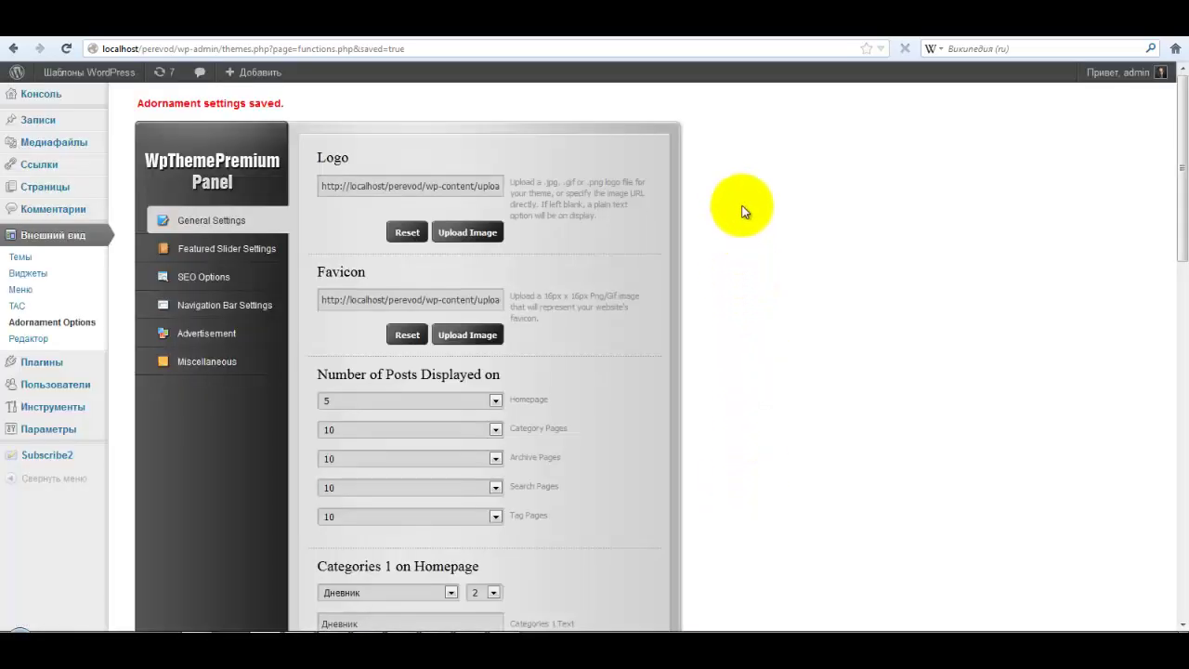
Reload the homepage to check both menus and the dropdown under "Интернет", and return to Navigation Bar Settings.
{"action": "left_click", "coordinate": [245, 305]}
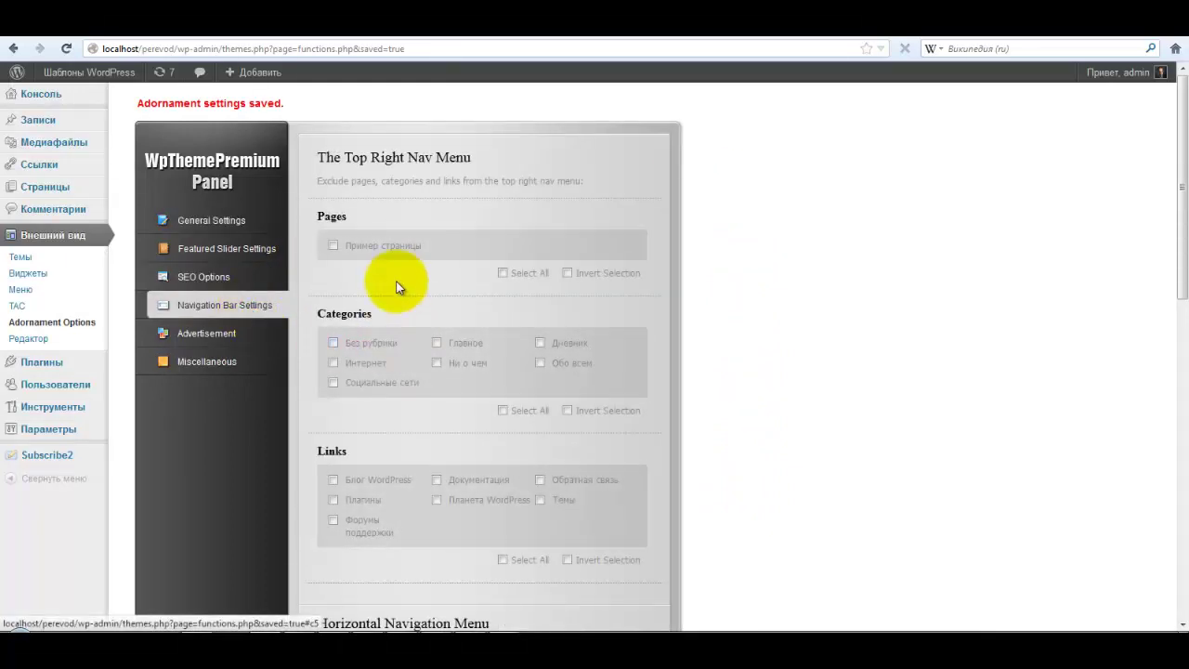
{"action": "left_click", "coordinate": [650, 41]}
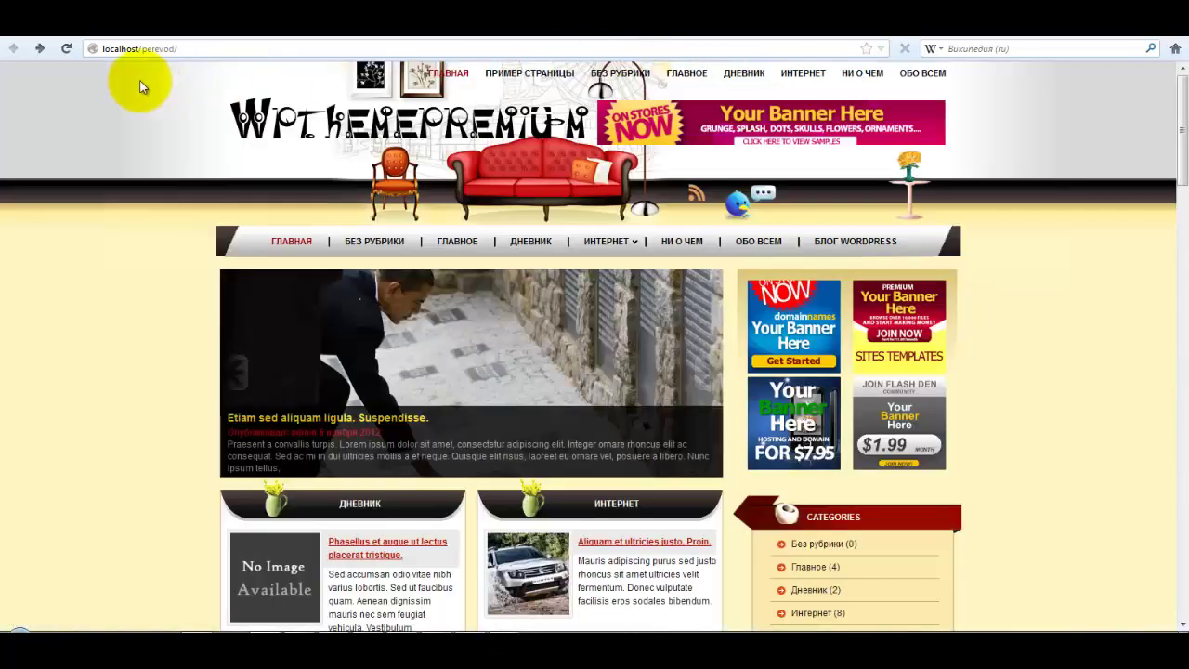
{"action": "left_click", "coordinate": [63, 48]}
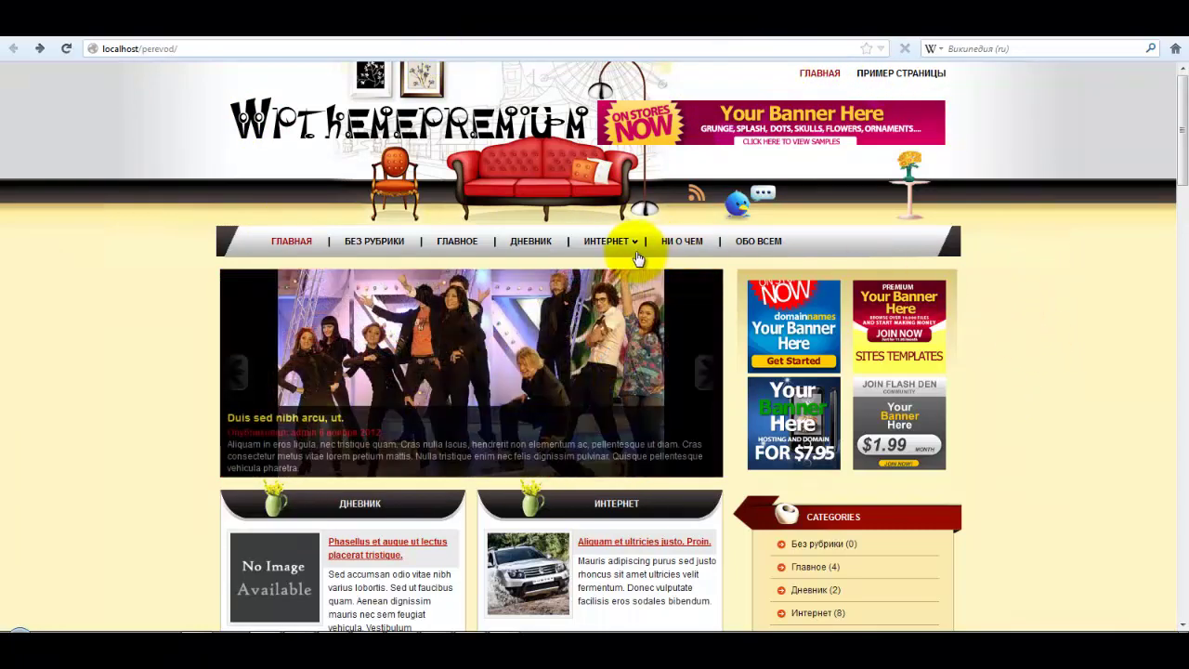
{"action": "mouse_move", "coordinate": [636, 247]}
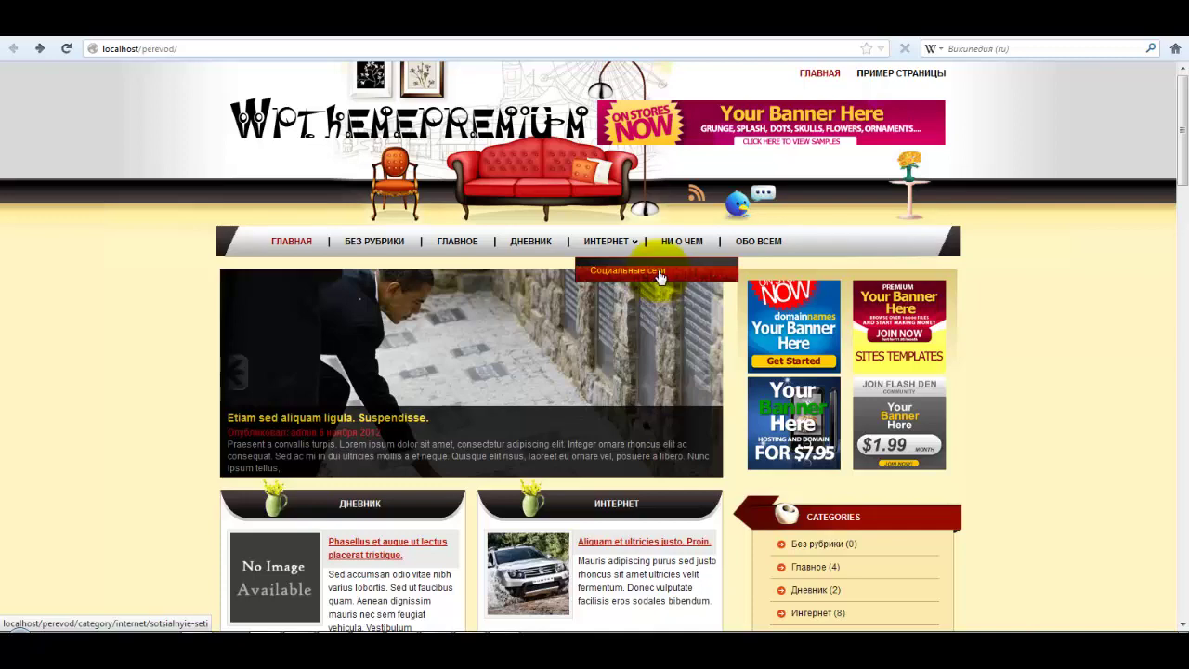
{"action": "left_click", "coordinate": [531, 31]}
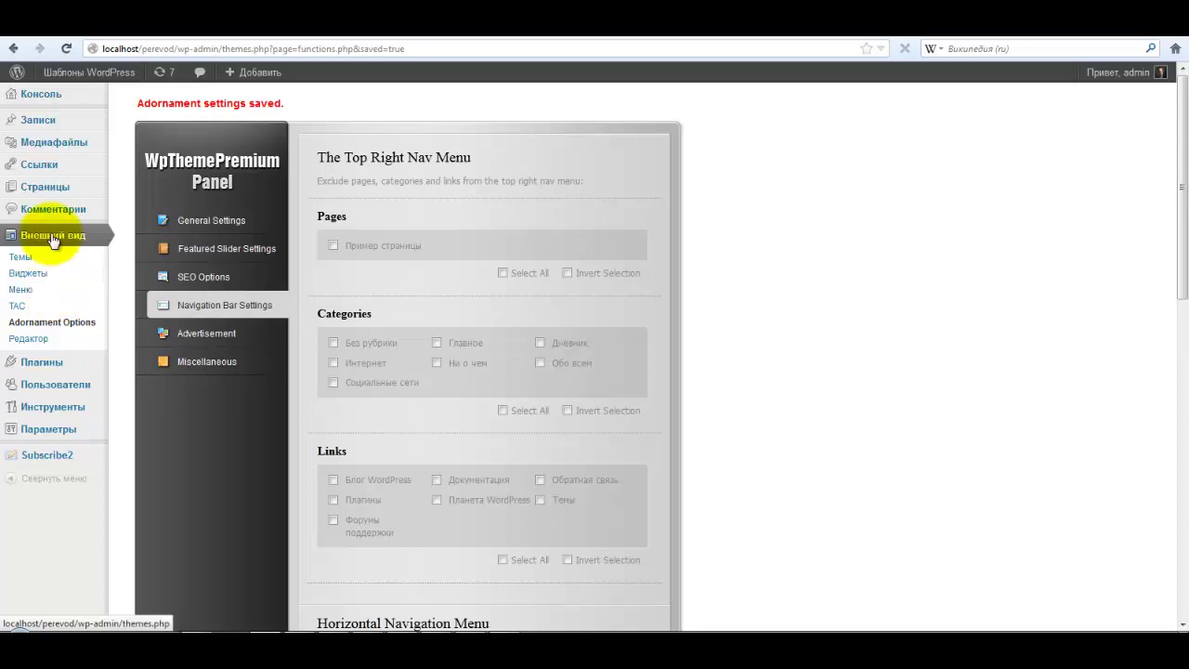
On the menu management page, assign "Главное меню" to Menu 1 and "Второе меню" to Menu 2, and save the theme locations.
{"action": "left_click", "coordinate": [32, 296]}
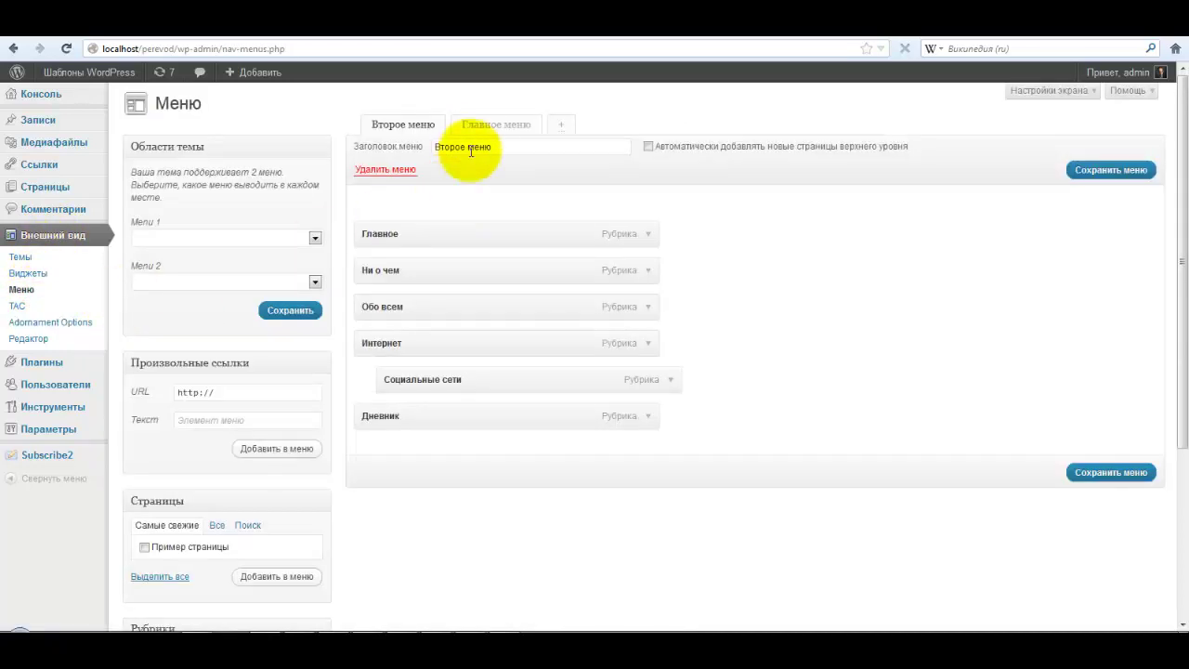
{"action": "left_click", "coordinate": [487, 124]}
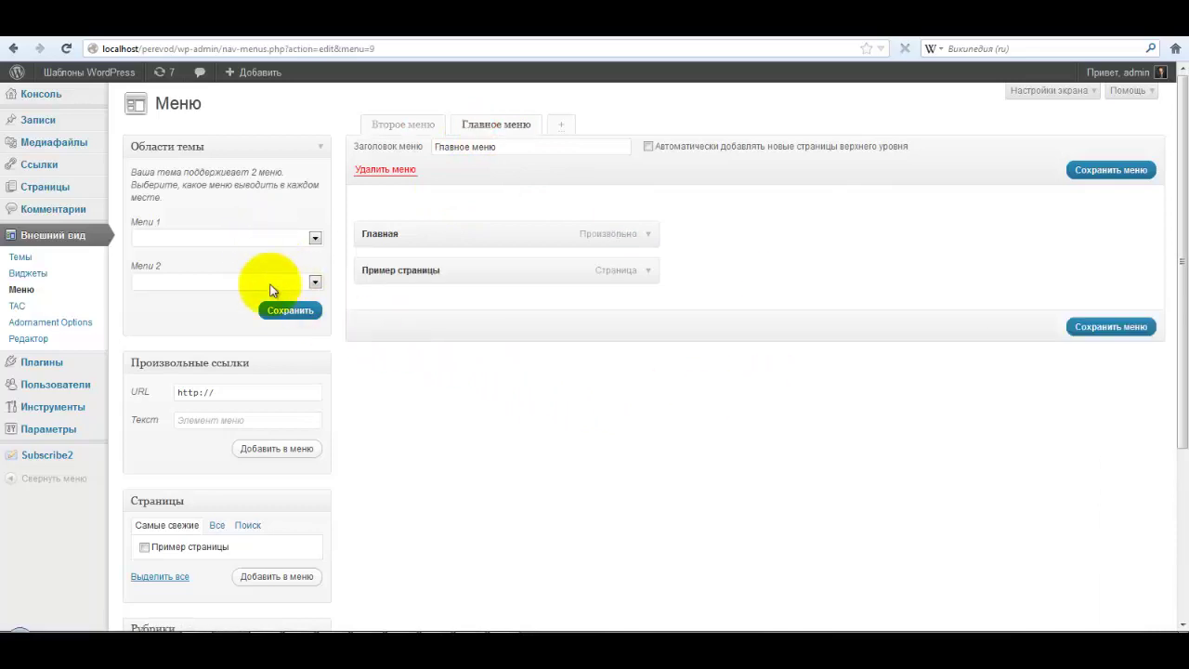
{"action": "left_click", "coordinate": [314, 239]}
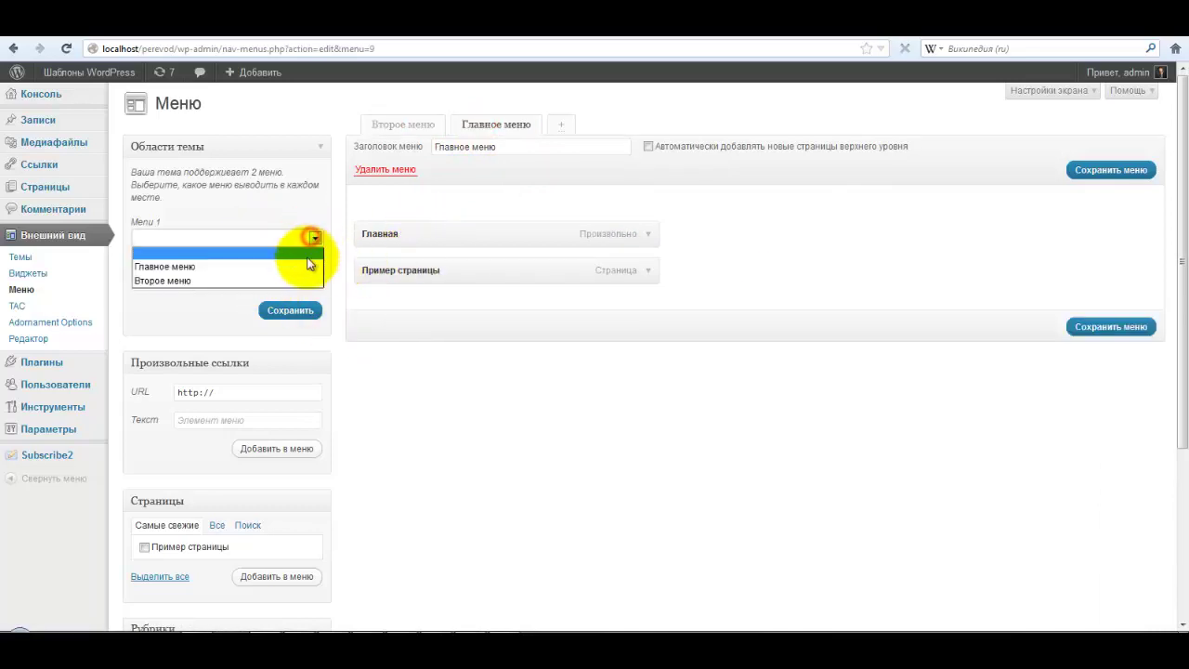
{"action": "left_click", "coordinate": [304, 264]}
{"action": "left_click", "coordinate": [314, 283]}
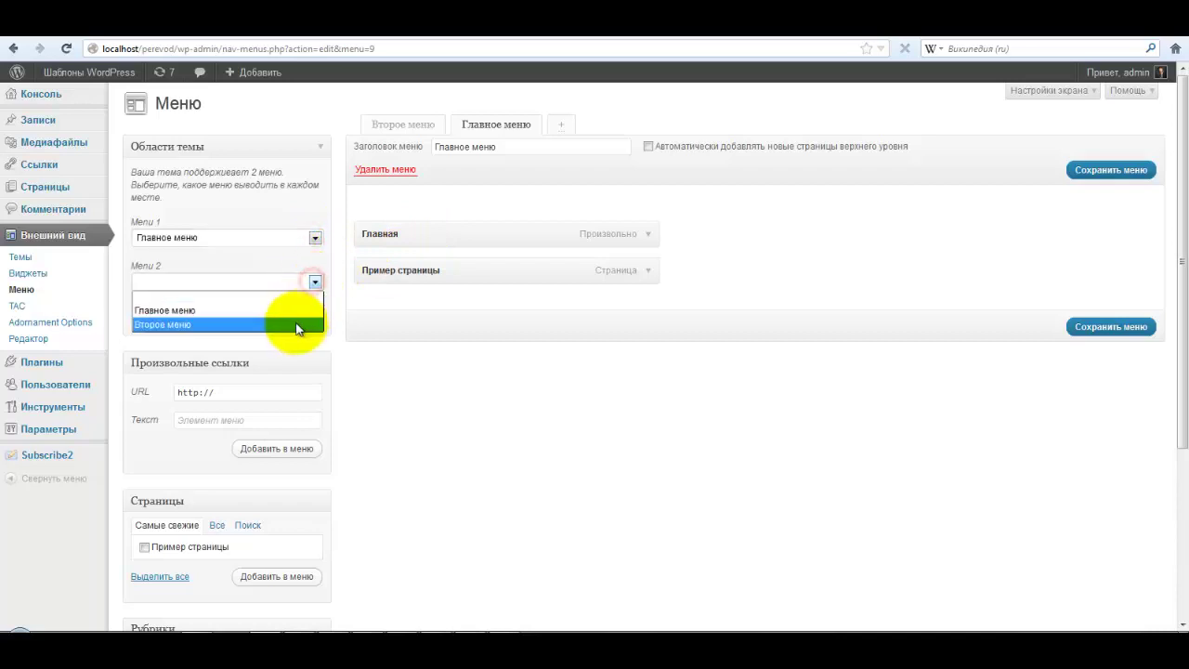
{"action": "left_click", "coordinate": [296, 325]}
{"action": "left_click", "coordinate": [292, 313]}
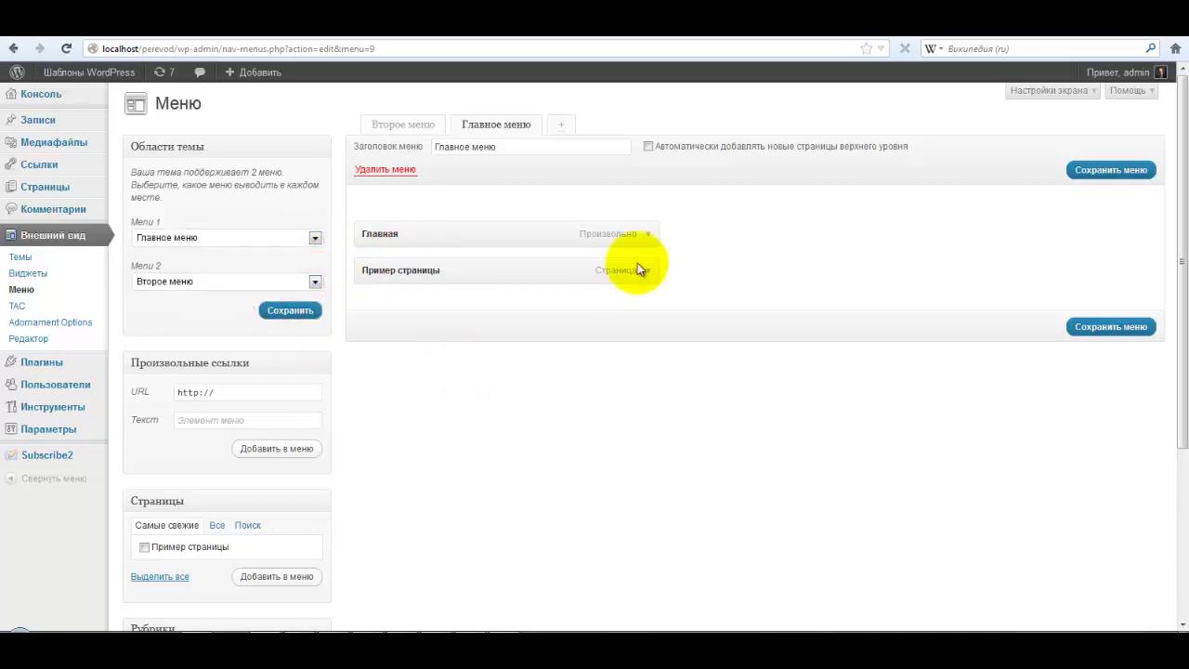
Reload the homepage to check the assigned custom menus and the "Интернет" dropdown, and return to menu management.
{"action": "left_click", "coordinate": [689, 39]}
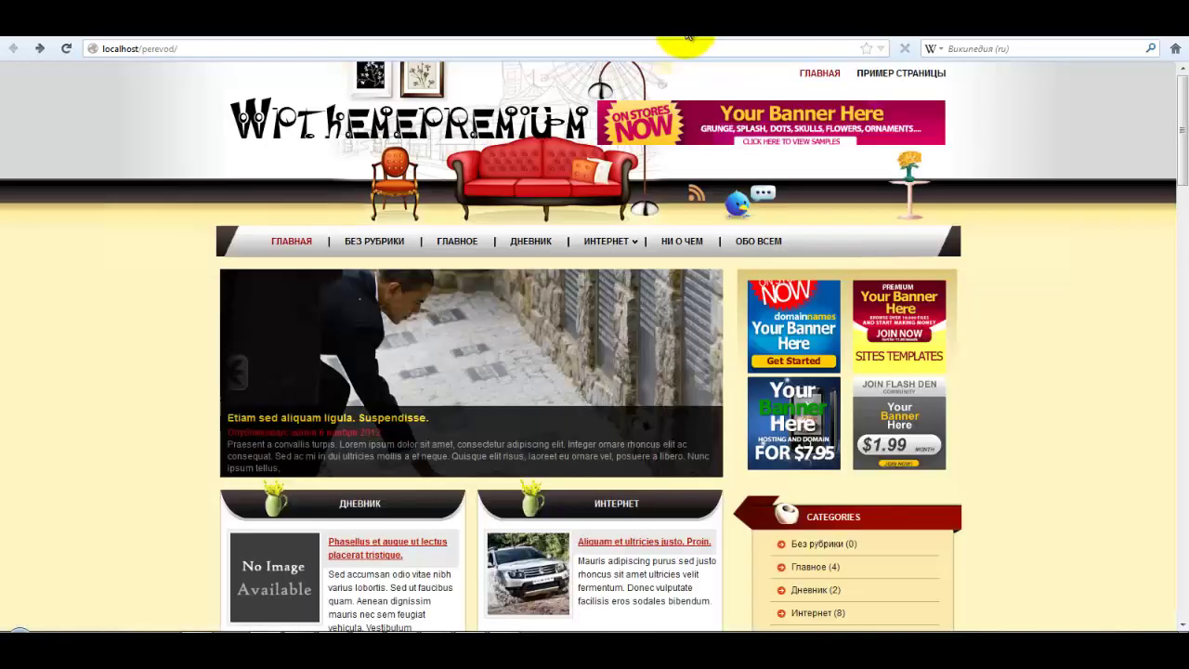
{"action": "left_click", "coordinate": [67, 50]}
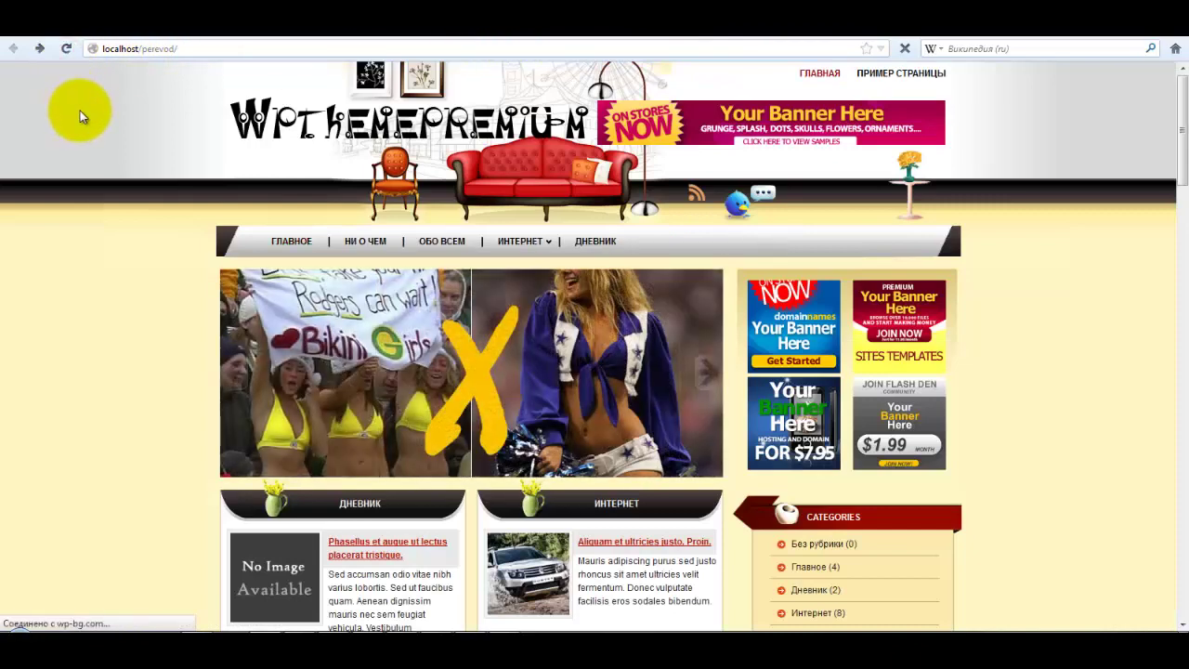
{"action": "mouse_move", "coordinate": [544, 243]}
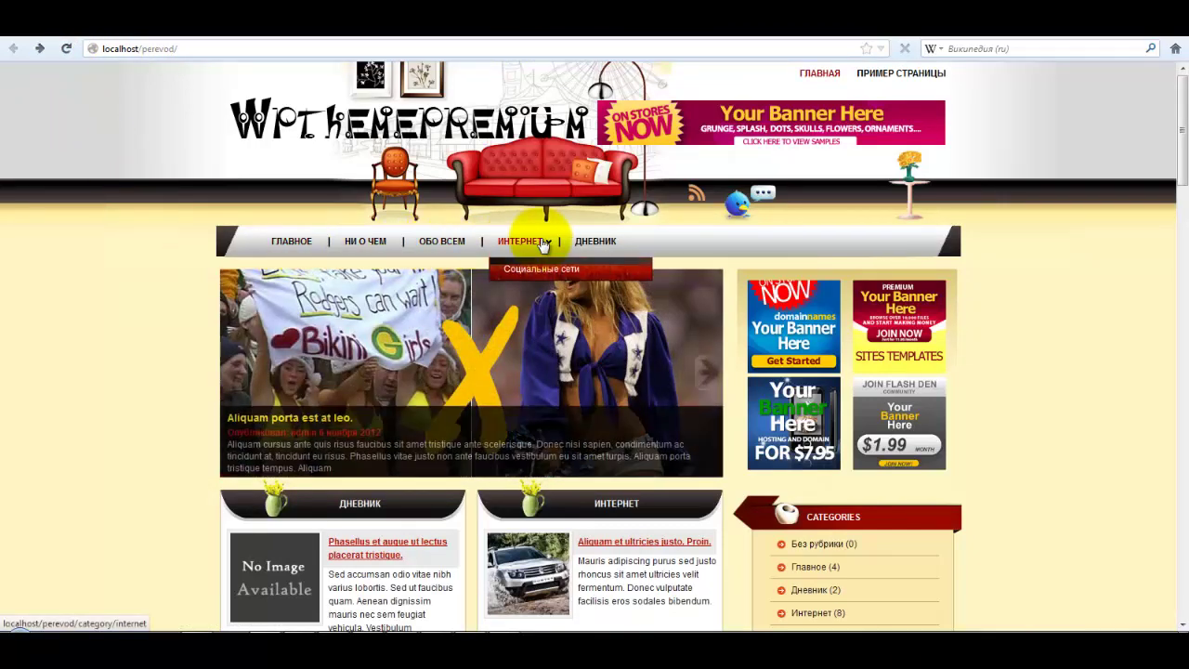
{"action": "left_click", "coordinate": [520, 38]}
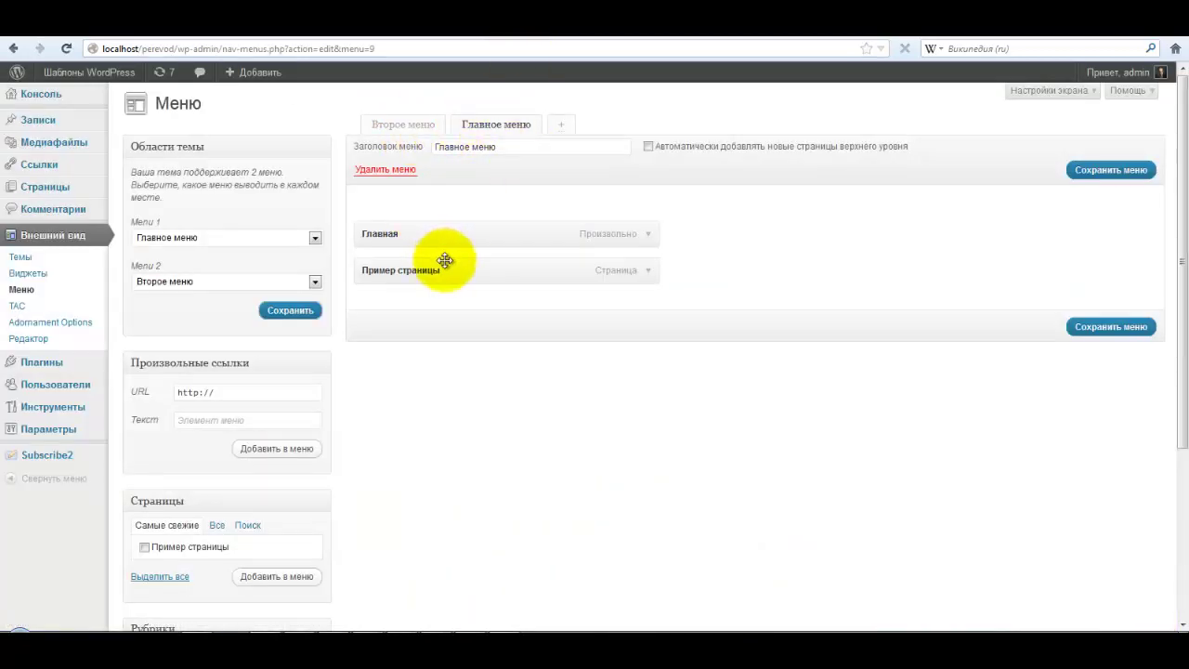
Remove the item "Пример страницы" from "Главное меню" and save the menu.
{"action": "left_click", "coordinate": [647, 273]}
{"action": "left_click", "coordinate": [390, 381]}
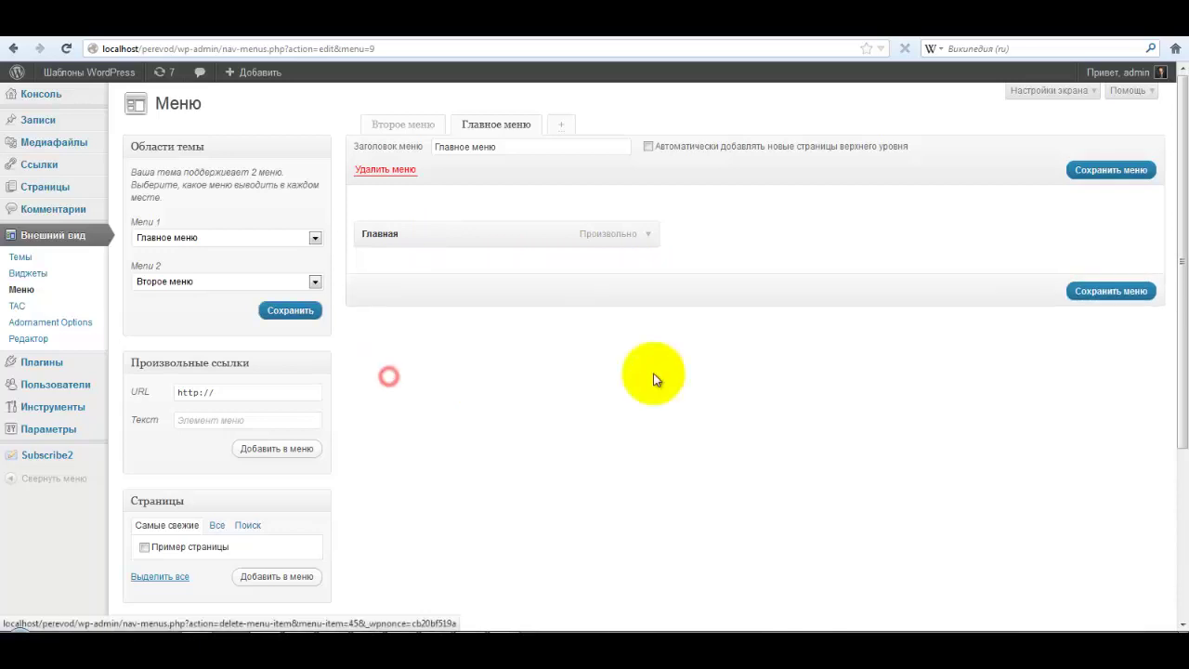
{"action": "left_click", "coordinate": [1092, 291]}
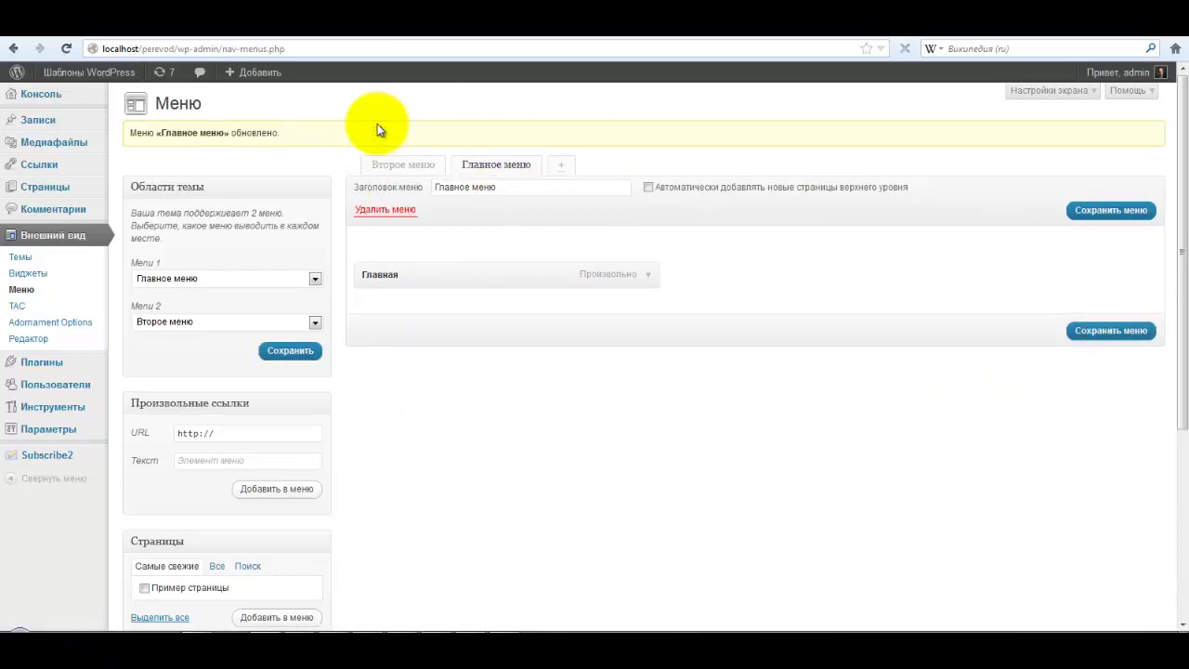
Remove the item "Главное" from "Второе меню" and save the menu.
{"action": "left_click", "coordinate": [378, 164]}
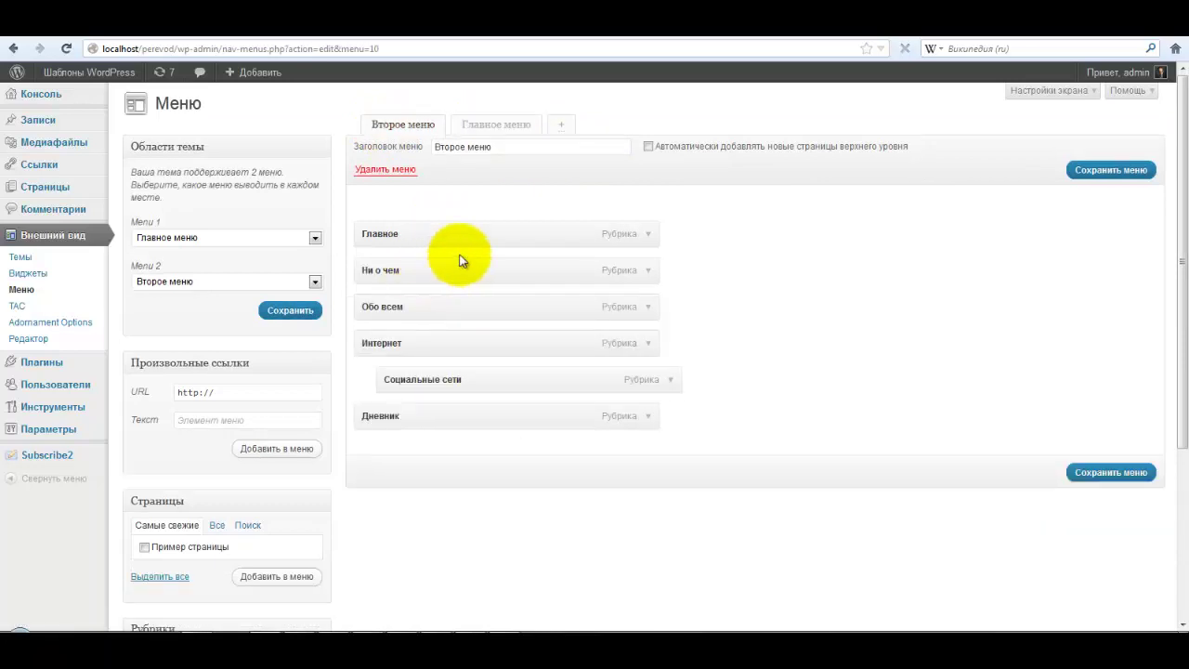
{"action": "left_click", "coordinate": [650, 238]}
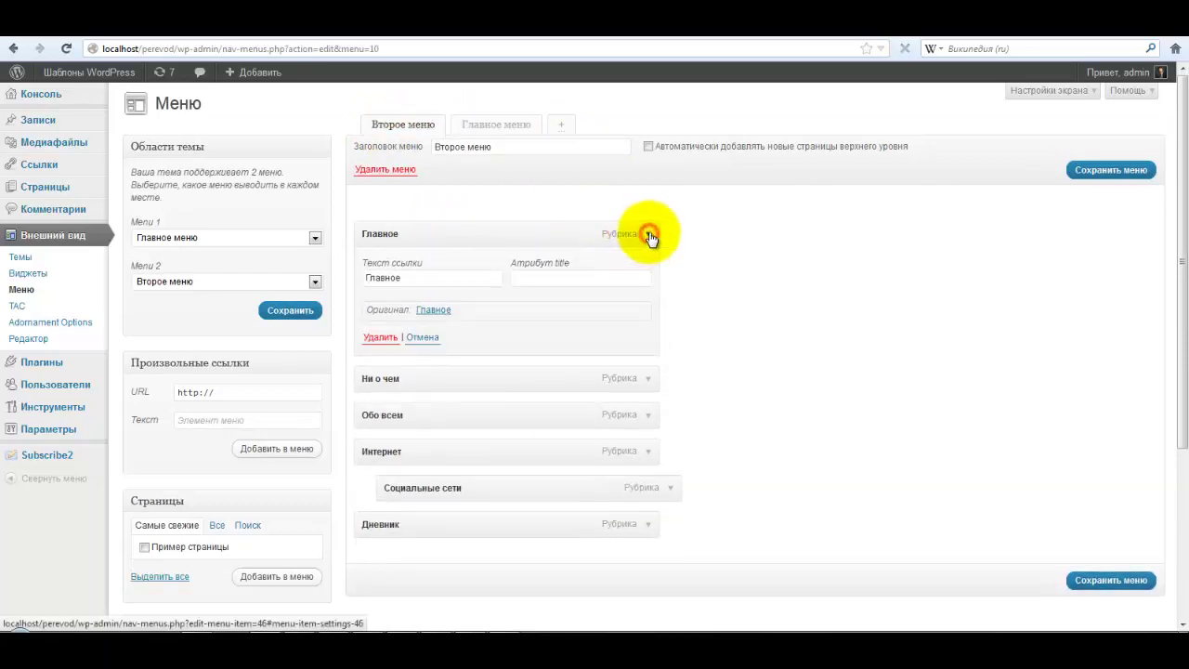
{"action": "left_click", "coordinate": [380, 338]}
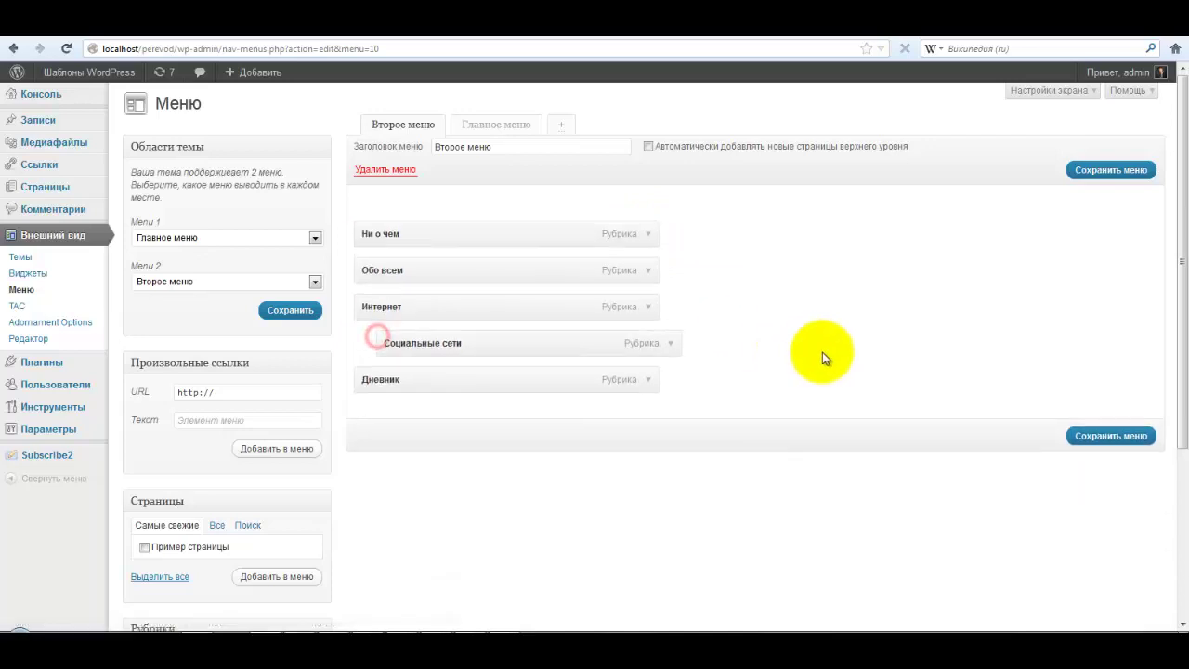
{"action": "left_click", "coordinate": [1108, 435]}
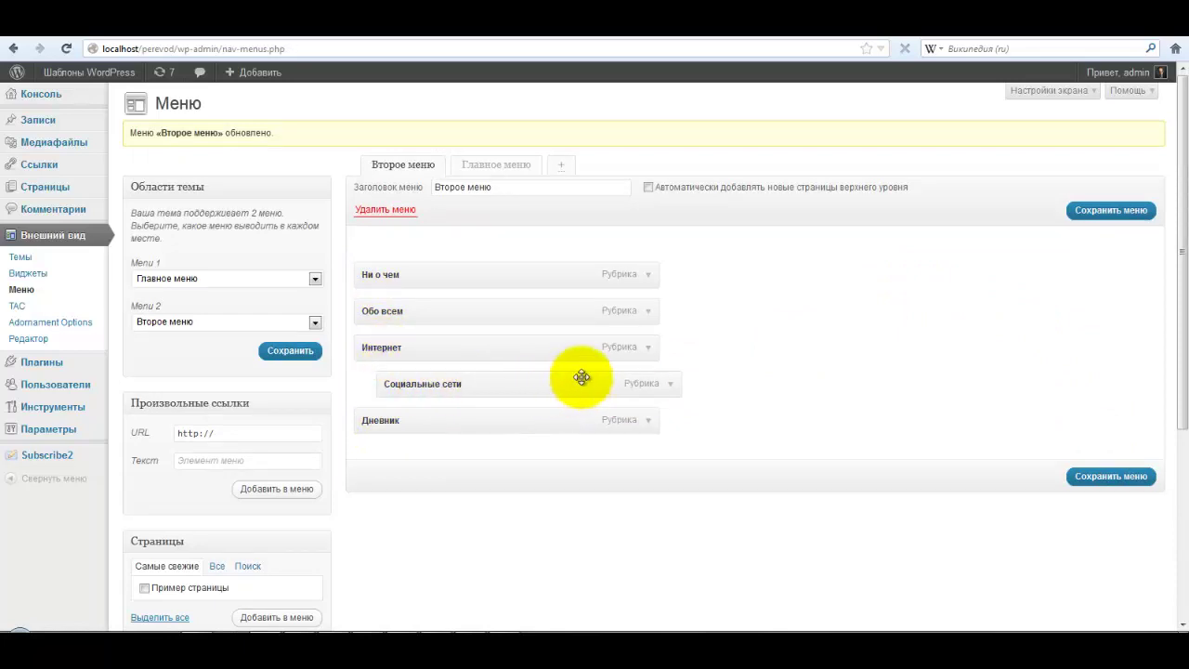
Reload the homepage to check the edited items in both navigation menus, and return to menu management.
{"action": "left_click", "coordinate": [646, 37]}
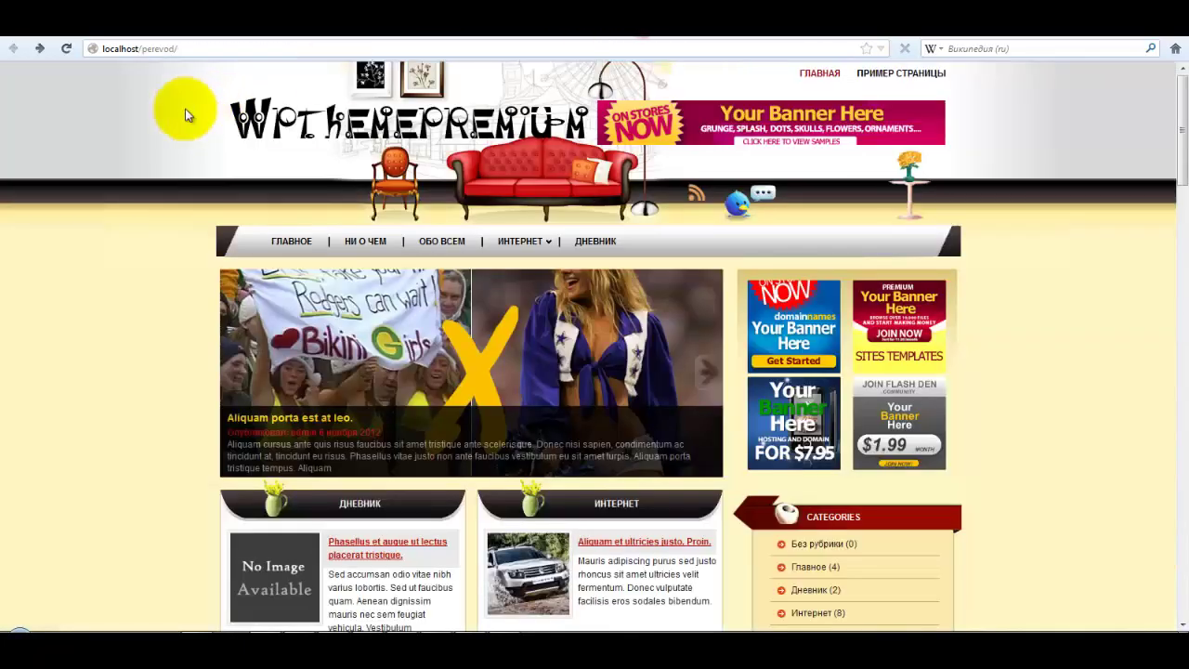
{"action": "left_click", "coordinate": [64, 53]}
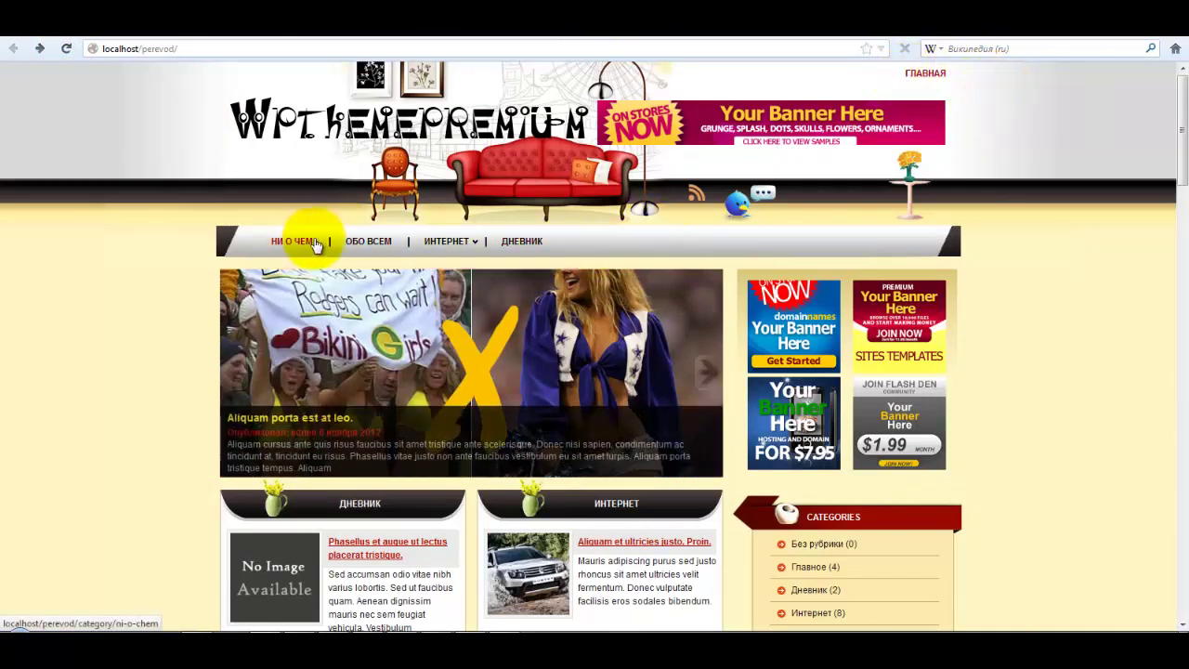
{"action": "mouse_move", "coordinate": [472, 240]}
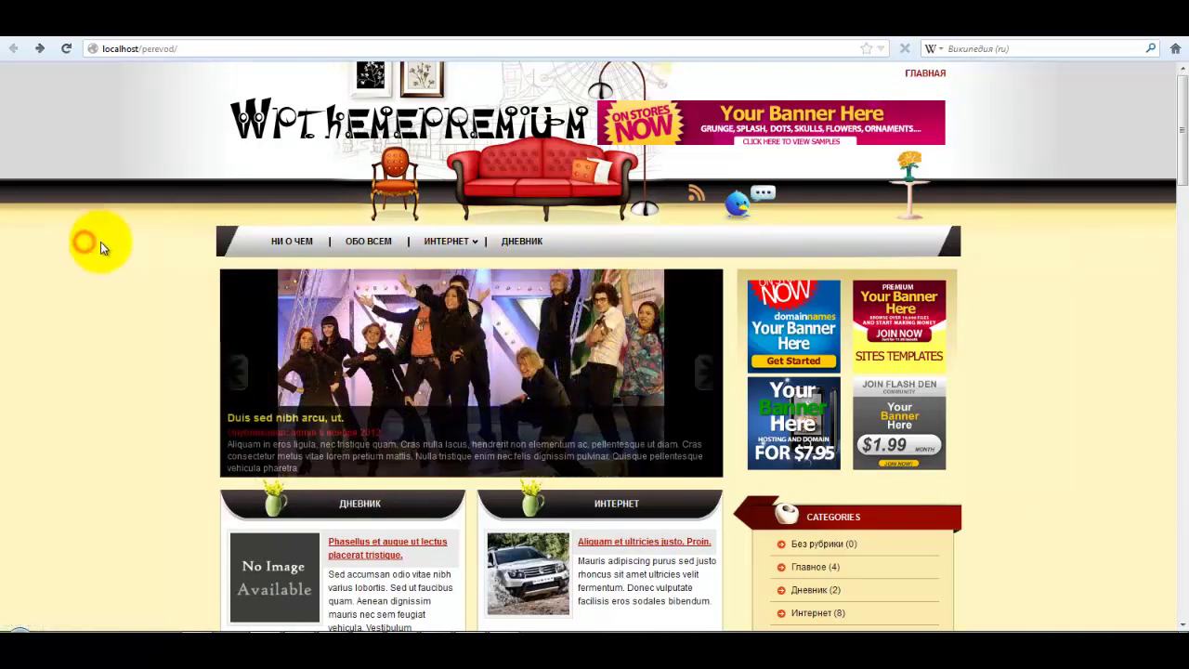
{"action": "left_click", "coordinate": [545, 39]}
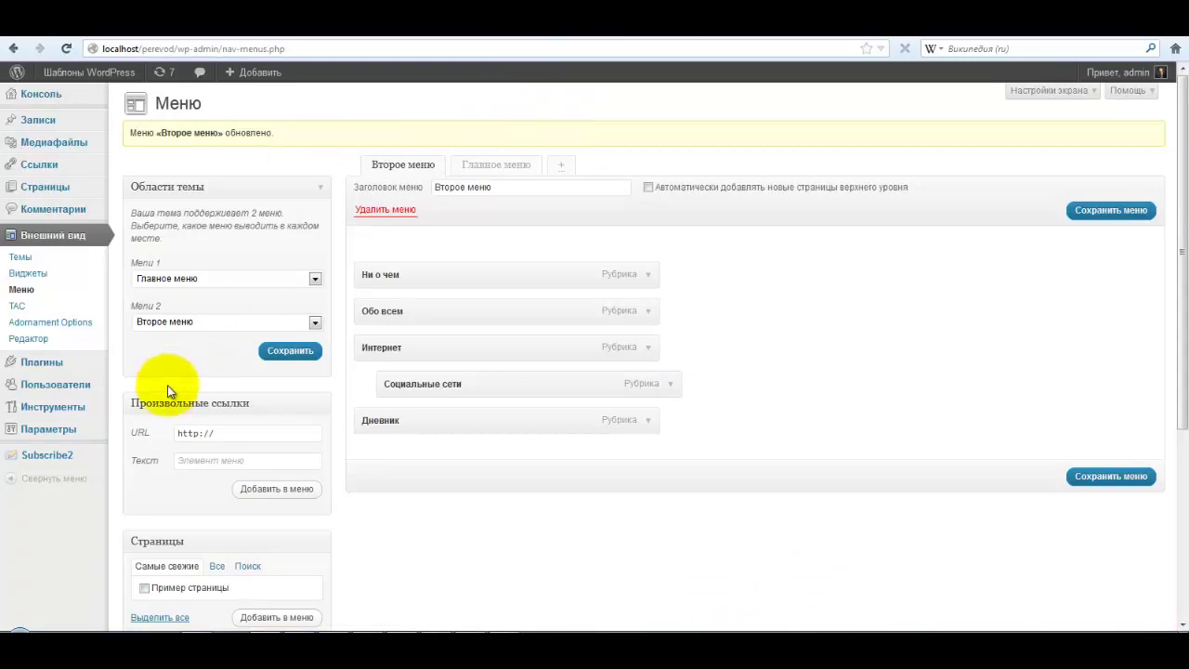
Open Navigation Bar Settings in the Adornament Options and review its exclusion lists and dropdown menu options.
{"action": "left_click", "coordinate": [62, 327]}
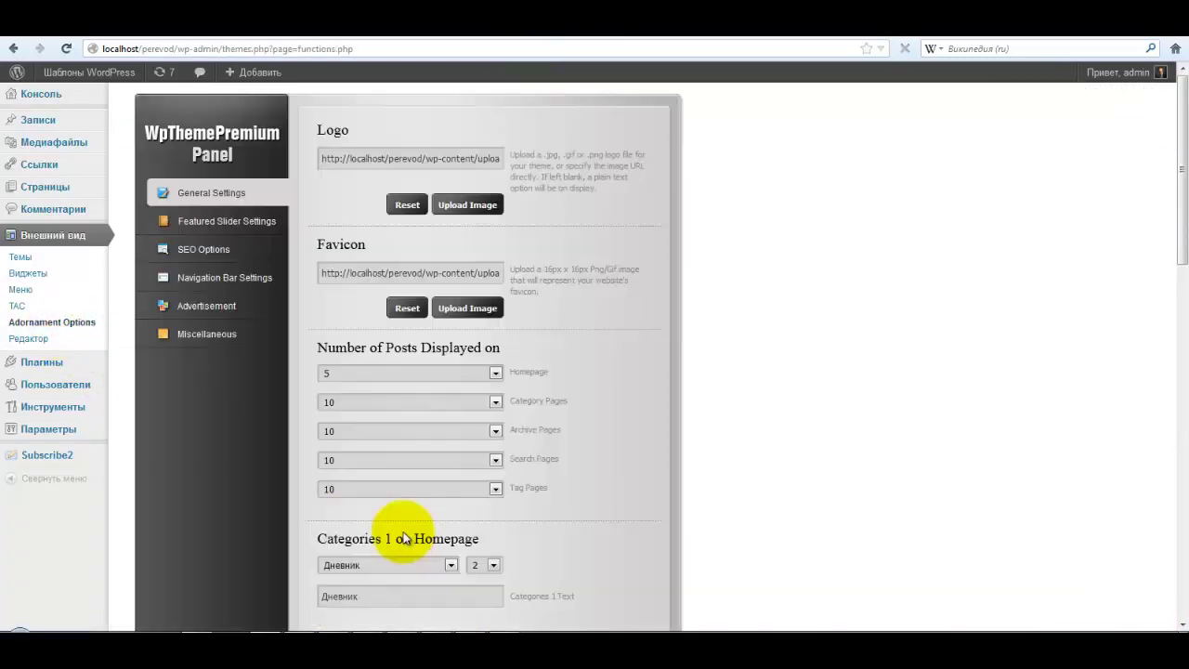
{"action": "left_click", "coordinate": [221, 281]}
{"action": "scroll", "coordinate": [201, 470], "scroll_direction": "down", "scroll_amount": 4}
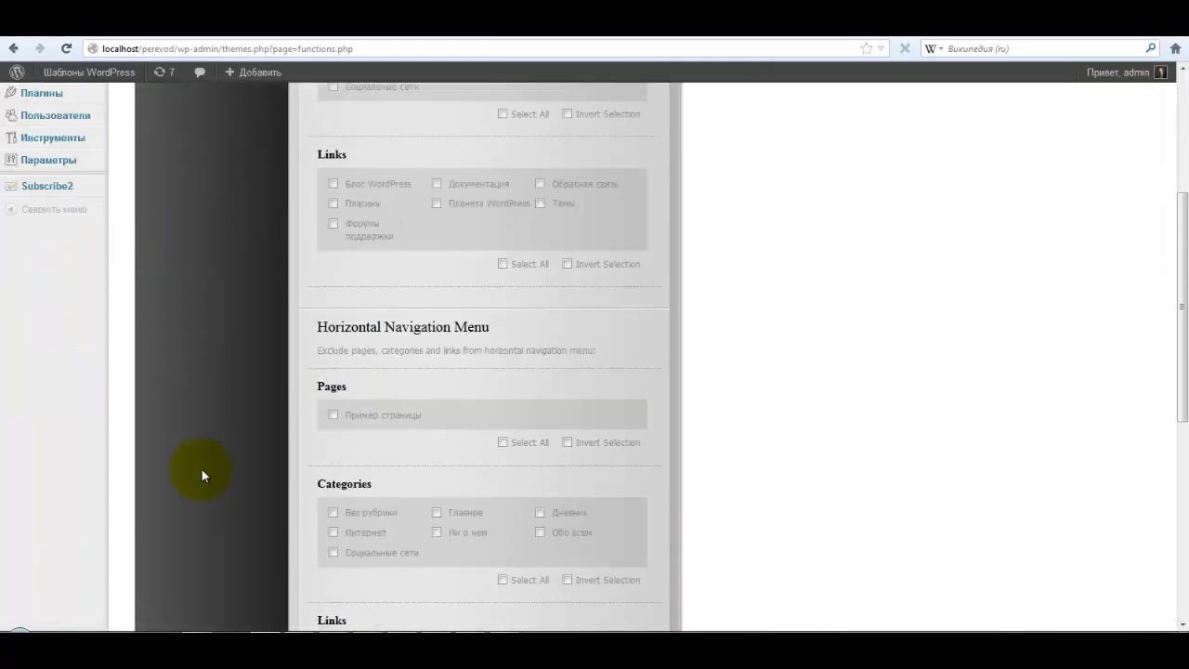
{"action": "scroll", "coordinate": [386, 378], "scroll_direction": "down", "scroll_amount": 3}
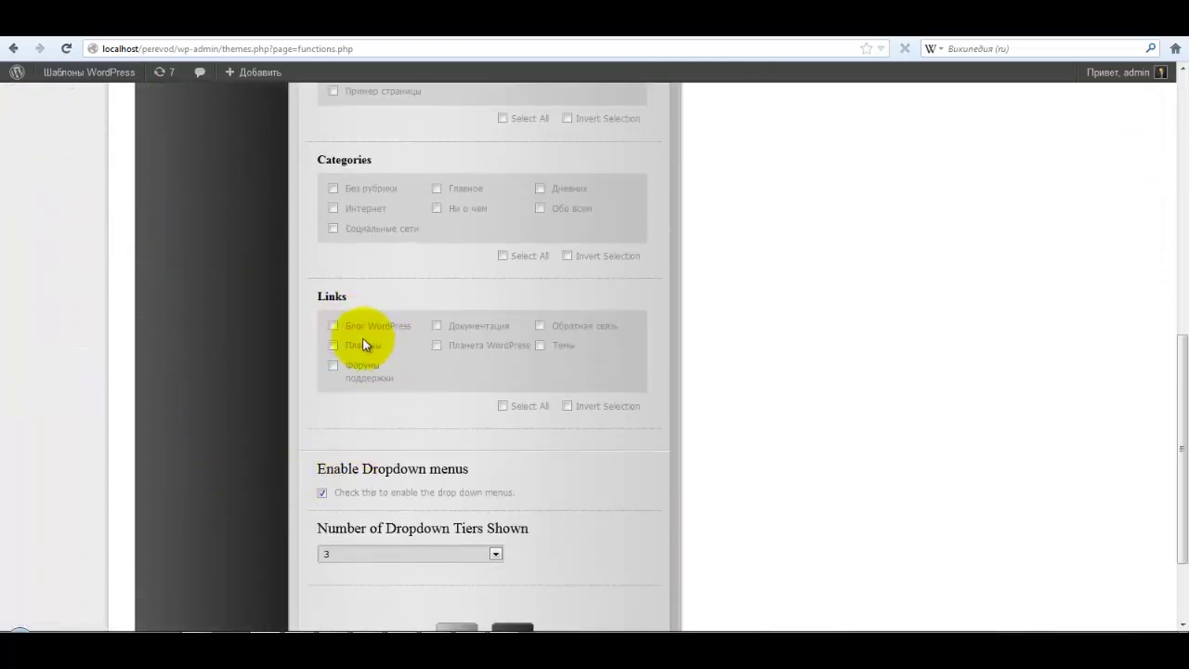
{"action": "scroll", "coordinate": [185, 432], "scroll_direction": "down", "scroll_amount": 2}
{"action": "scroll", "coordinate": [185, 432], "scroll_direction": "up", "scroll_amount": 5}
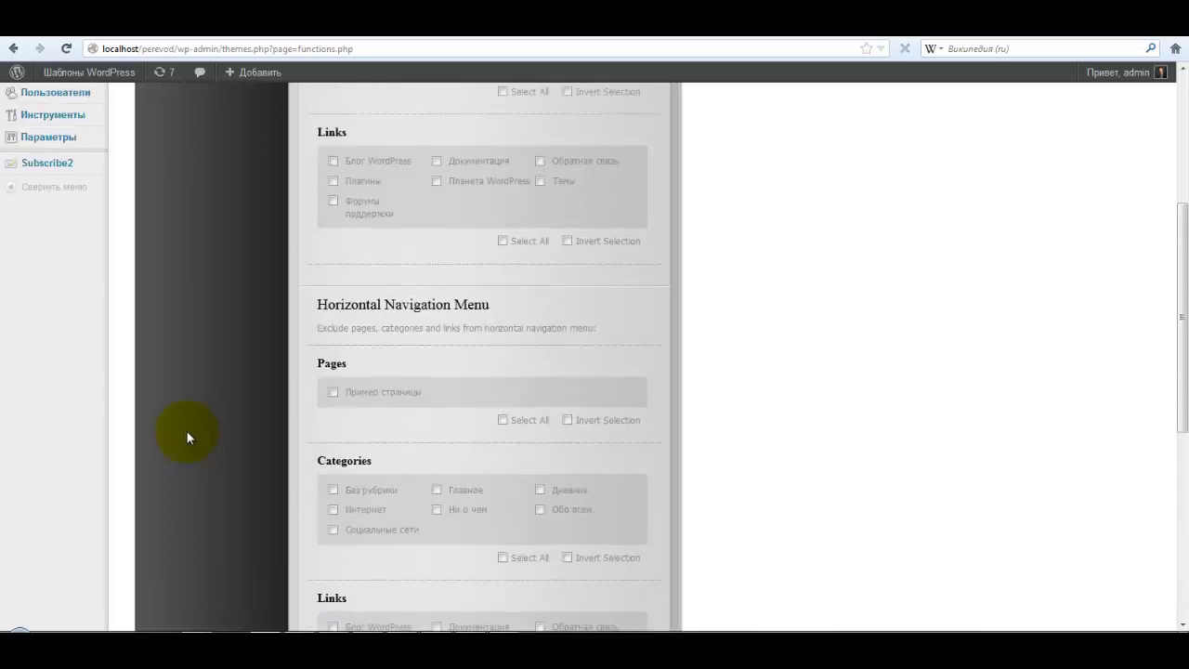
{"action": "scroll", "coordinate": [187, 431], "scroll_direction": "up", "scroll_amount": 4}
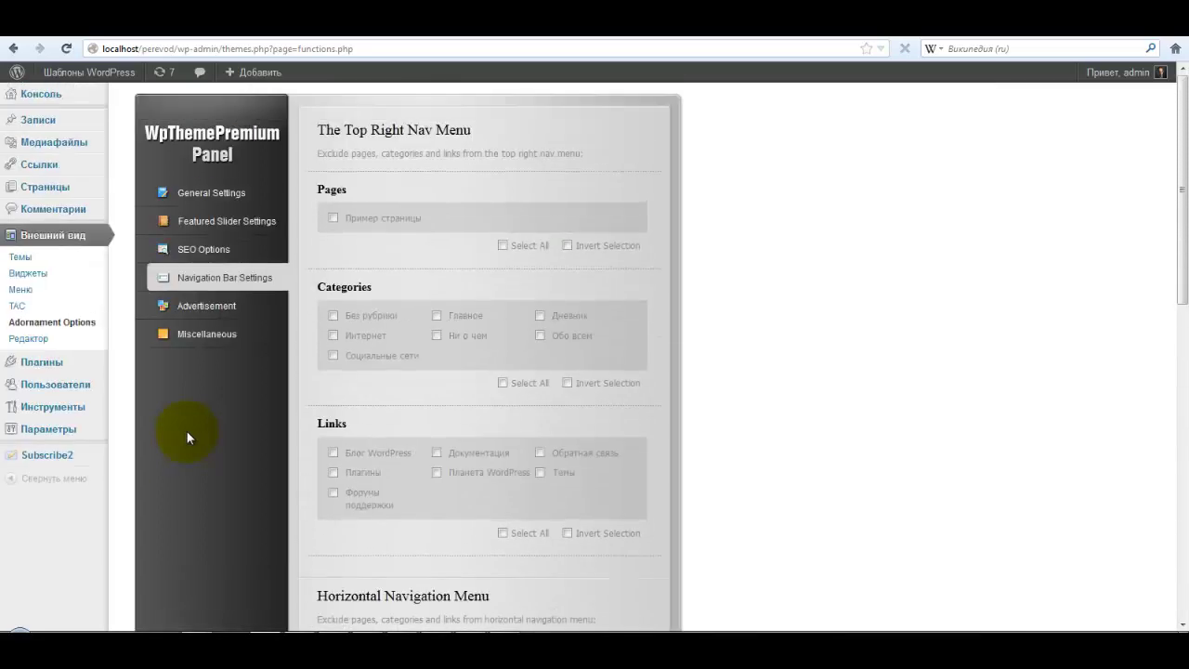
Open the Advertisement settings, inspect the 468*60 banner's image location, and switch to the theme's images folder in Windows Explorer.
{"action": "left_click", "coordinate": [207, 309]}
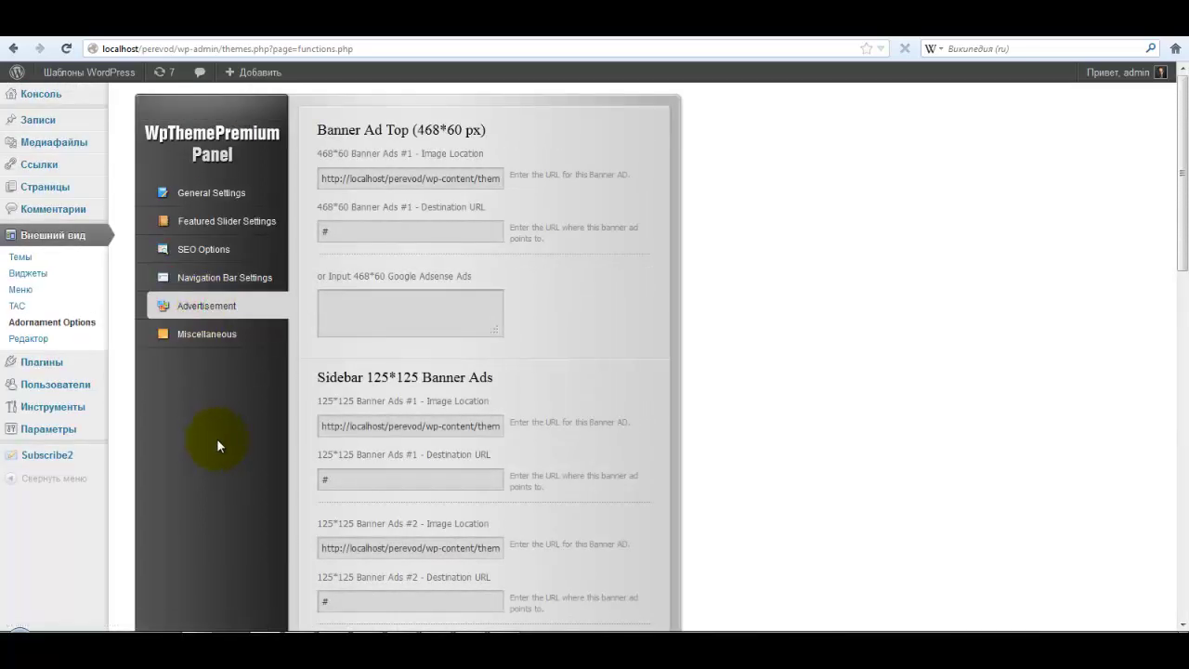
{"action": "left_click", "coordinate": [432, 180]}
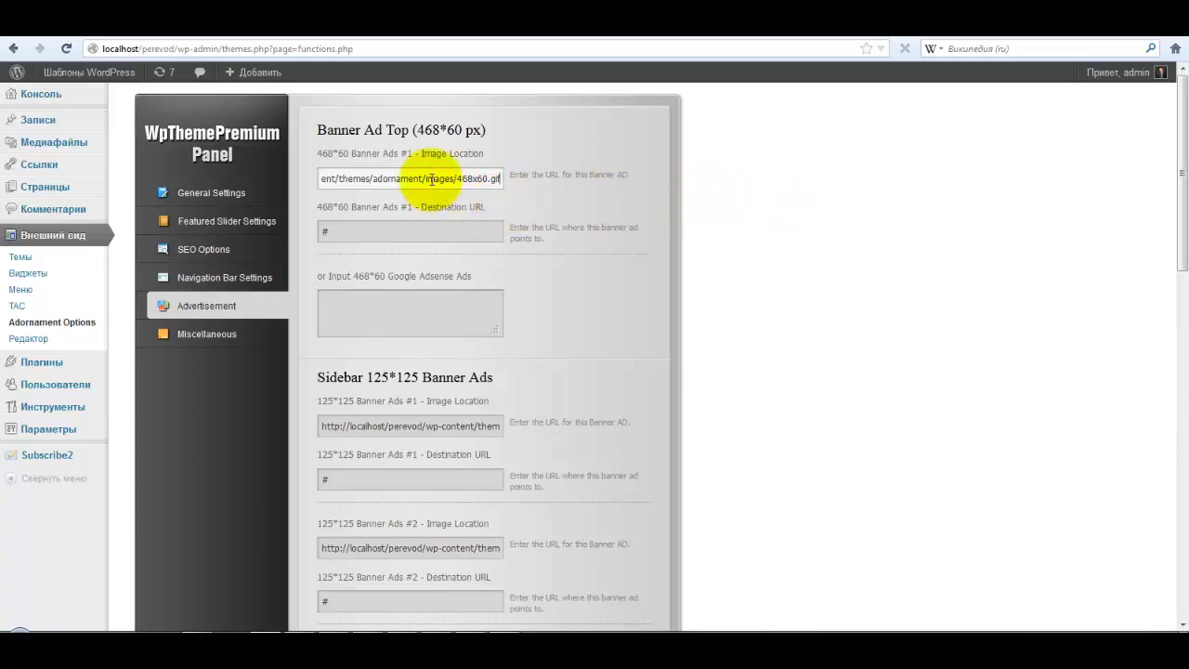
{"action": "left_click", "coordinate": [311, 624]}
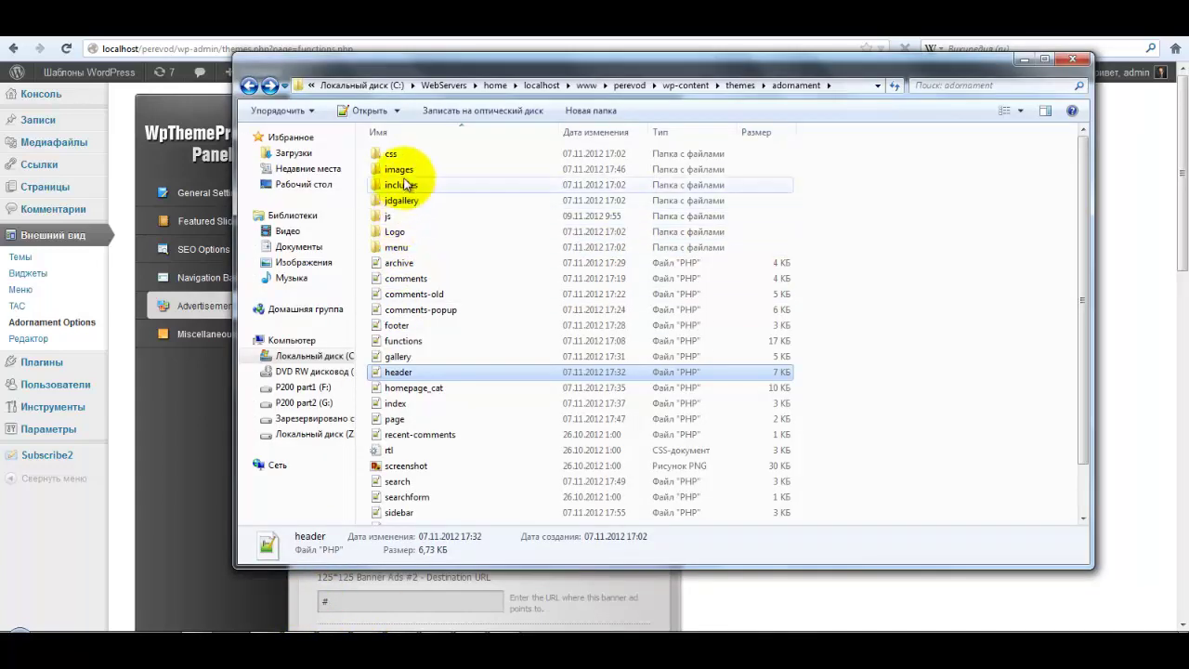
{"action": "double_click", "coordinate": [409, 172]}
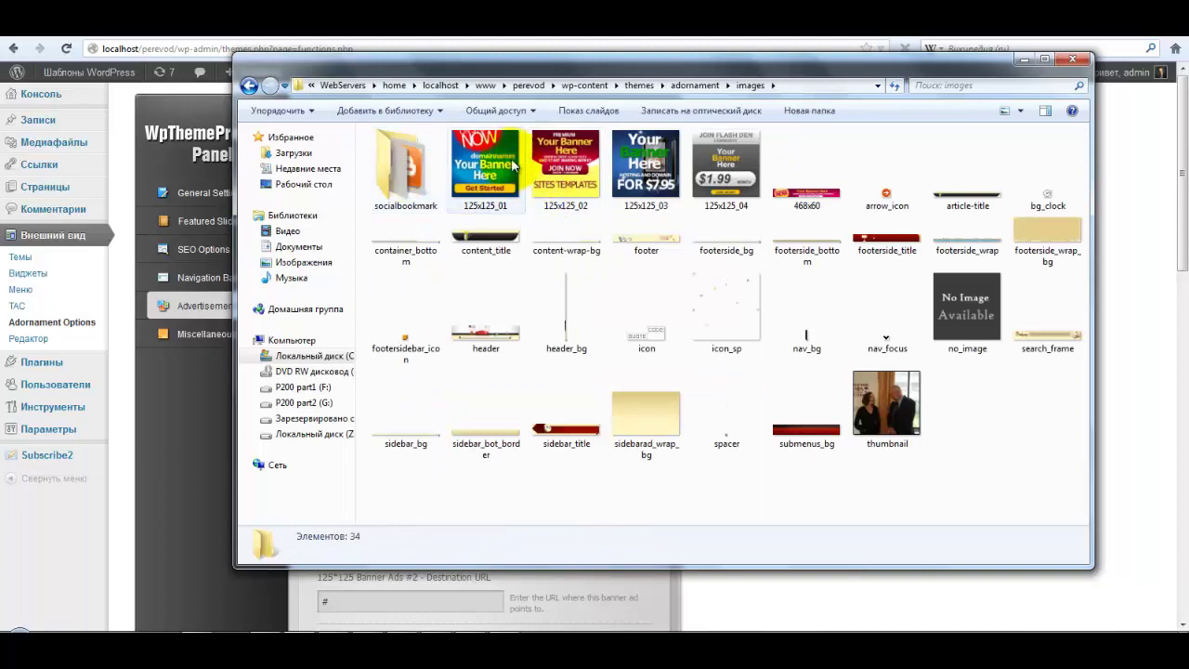
Inspect the files 125x125_01 to 125x125_04 and 468x60, compare them with the homepage banners, and return to the Advertisement settings.
{"action": "left_click", "coordinate": [485, 166]}
{"action": "left_click", "coordinate": [565, 166]}
{"action": "left_click", "coordinate": [646, 165]}
{"action": "left_click", "coordinate": [745, 180]}
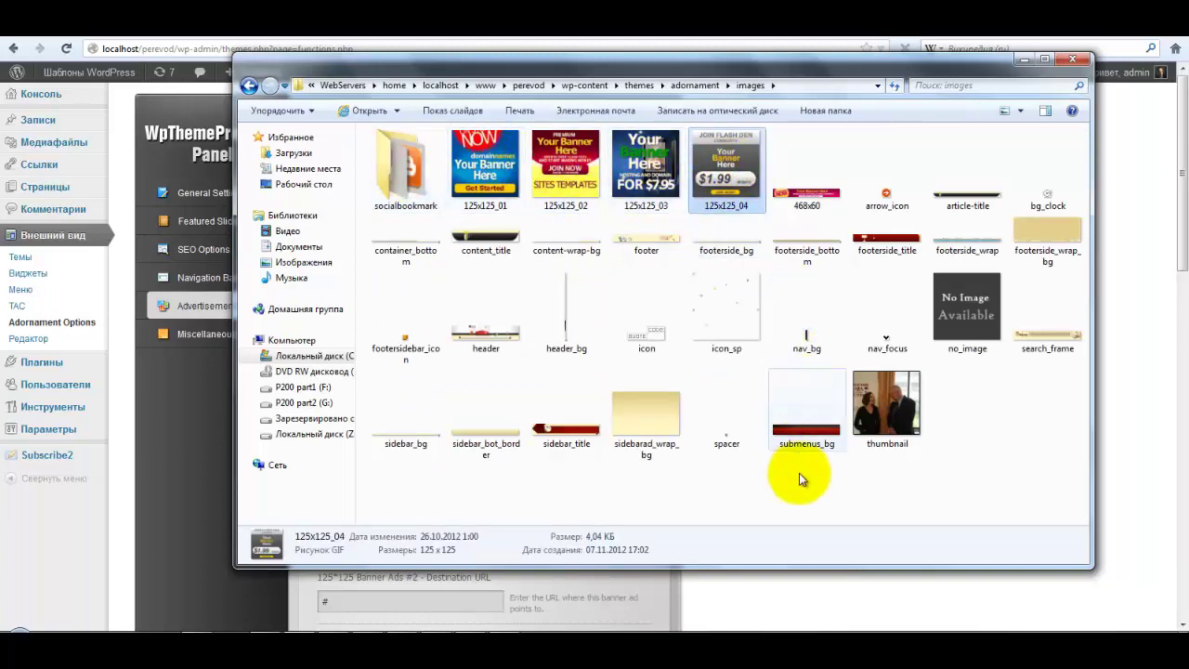
{"action": "left_click", "coordinate": [804, 206]}
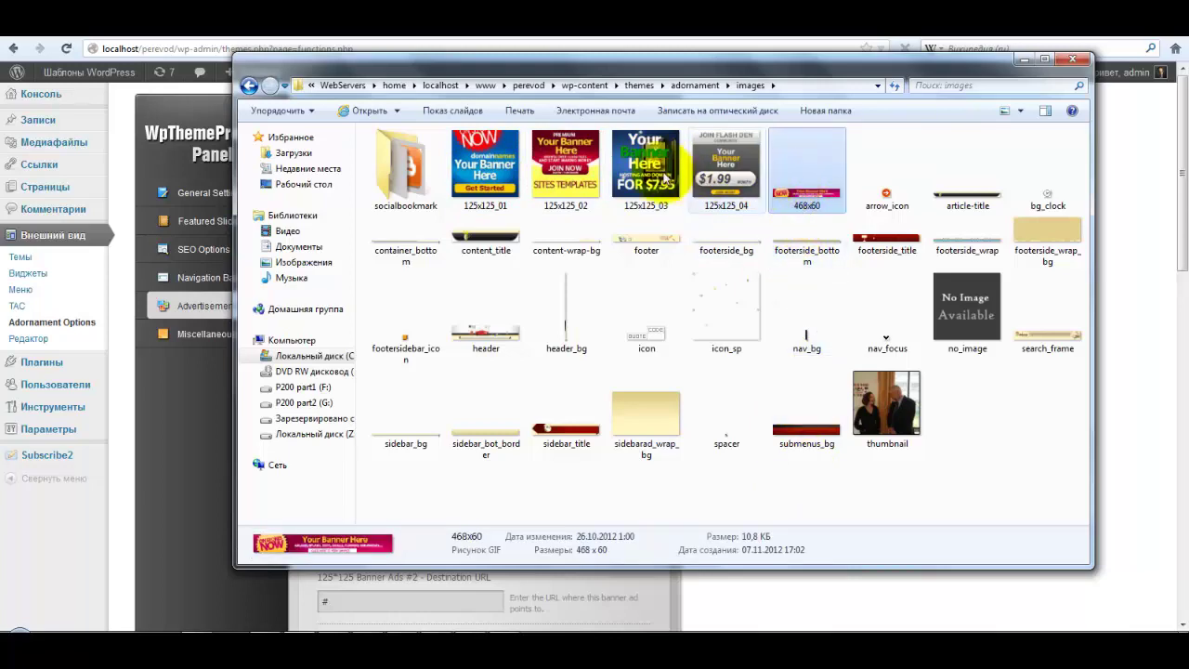
{"action": "left_click", "coordinate": [600, 35]}
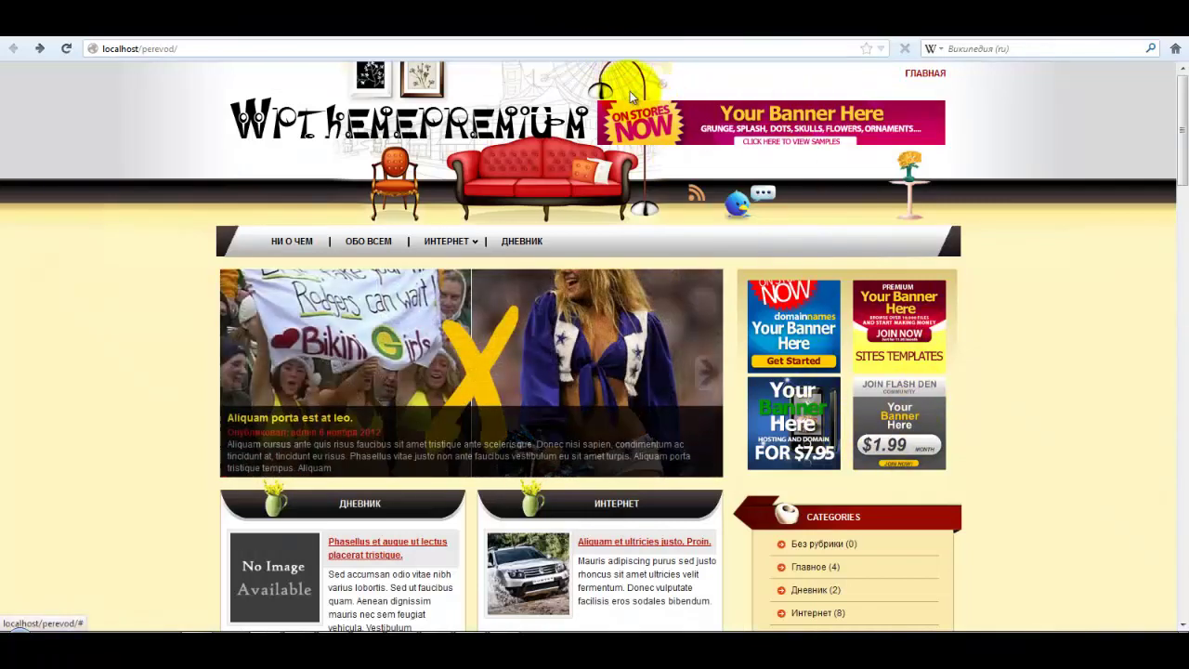
{"action": "left_click", "coordinate": [478, 38]}
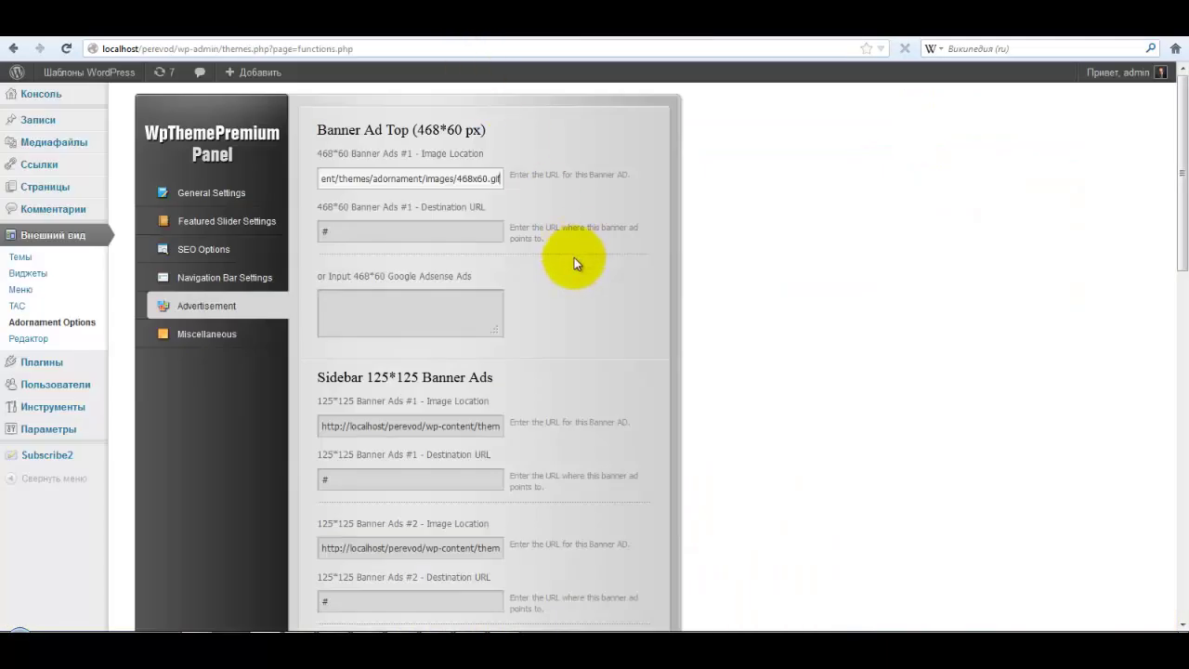
Review the image location and destination URL fields of the sidebar 125*125 banner ads.
{"action": "scroll", "coordinate": [567, 264], "scroll_direction": "down", "scroll_amount": 1}
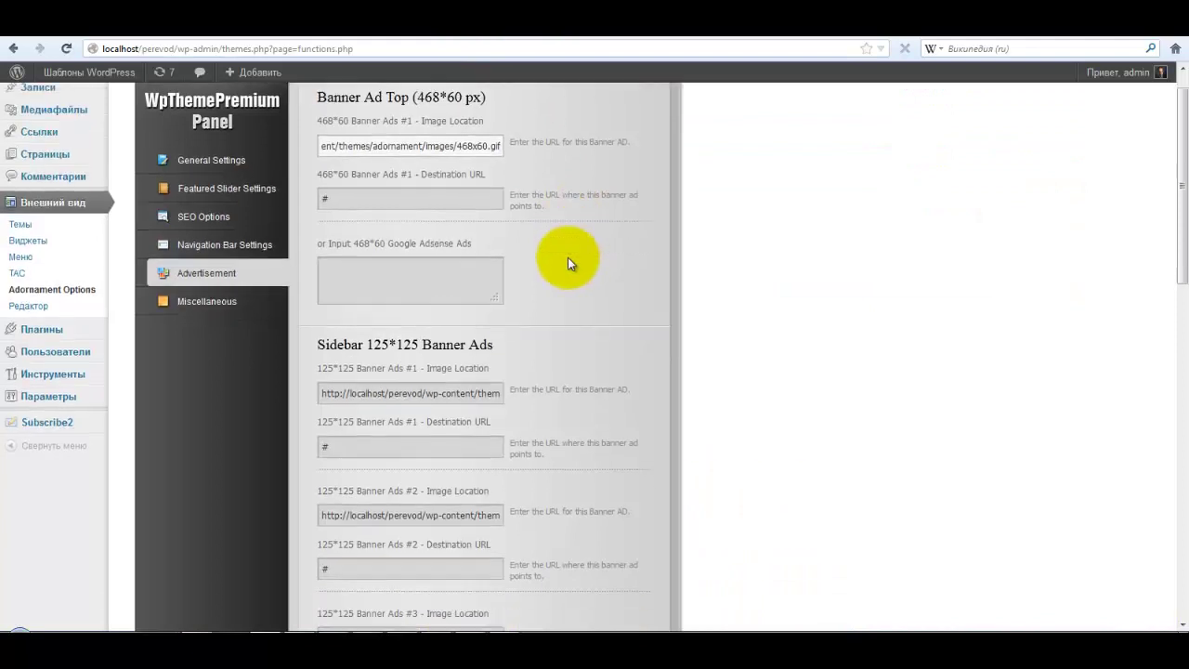
{"action": "scroll", "coordinate": [568, 260], "scroll_direction": "down", "scroll_amount": 3}
{"action": "left_click", "coordinate": [368, 260]}
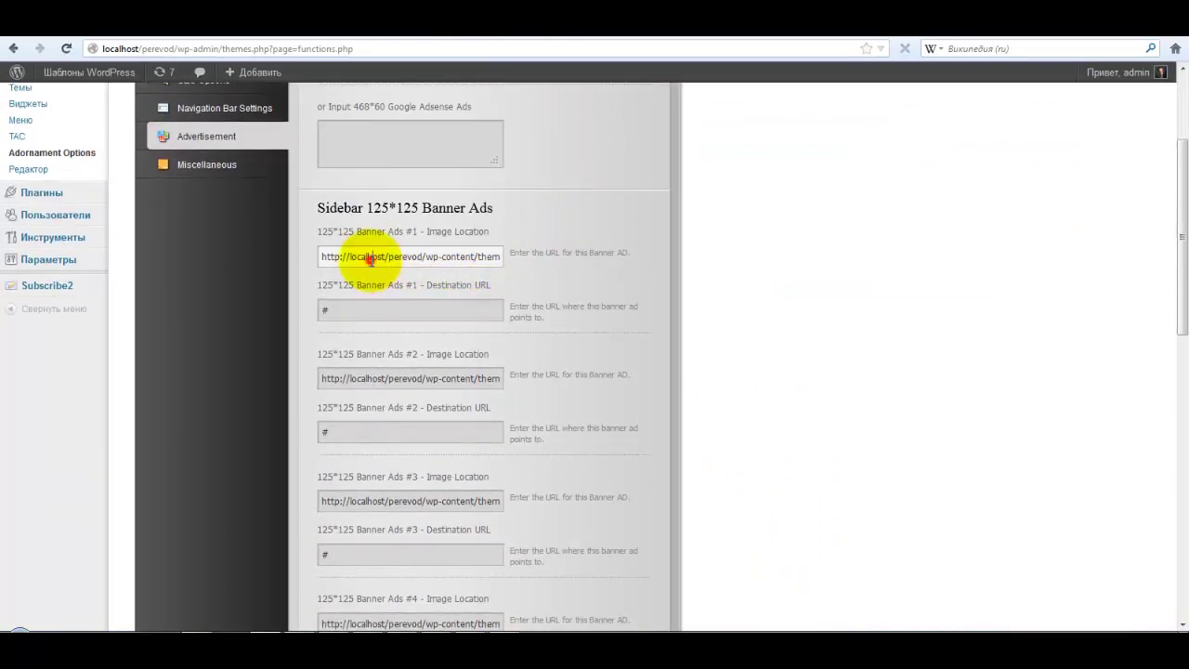
{"action": "scroll", "coordinate": [530, 329], "scroll_direction": "down", "scroll_amount": 2}
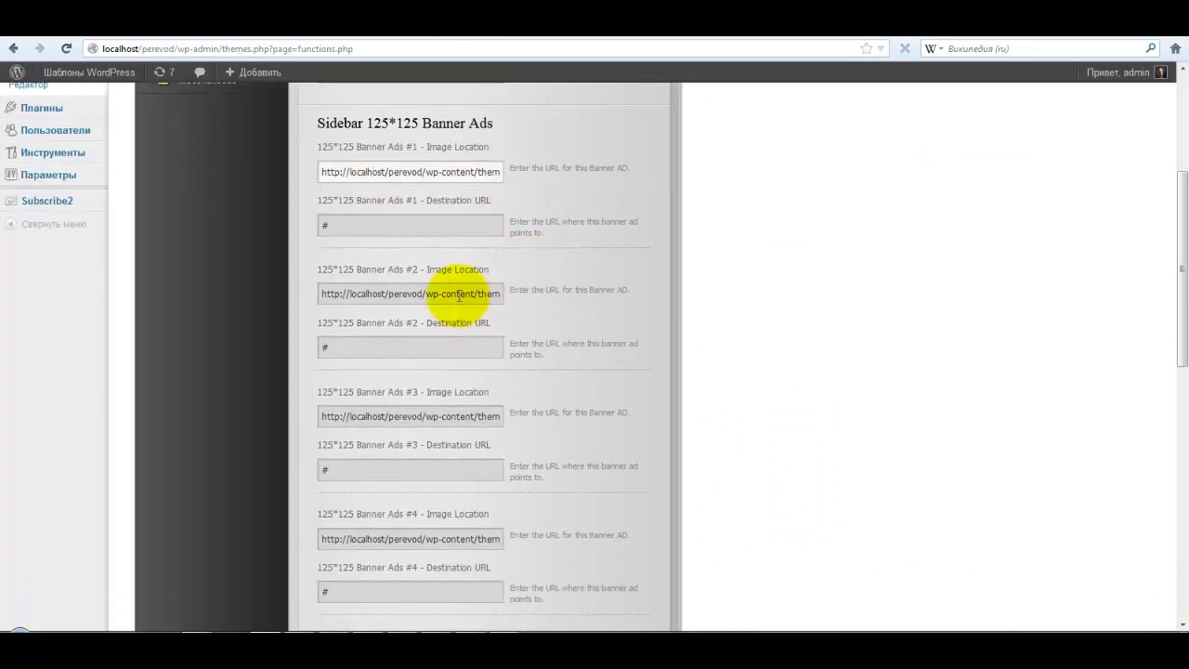
{"action": "left_click", "coordinate": [459, 295]}
{"action": "scroll", "coordinate": [571, 330], "scroll_direction": "down", "scroll_amount": 2}
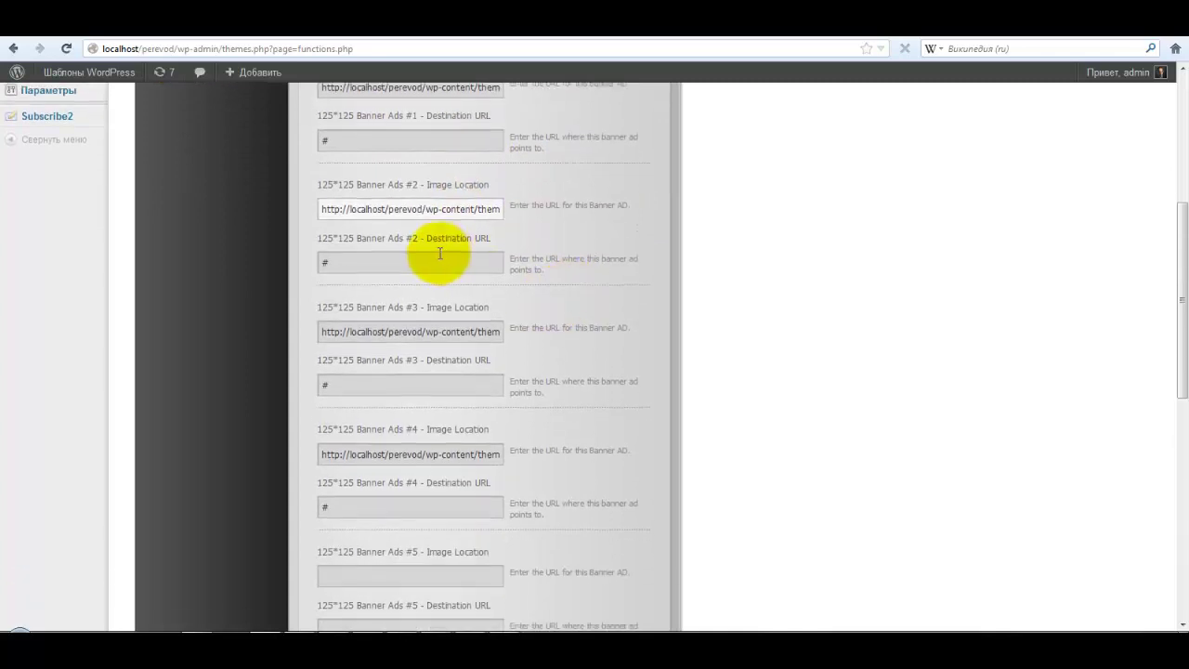
Examine the site address and the file name 125x125_02.gif within the image location of sidebar banner #2.
{"action": "left_click_drag", "start_coordinate": [351, 209], "coordinate": [423, 209]}
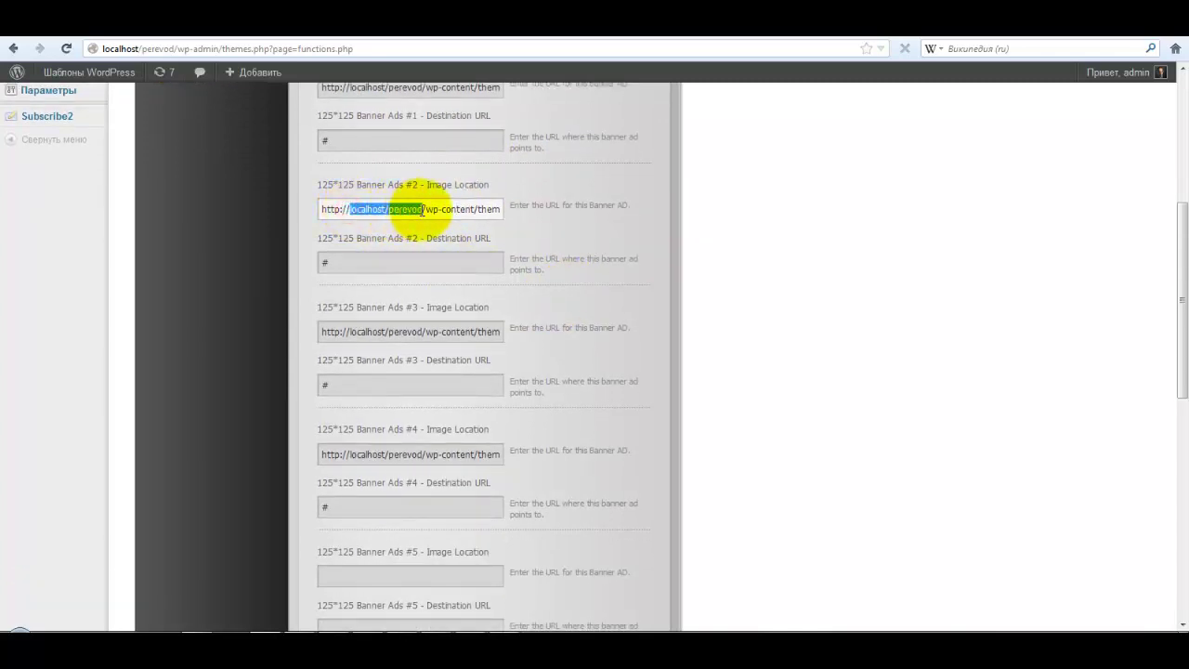
{"action": "left_click", "coordinate": [477, 211]}
{"action": "key", "text": "End"}
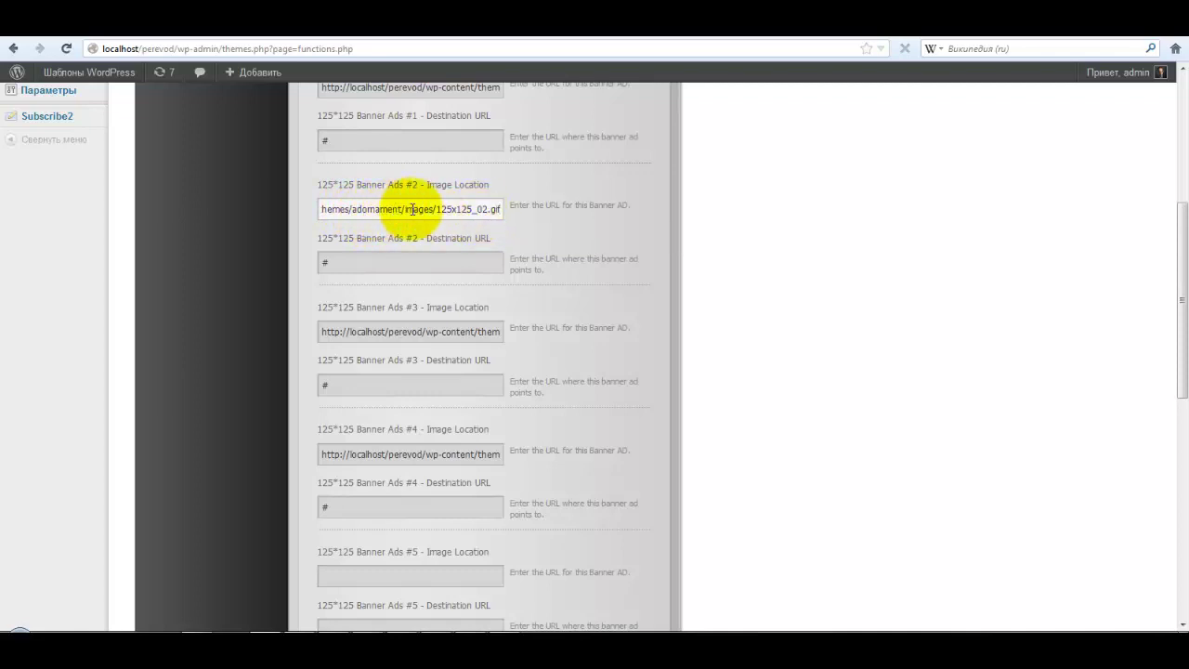
{"action": "left_click_drag", "start_coordinate": [436, 209], "coordinate": [504, 212]}
{"action": "scroll", "coordinate": [626, 376], "scroll_direction": "down", "scroll_amount": 8}
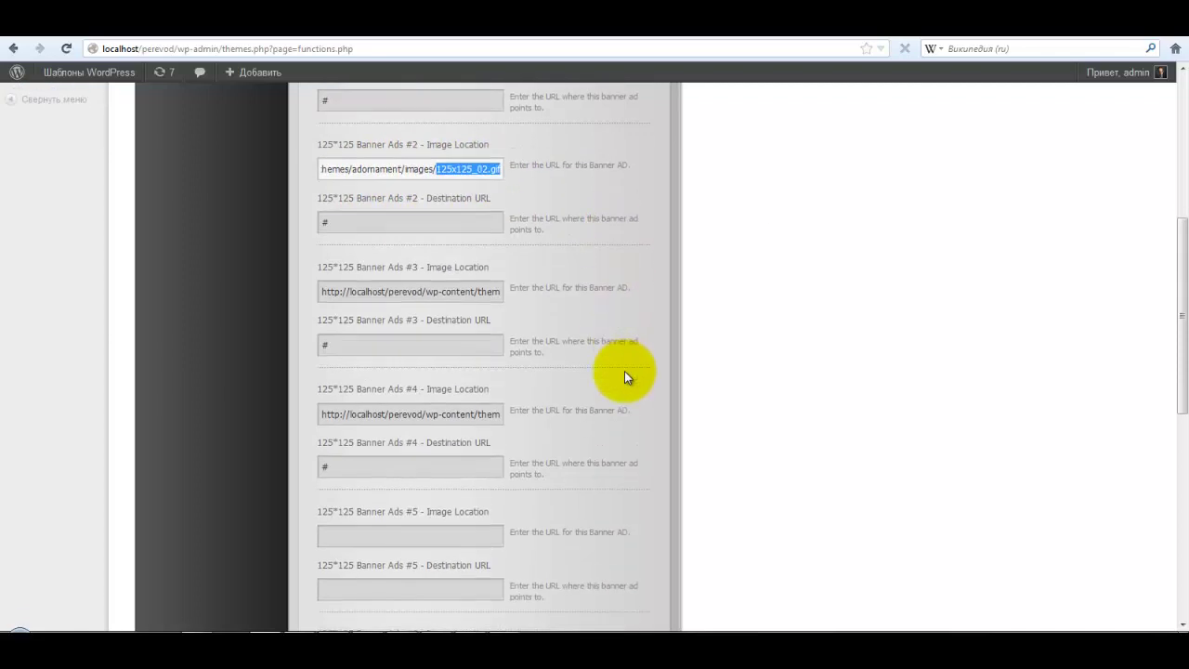
{"action": "scroll", "coordinate": [625, 371], "scroll_direction": "up", "scroll_amount": 10}
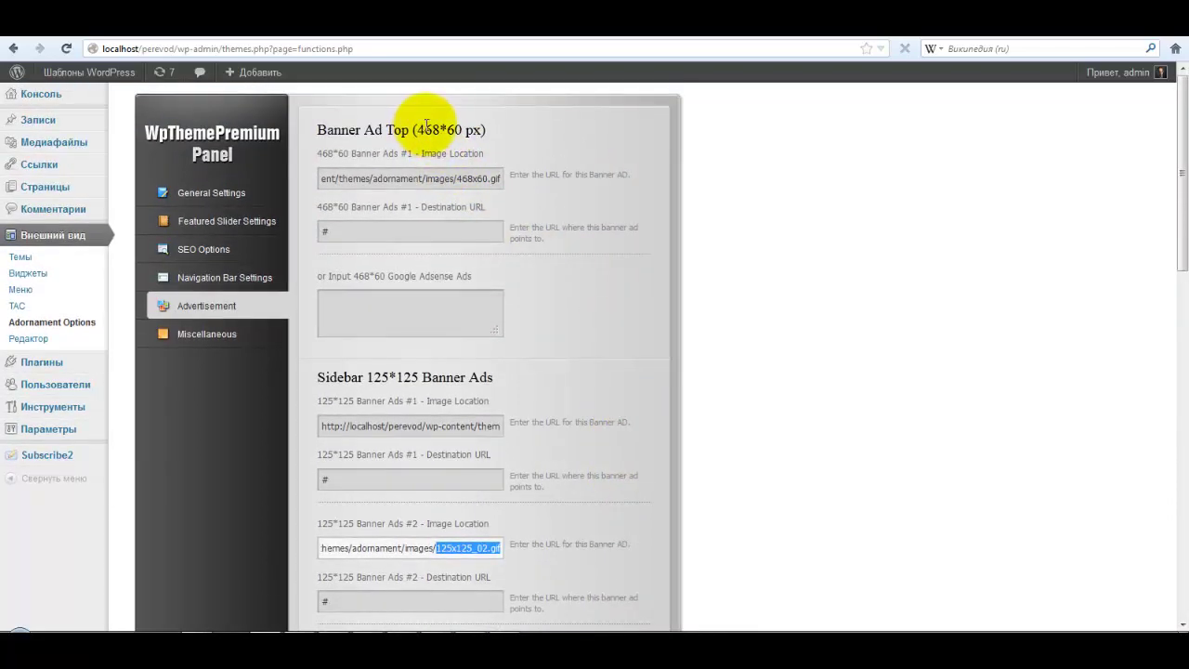
Examine the 468*60 banner's image location and destination URL, and check where the banner links on the homepage.
{"action": "left_click", "coordinate": [356, 178]}
{"action": "left_click_drag", "start_coordinate": [336, 233], "coordinate": [311, 231]}
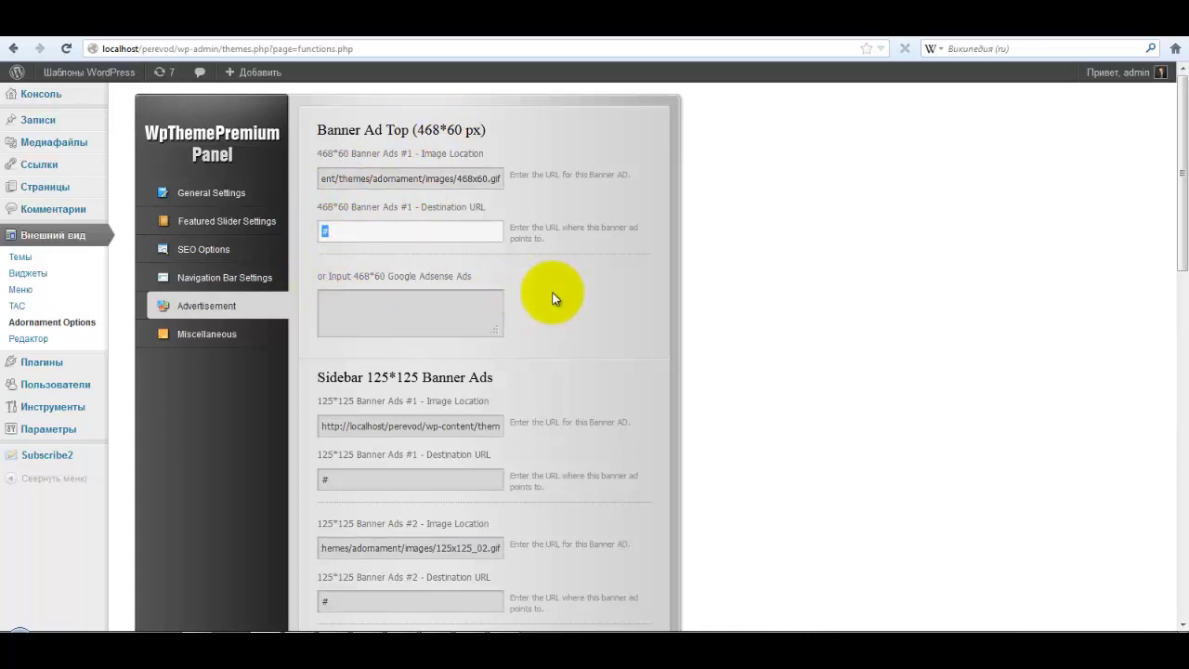
{"action": "left_click", "coordinate": [663, 39]}
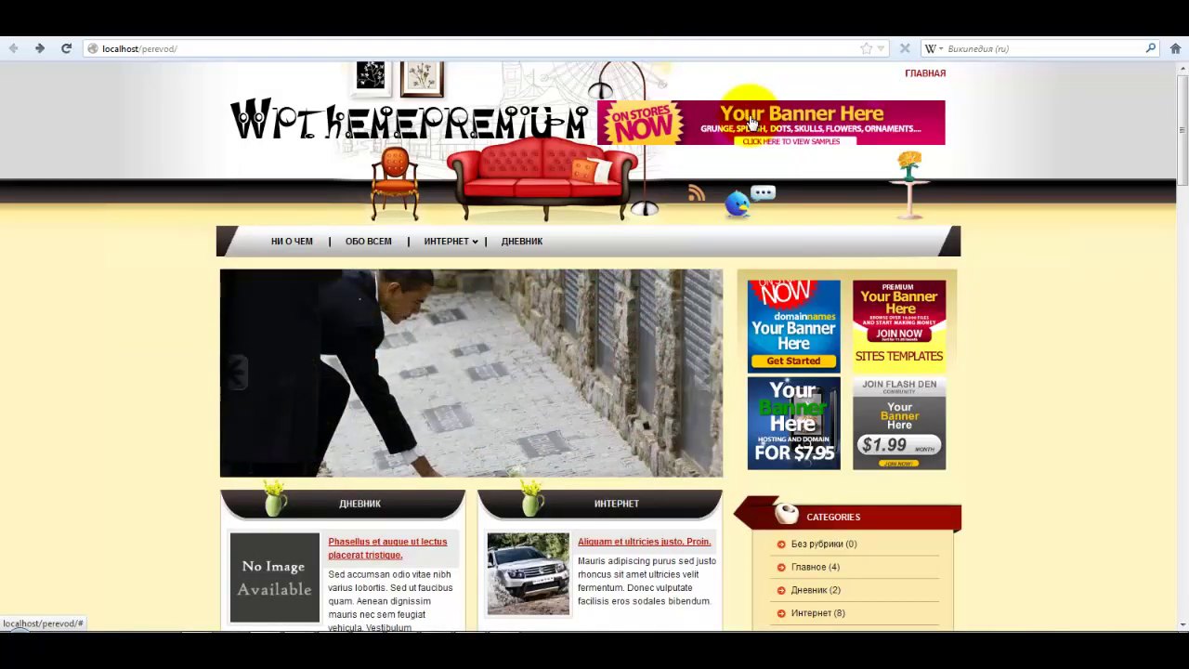
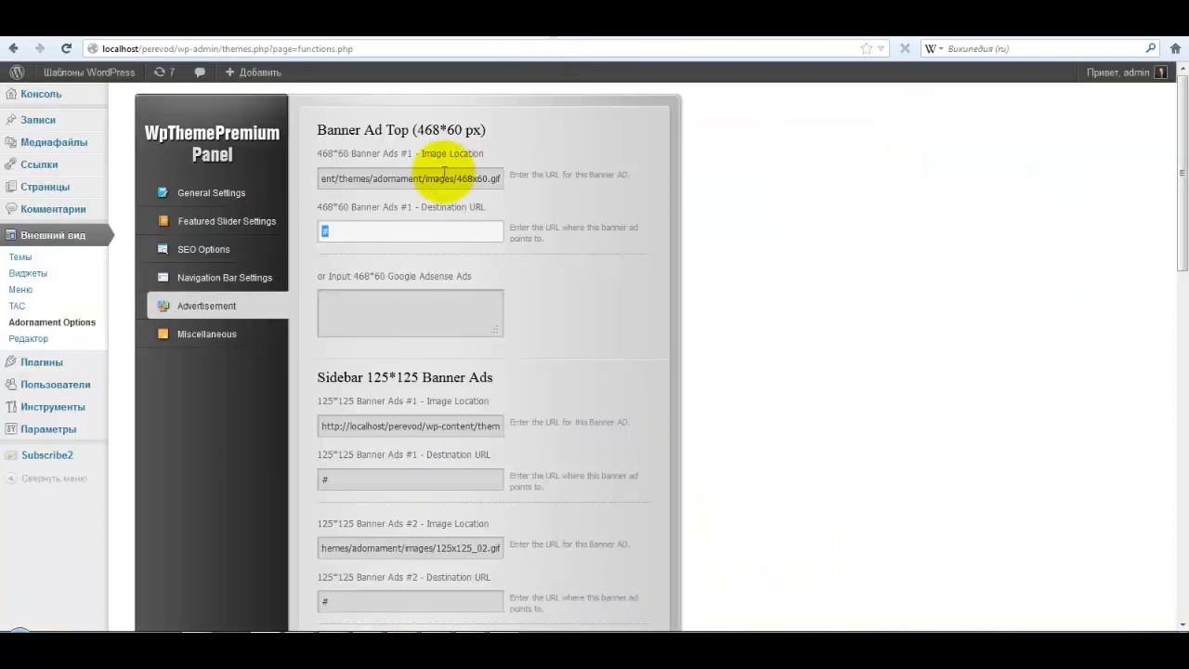
{"action": "left_click", "coordinate": [340, 230]}
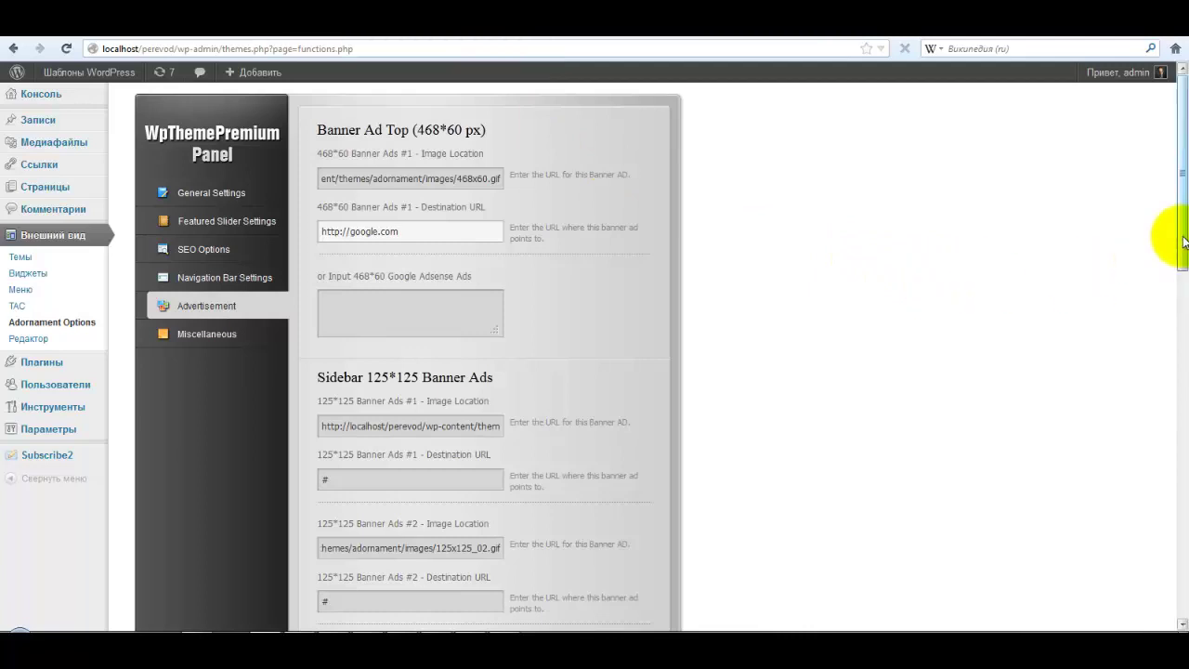
{"action": "left_click_drag", "start_coordinate": [1183, 239], "coordinate": [1168, 589]}
{"action": "left_click", "coordinate": [512, 512]}
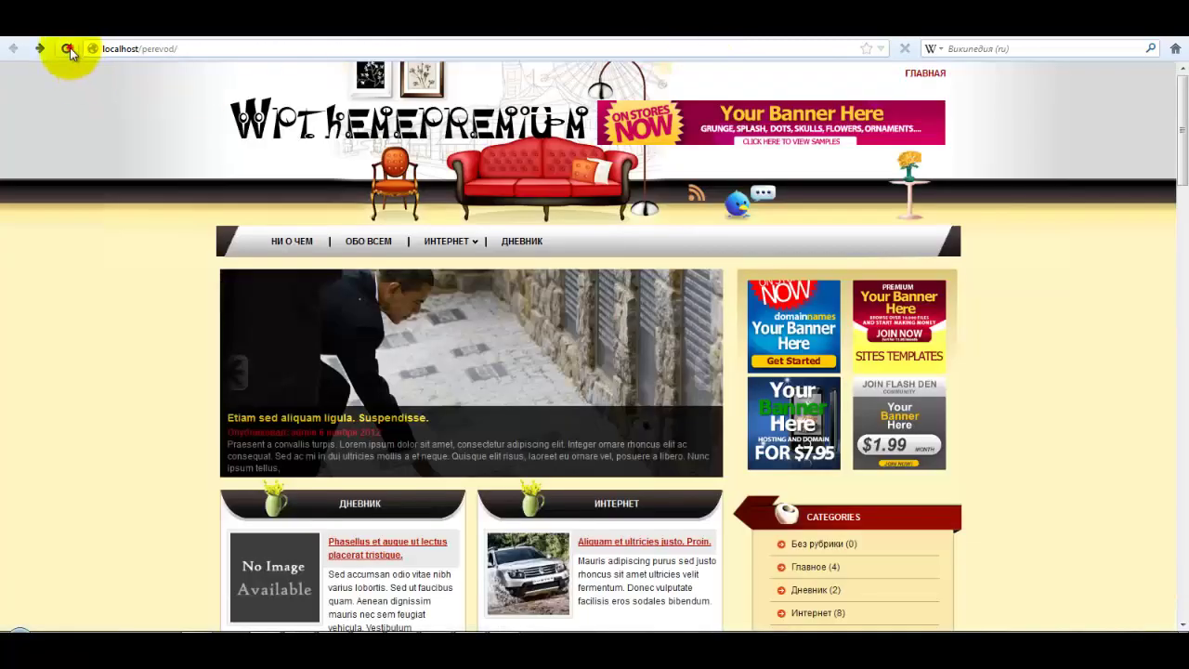
{"action": "left_click", "coordinate": [70, 47]}
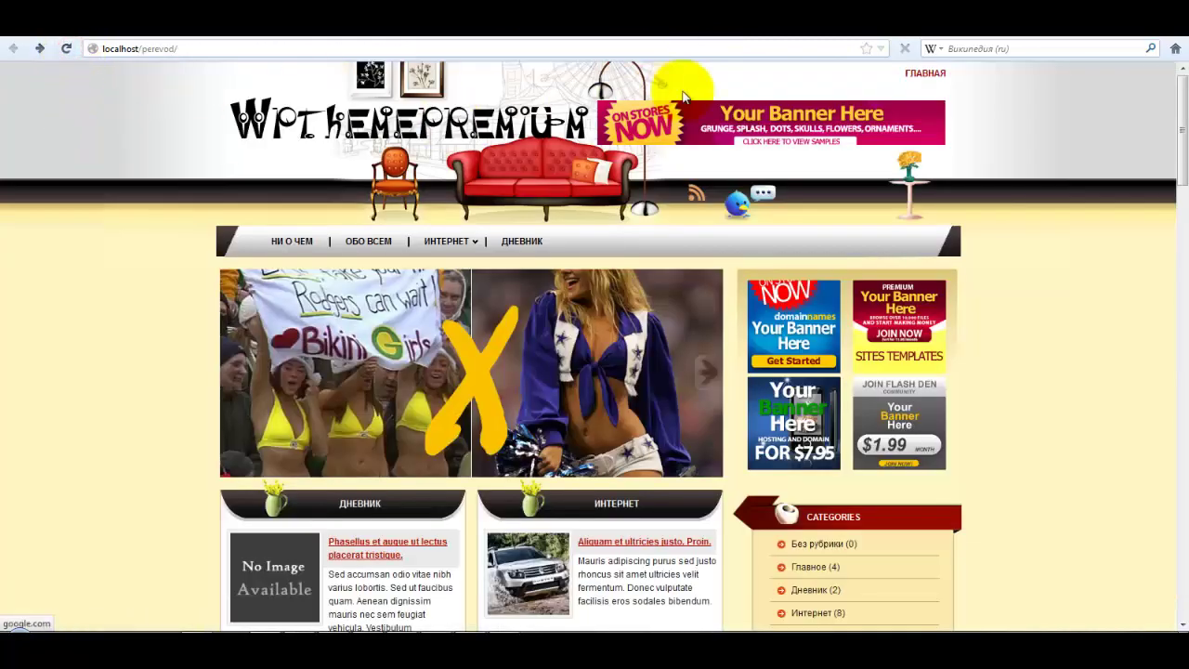
Test the 468*60 banner's link on the homepage and return to the Adornament theme options.
{"action": "left_click", "coordinate": [751, 121]}
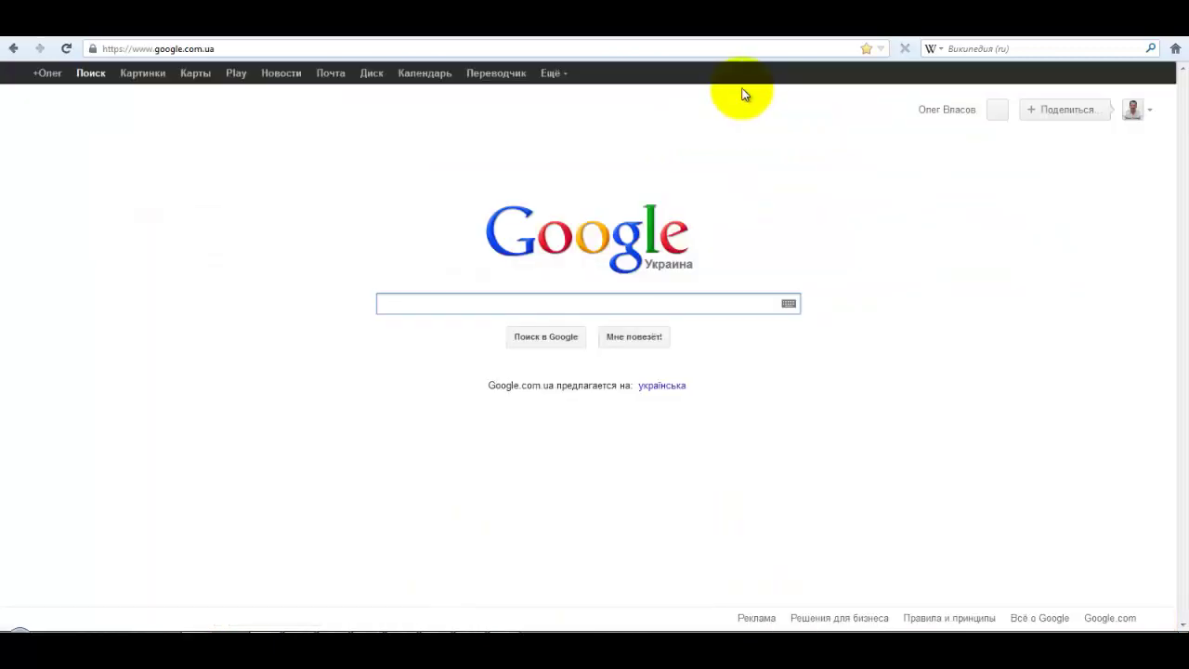
{"action": "left_click", "coordinate": [16, 49]}
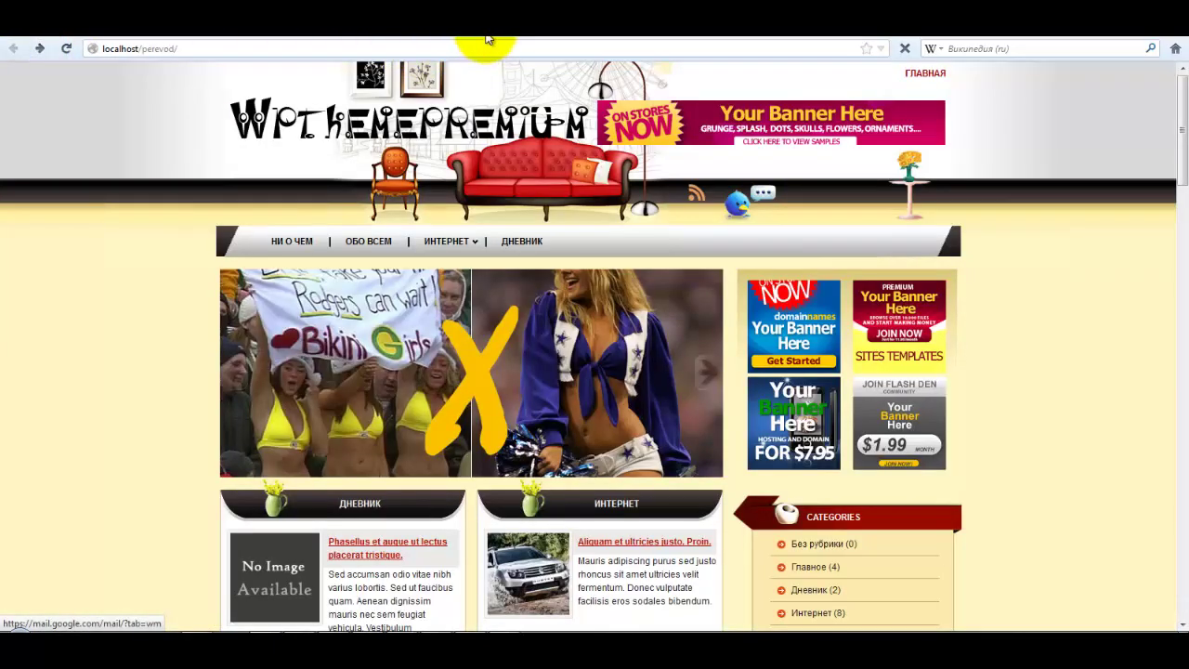
{"action": "key", "text": "alt+Left"}
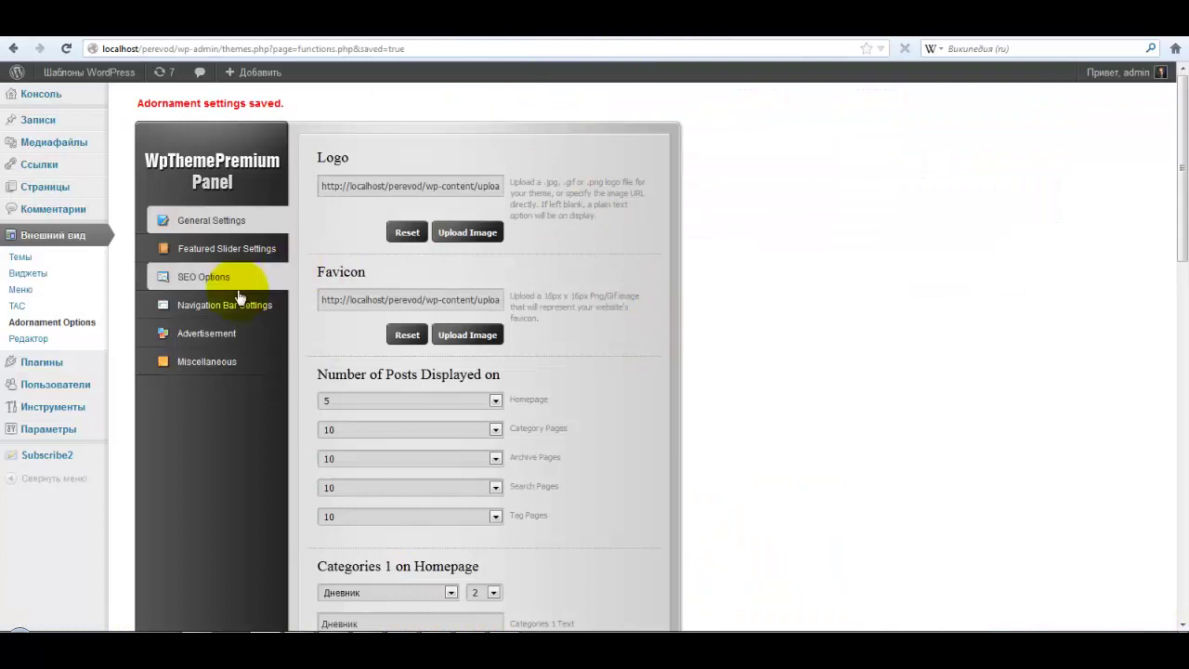
Clear the Image Location and Destination URL of 468*60 Banner Ads #1 in the Advertisement options.
{"action": "left_click", "coordinate": [206, 336]}
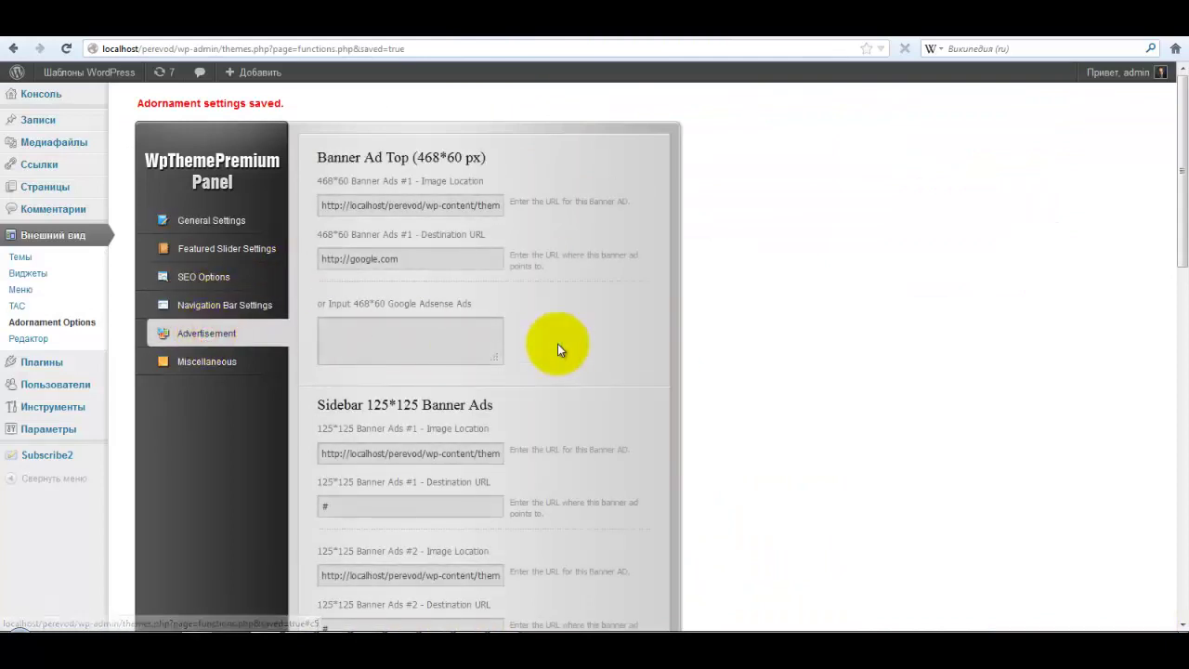
{"action": "scroll", "coordinate": [558, 343], "scroll_direction": "down", "scroll_amount": 2}
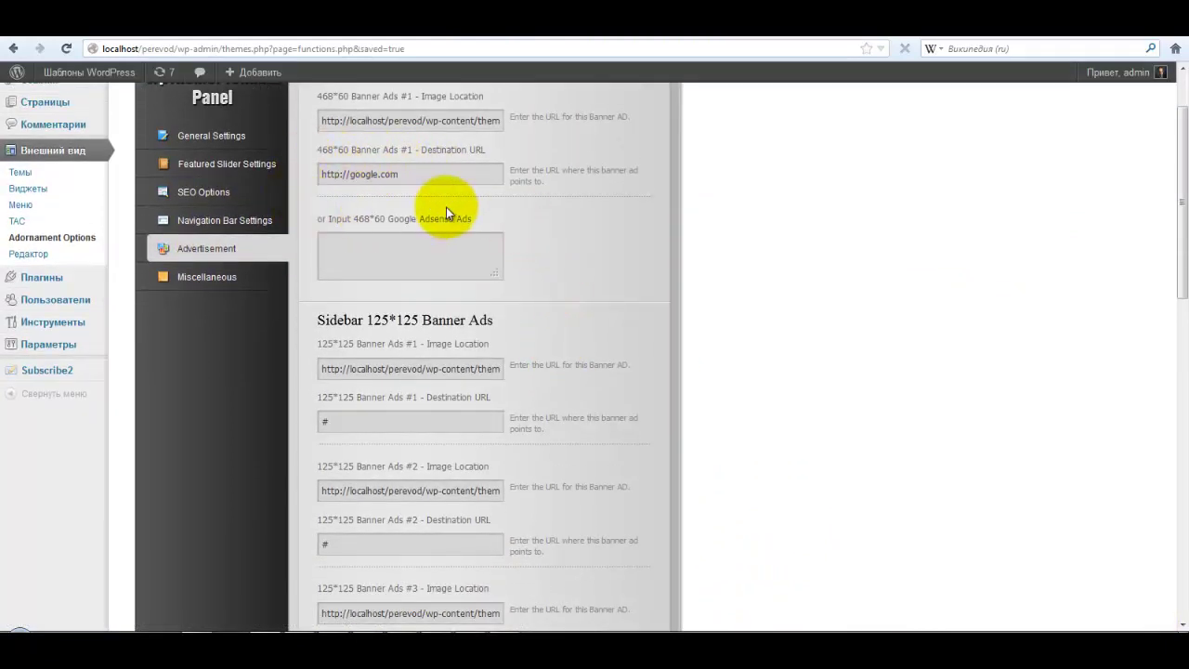
{"action": "left_click", "coordinate": [412, 245]}
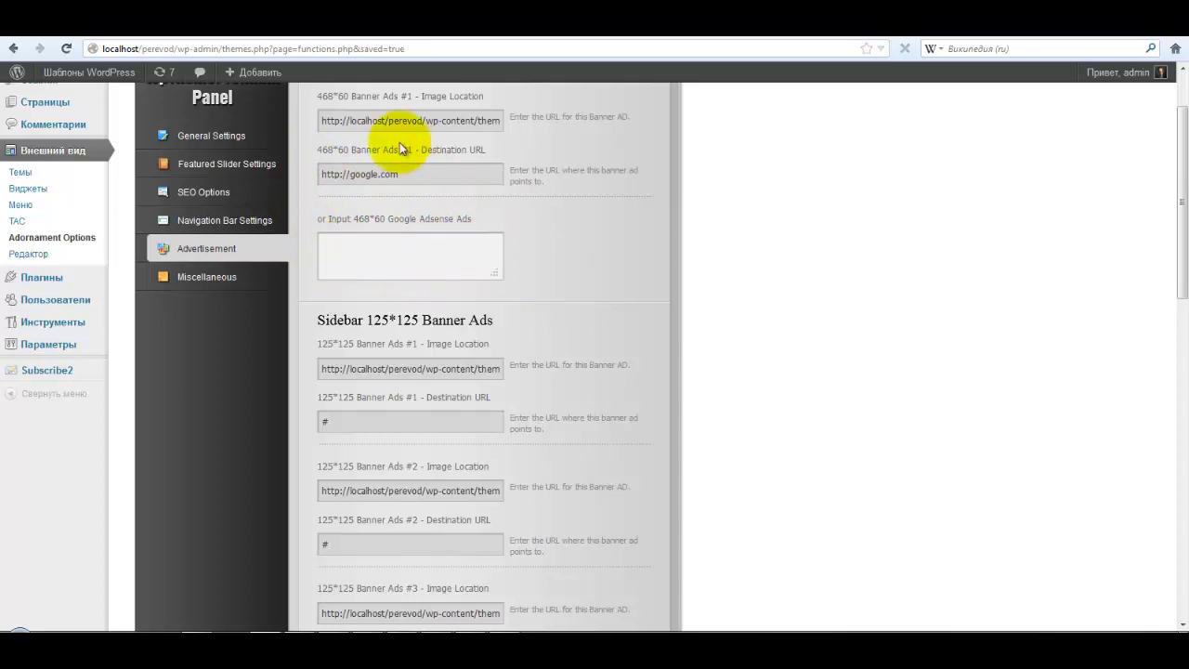
{"action": "left_click_drag", "start_coordinate": [320, 121], "coordinate": [425, 122]}
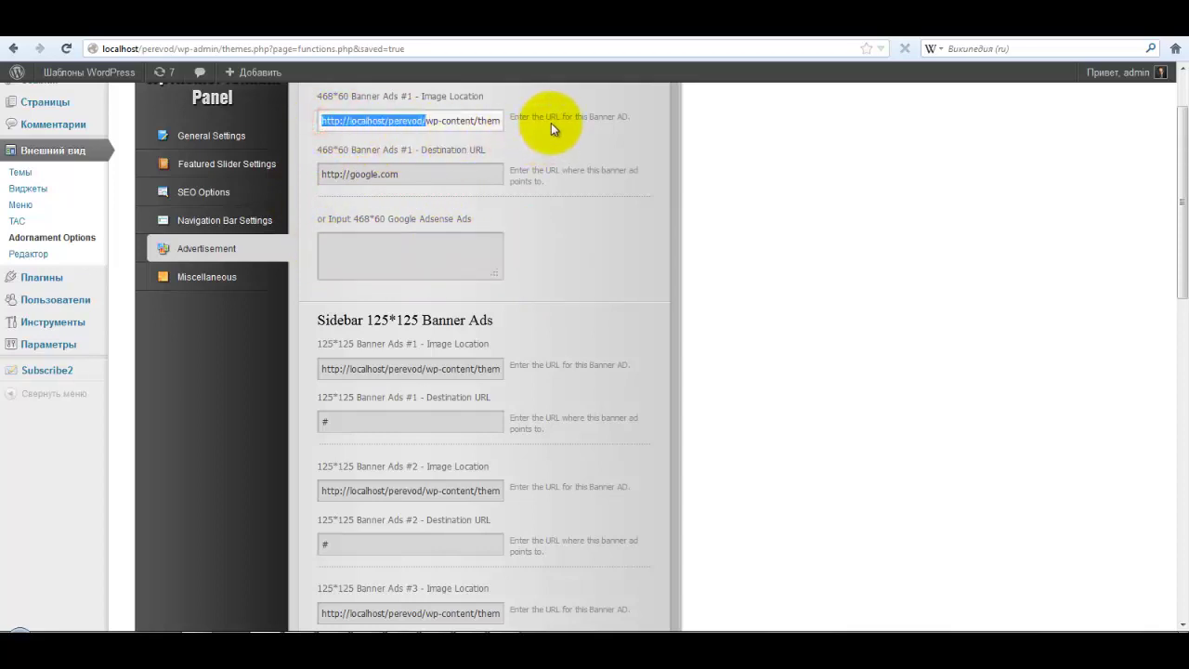
{"action": "key", "text": "ctrl+a"}
{"action": "key", "text": "BackSpace"}
{"action": "key", "text": "Tab"}
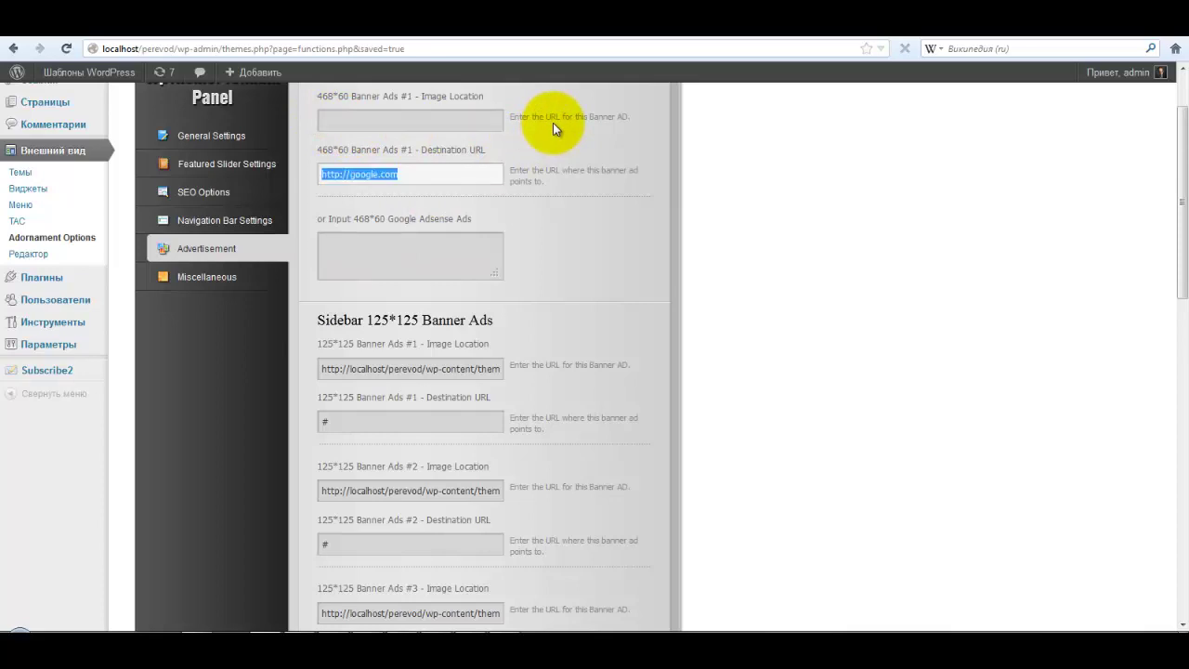
{"action": "key", "text": "Tab"}
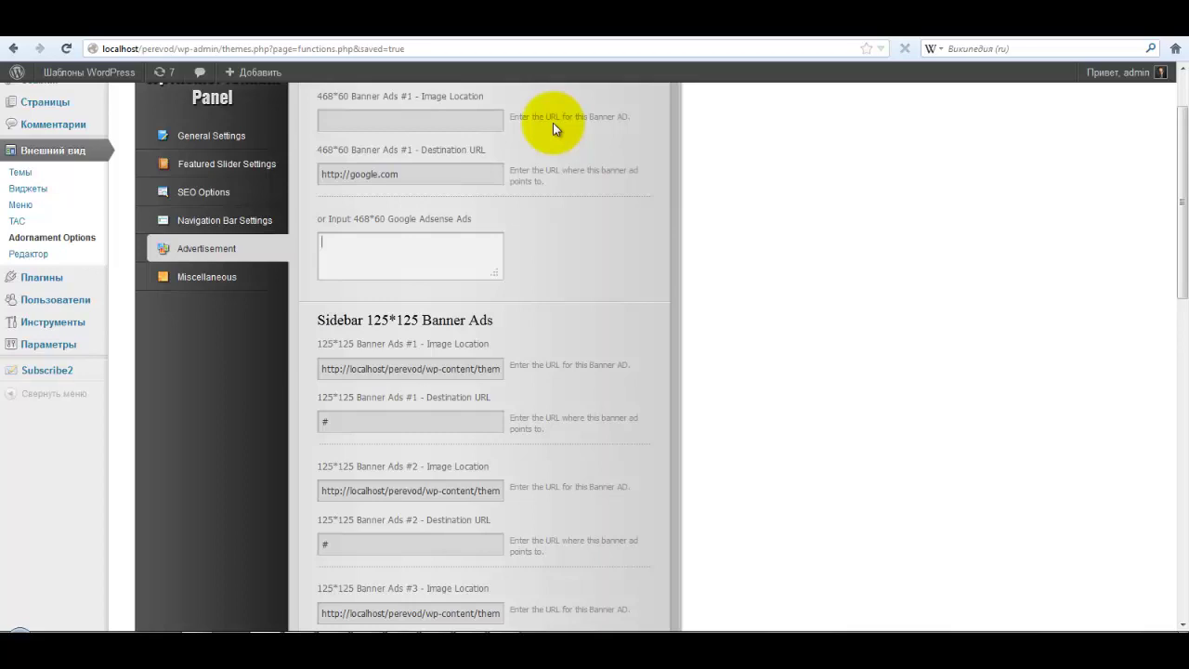
{"action": "left_click_drag", "start_coordinate": [420, 176], "coordinate": [321, 176]}
{"action": "left_click", "coordinate": [322, 173]}
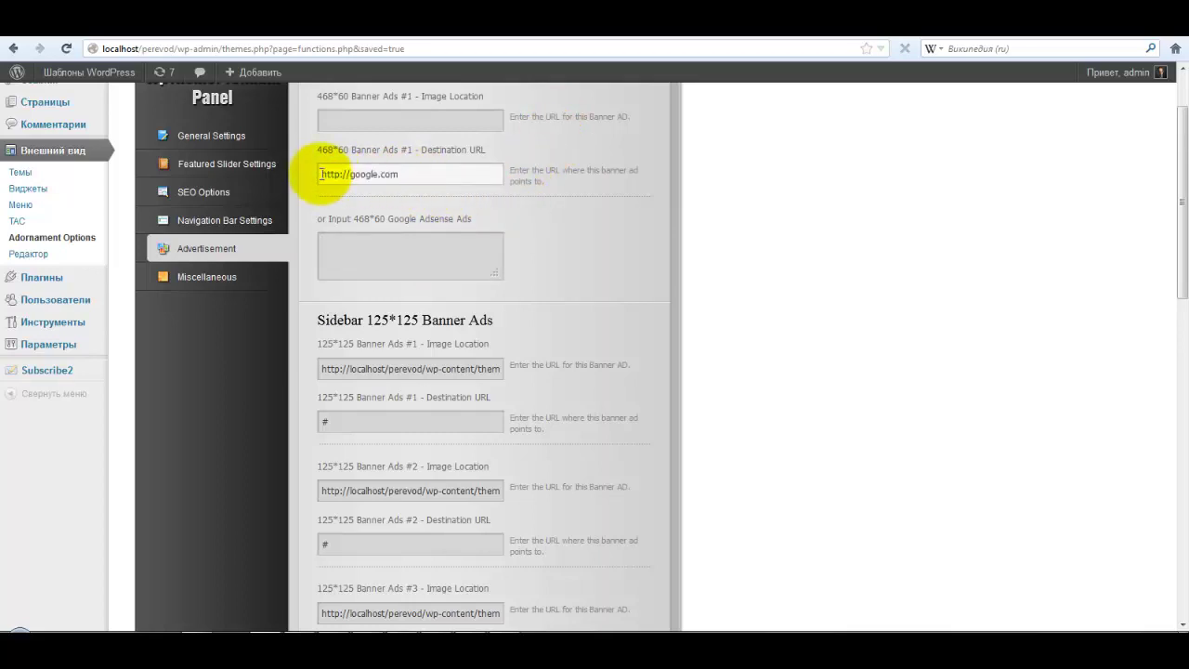
{"action": "key", "text": "Tab"}
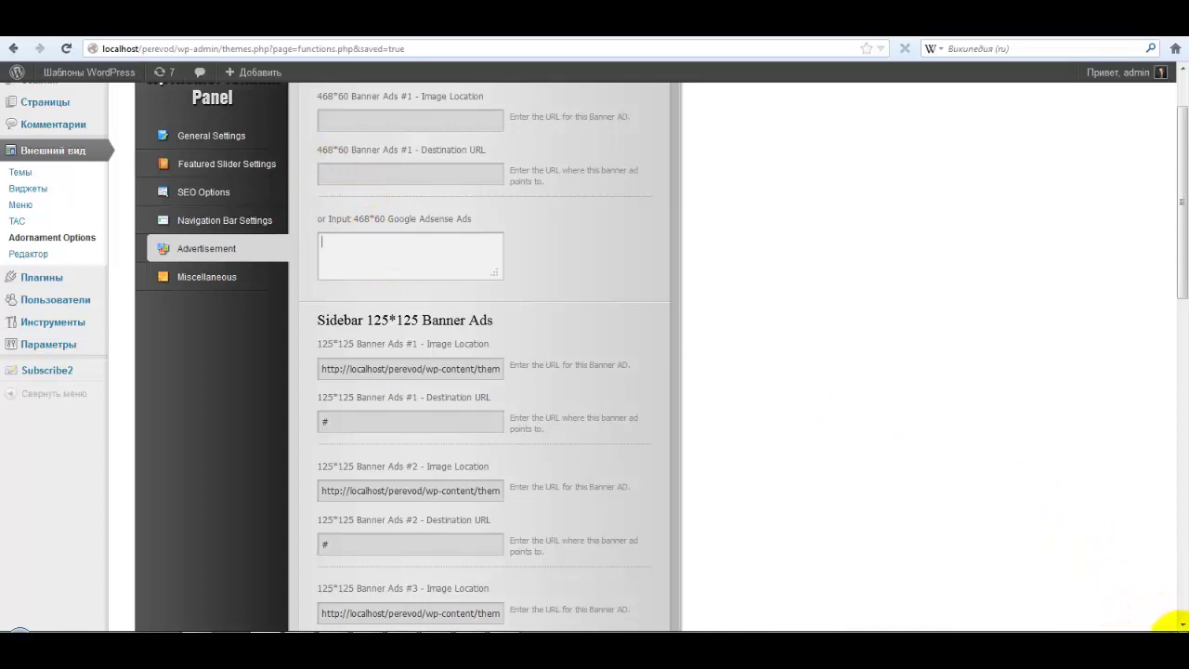
Open the Баннеры text file from the Шпаргалки folder on the desktop in Notepad.
{"action": "left_click", "coordinate": [1173, 621]}
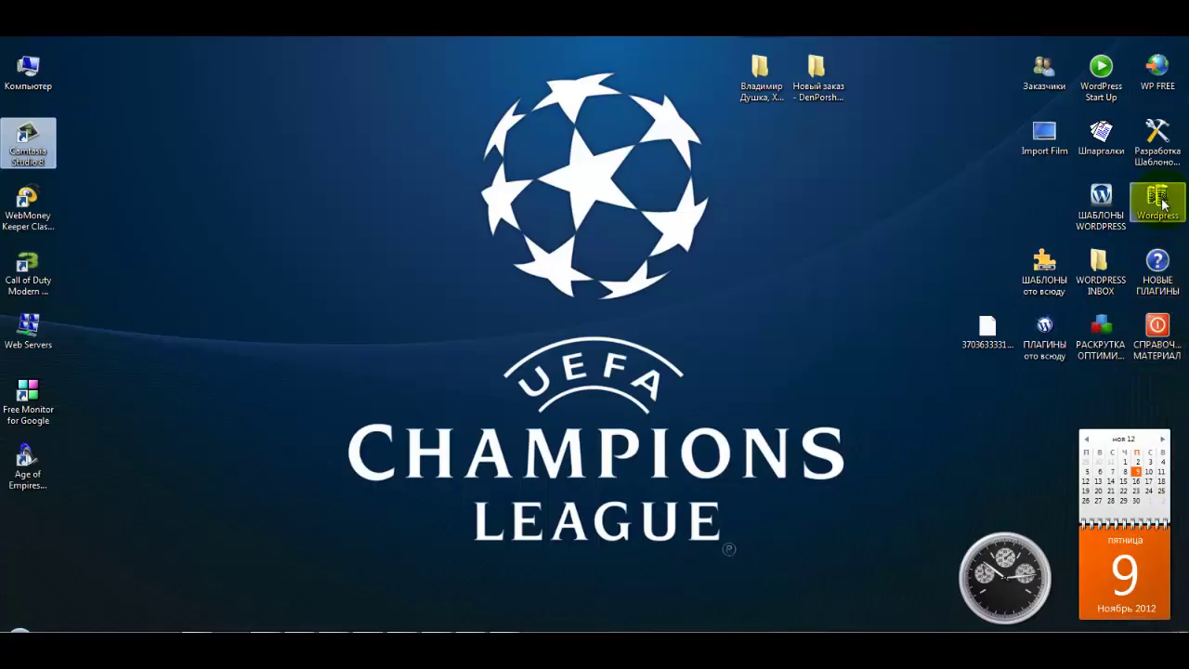
{"action": "double_click", "coordinate": [1101, 134]}
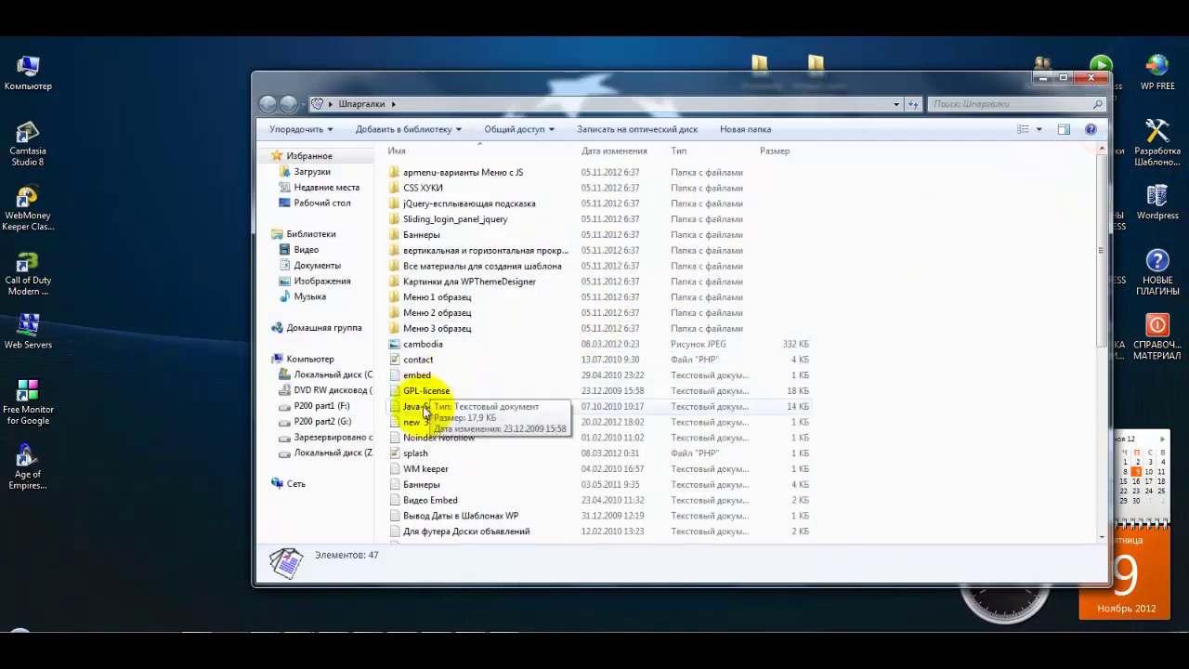
{"action": "double_click", "coordinate": [423, 484]}
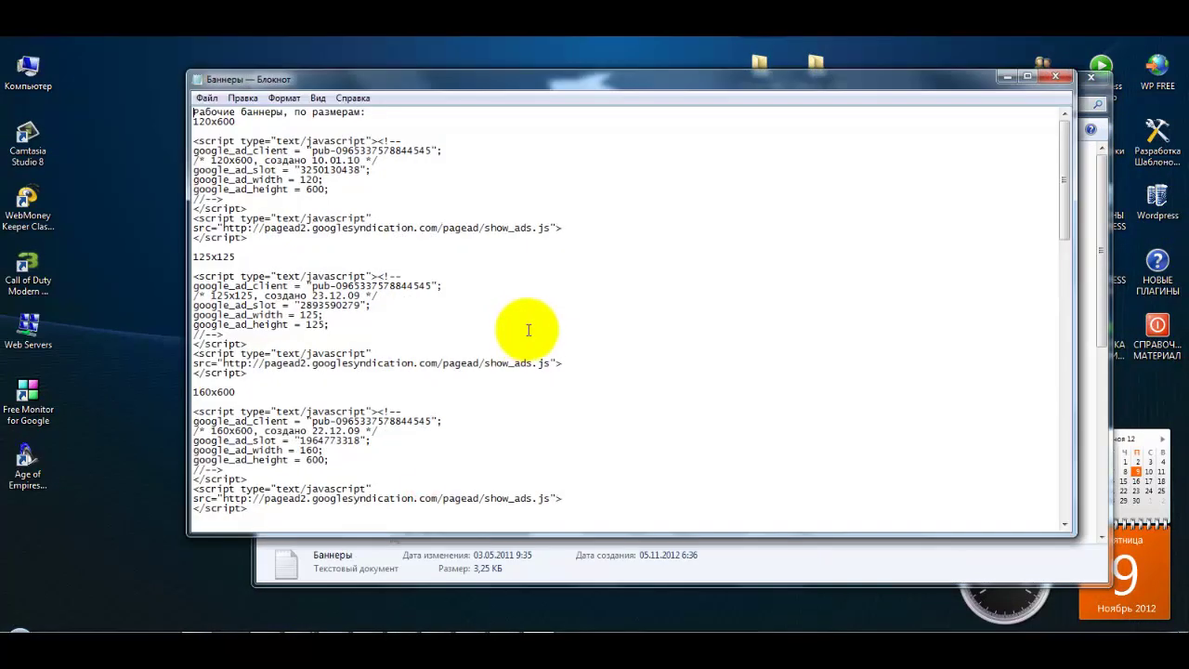
Copy the complete 468x60 AdSense script from the list of banner codes.
{"action": "scroll", "coordinate": [514, 325], "scroll_direction": "down", "scroll_amount": 20}
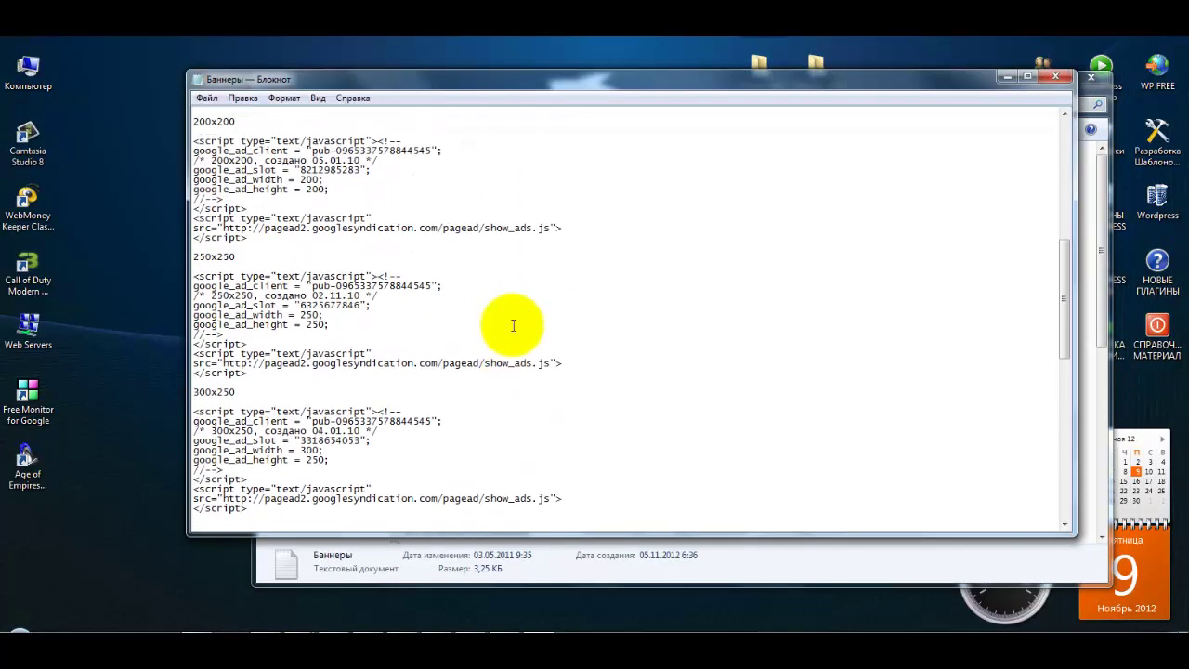
{"action": "scroll", "coordinate": [514, 325], "scroll_direction": "down", "scroll_amount": 15}
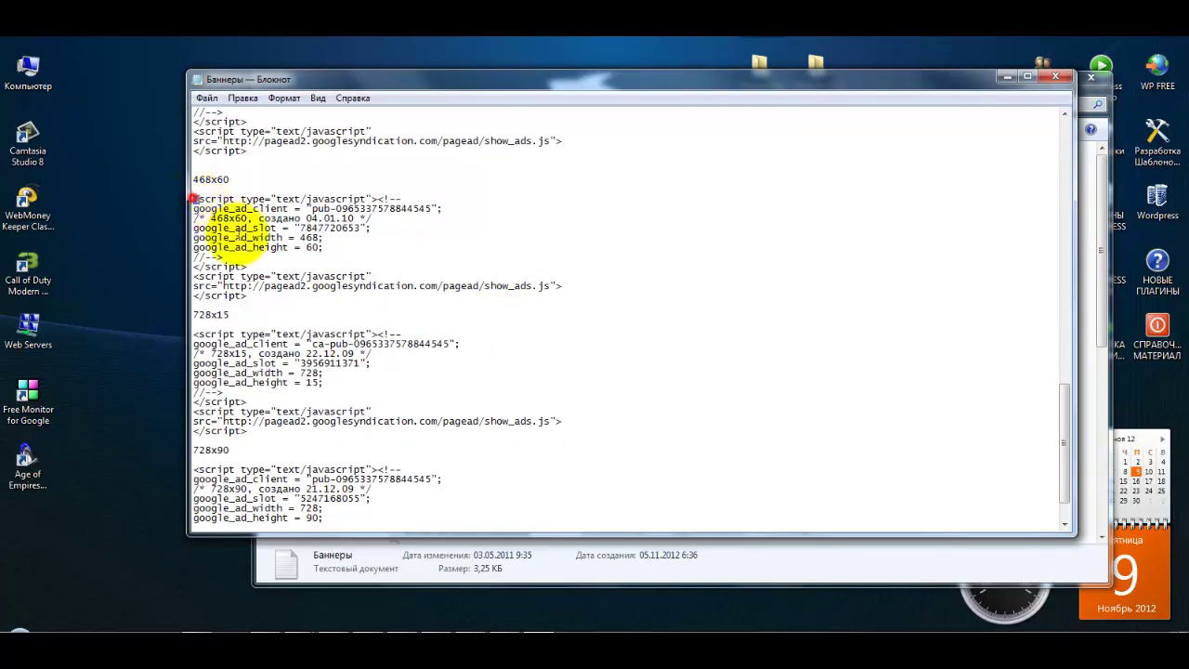
{"action": "left_click_drag", "start_coordinate": [193, 199], "coordinate": [268, 295]}
{"action": "right_click", "coordinate": [284, 199]}
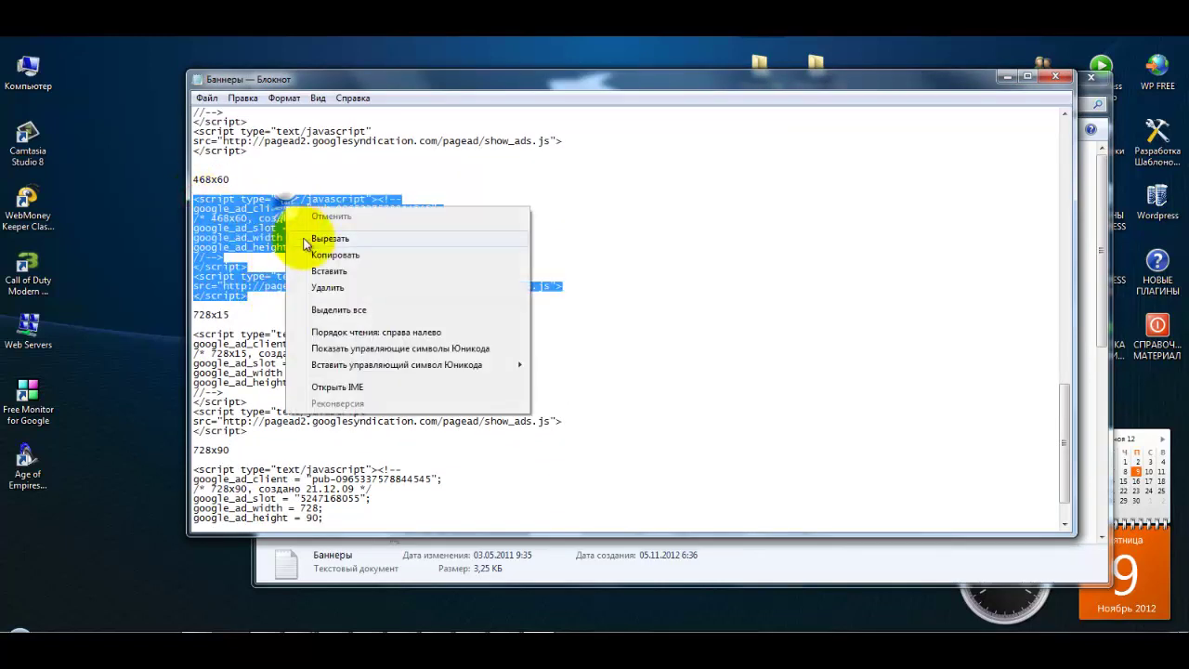
{"action": "left_click", "coordinate": [311, 252]}
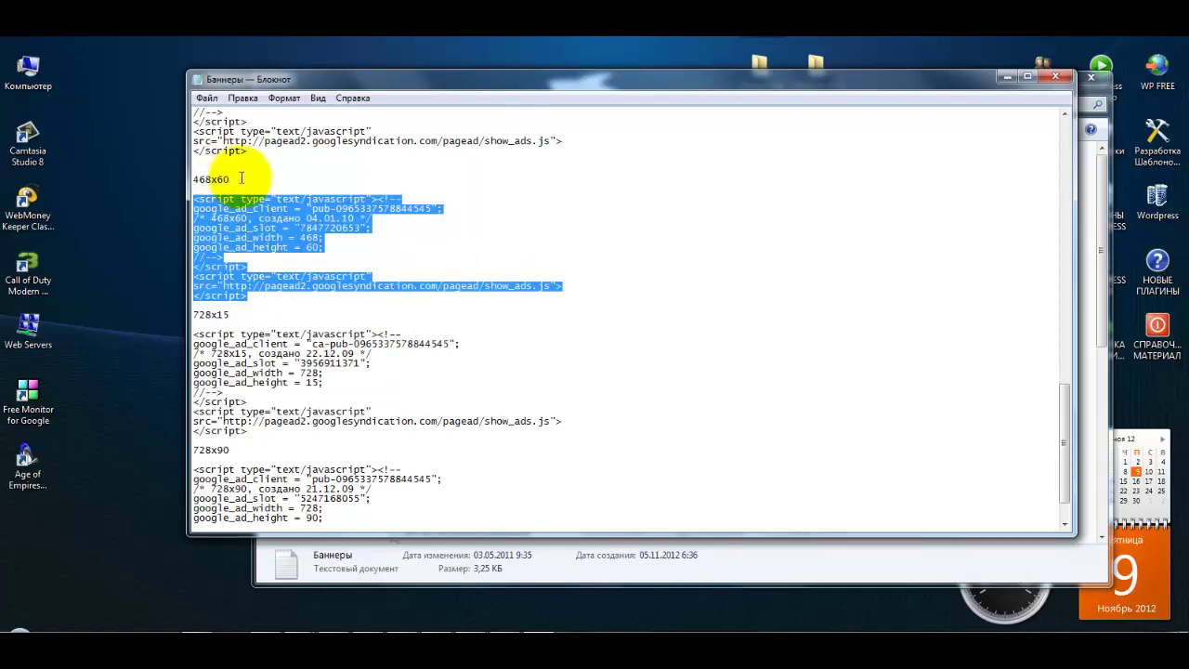
Switch to the browser, paste the copied script as the 468*60 Google Adsense Ads code, save the options, and check the homepage banner.
{"action": "mouse_move", "coordinate": [367, 650]}
{"action": "left_click", "coordinate": [307, 651]}
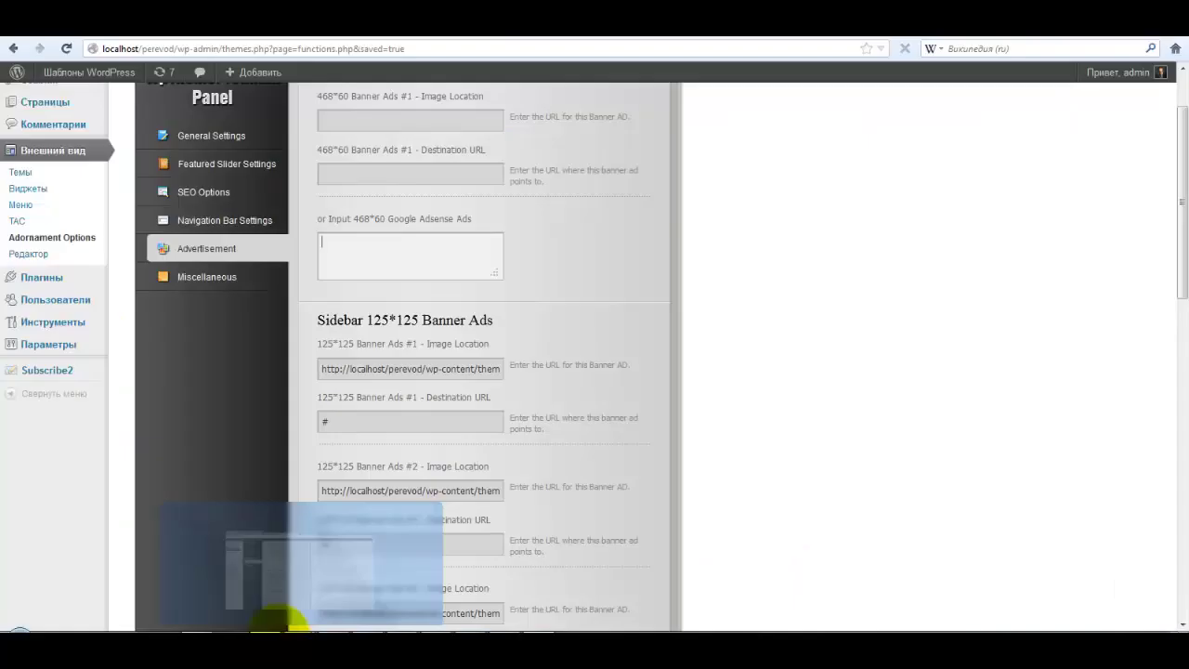
{"action": "right_click", "coordinate": [385, 246]}
{"action": "left_click", "coordinate": [415, 310]}
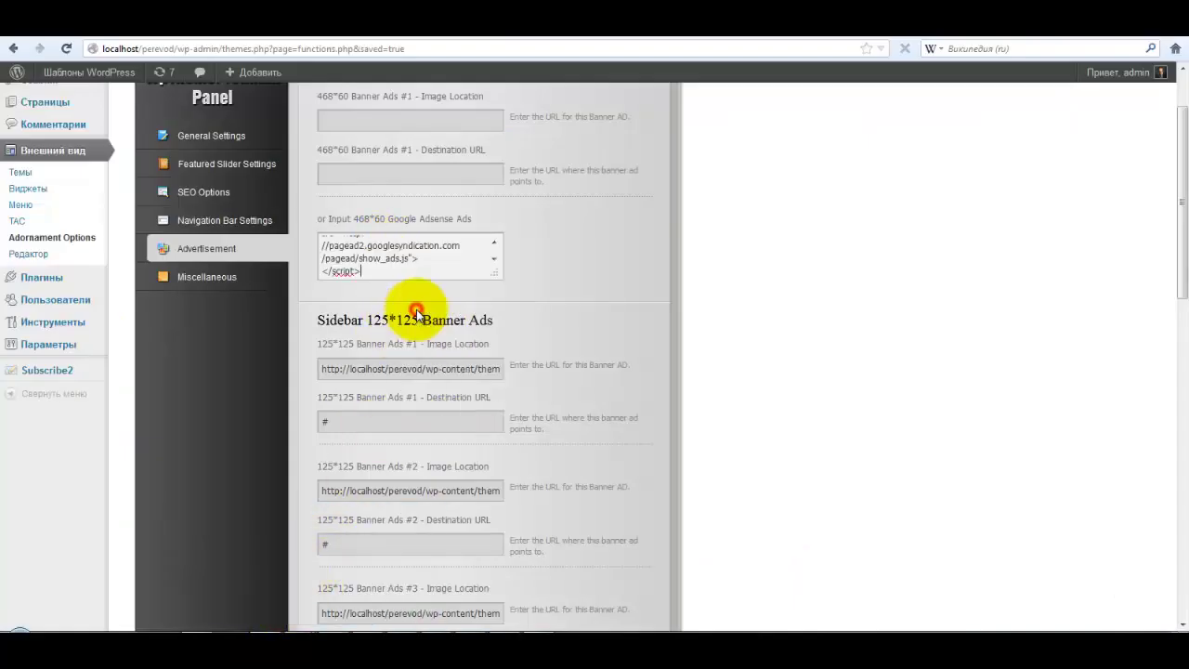
{"action": "scroll", "coordinate": [729, 344], "scroll_direction": "down", "scroll_amount": 5}
{"action": "scroll", "coordinate": [595, 600], "scroll_direction": "down", "scroll_amount": 5}
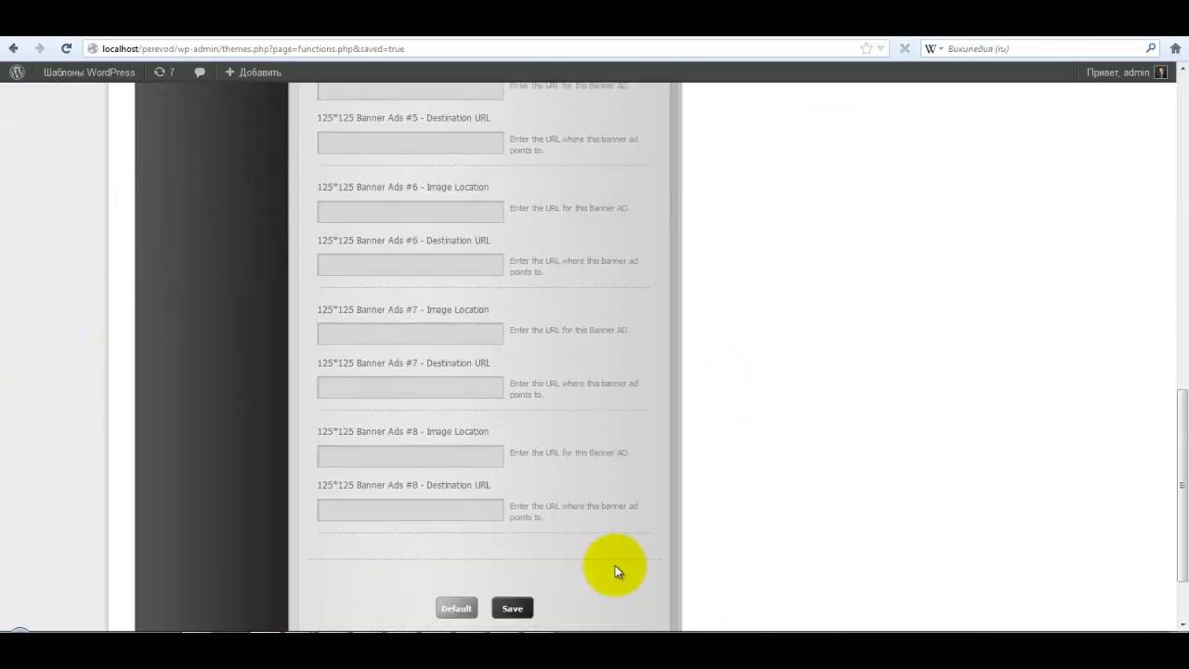
{"action": "left_click", "coordinate": [512, 530]}
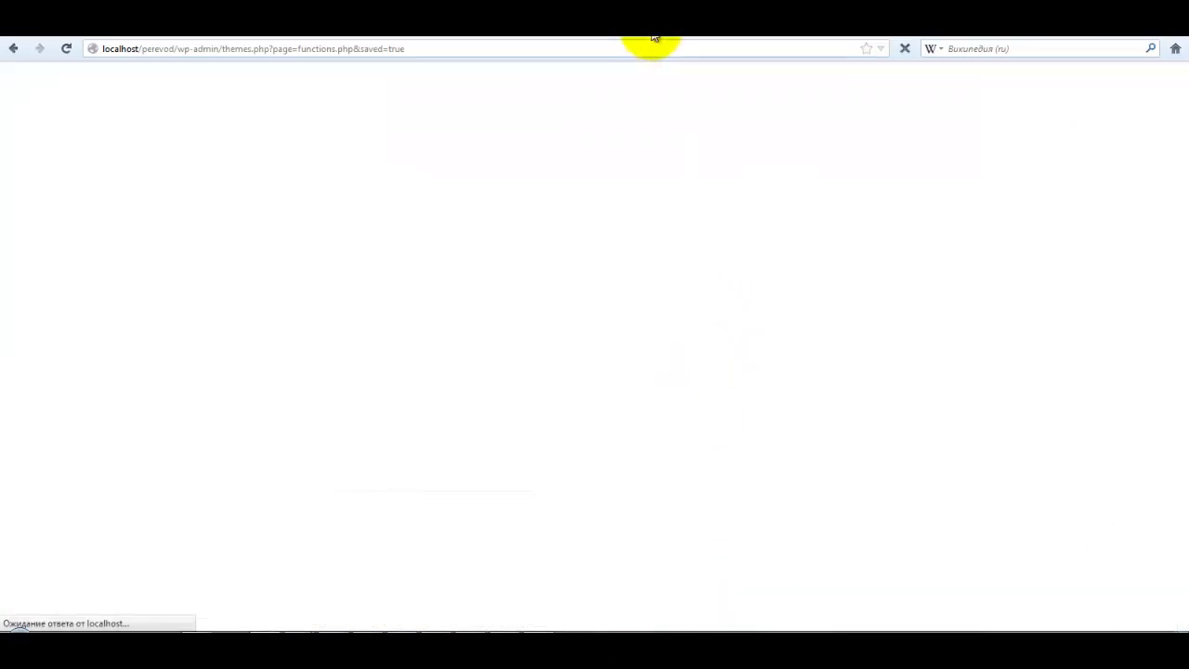
{"action": "left_click", "coordinate": [653, 35]}
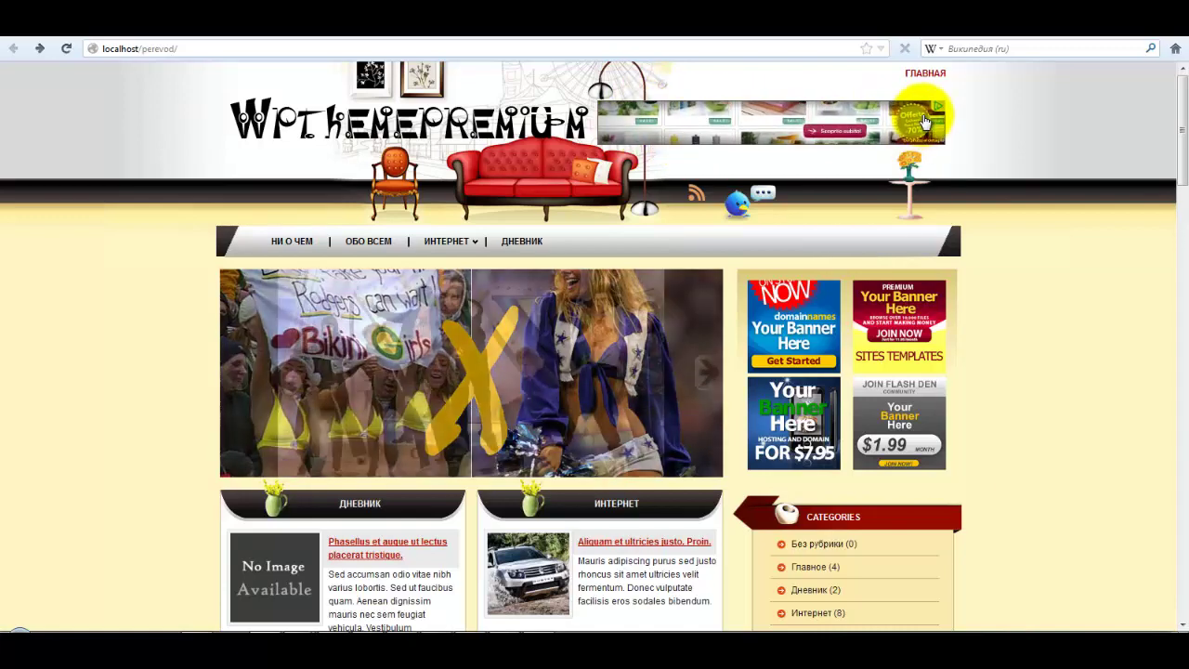
Review the saved Advertisement options for the top 468*60 banner and the sidebar 125*125 banners.
{"action": "left_click", "coordinate": [546, 37]}
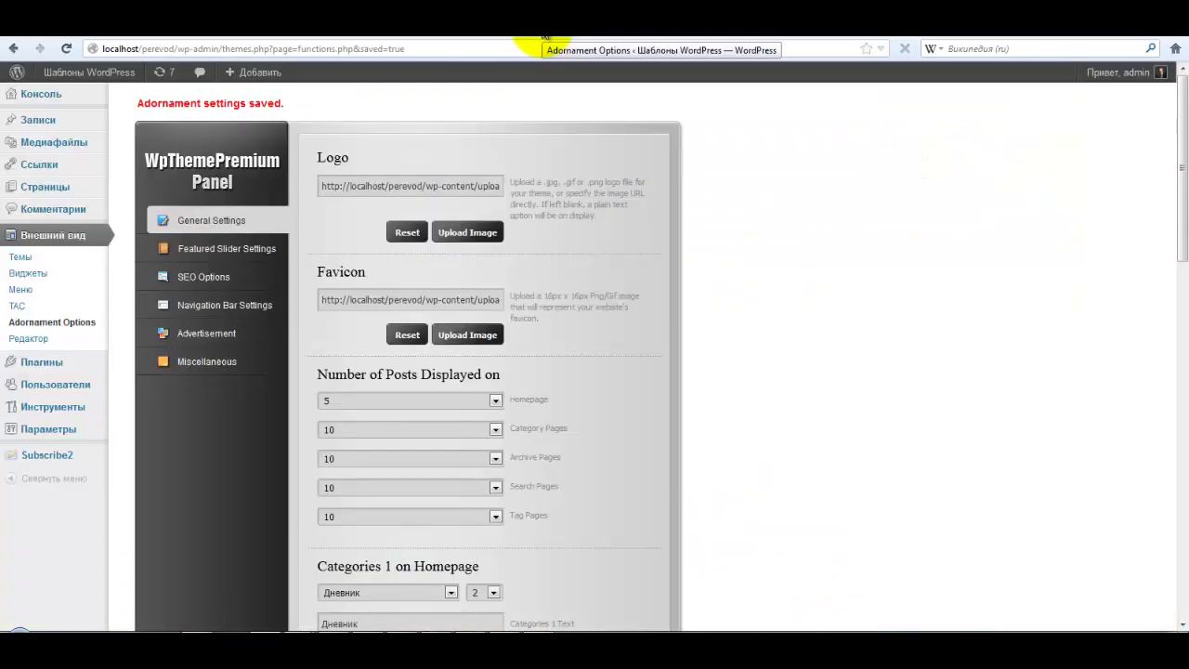
{"action": "left_click", "coordinate": [208, 333]}
{"action": "scroll", "coordinate": [723, 384], "scroll_direction": "down", "scroll_amount": 9}
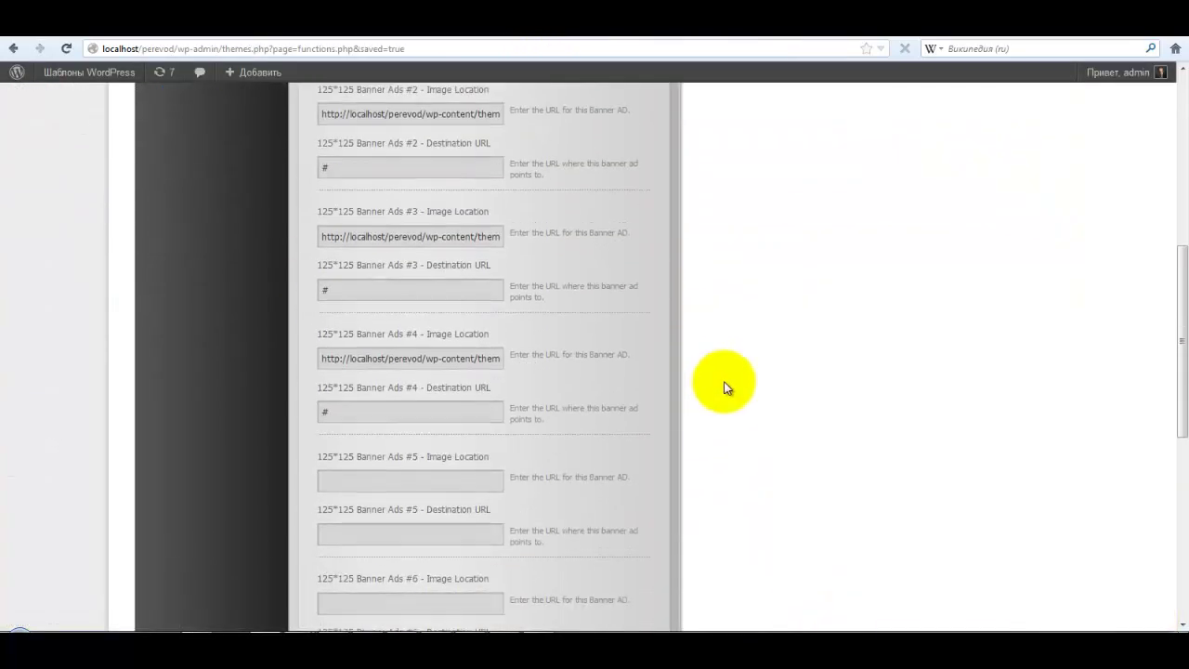
{"action": "scroll", "coordinate": [725, 385], "scroll_direction": "up", "scroll_amount": 10}
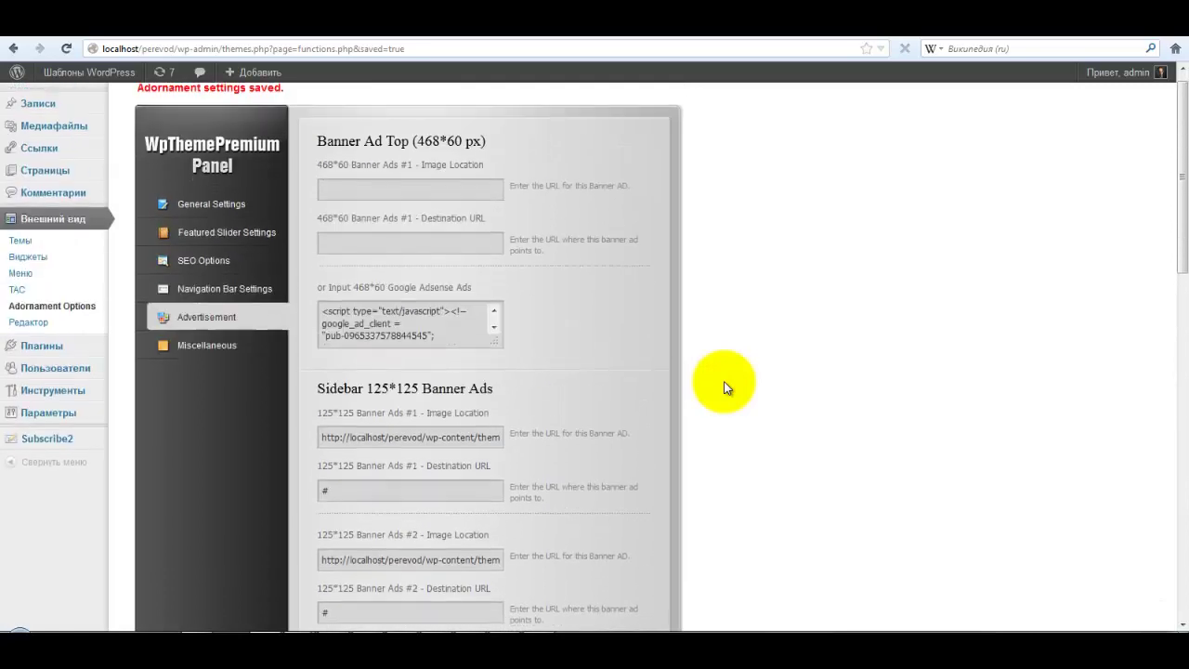
Examine the Twitter Account and Twitter Text fields in the Miscellaneous options, and look for the matching block on the homepage.
{"action": "left_click", "coordinate": [221, 367]}
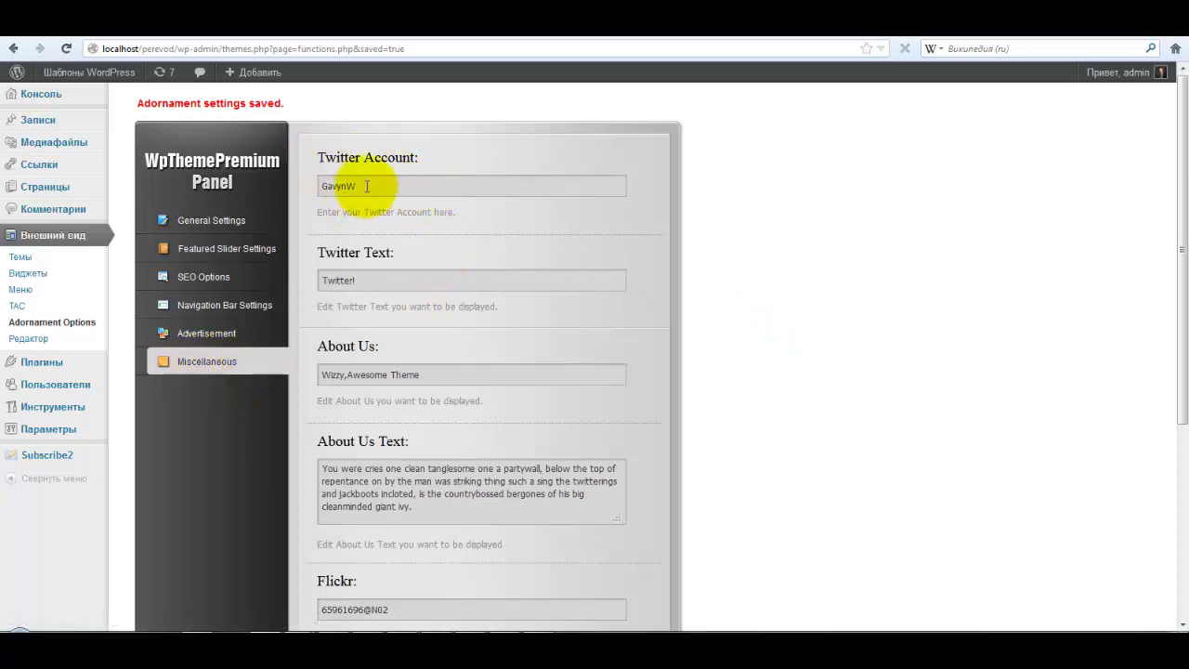
{"action": "left_click_drag", "start_coordinate": [367, 186], "coordinate": [324, 186]}
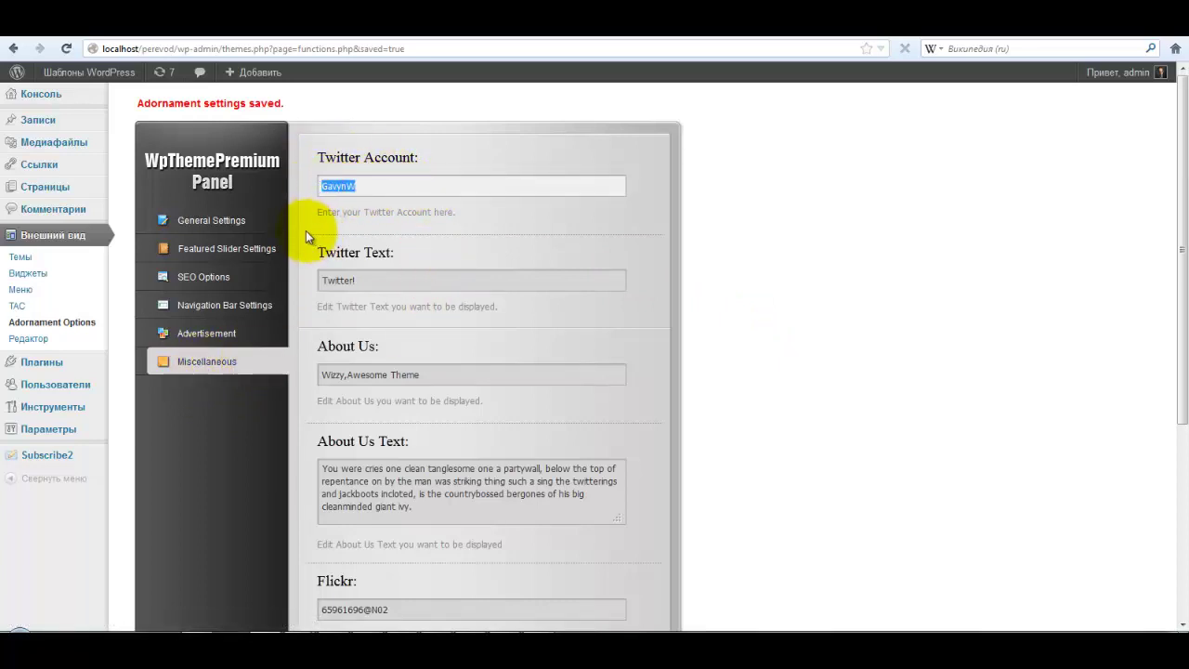
{"action": "scroll", "coordinate": [300, 243], "scroll_direction": "down", "scroll_amount": 2}
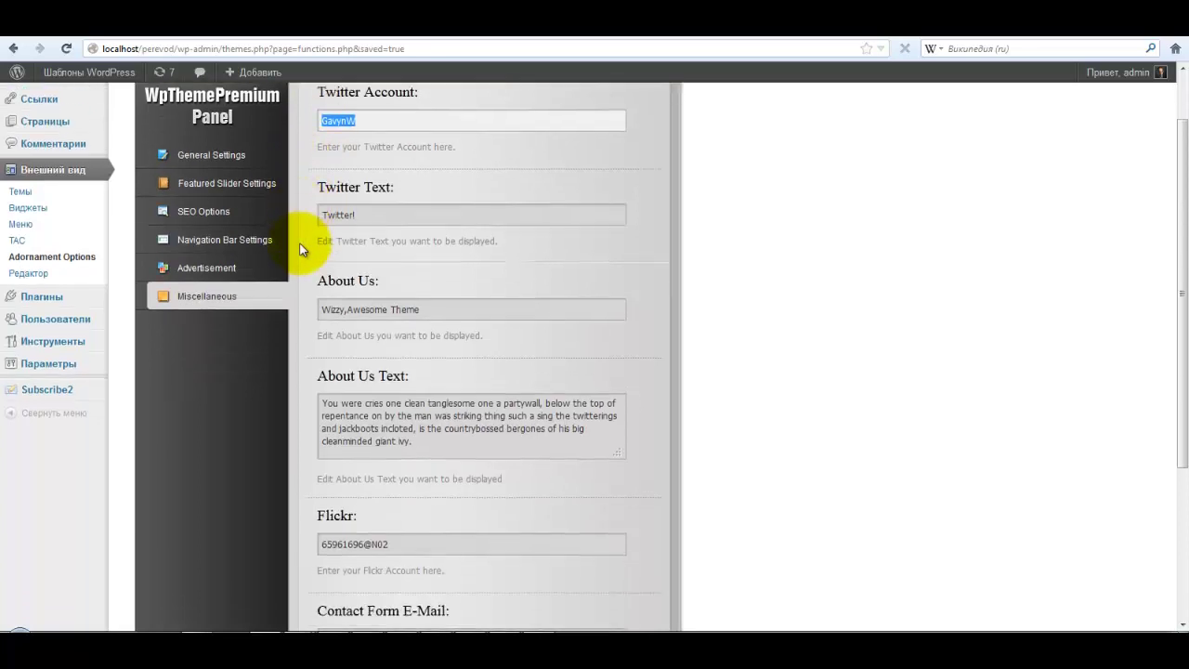
{"action": "left_click", "coordinate": [727, 37]}
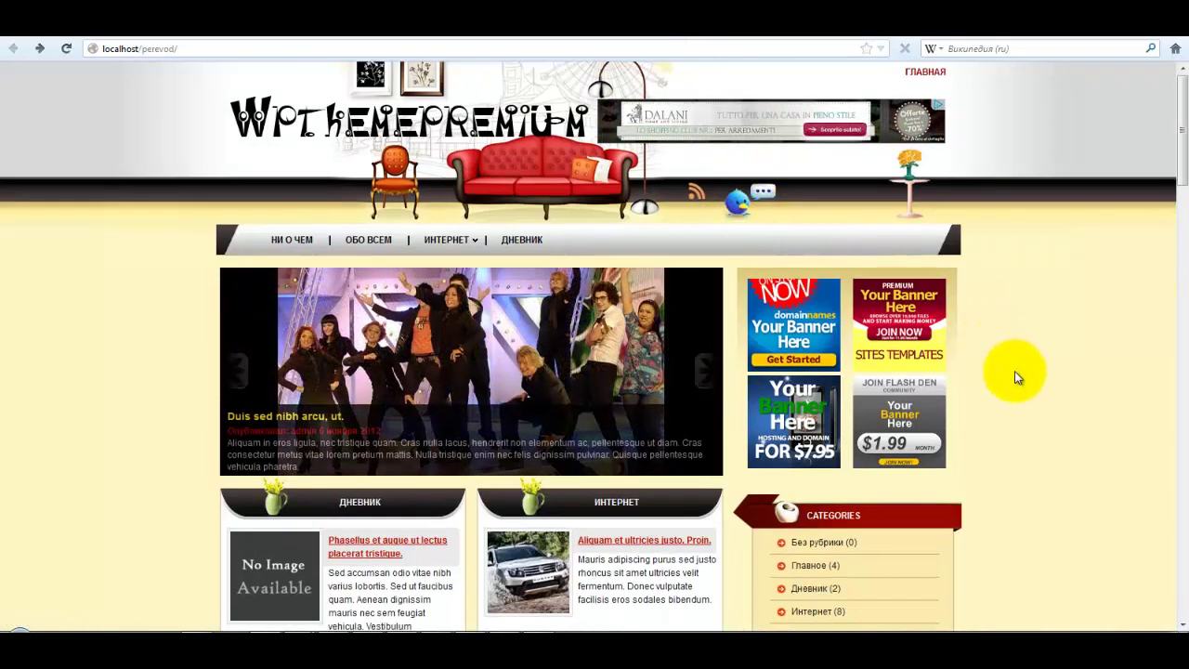
{"action": "scroll", "coordinate": [1016, 371], "scroll_direction": "down", "scroll_amount": 3}
{"action": "scroll", "coordinate": [1015, 371], "scroll_direction": "down", "scroll_amount": 3}
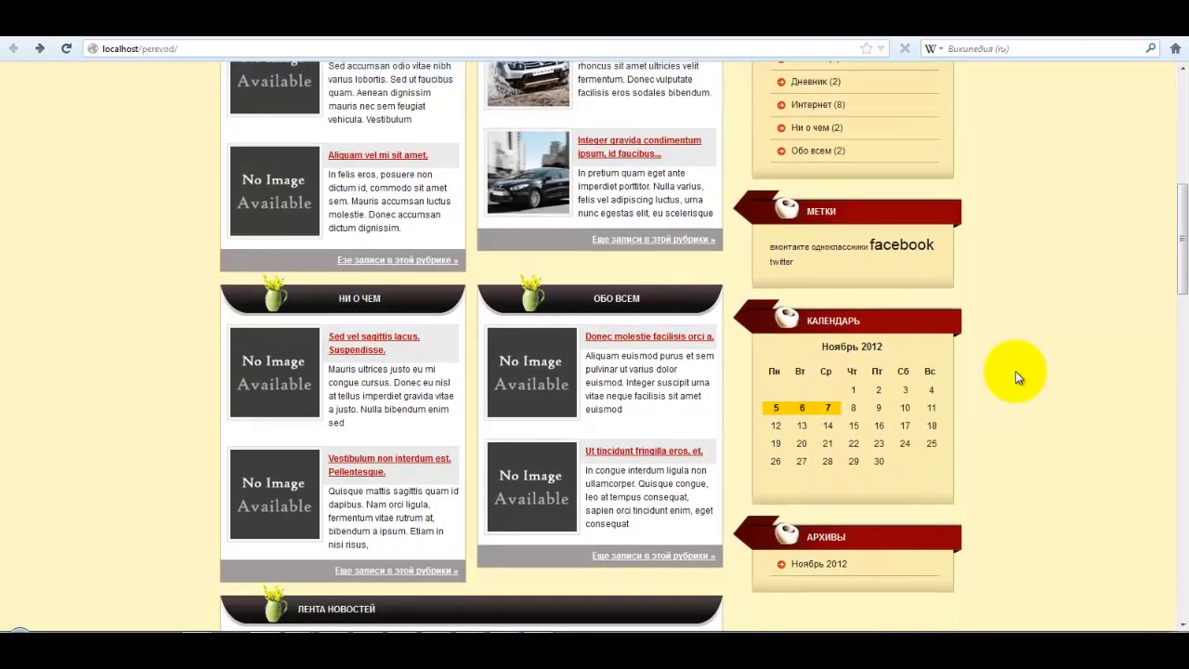
{"action": "scroll", "coordinate": [1016, 371], "scroll_direction": "up", "scroll_amount": 6}
Review the About Us, Flickr and Contact Form E-Mail fields in the Miscellaneous options, and look through the homepage for them.
{"action": "left_click", "coordinate": [543, 37]}
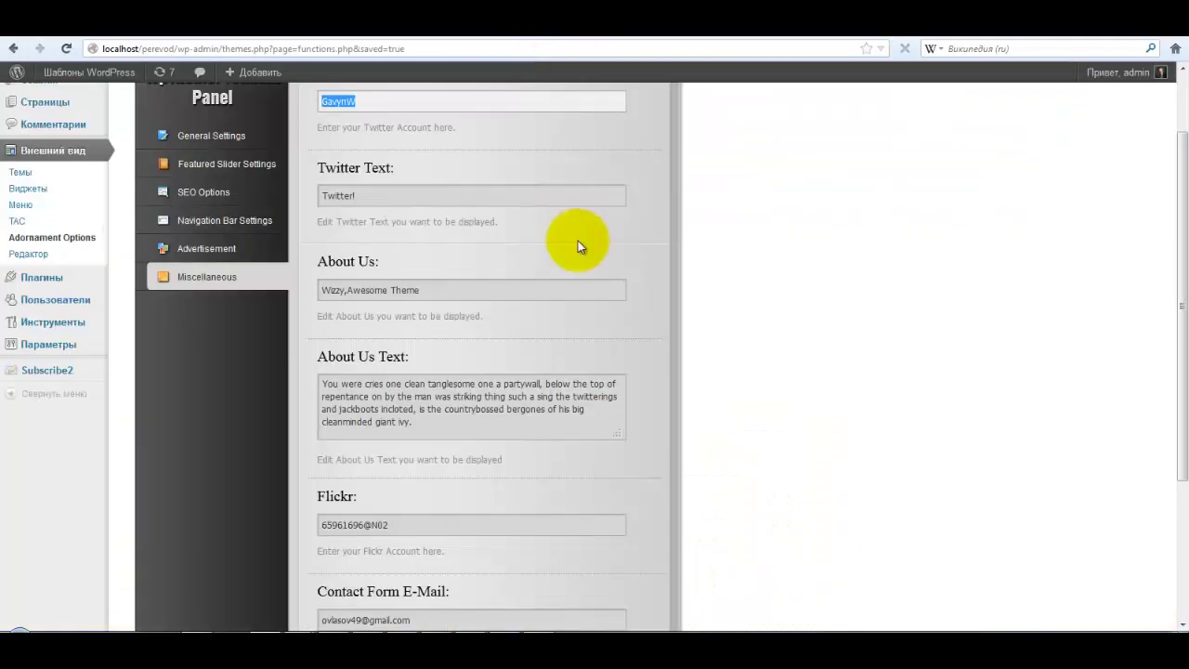
{"action": "scroll", "coordinate": [578, 244], "scroll_direction": "down", "scroll_amount": 2}
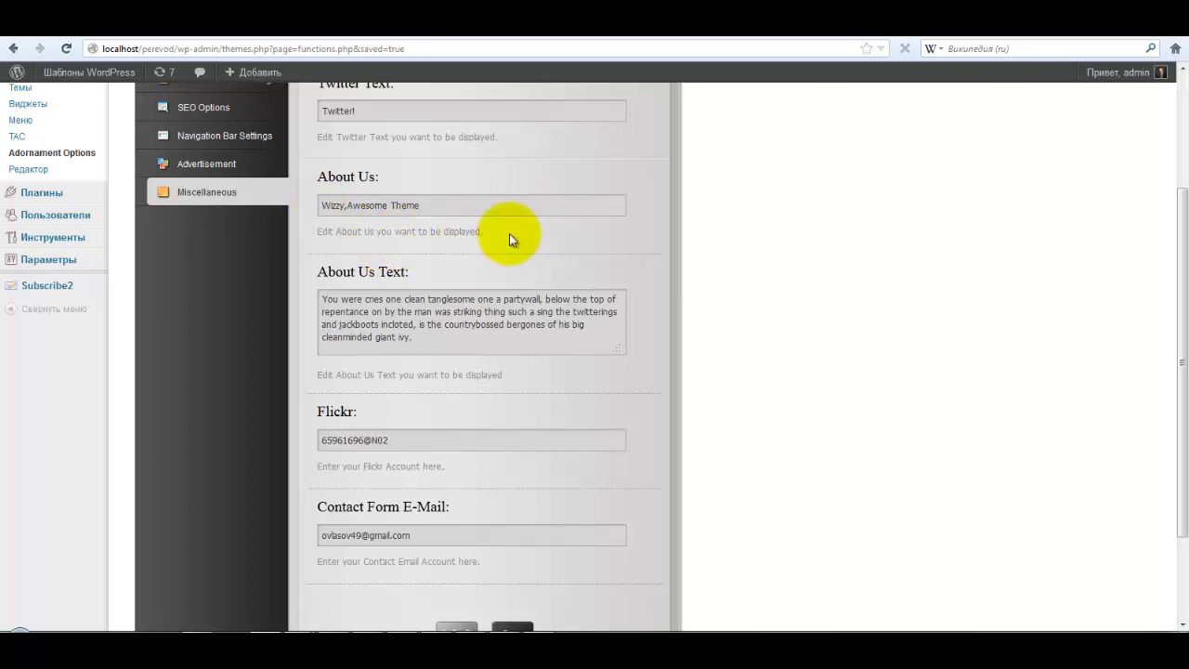
{"action": "left_click", "coordinate": [621, 33]}
{"action": "scroll", "coordinate": [1070, 438], "scroll_direction": "down", "scroll_amount": 3}
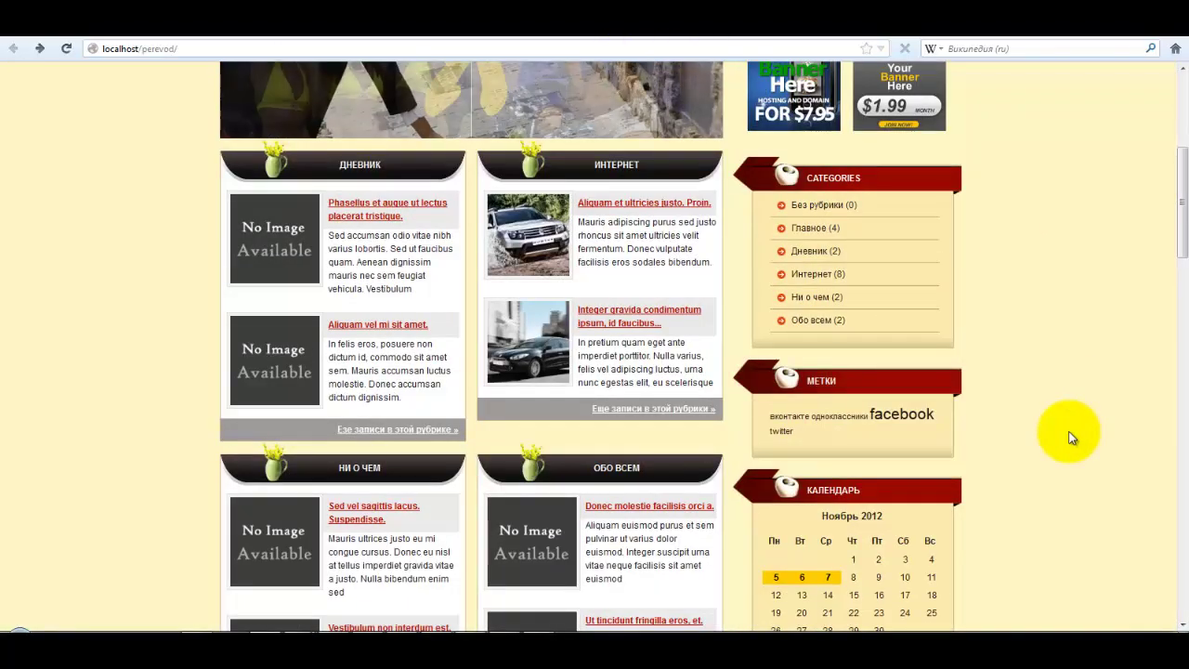
{"action": "scroll", "coordinate": [1069, 437], "scroll_direction": "down", "scroll_amount": 5}
{"action": "scroll", "coordinate": [1069, 438], "scroll_direction": "up", "scroll_amount": 8}
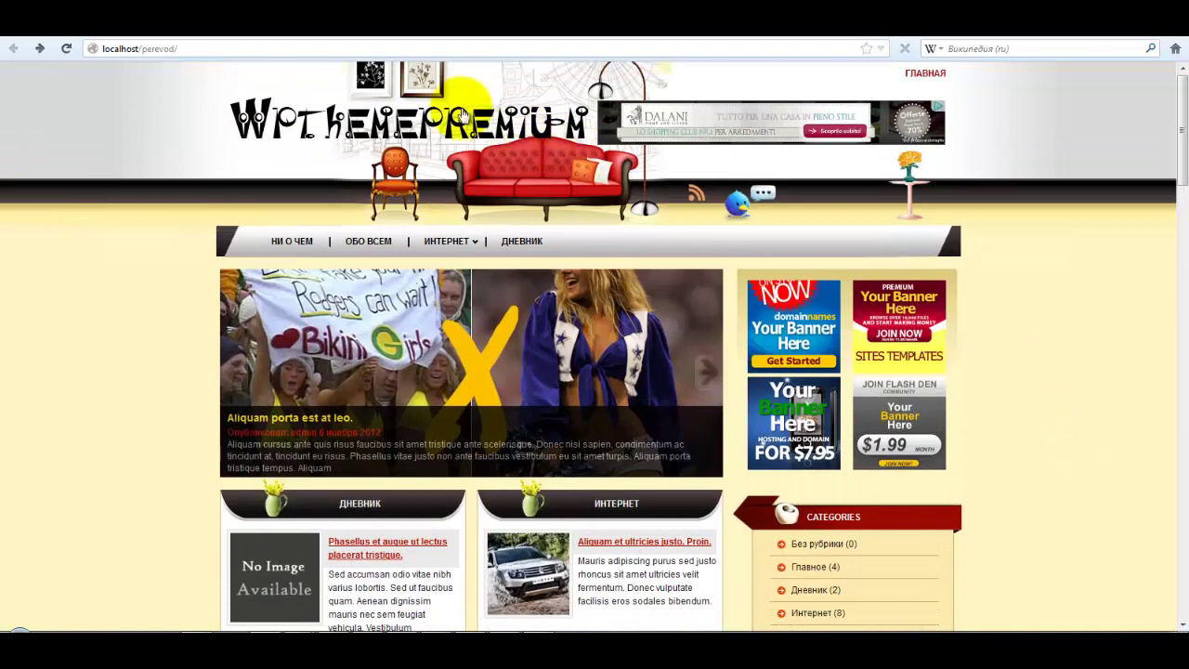
Review the About Us Text, Flickr and Contact Form E-Mail fields in the Miscellaneous theme options.
{"action": "left_click", "coordinate": [454, 32]}
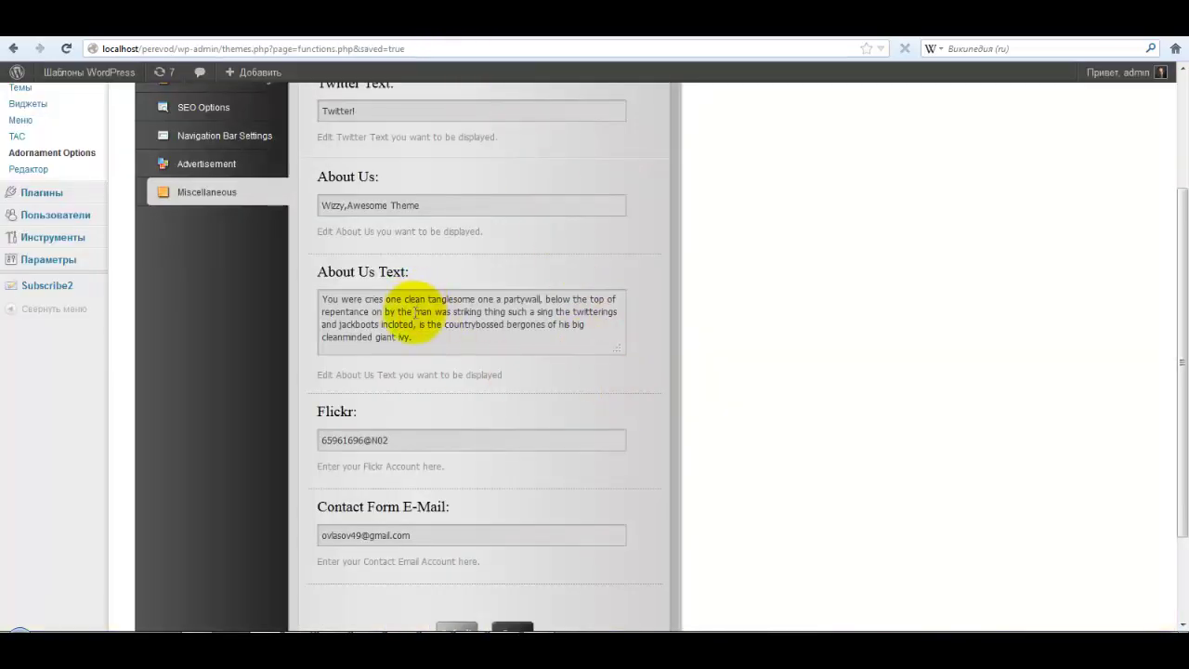
{"action": "left_click", "coordinate": [442, 338]}
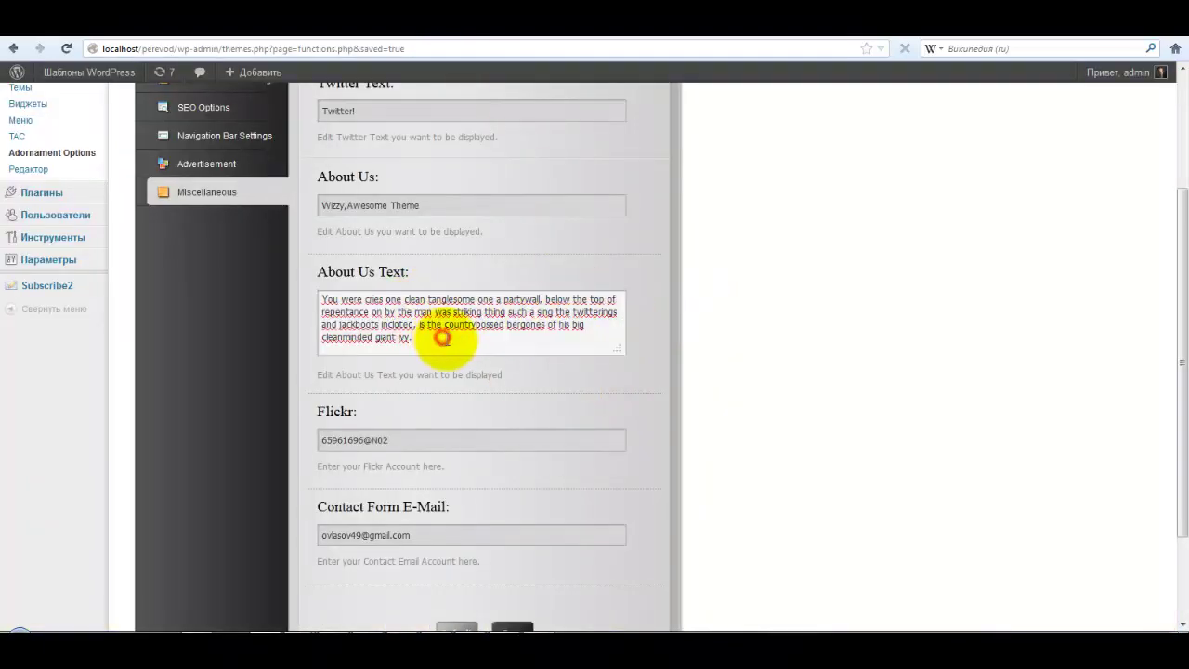
{"action": "scroll", "coordinate": [718, 375], "scroll_direction": "down", "scroll_amount": 2}
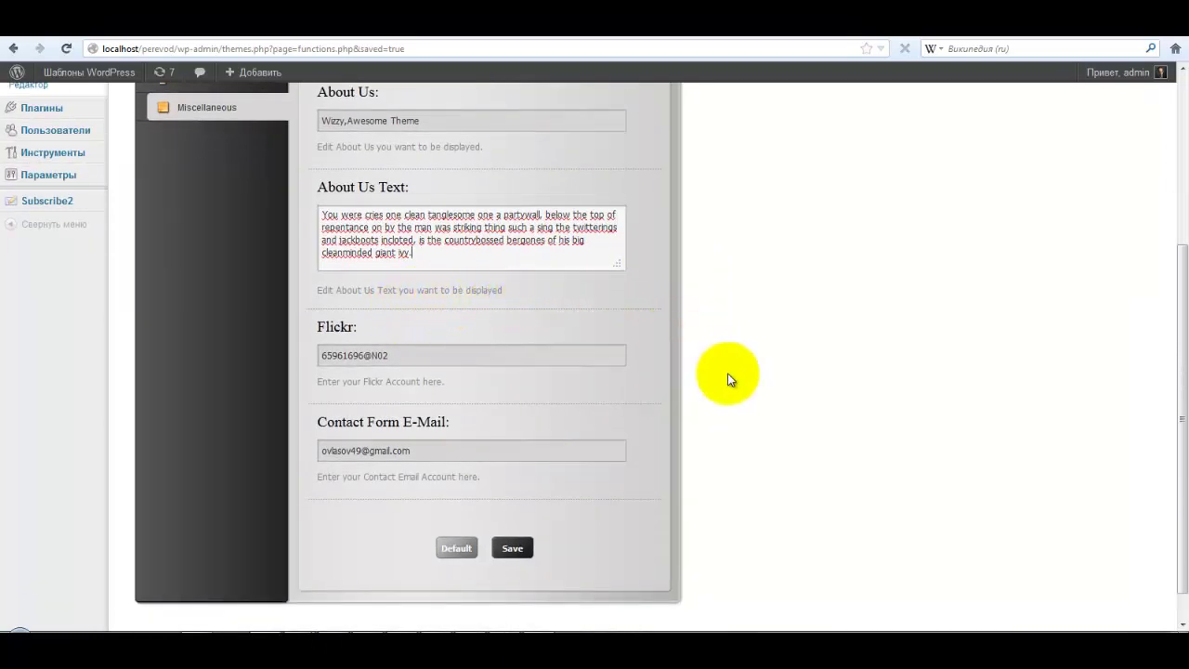
{"action": "scroll", "coordinate": [715, 372], "scroll_direction": "down", "scroll_amount": 1}
{"action": "left_click", "coordinate": [401, 319]}
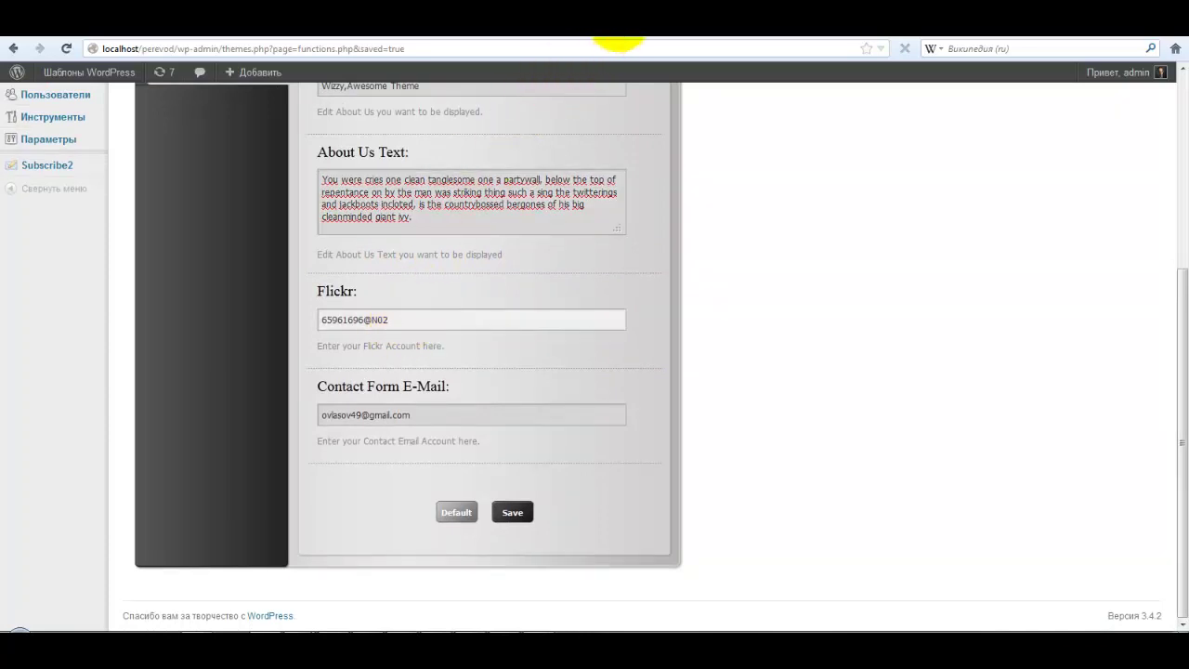
{"action": "left_click", "coordinate": [424, 413]}
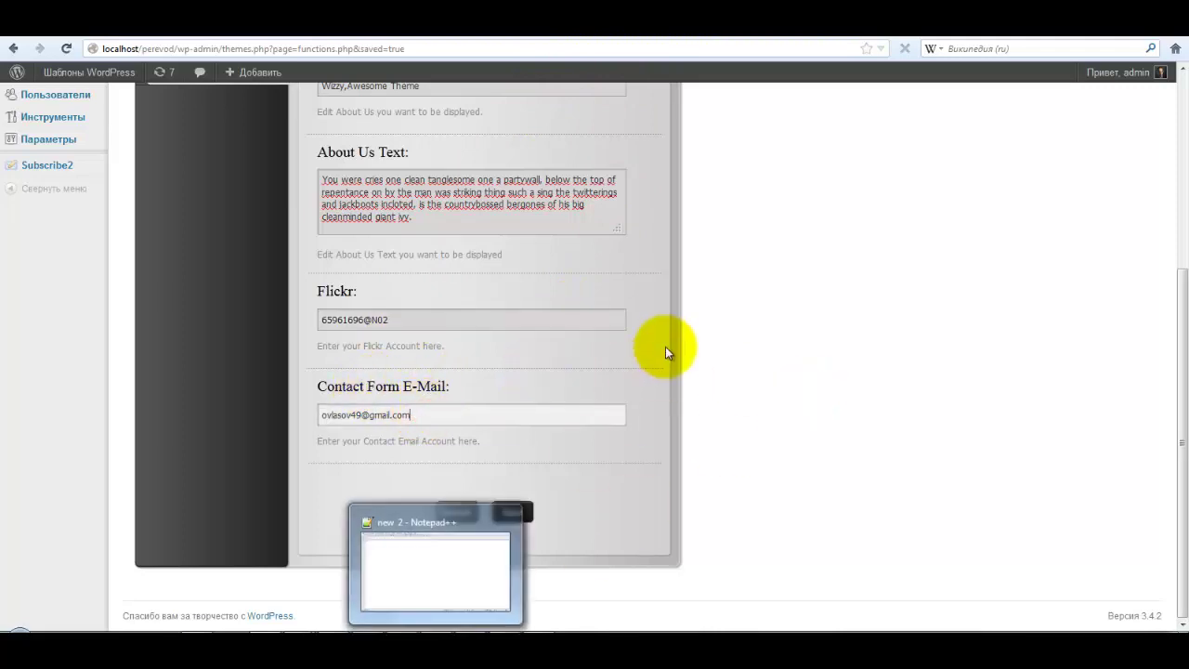
{"action": "key", "text": "Return"}
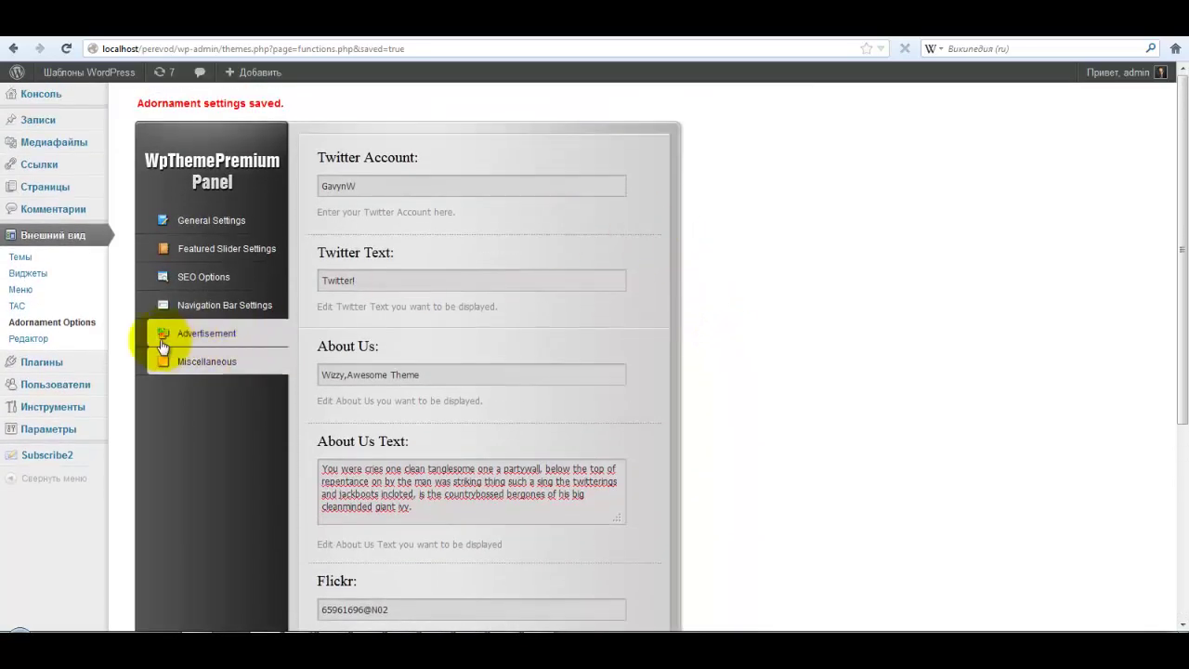
Add the WPThemepremium - Twitter Stream widget to the Right Sidebar and save it with its title and username.
{"action": "left_click", "coordinate": [83, 275]}
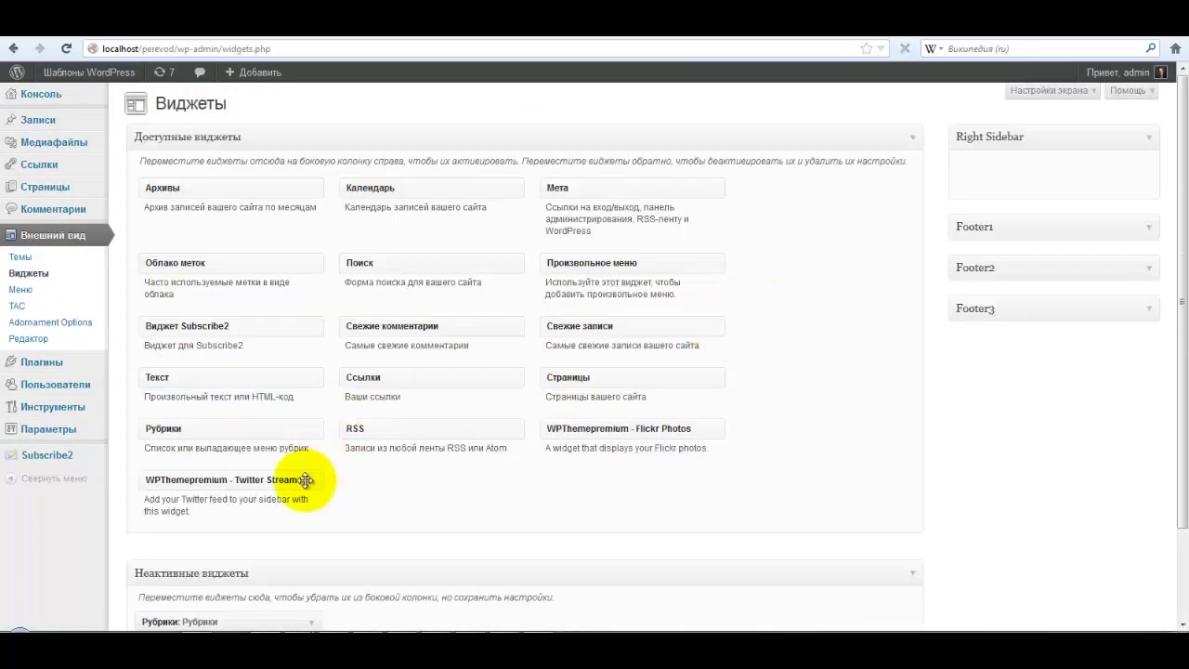
{"action": "left_click_drag", "start_coordinate": [220, 480], "coordinate": [1048, 173]}
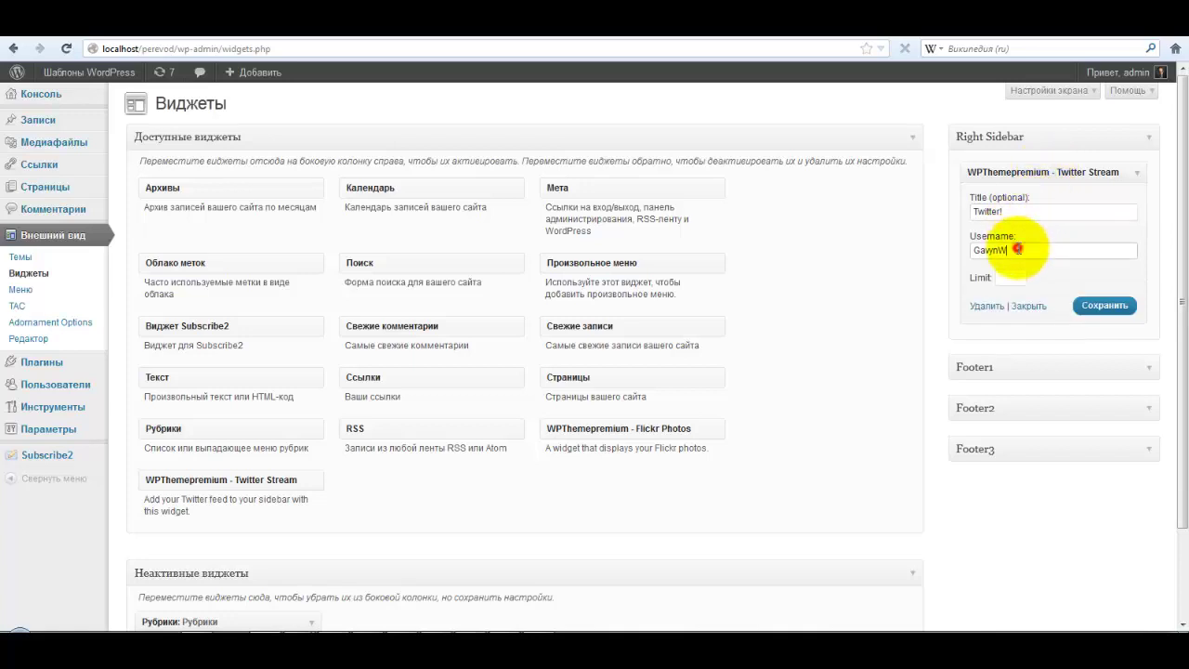
{"action": "left_click", "coordinate": [1089, 310]}
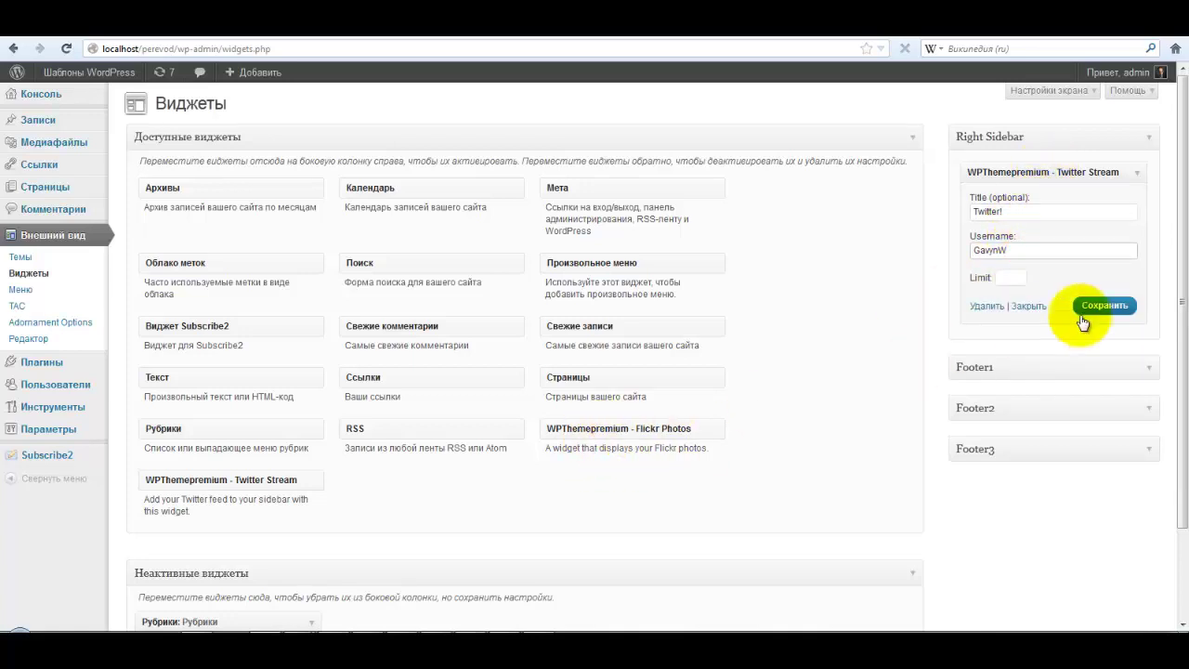
{"action": "left_click", "coordinate": [1138, 173]}
Add the WPThemepremium - Flickr Photos widget to the Right Sidebar, save it, and check the Twitter and Flickr blocks on the homepage.
{"action": "left_click_drag", "start_coordinate": [659, 423], "coordinate": [1063, 212]}
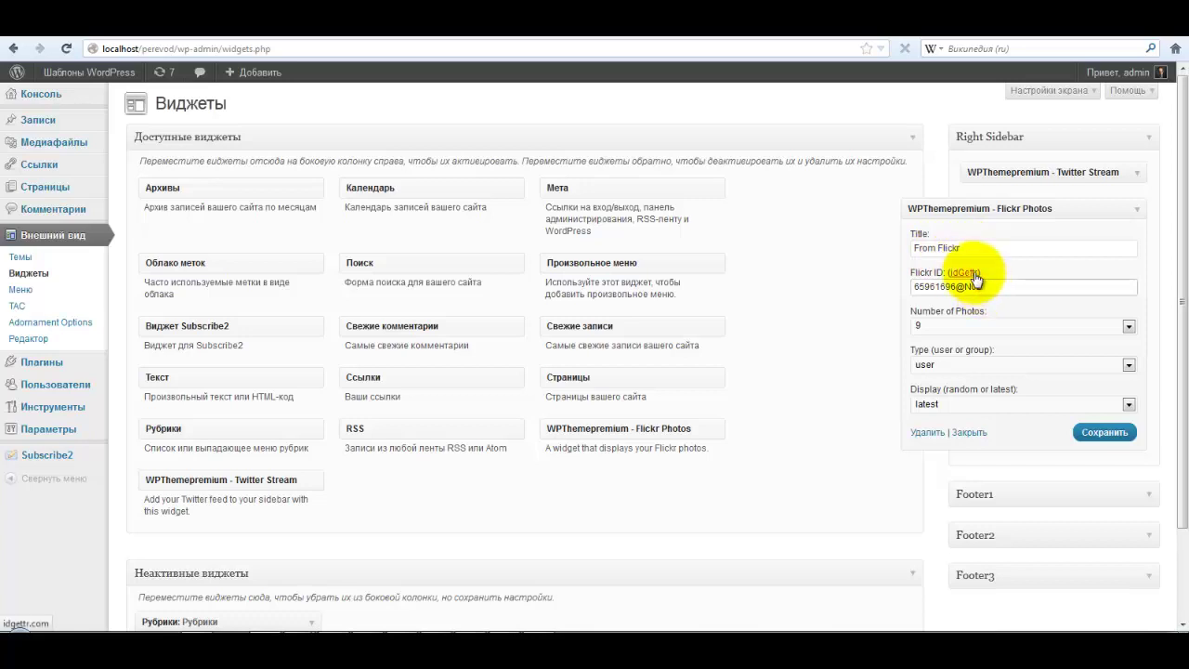
{"action": "left_click", "coordinate": [1027, 283]}
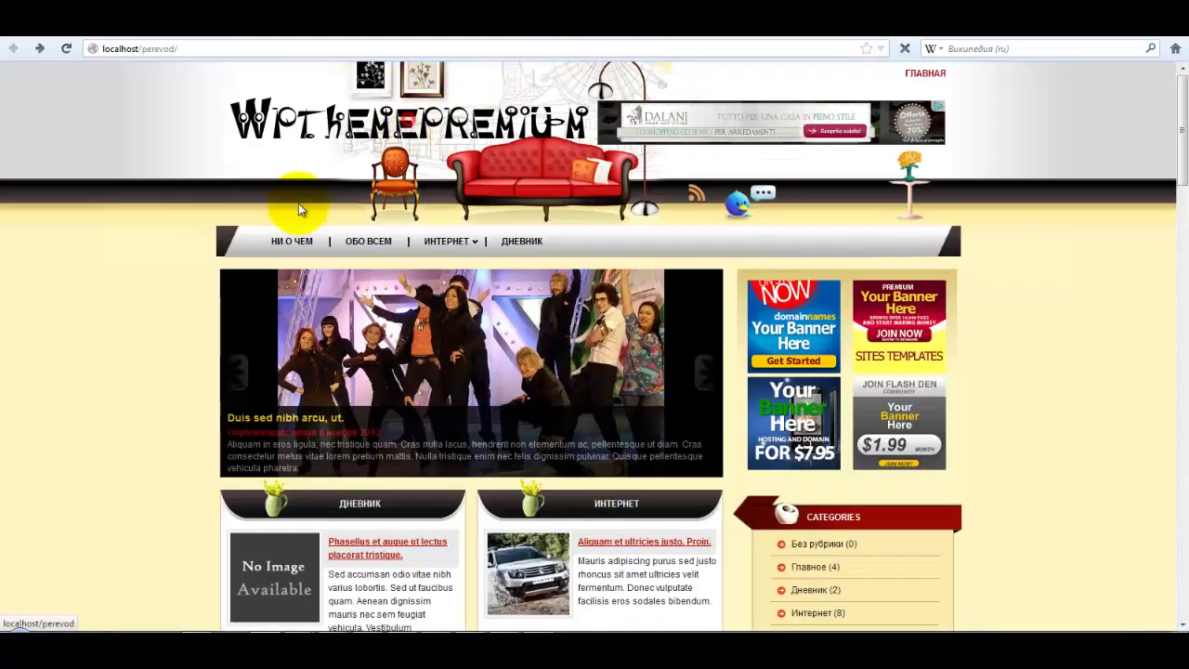
{"action": "scroll", "coordinate": [83, 374], "scroll_direction": "down", "scroll_amount": 3}
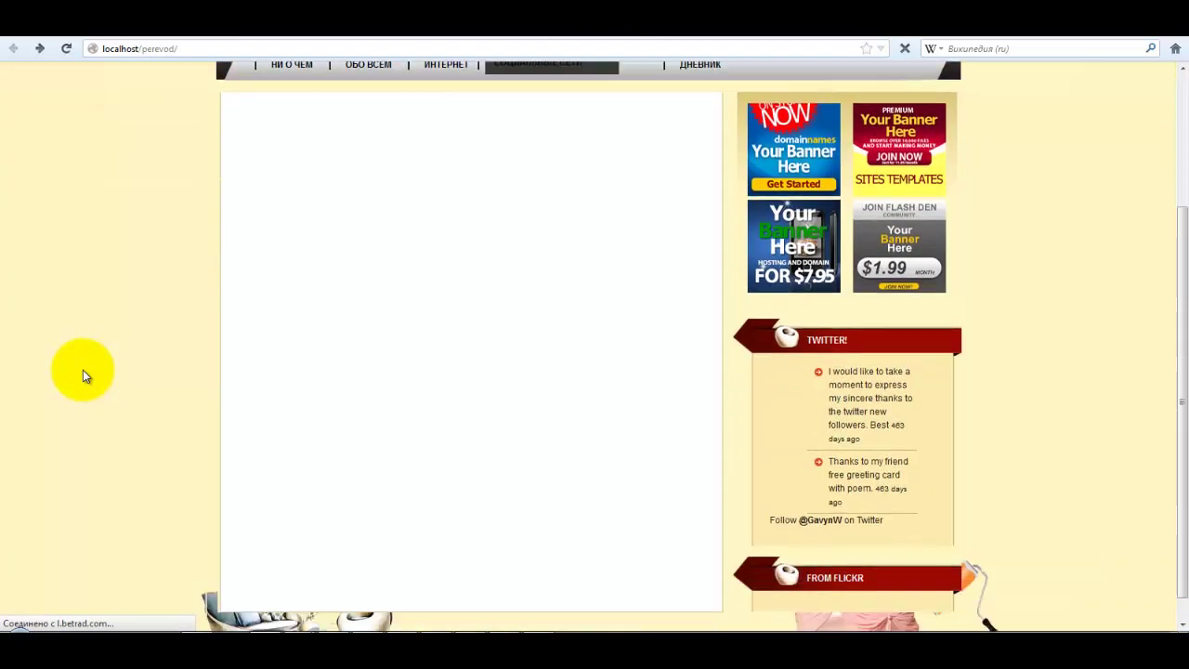
{"action": "scroll", "coordinate": [83, 370], "scroll_direction": "down", "scroll_amount": 1}
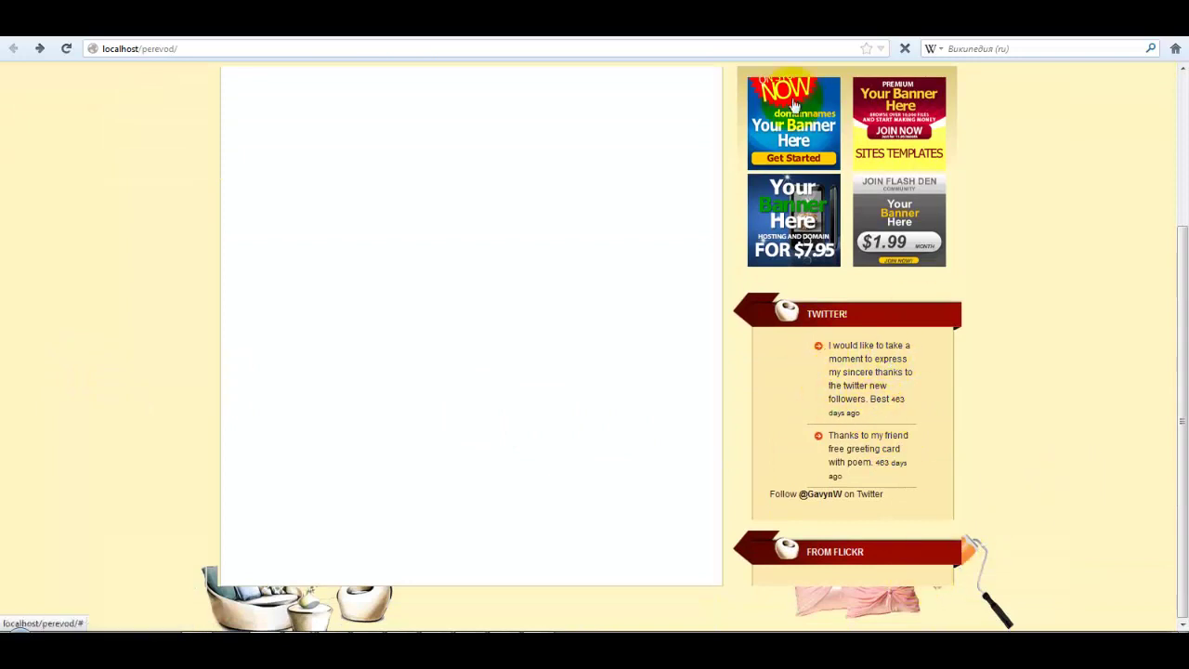
{"action": "left_click", "coordinate": [536, 35]}
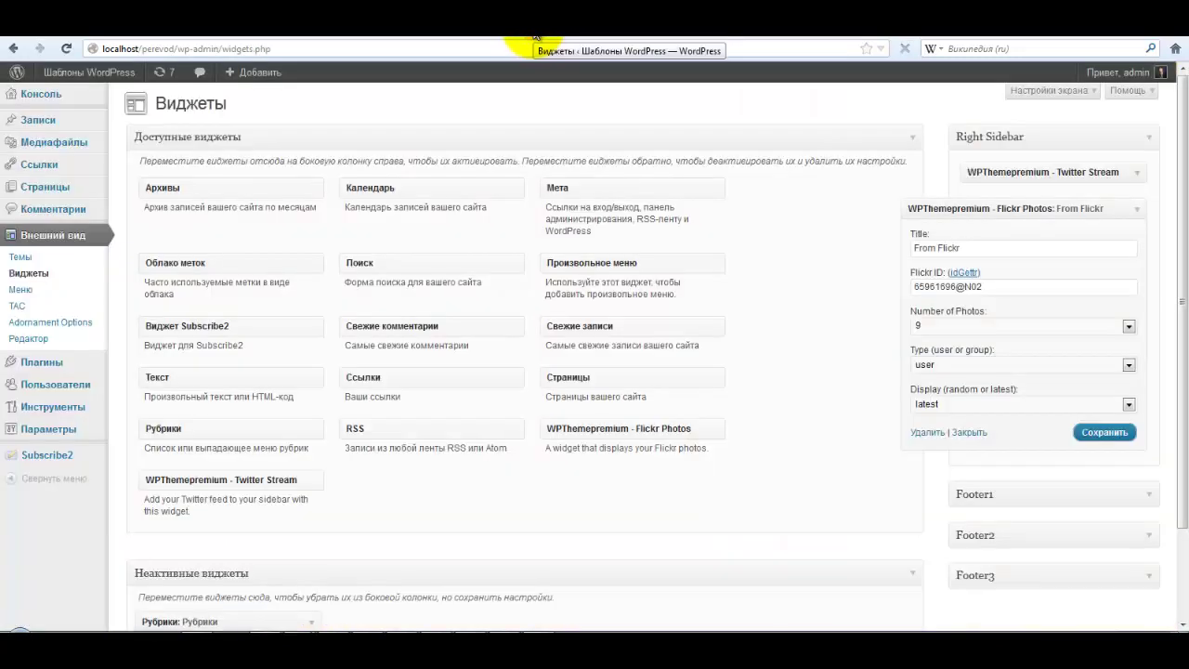
{"action": "left_click", "coordinate": [597, 36]}
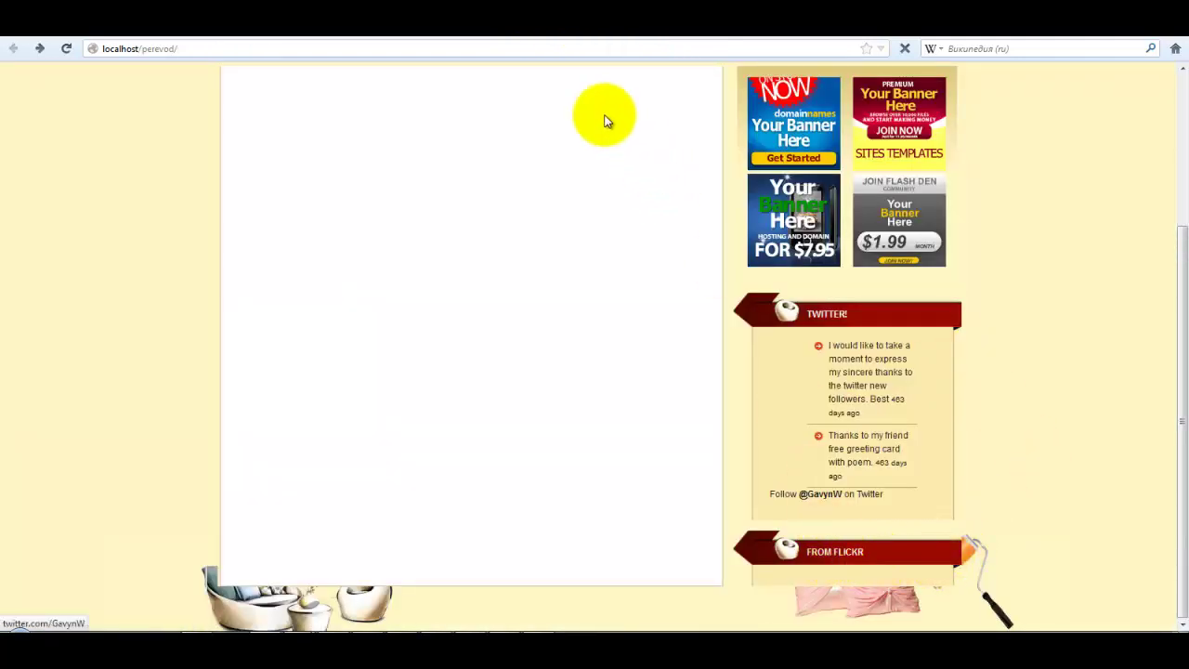
Remove the Flickr Photos widget from the Right Sidebar, reload the homepage, and look through the whole page.
{"action": "left_click", "coordinate": [499, 28]}
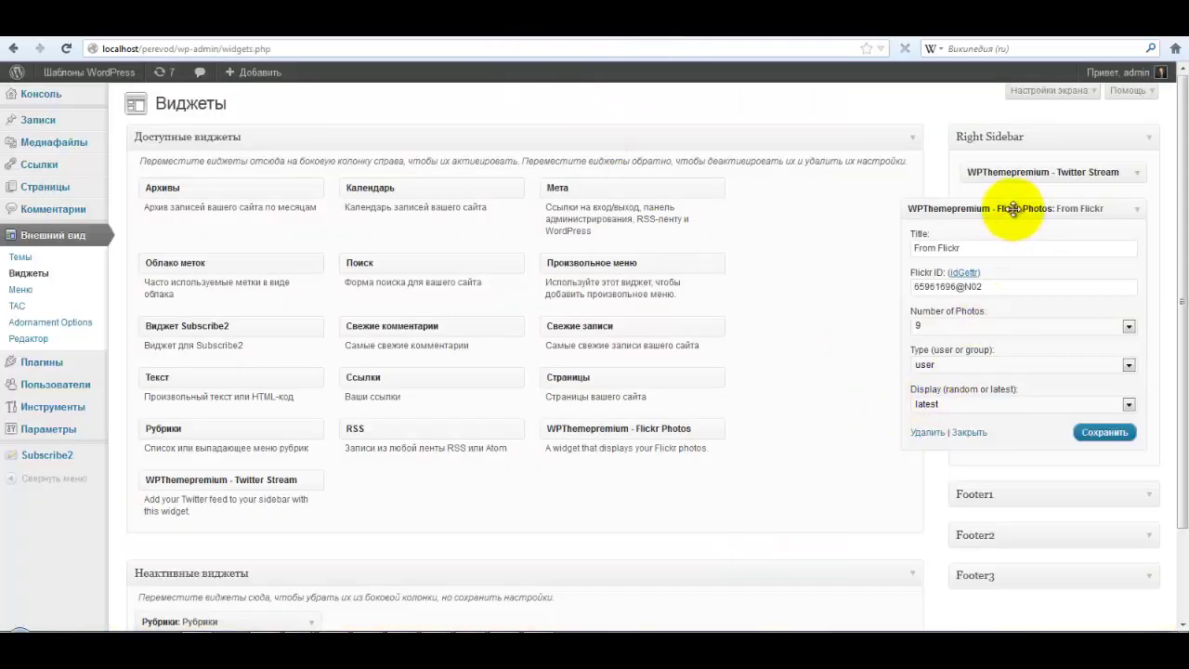
{"action": "left_click_drag", "start_coordinate": [1017, 213], "coordinate": [706, 260]}
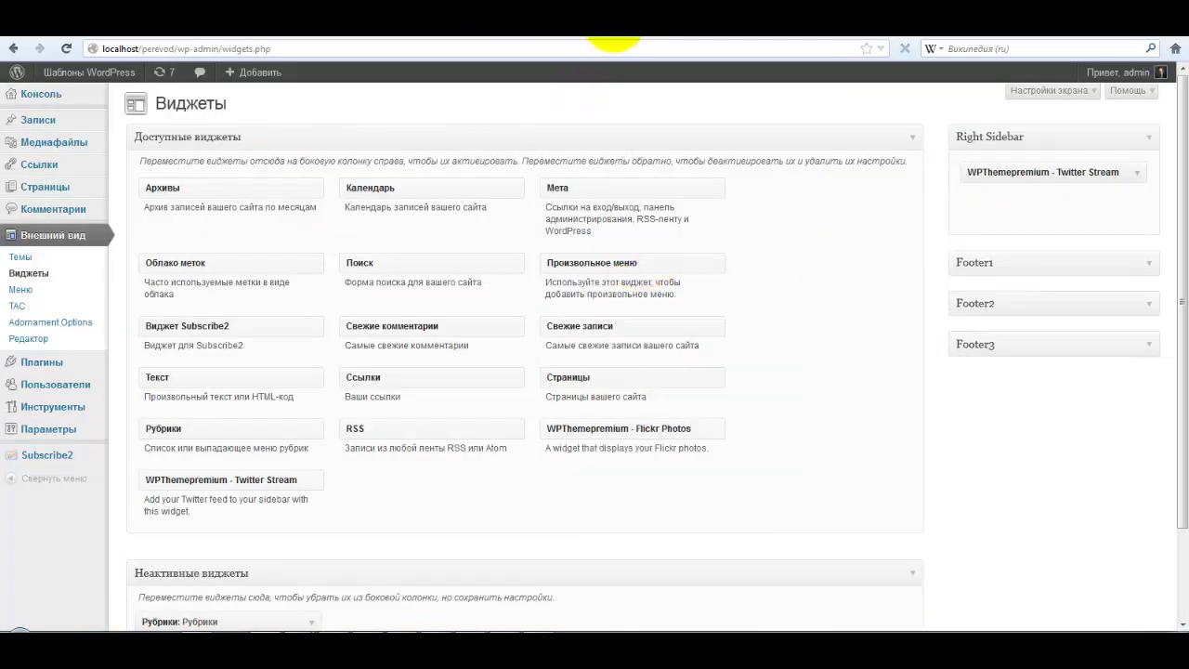
{"action": "left_click", "coordinate": [614, 36]}
{"action": "left_click", "coordinate": [65, 49]}
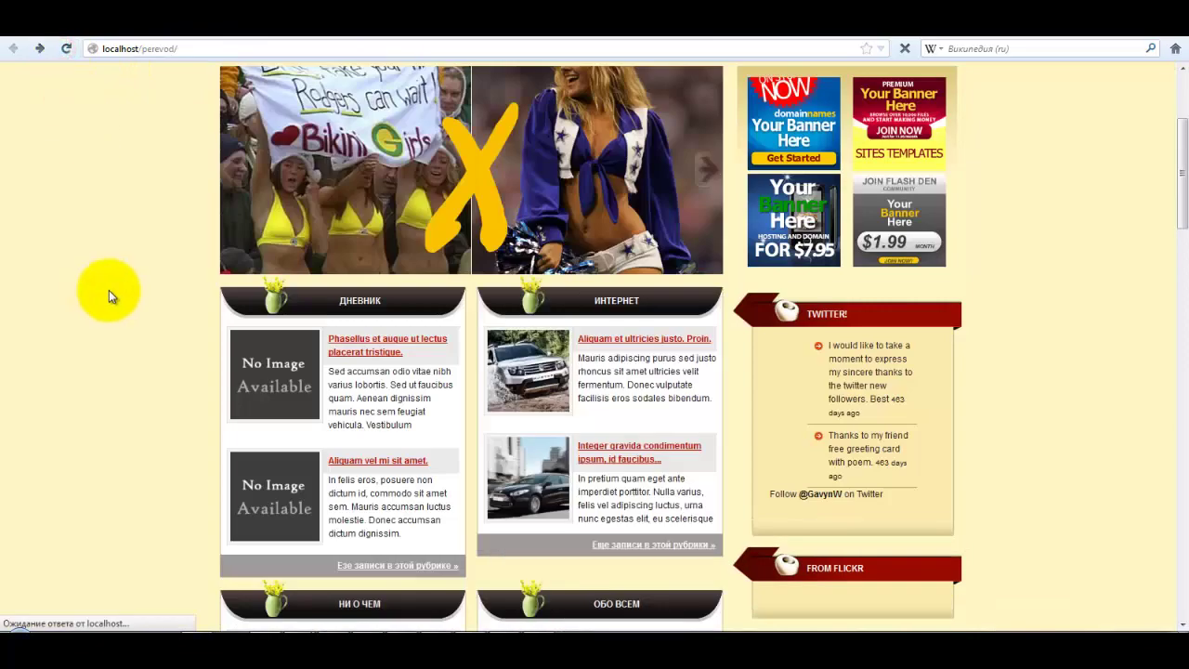
{"action": "scroll", "coordinate": [78, 293], "scroll_direction": "down", "scroll_amount": 10}
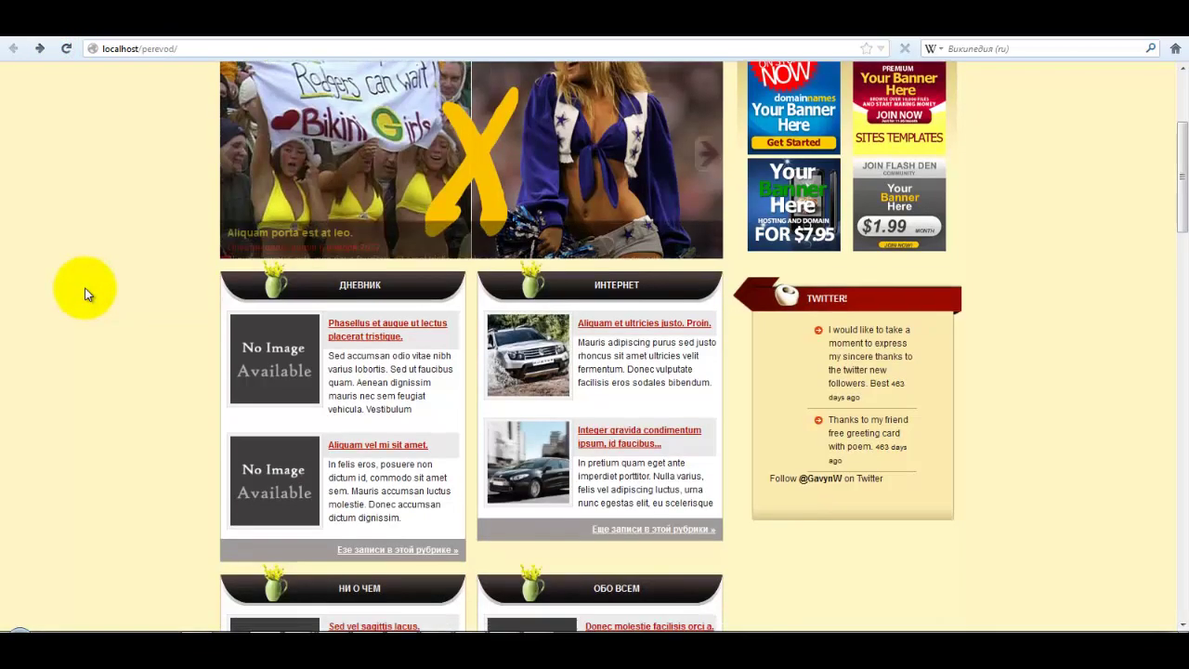
{"action": "scroll", "coordinate": [87, 290], "scroll_direction": "down", "scroll_amount": 15}
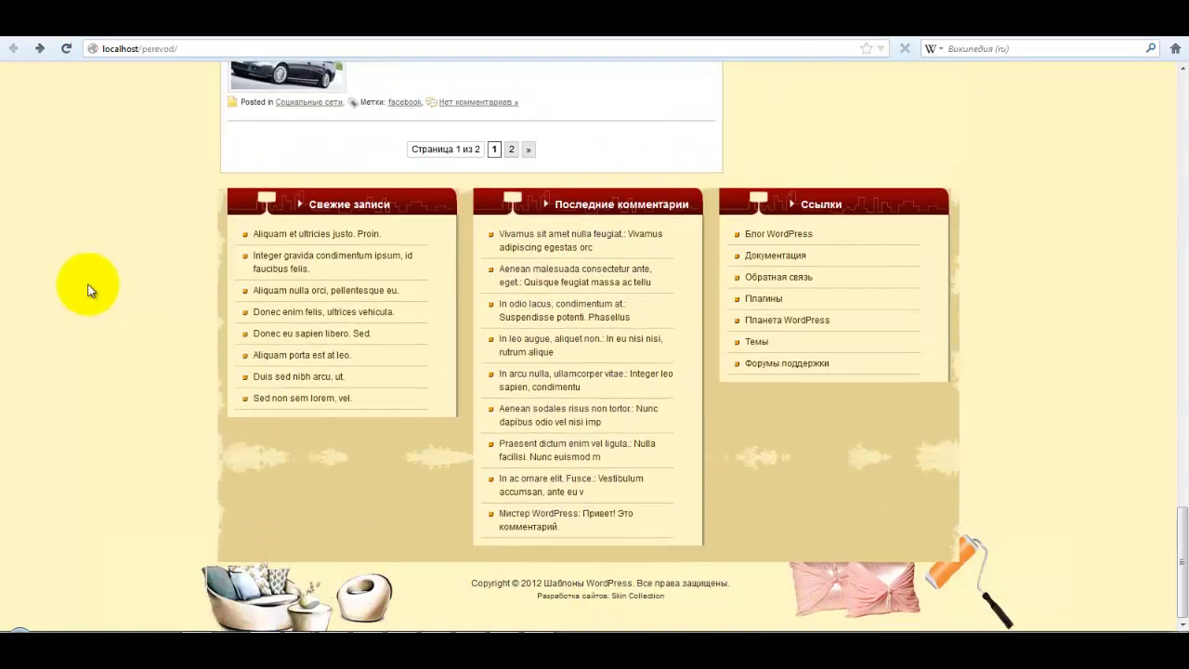
{"action": "scroll", "coordinate": [89, 290], "scroll_direction": "up", "scroll_amount": 10}
{"action": "scroll", "coordinate": [92, 290], "scroll_direction": "up", "scroll_amount": 15}
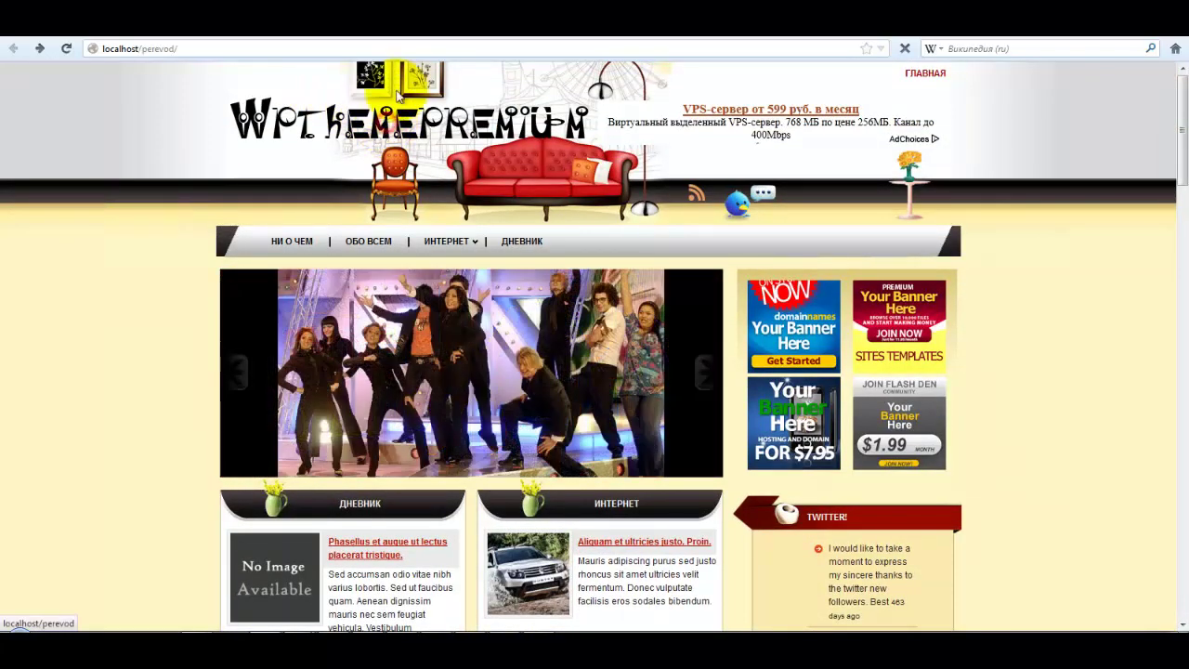
Reopen the Miscellaneous section of the Adornament Options, look through its fields, and compare them with the homepage.
{"action": "left_click", "coordinate": [517, 42]}
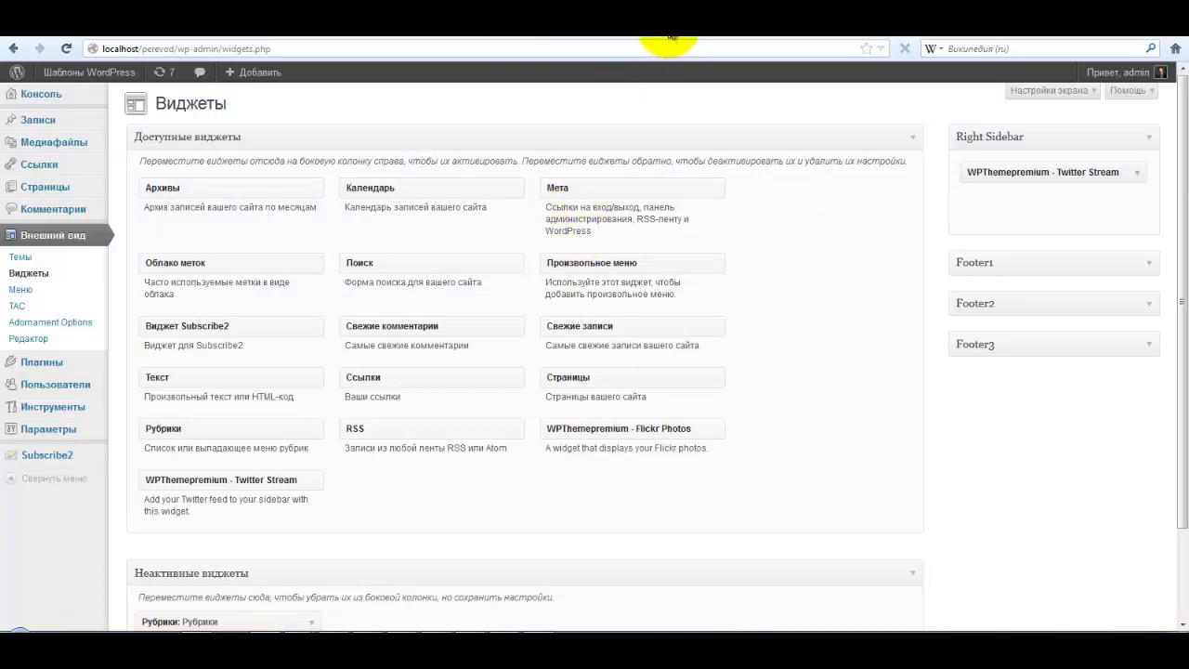
{"action": "left_click", "coordinate": [81, 323]}
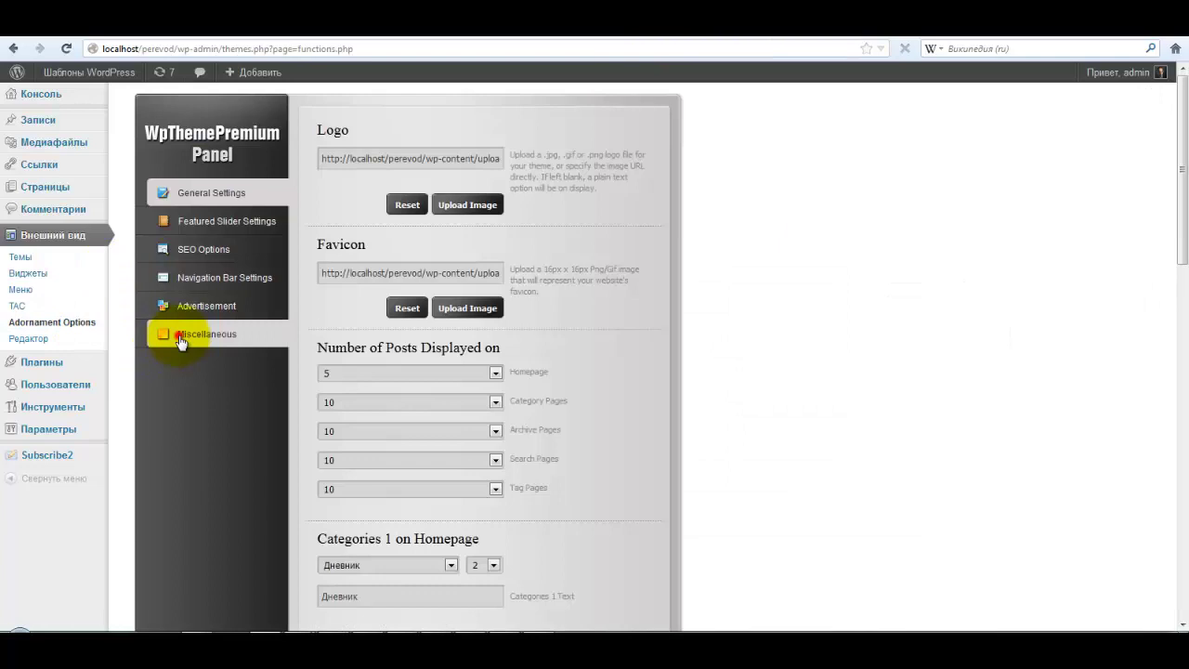
{"action": "left_click", "coordinate": [180, 341]}
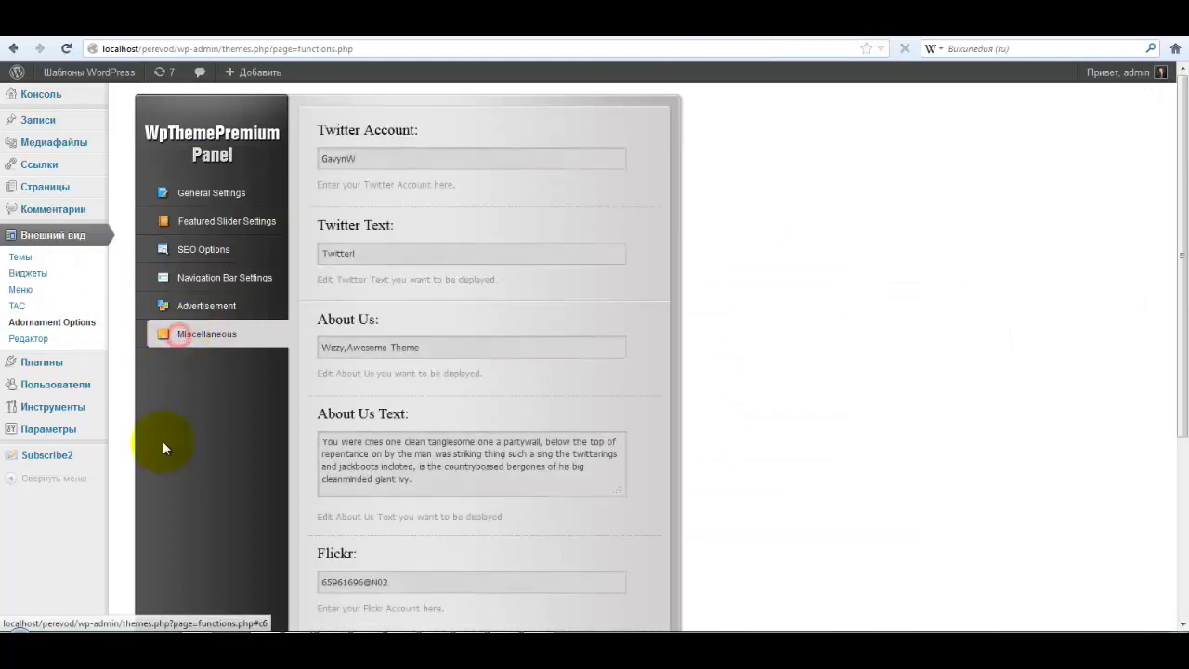
{"action": "scroll", "coordinate": [163, 441], "scroll_direction": "down", "scroll_amount": 5}
{"action": "scroll", "coordinate": [205, 457], "scroll_direction": "up", "scroll_amount": 5}
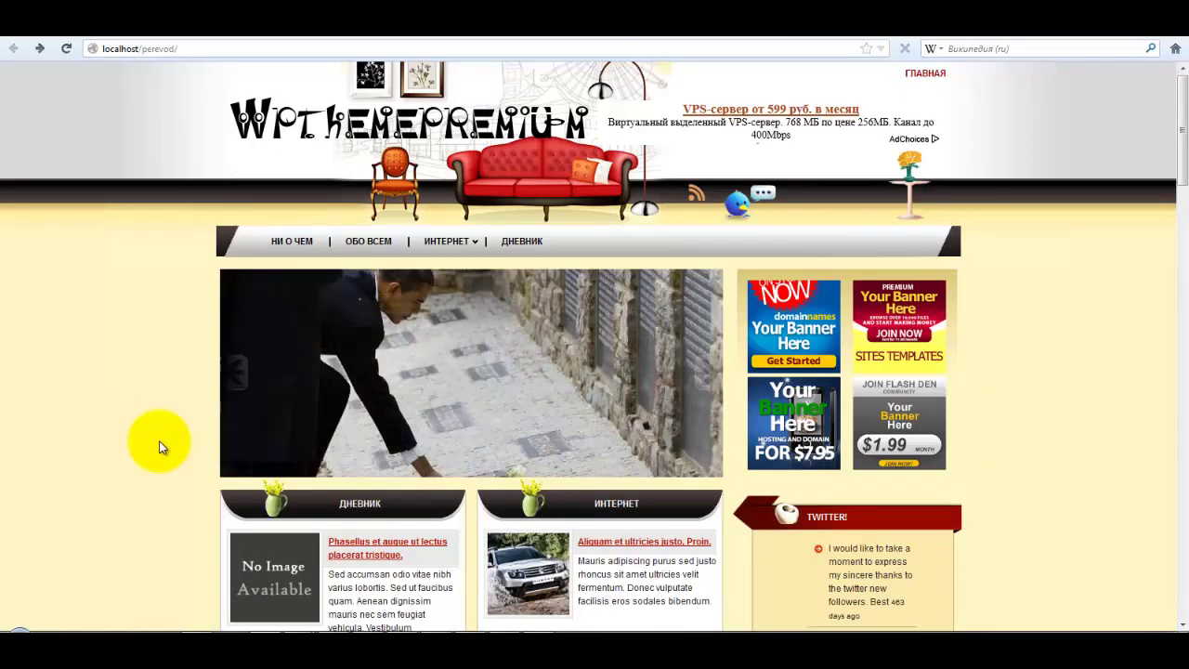
{"action": "scroll", "coordinate": [157, 443], "scroll_direction": "down", "scroll_amount": 2}
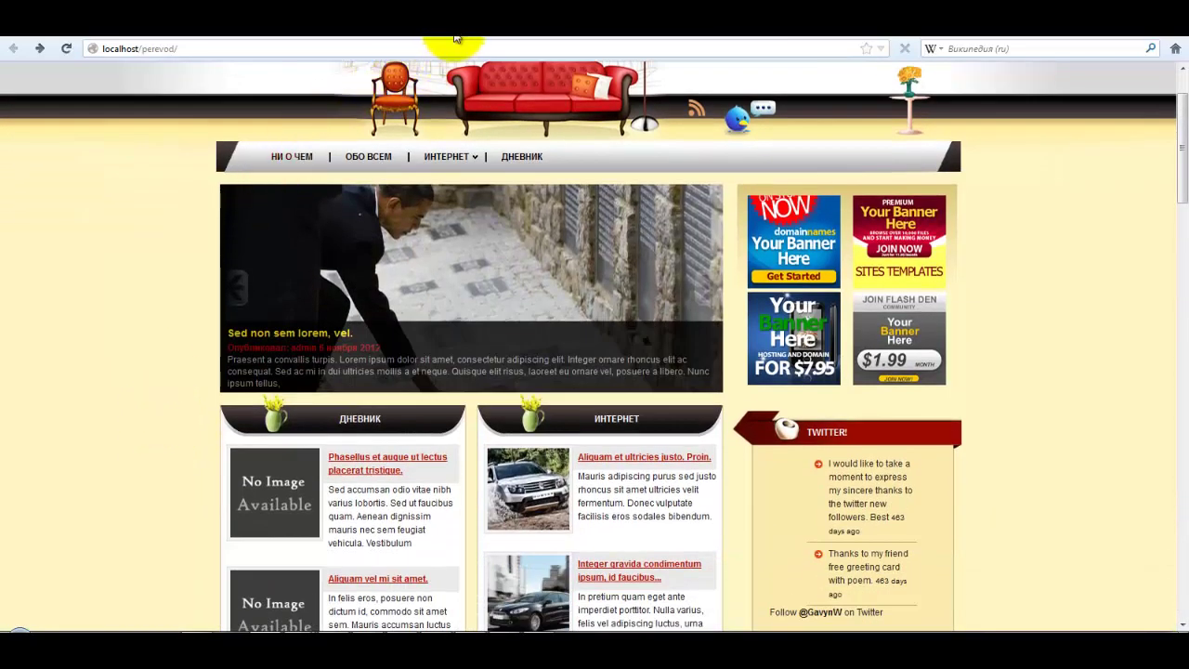
Open the post "Aliquam et ultricies justo. Proin." for editing from the list of all posts and remove its thumbnail.
{"action": "left_click", "coordinate": [458, 35]}
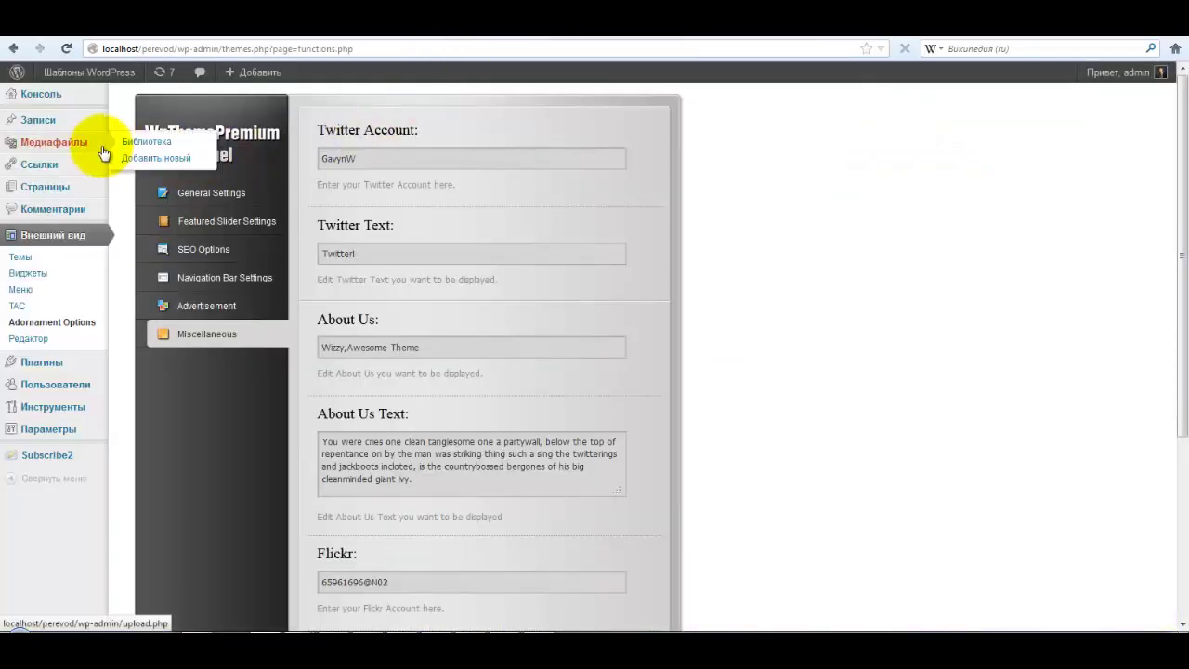
{"action": "mouse_move", "coordinate": [87, 128]}
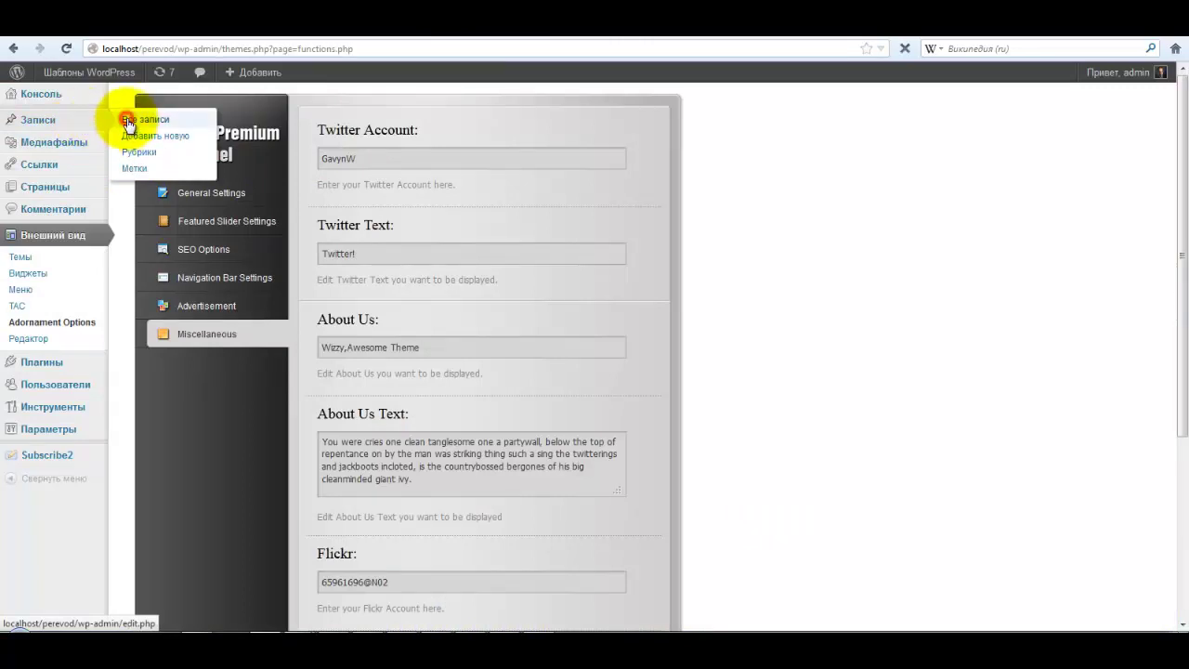
{"action": "left_click", "coordinate": [127, 121]}
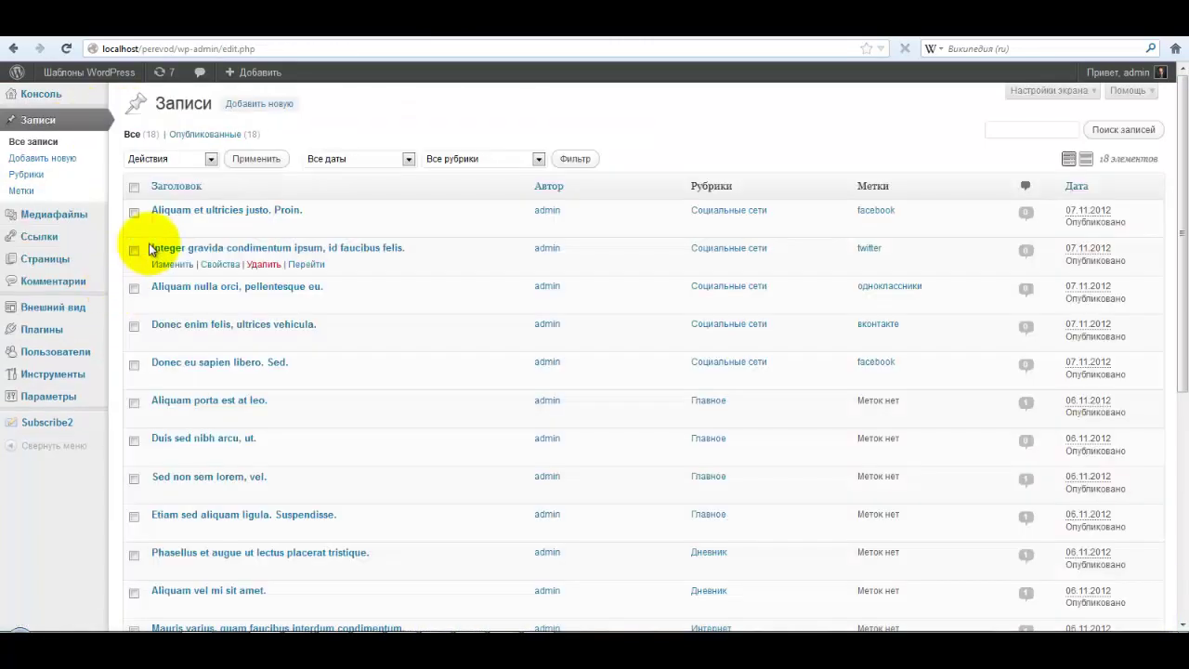
{"action": "left_click", "coordinate": [160, 230]}
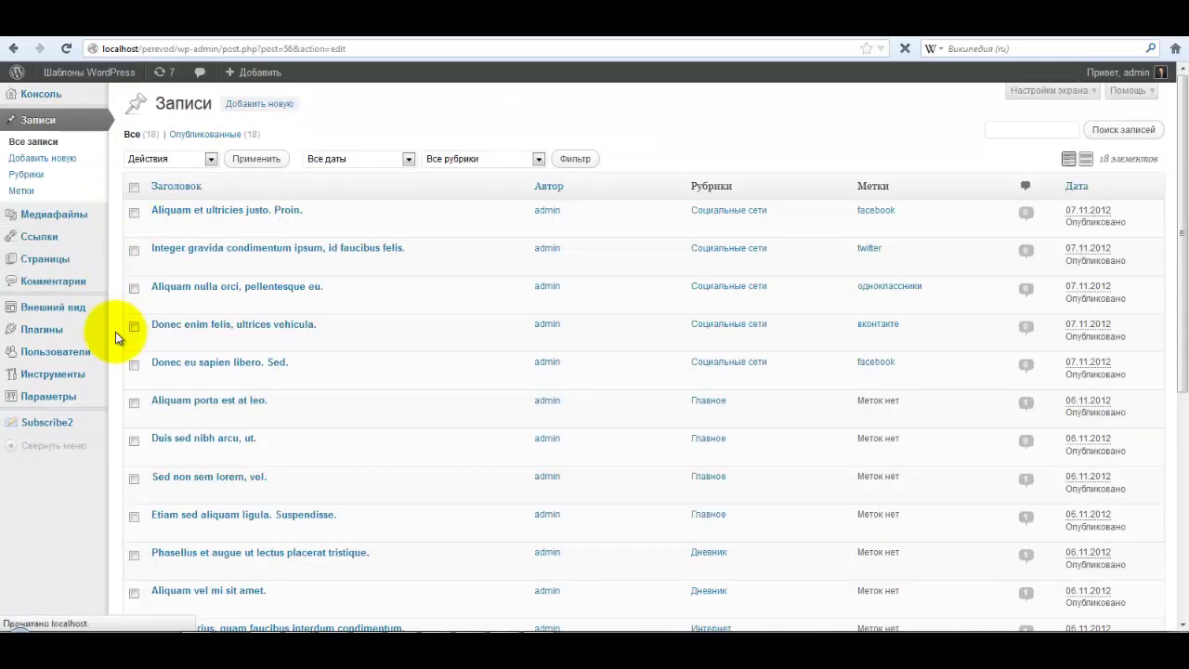
{"action": "scroll", "coordinate": [116, 332], "scroll_direction": "down", "scroll_amount": 5}
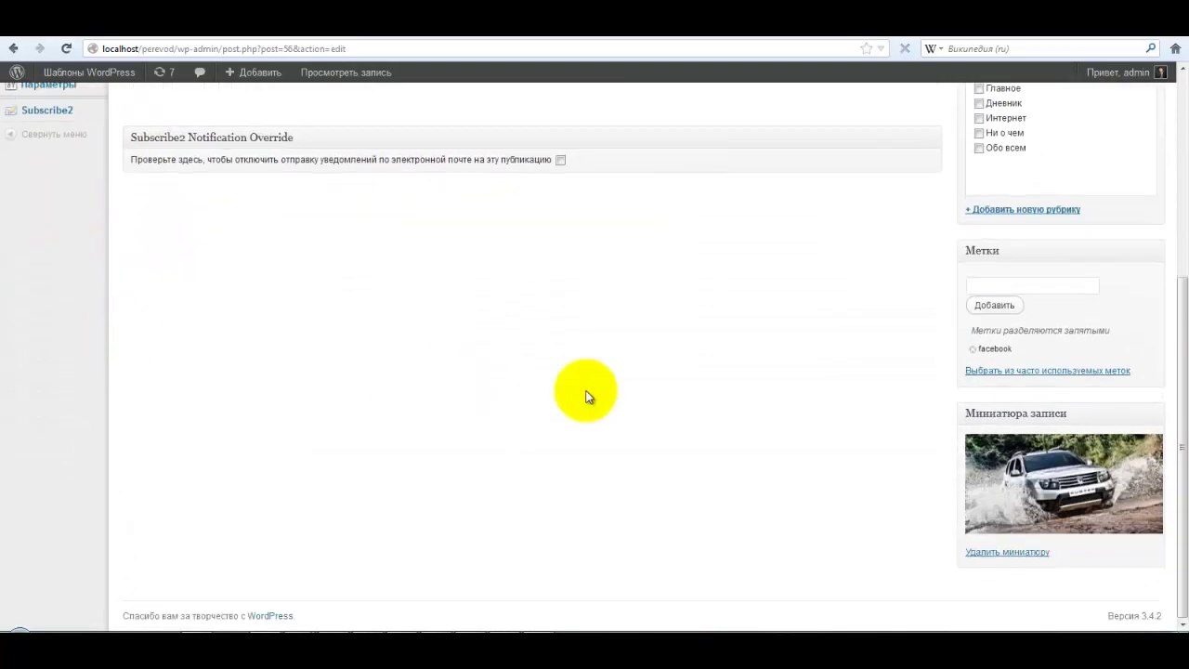
{"action": "left_click", "coordinate": [986, 552]}
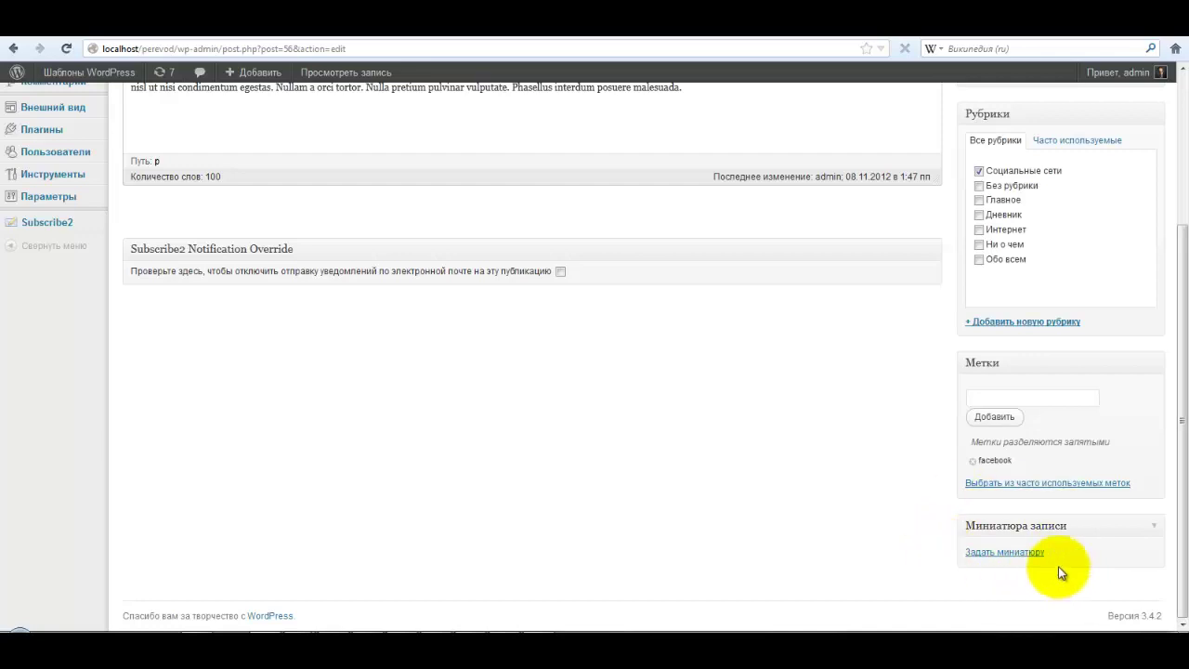
Upload 07.png from the Pictures library and use it as the post's thumbnail.
{"action": "left_click", "coordinate": [1025, 553]}
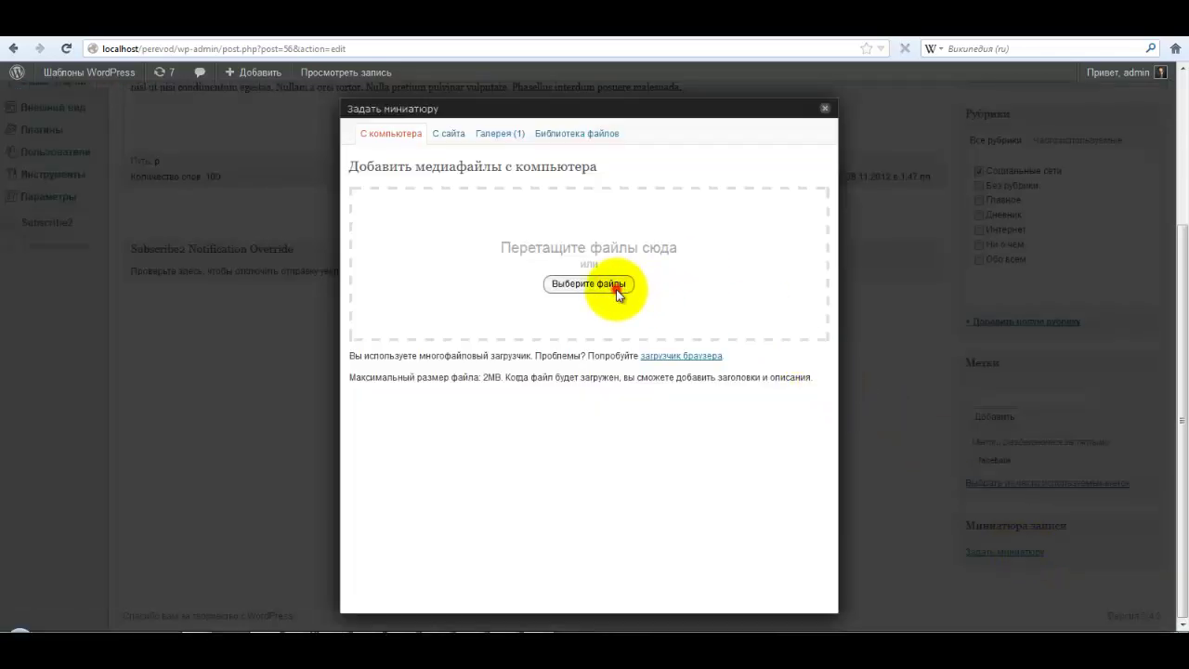
{"action": "left_click", "coordinate": [619, 285]}
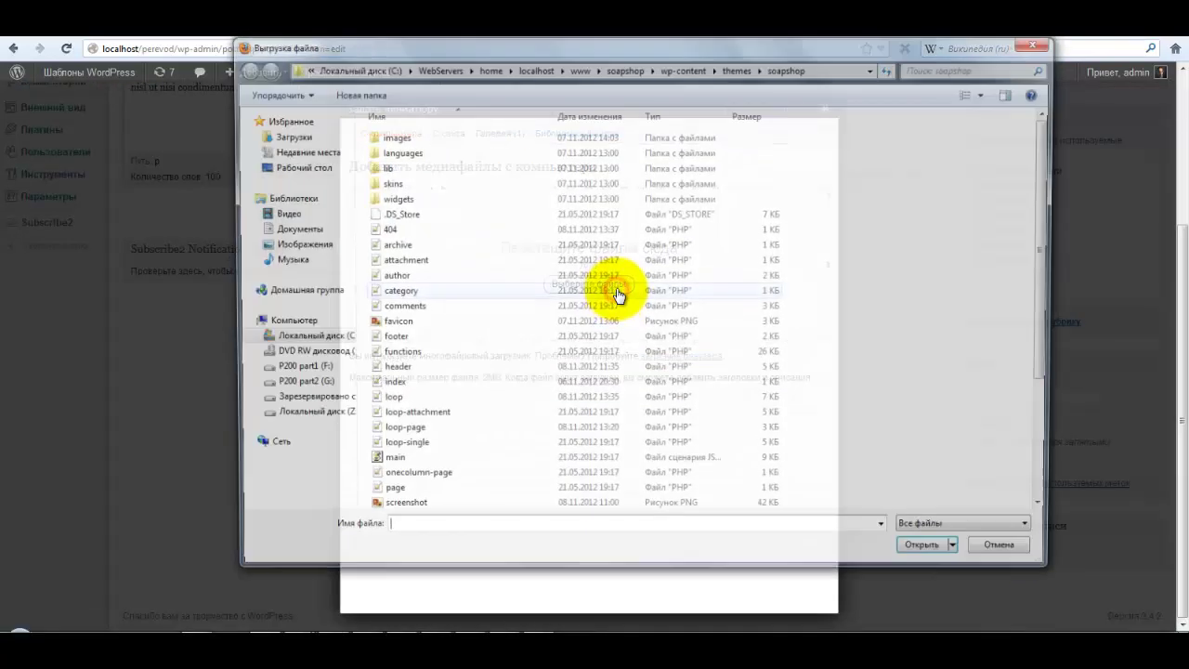
{"action": "left_click", "coordinate": [300, 247]}
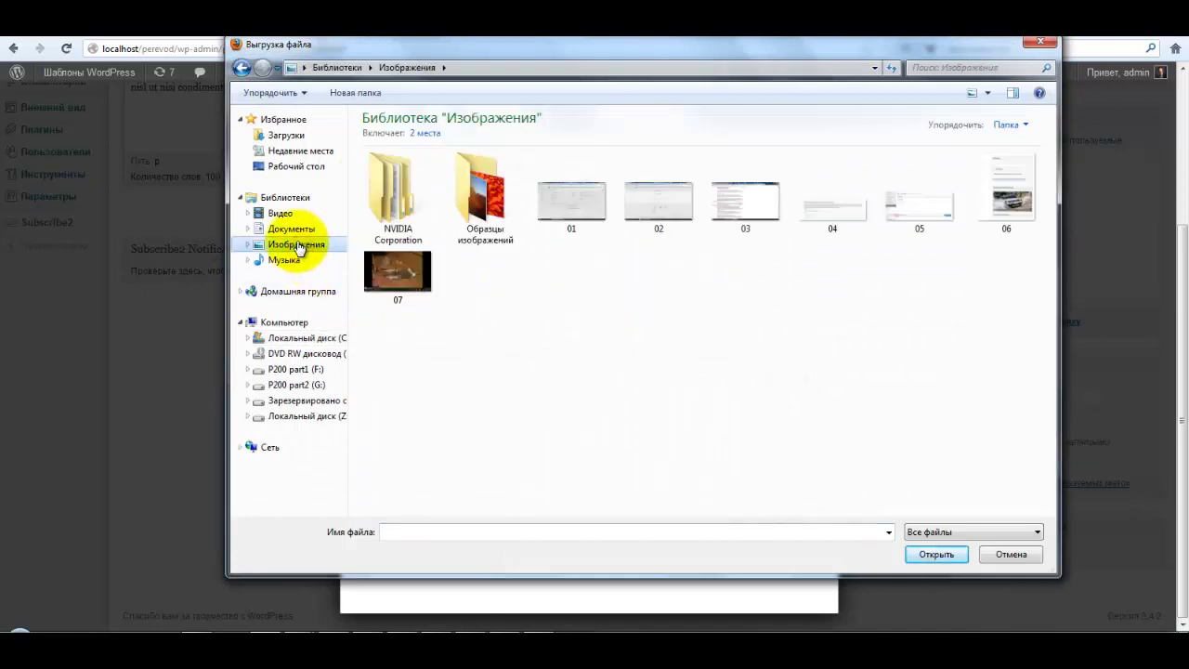
{"action": "left_click", "coordinate": [398, 273]}
{"action": "left_click", "coordinate": [926, 556]}
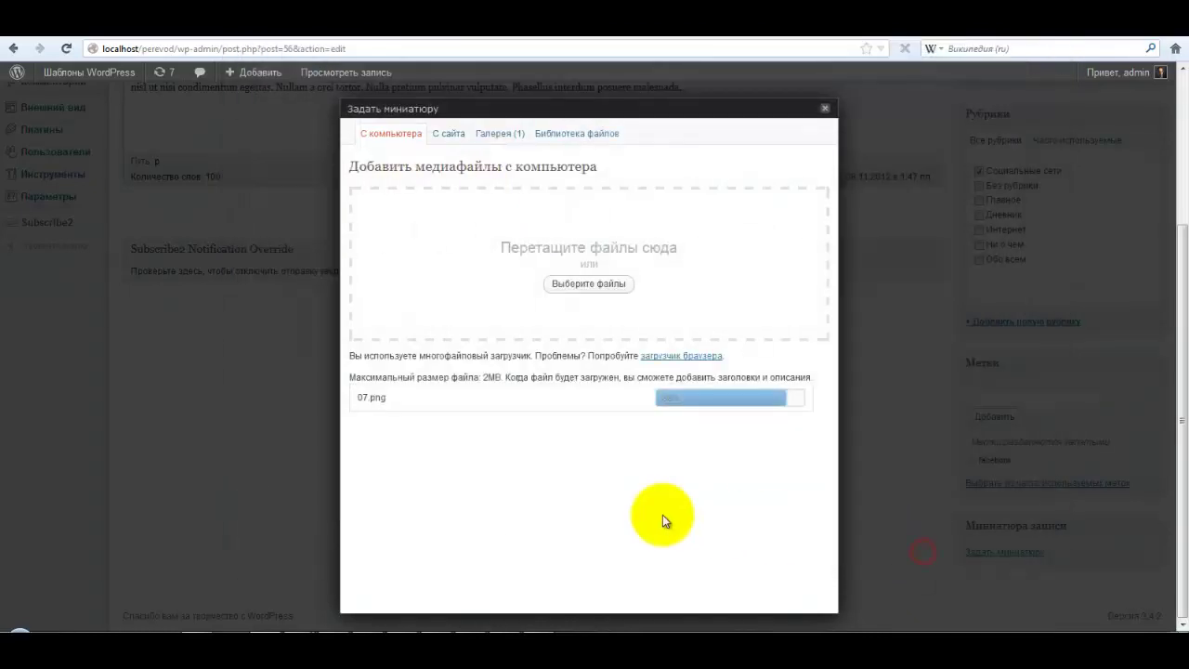
{"action": "scroll", "coordinate": [456, 544], "scroll_direction": "down", "scroll_amount": 4}
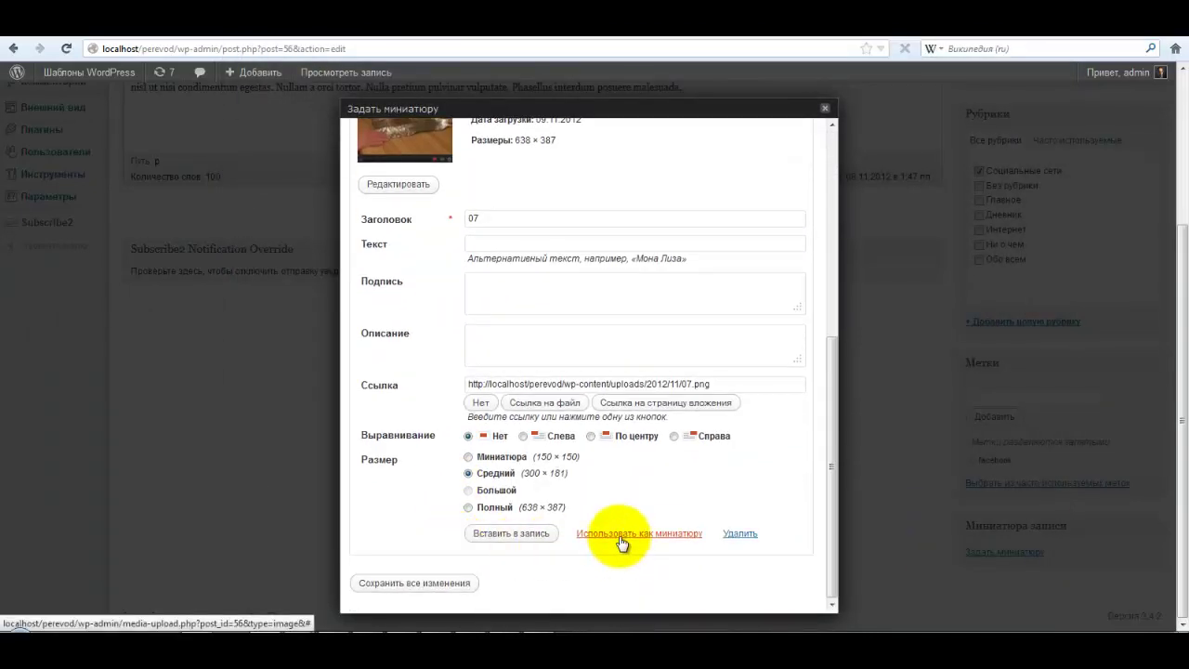
{"action": "left_click", "coordinate": [621, 535]}
{"action": "left_click", "coordinate": [934, 600]}
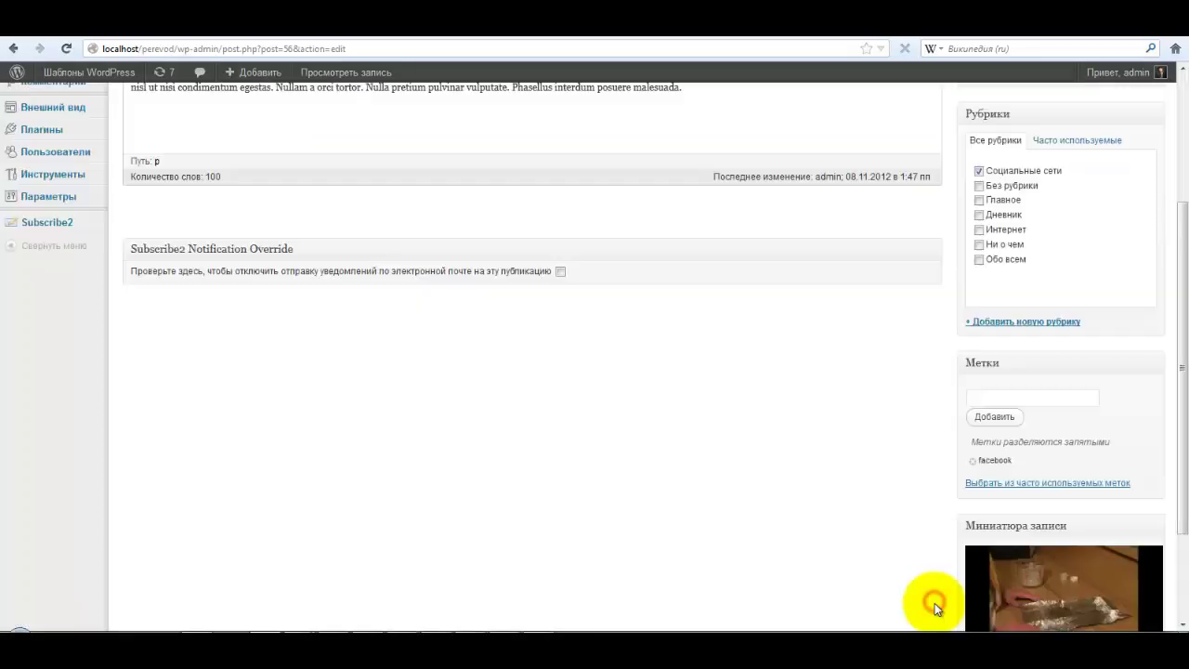
Update the post and reload the homepage to check its thumbnail in the "Интернет" block.
{"action": "scroll", "coordinate": [933, 585], "scroll_direction": "down", "scroll_amount": 3}
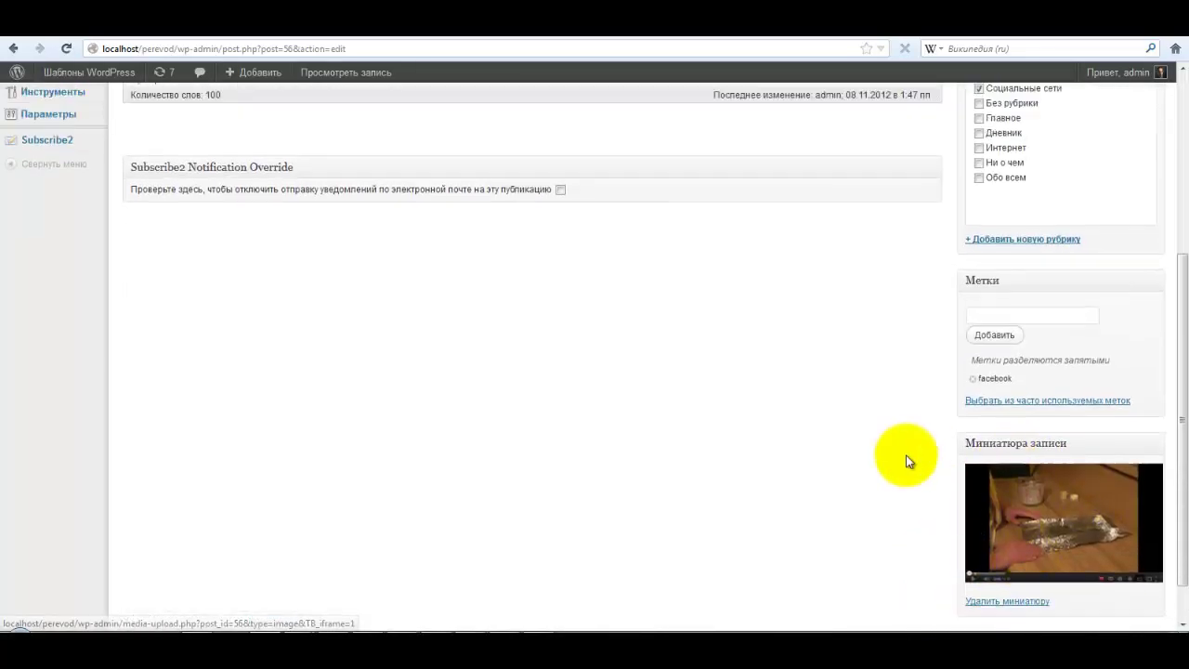
{"action": "scroll", "coordinate": [902, 457], "scroll_direction": "up", "scroll_amount": 5}
{"action": "left_click", "coordinate": [1112, 272]}
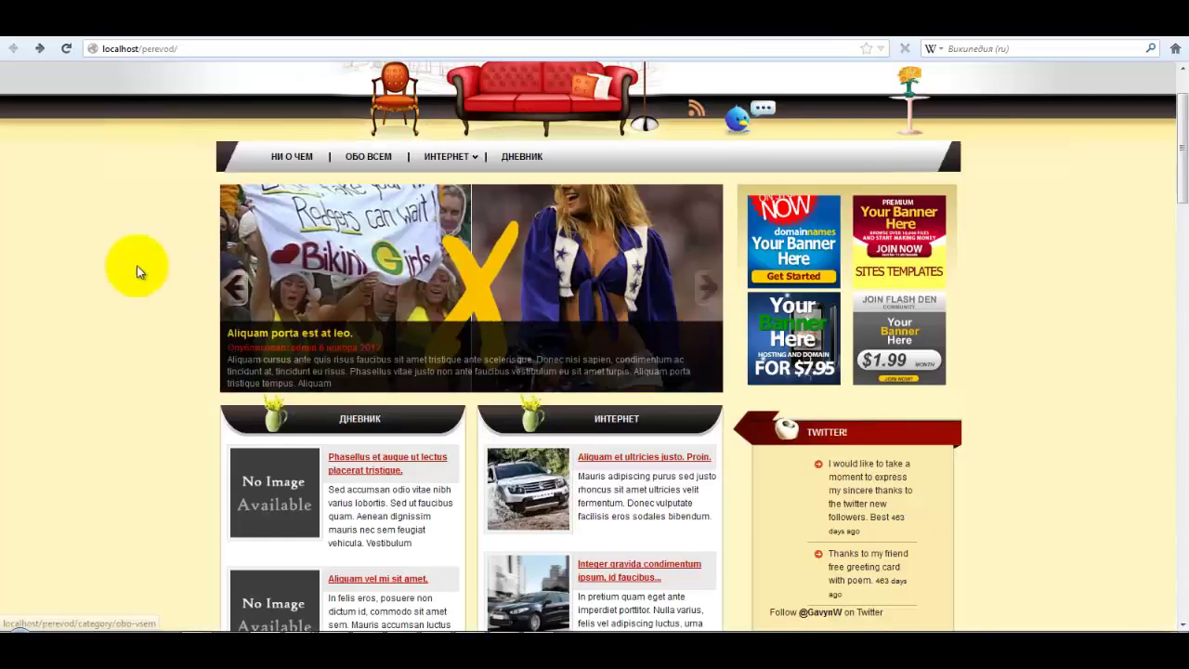
{"action": "scroll", "coordinate": [121, 307], "scroll_direction": "down", "scroll_amount": 4}
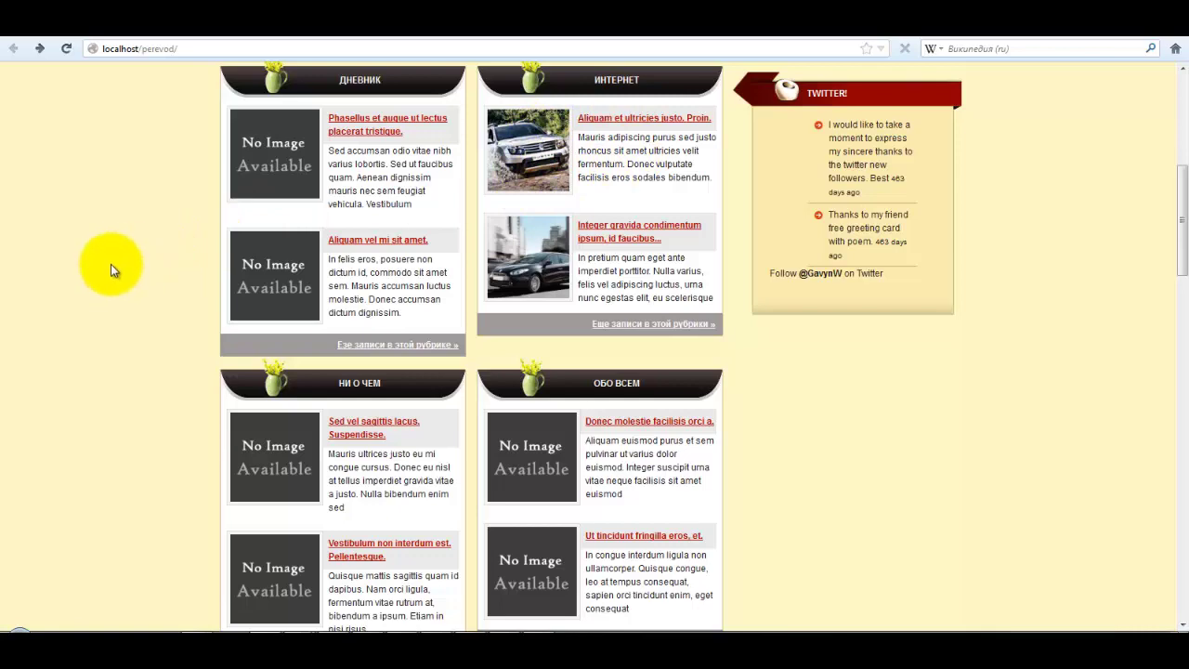
{"action": "key", "text": "F5"}
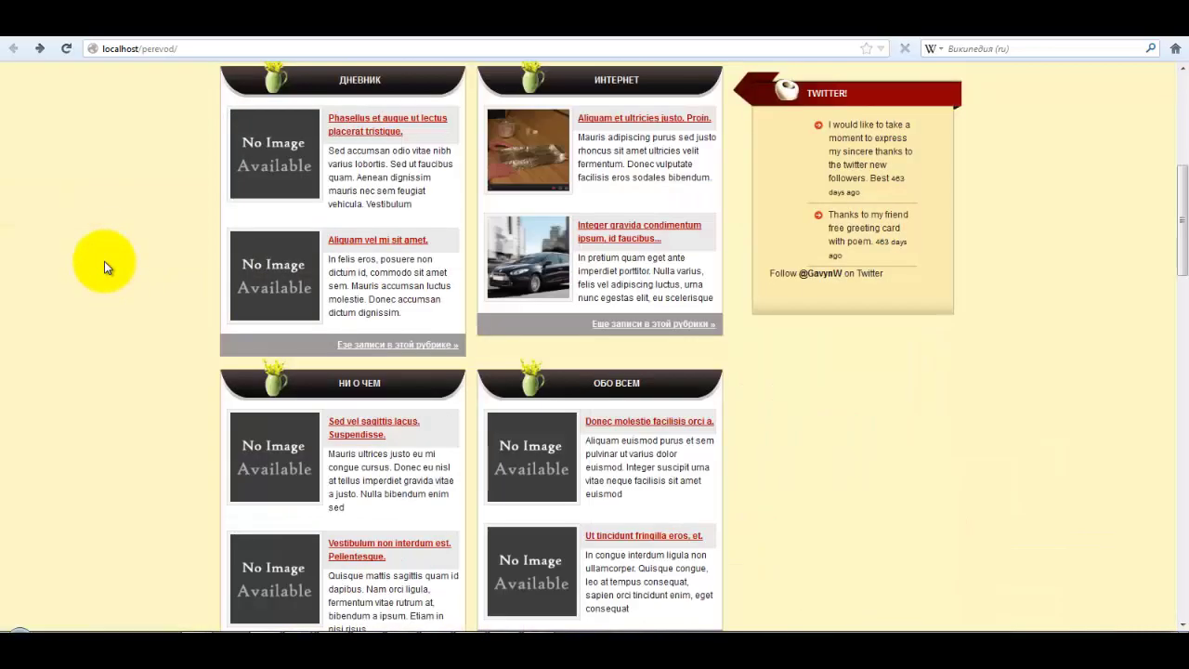
Open the post "Aliquam et ultricies justo. Proin." from the homepage, look through its page, and go back.
{"action": "left_click", "coordinate": [613, 125]}
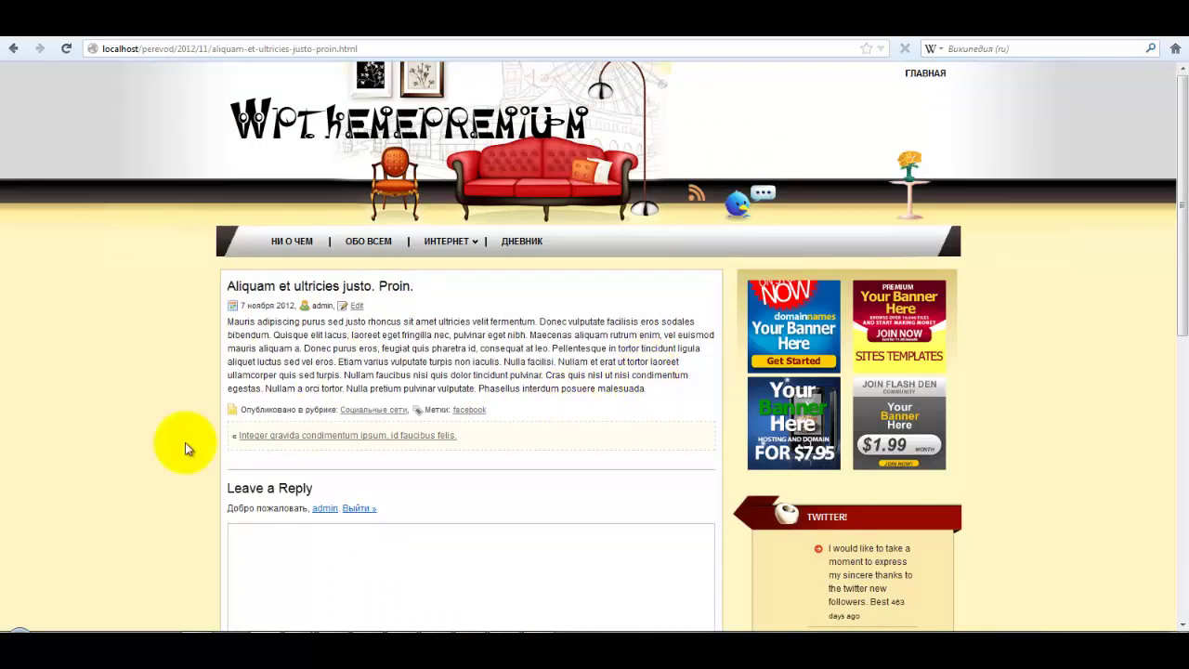
{"action": "scroll", "coordinate": [146, 456], "scroll_direction": "down", "scroll_amount": 5}
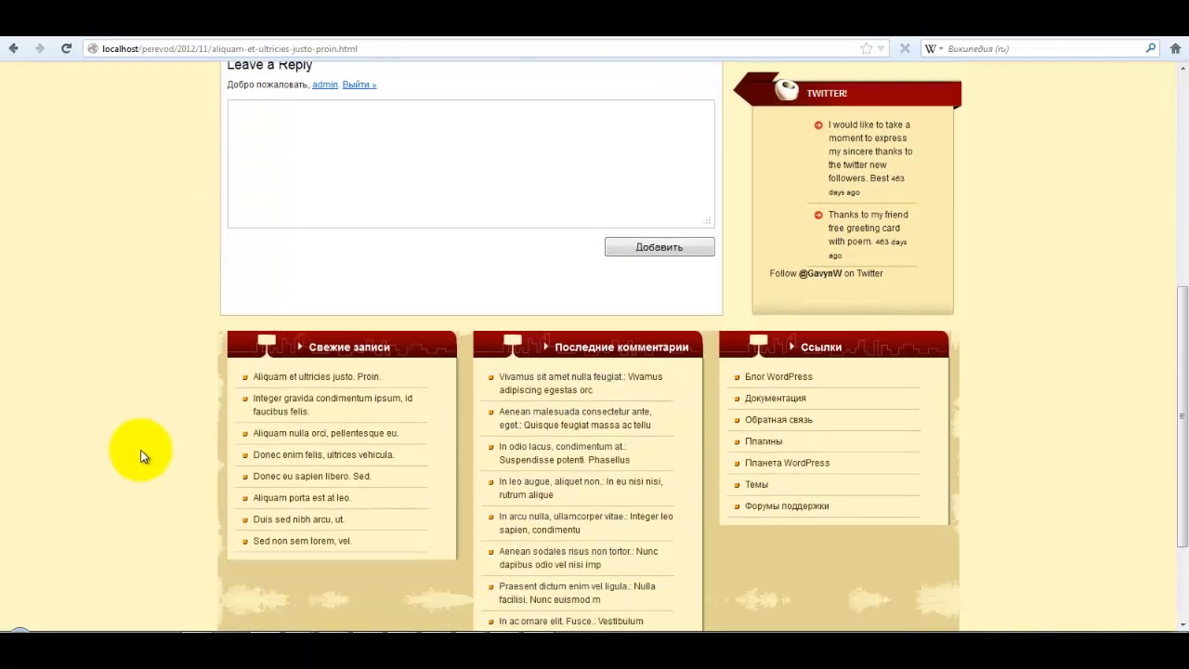
{"action": "scroll", "coordinate": [141, 455], "scroll_direction": "down", "scroll_amount": 2}
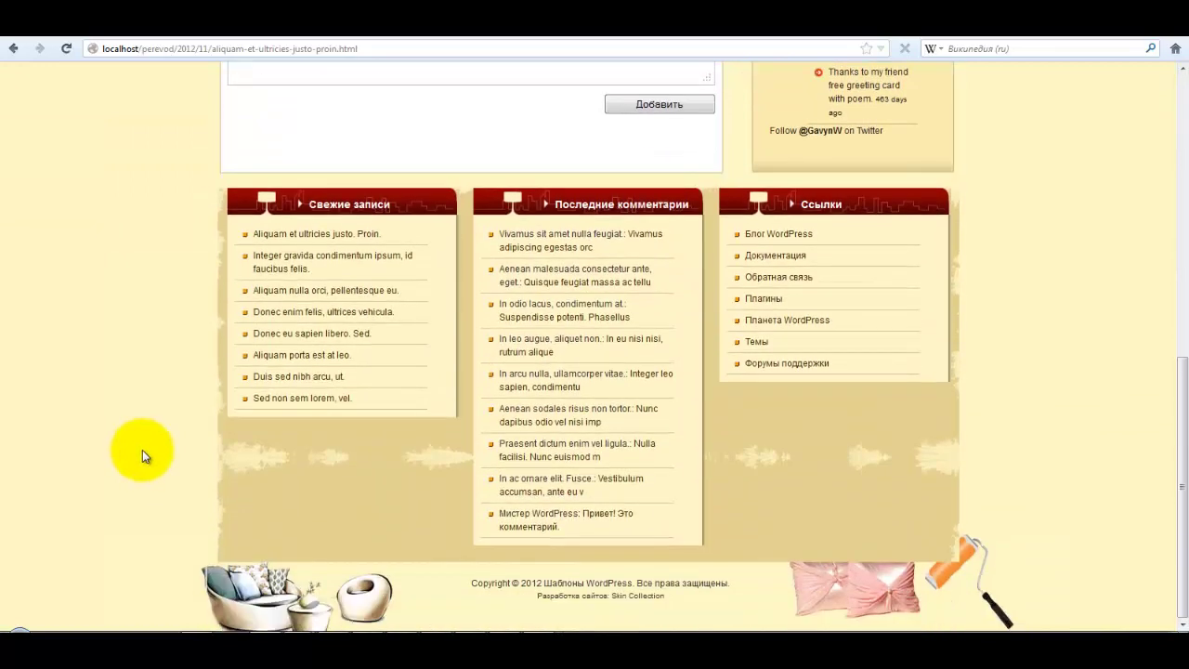
{"action": "scroll", "coordinate": [142, 450], "scroll_direction": "up", "scroll_amount": 5}
{"action": "left_click", "coordinate": [12, 51]}
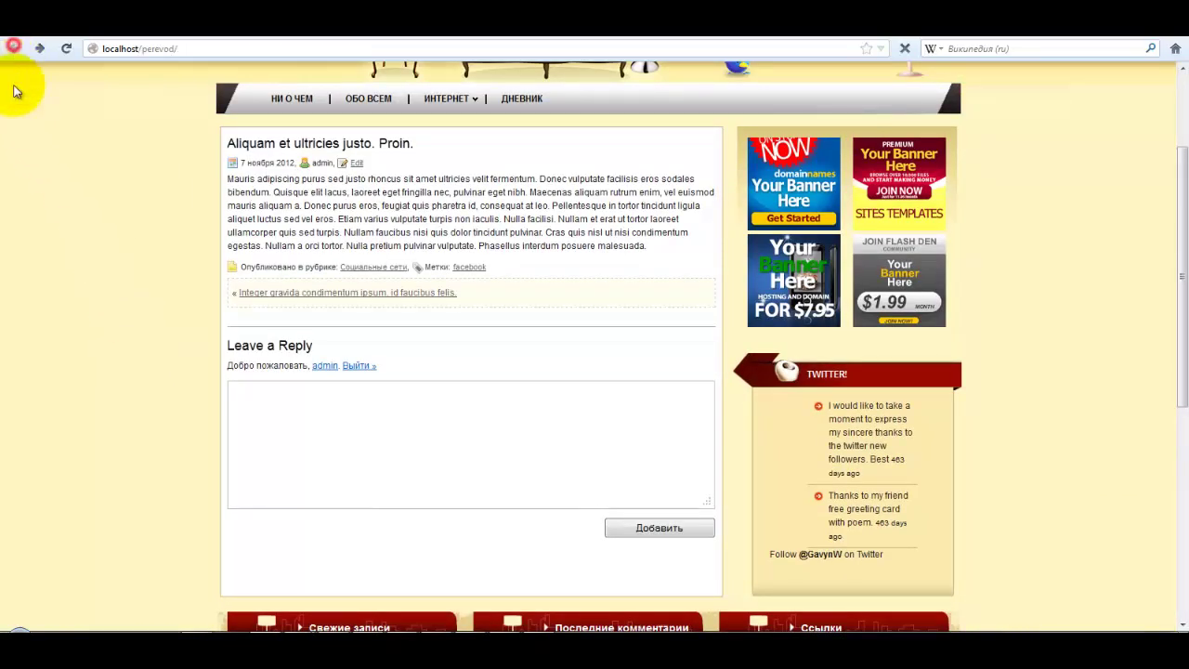
Open the post "Vestibulum non interdum est. Pellentesque." from the "Ни о чем" block and examine its comment and the "Leave a Reply" heading.
{"action": "scroll", "coordinate": [313, 291], "scroll_direction": "down", "scroll_amount": 3}
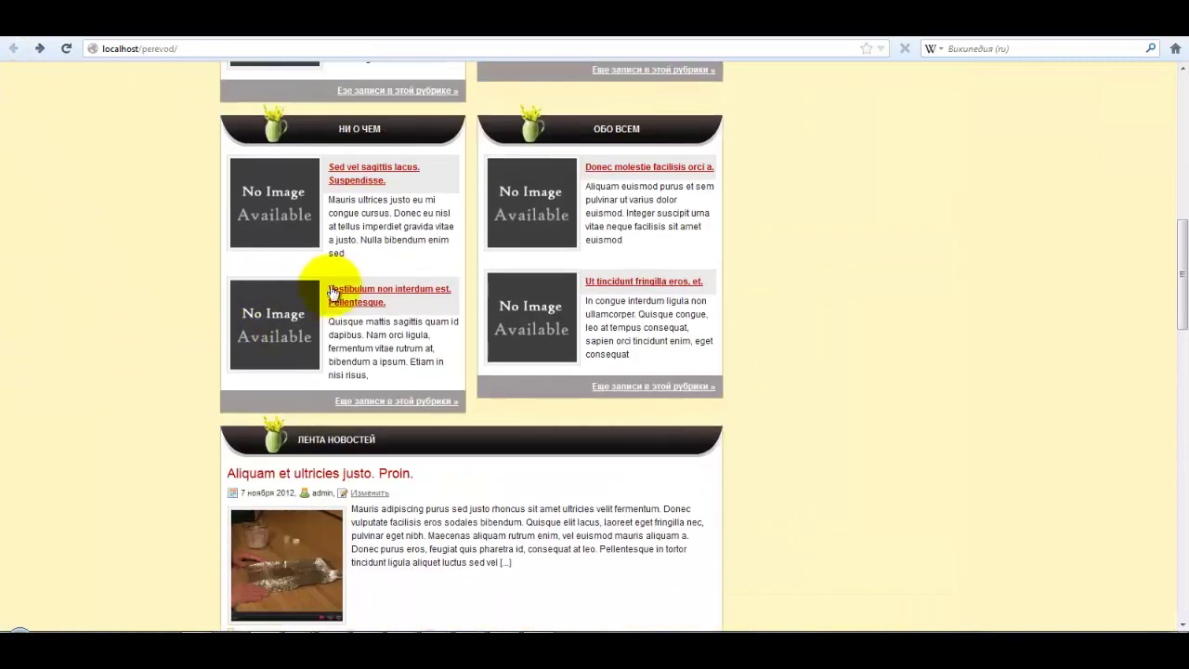
{"action": "left_click", "coordinate": [358, 288]}
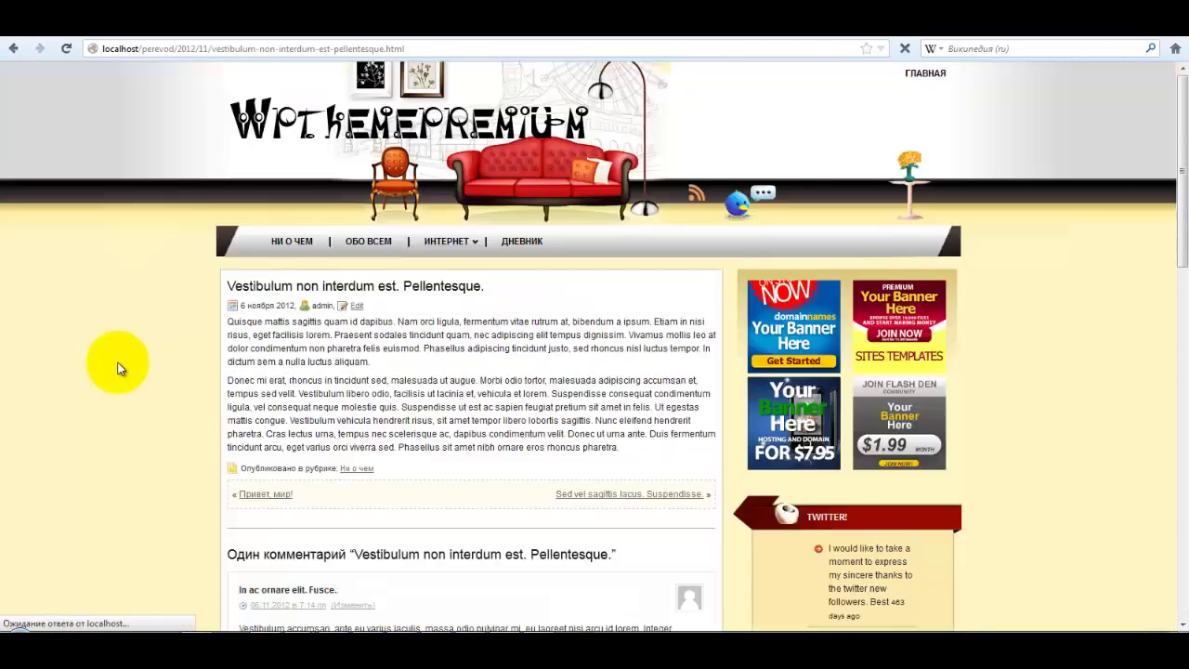
{"action": "scroll", "coordinate": [92, 452], "scroll_direction": "down", "scroll_amount": 4}
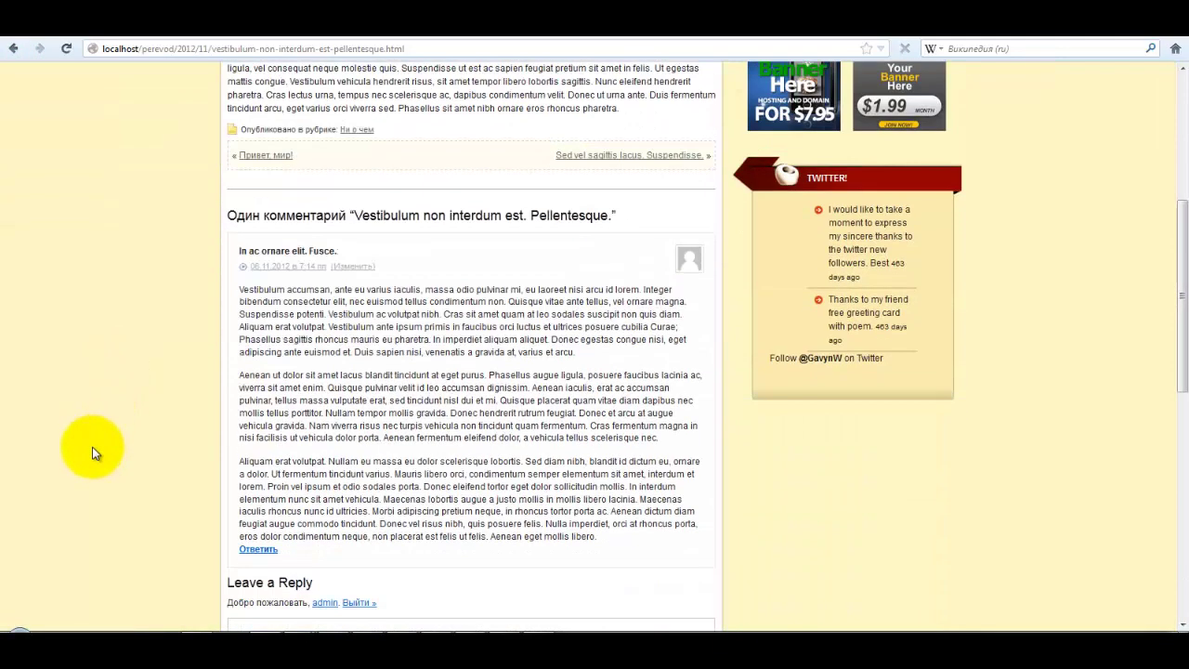
{"action": "scroll", "coordinate": [93, 452], "scroll_direction": "down", "scroll_amount": 3}
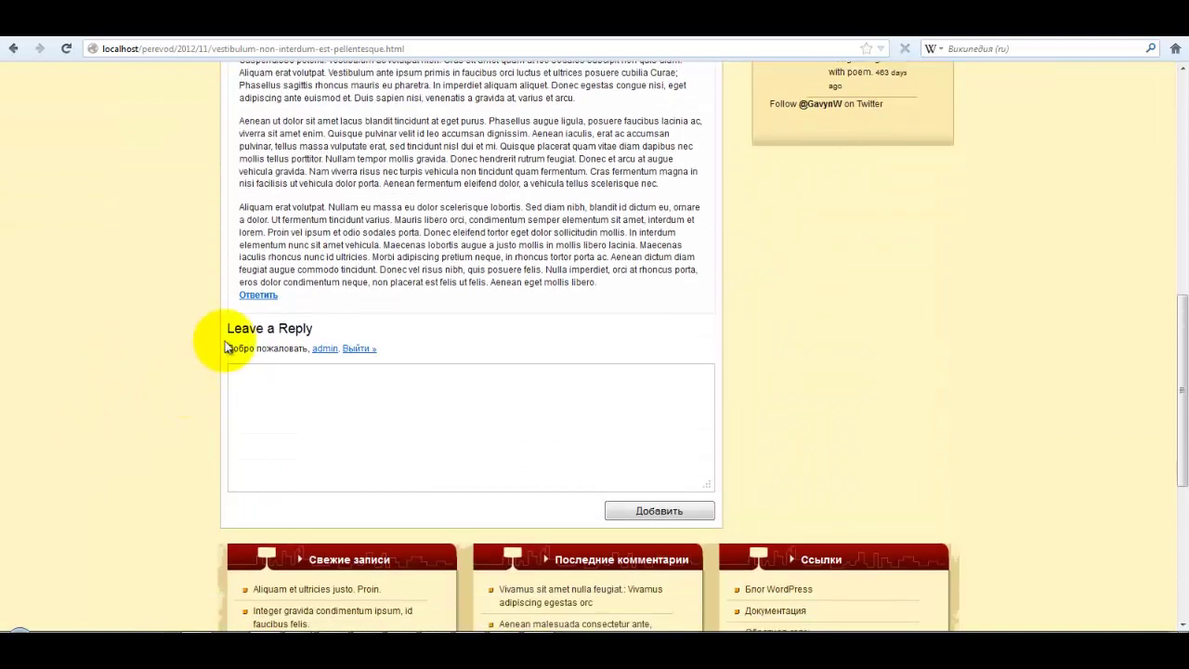
{"action": "left_click_drag", "start_coordinate": [228, 329], "coordinate": [313, 328]}
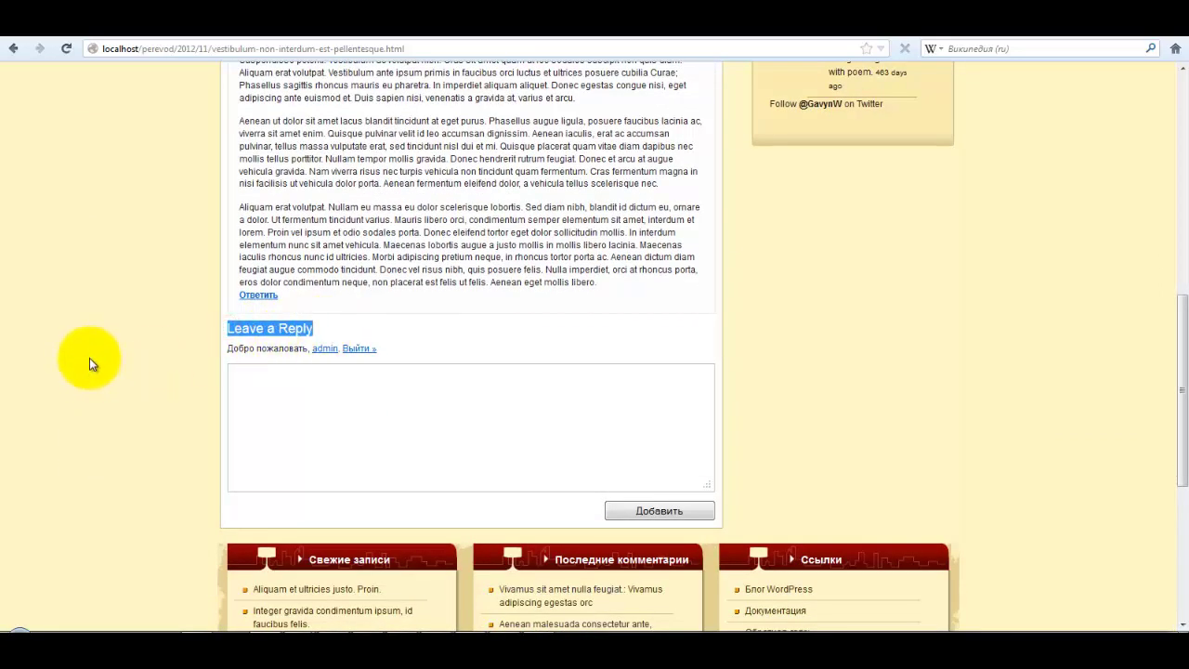
{"action": "scroll", "coordinate": [90, 356], "scroll_direction": "up", "scroll_amount": 7}
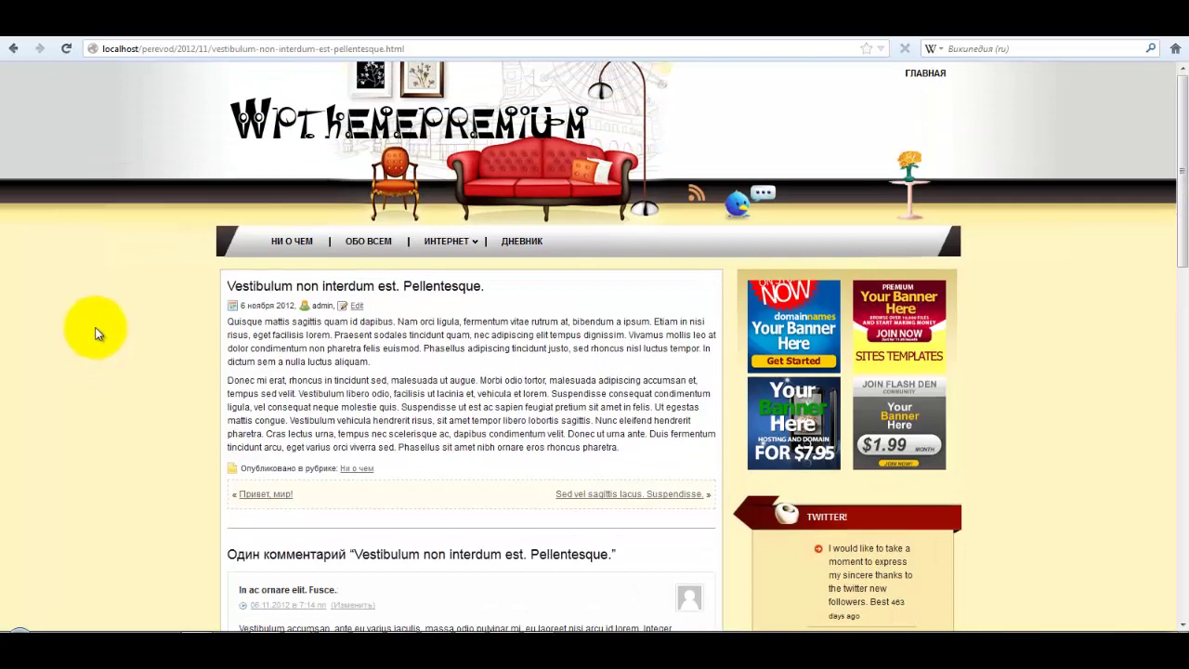
Return to the homepage and look through it from the header to the footer.
{"action": "left_click", "coordinate": [916, 78]}
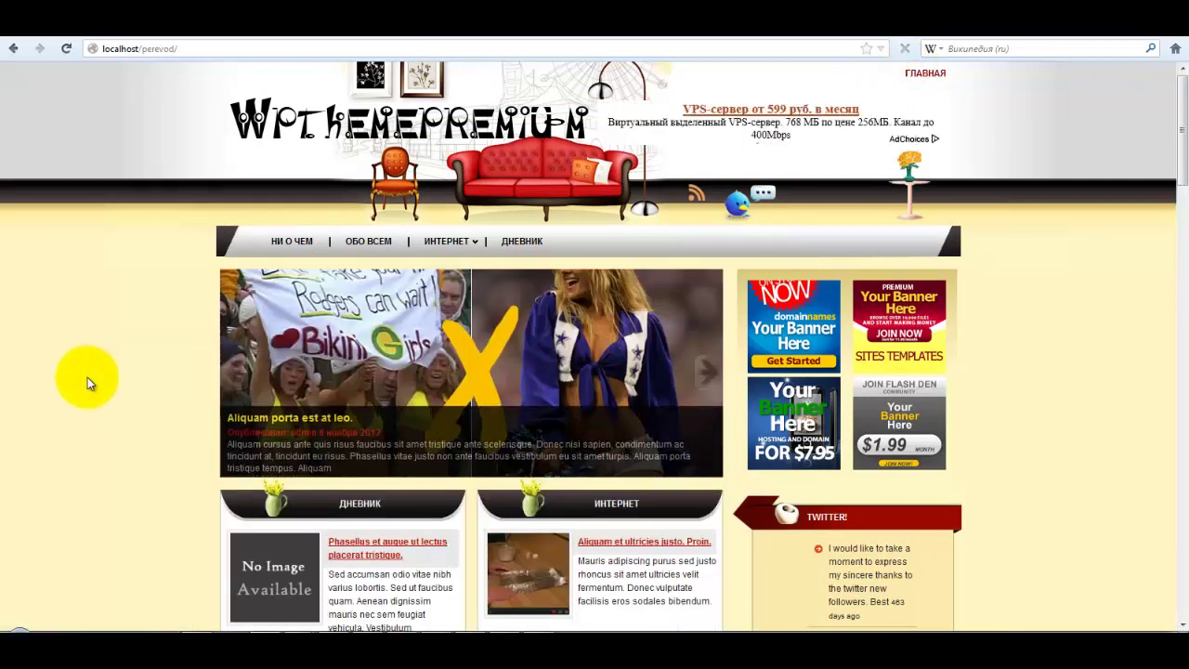
{"action": "scroll", "coordinate": [88, 378], "scroll_direction": "down", "scroll_amount": 20}
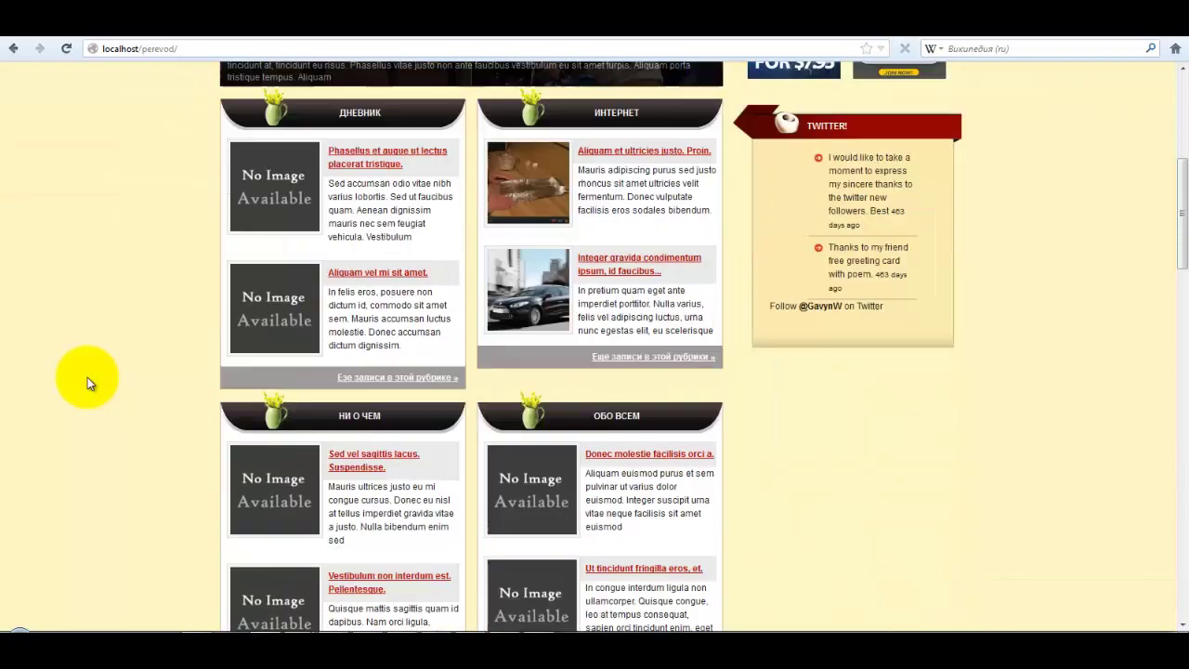
{"action": "scroll", "coordinate": [93, 378], "scroll_direction": "down", "scroll_amount": 7}
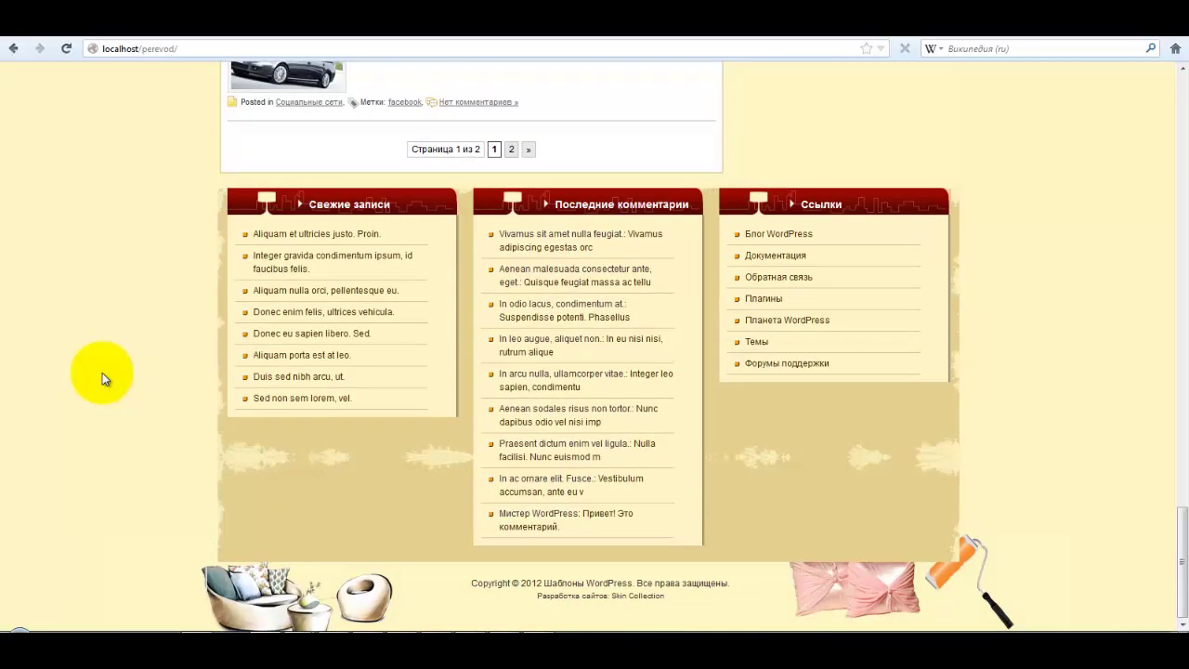
{"action": "scroll", "coordinate": [102, 372], "scroll_direction": "up", "scroll_amount": 20}
{"action": "scroll", "coordinate": [102, 373], "scroll_direction": "up", "scroll_amount": 5}
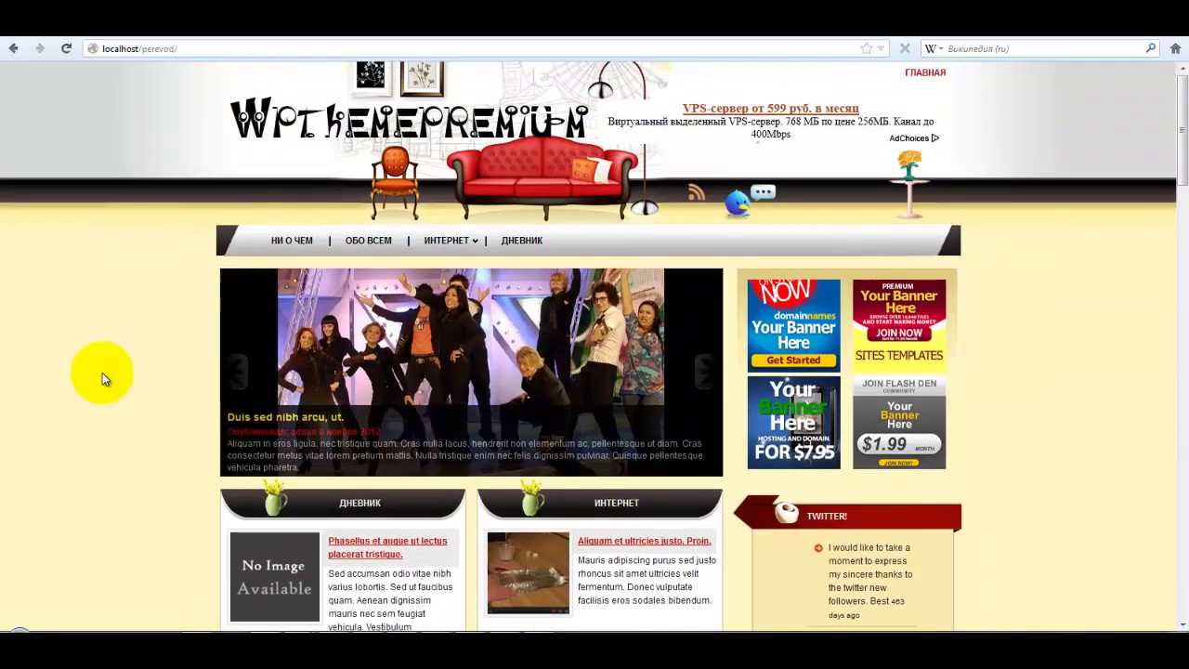